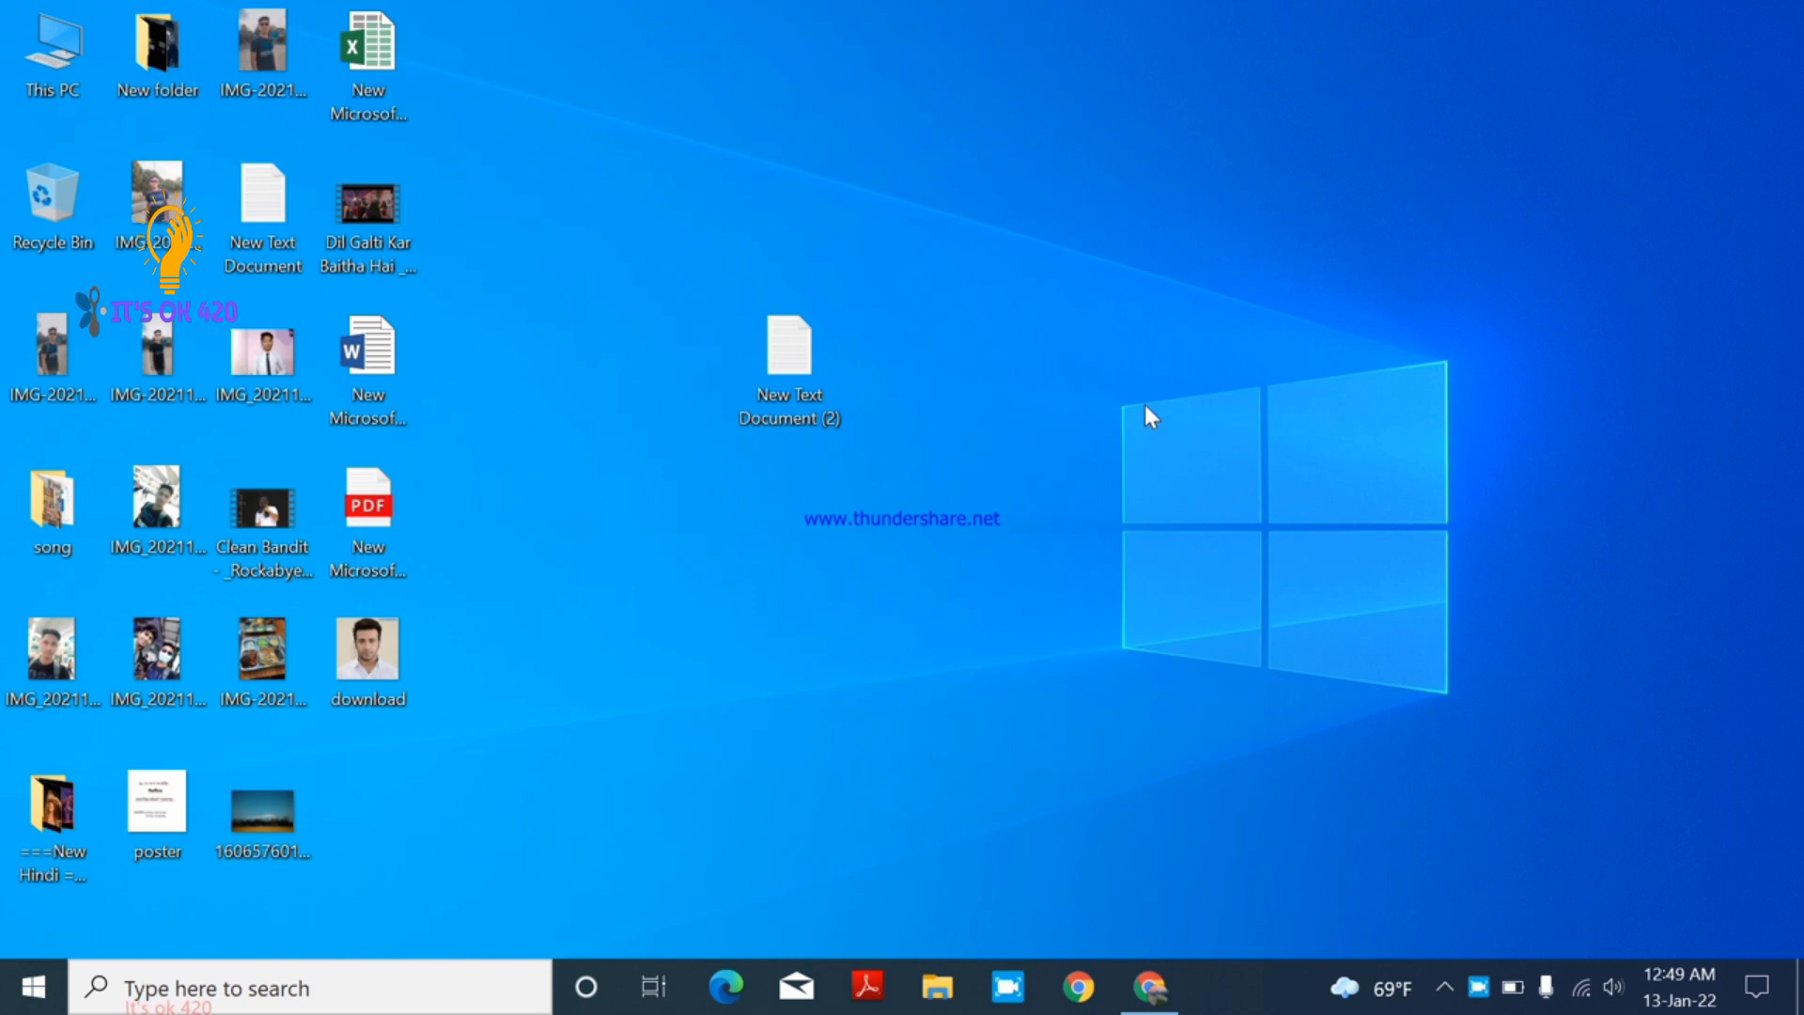
# - Refresh the desktop and launch Google Chrome from the taskbar
pyautogui.rightClick(1149, 414)
pyautogui.click(1210, 489)
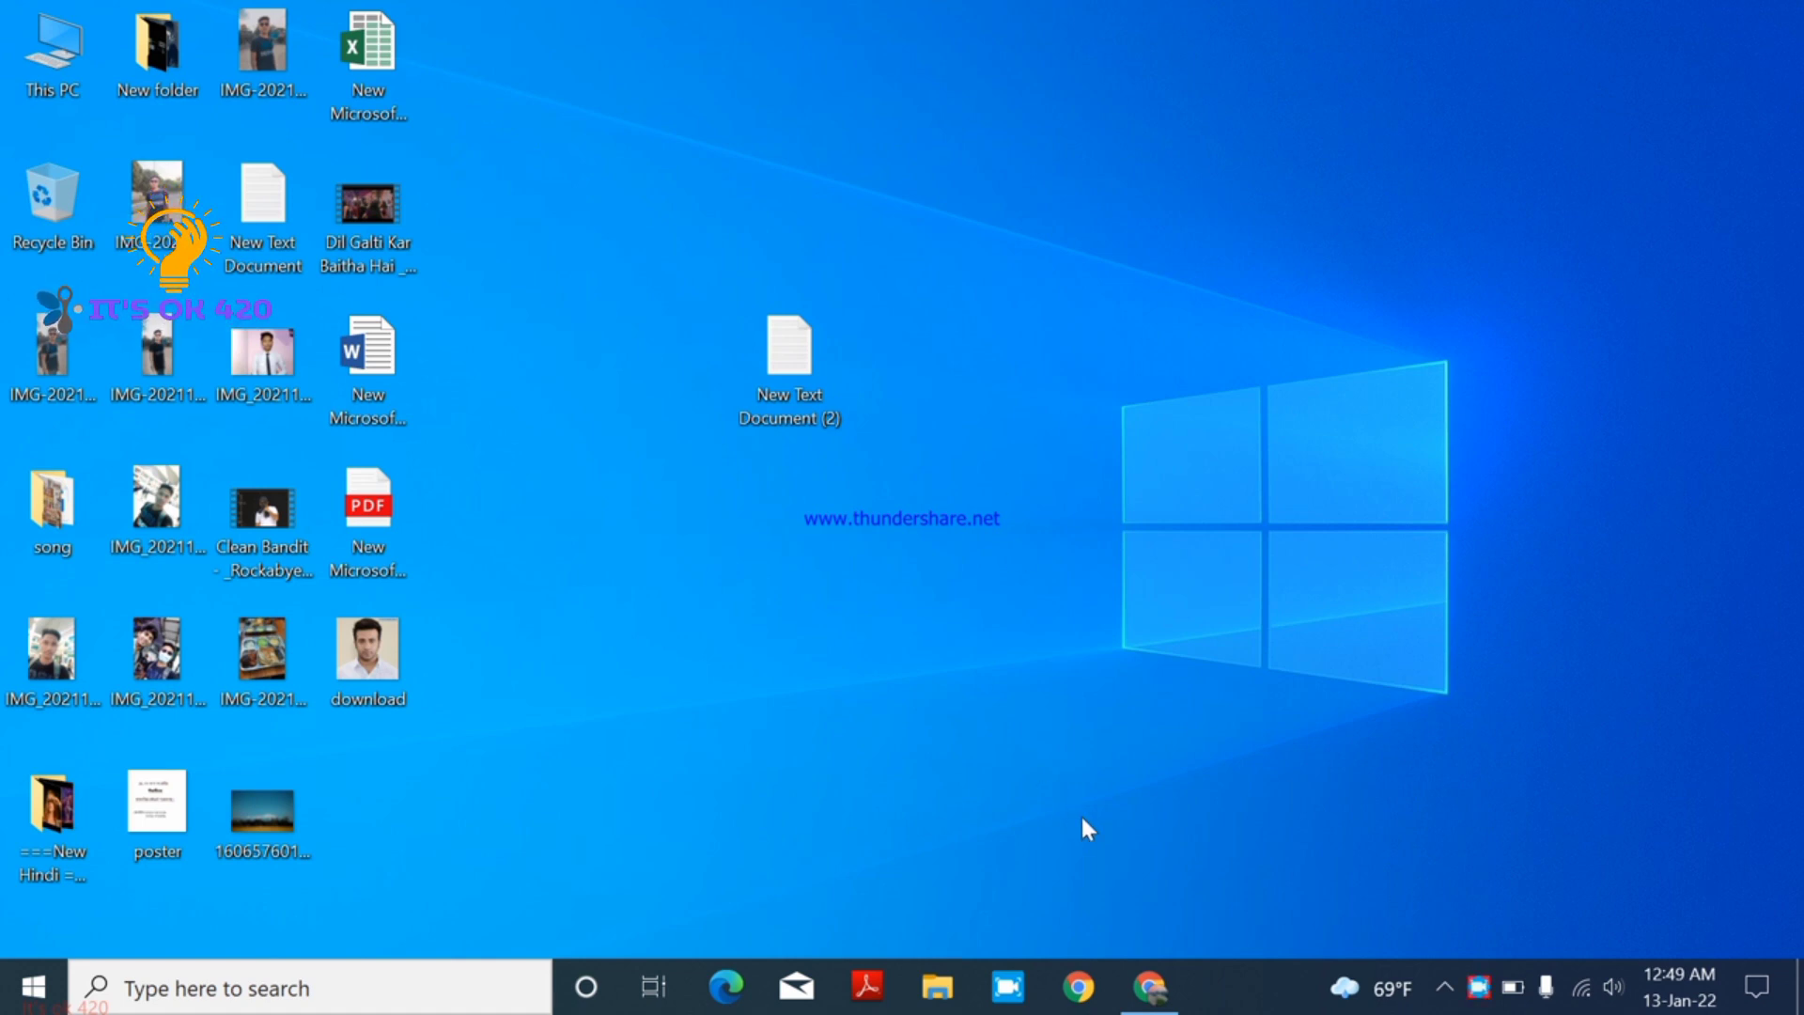
pyautogui.click(1152, 985)
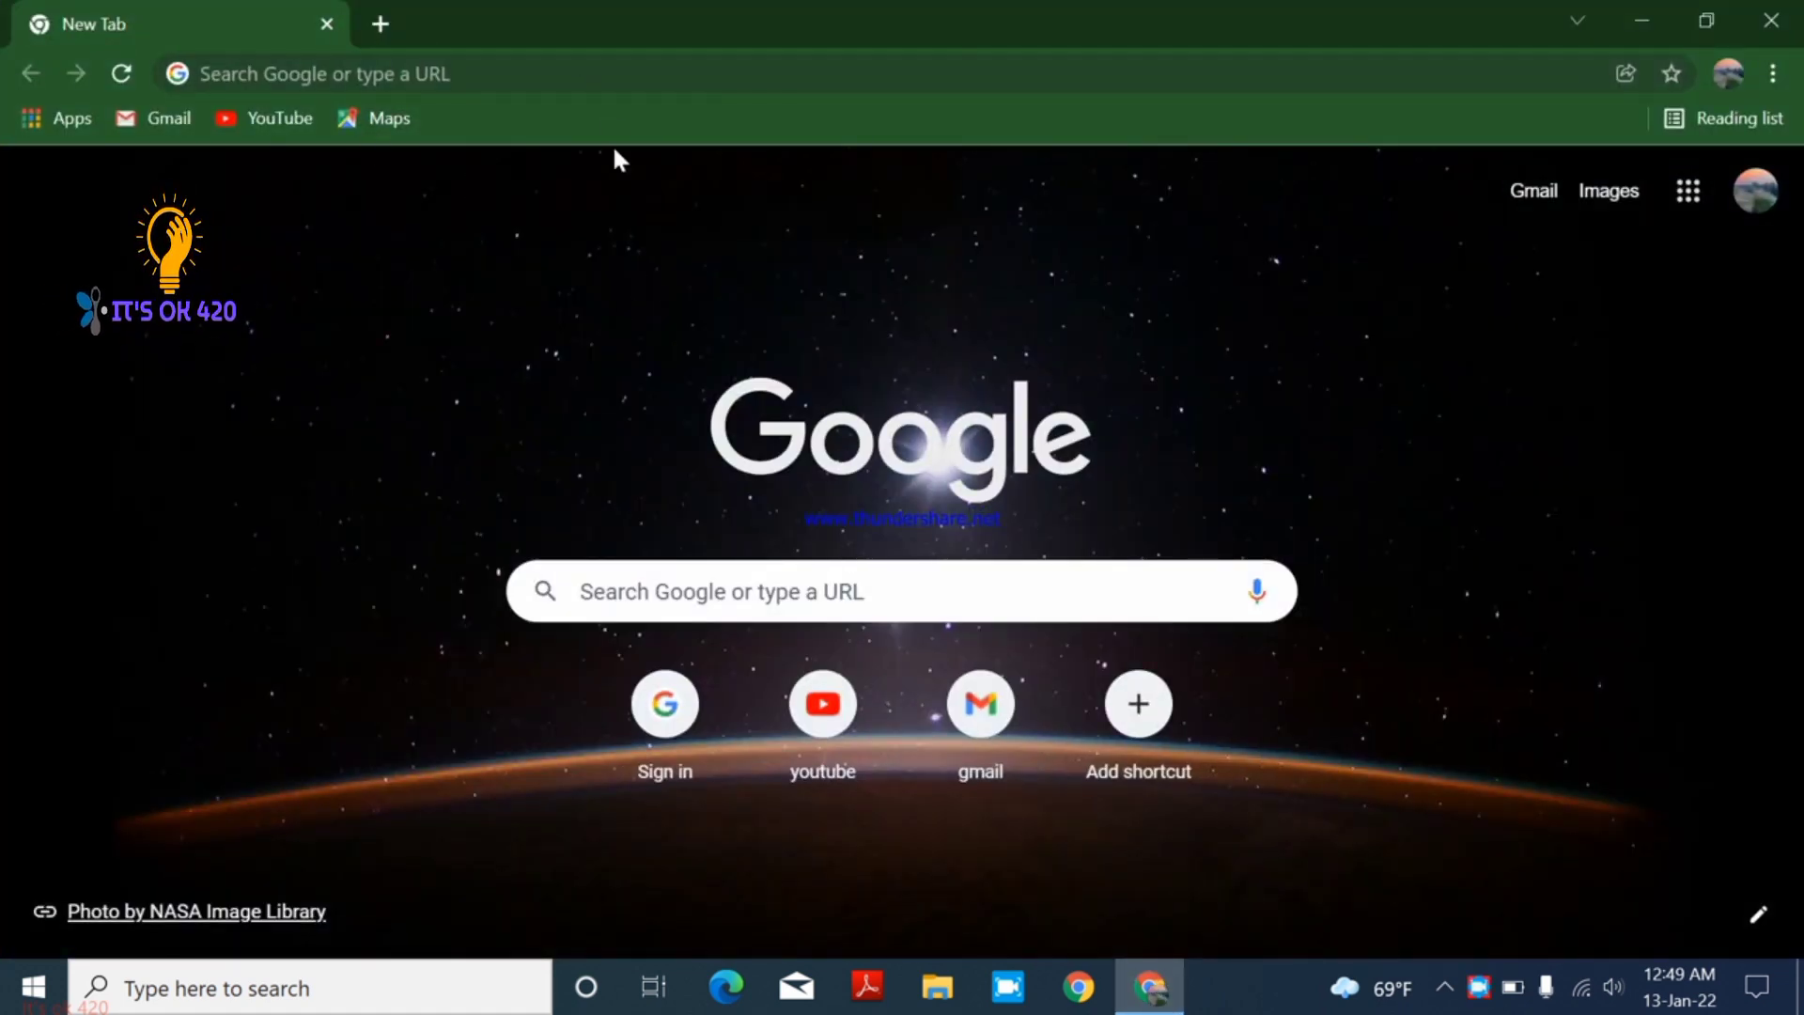
# - Load upwork.com and look over the homepage and its top menus
pyautogui.click(685, 583)
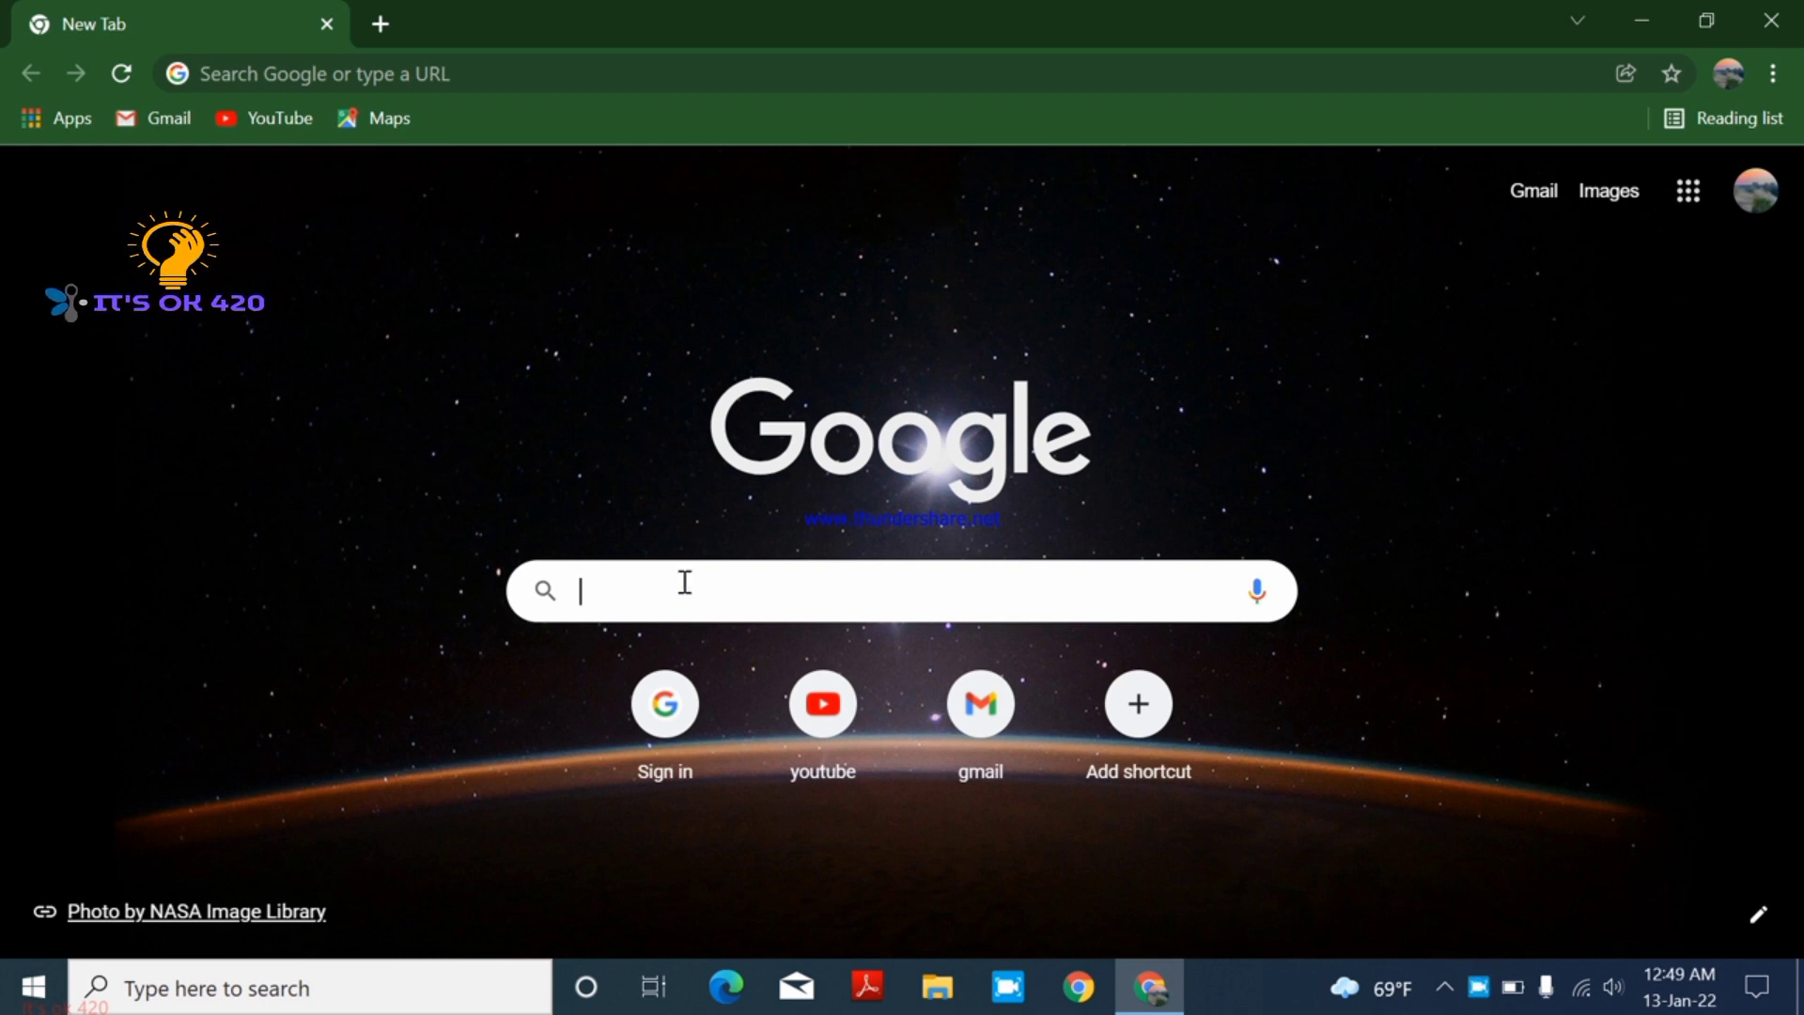
pyautogui.write('upw')
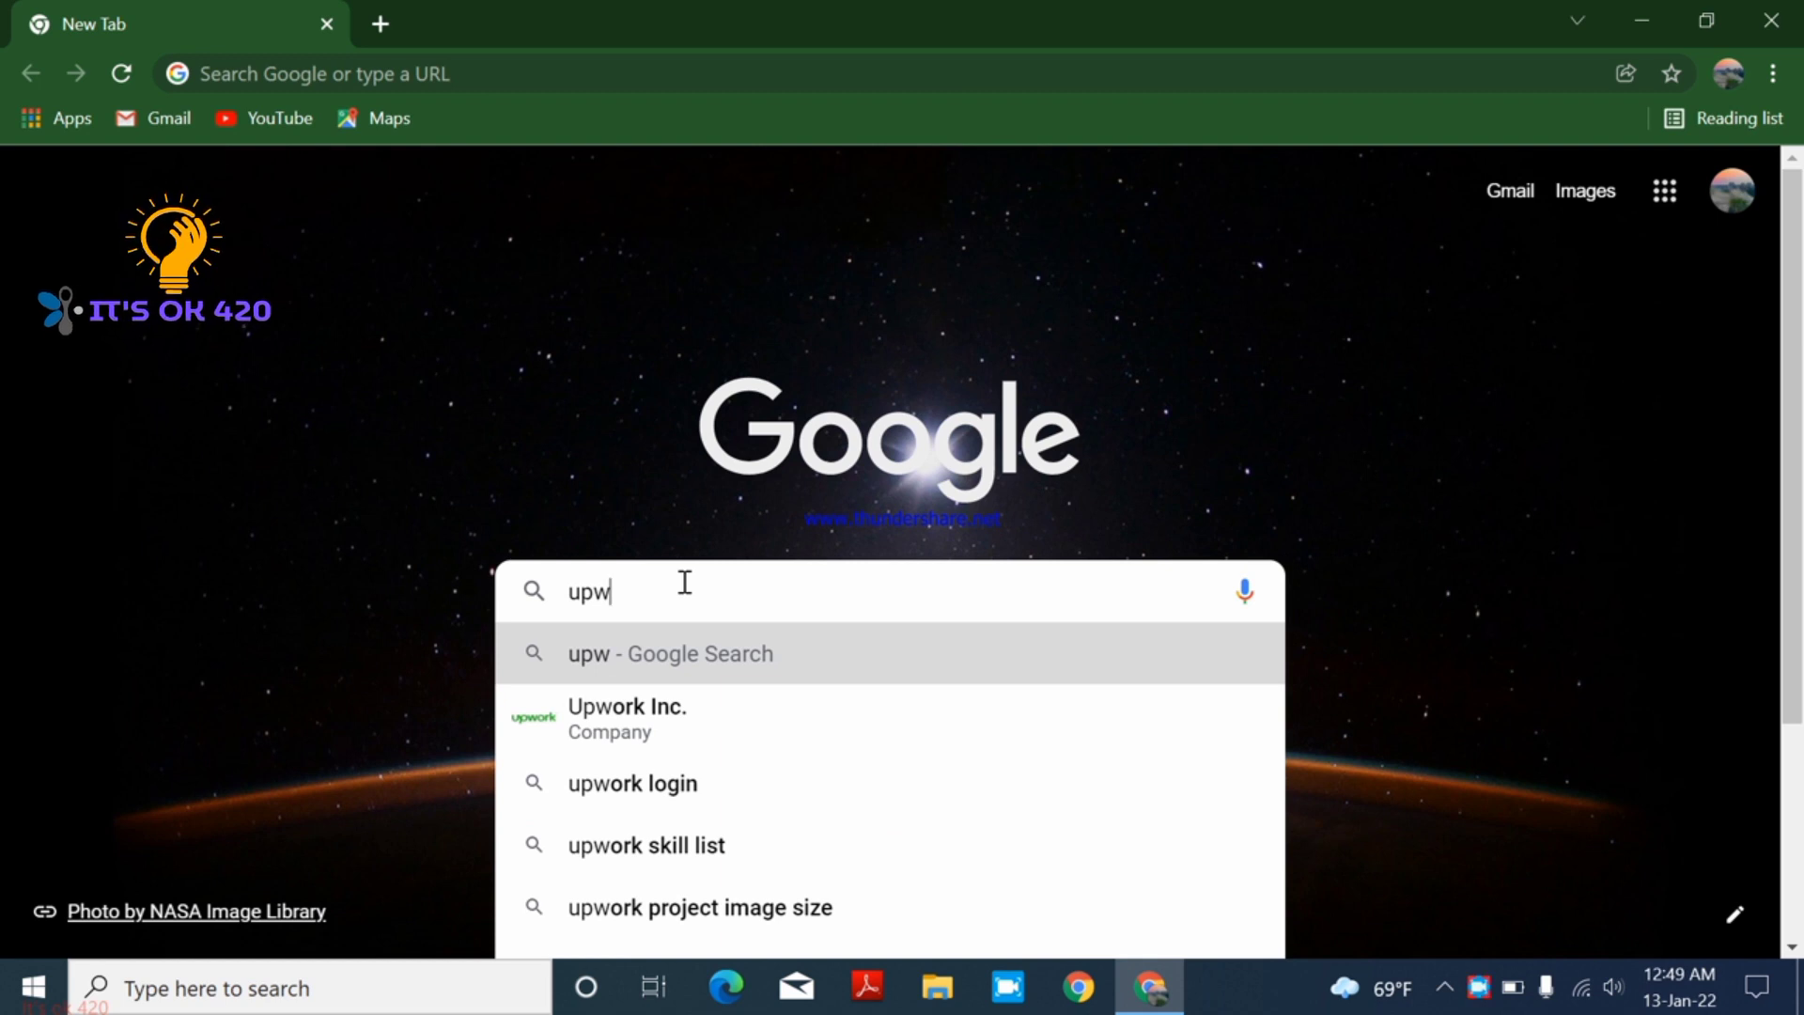
pyautogui.write('ork.co')
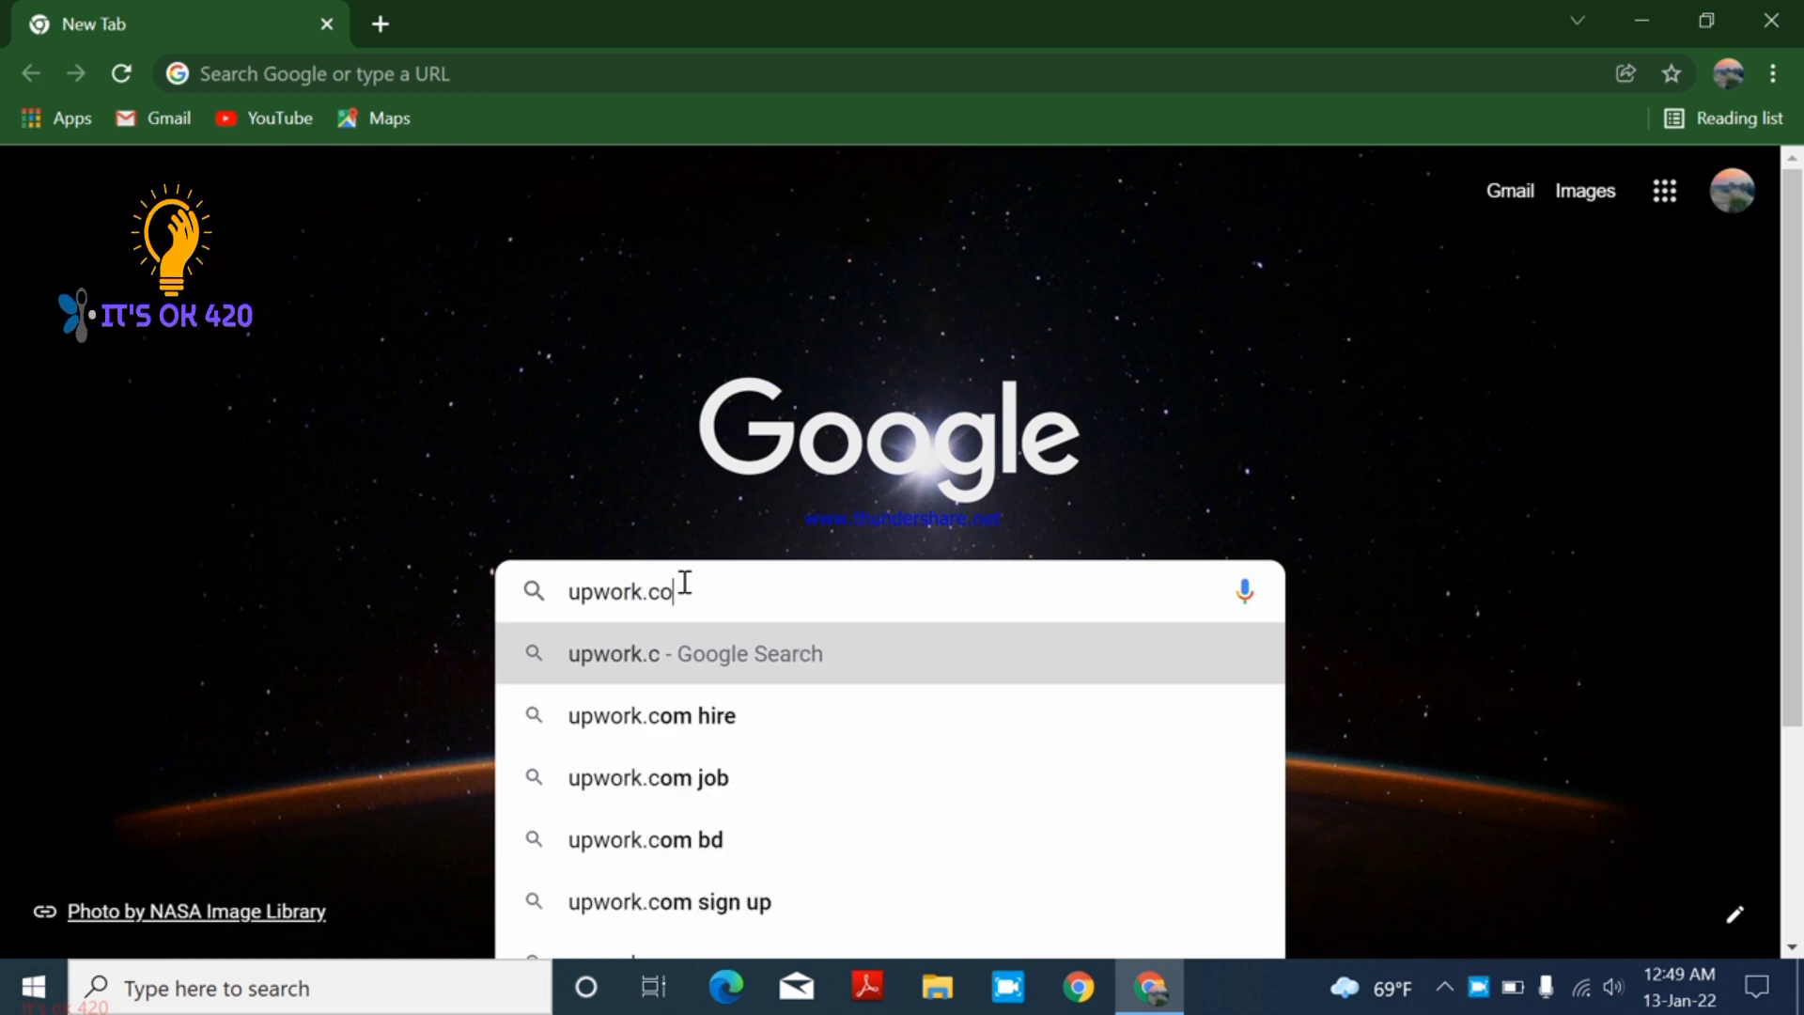
pyautogui.write('m')
pyautogui.press('Return')
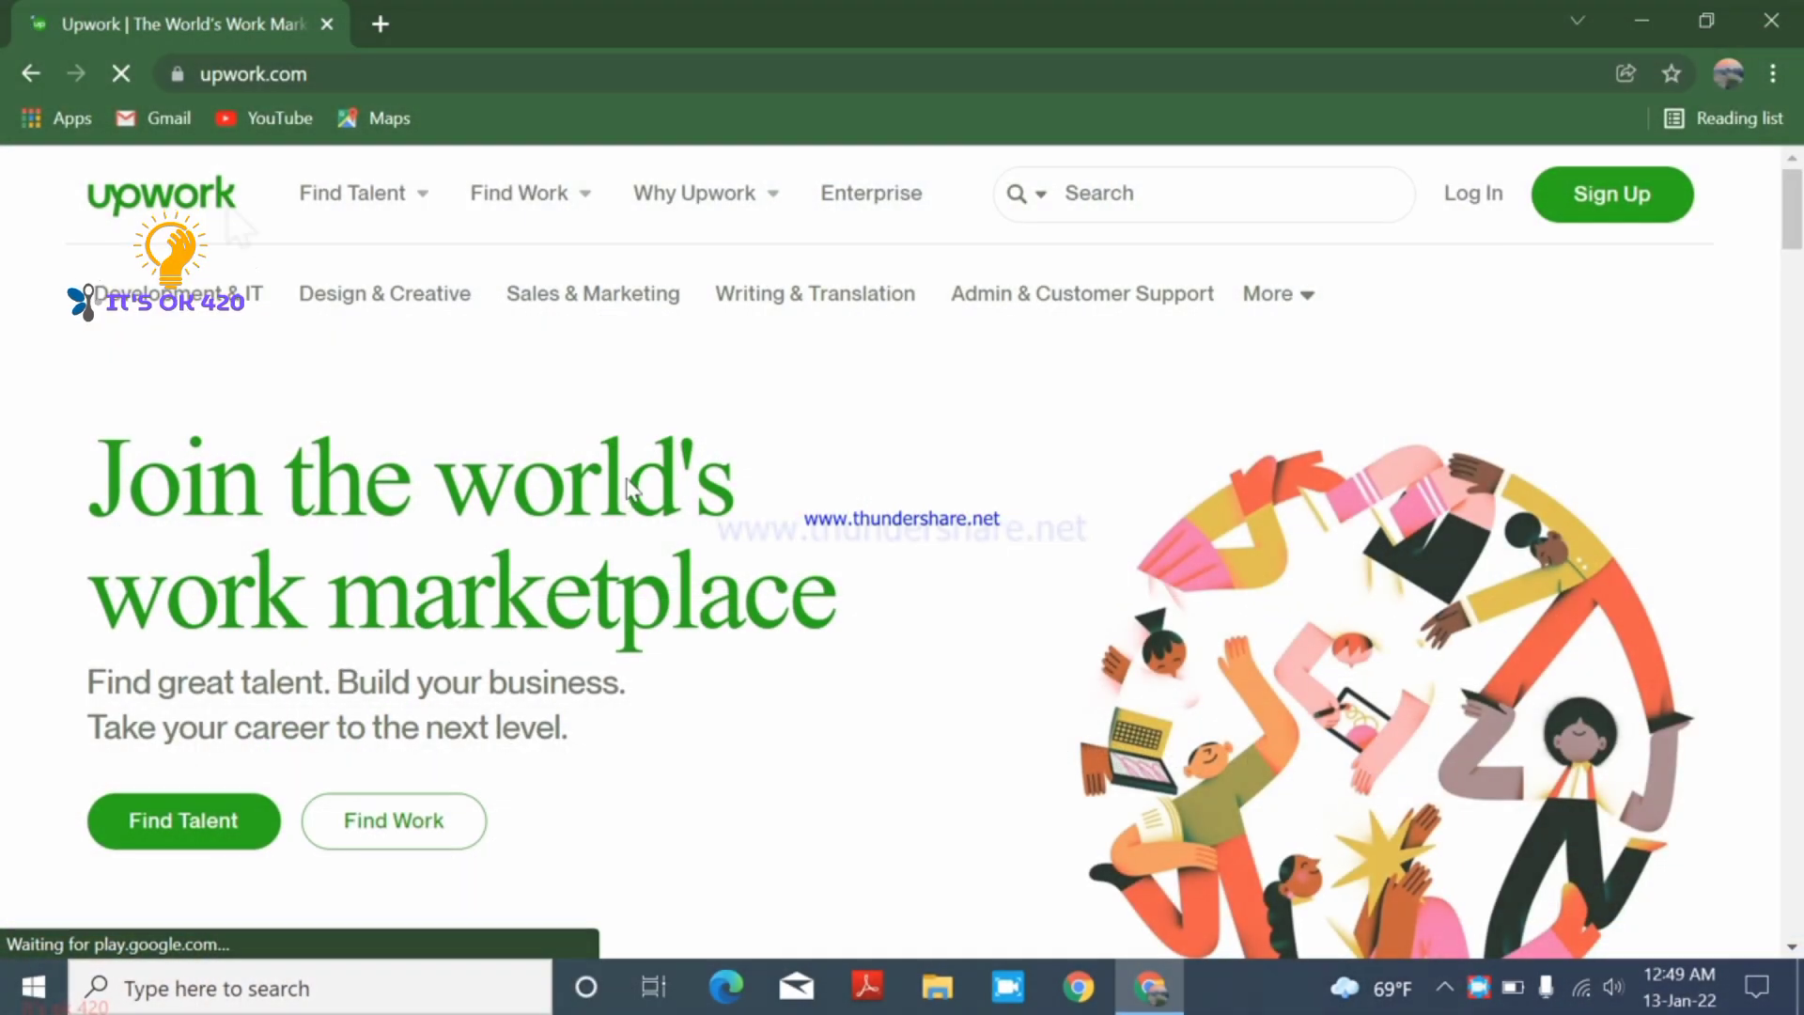
pyautogui.scroll(-7, 442, 573)
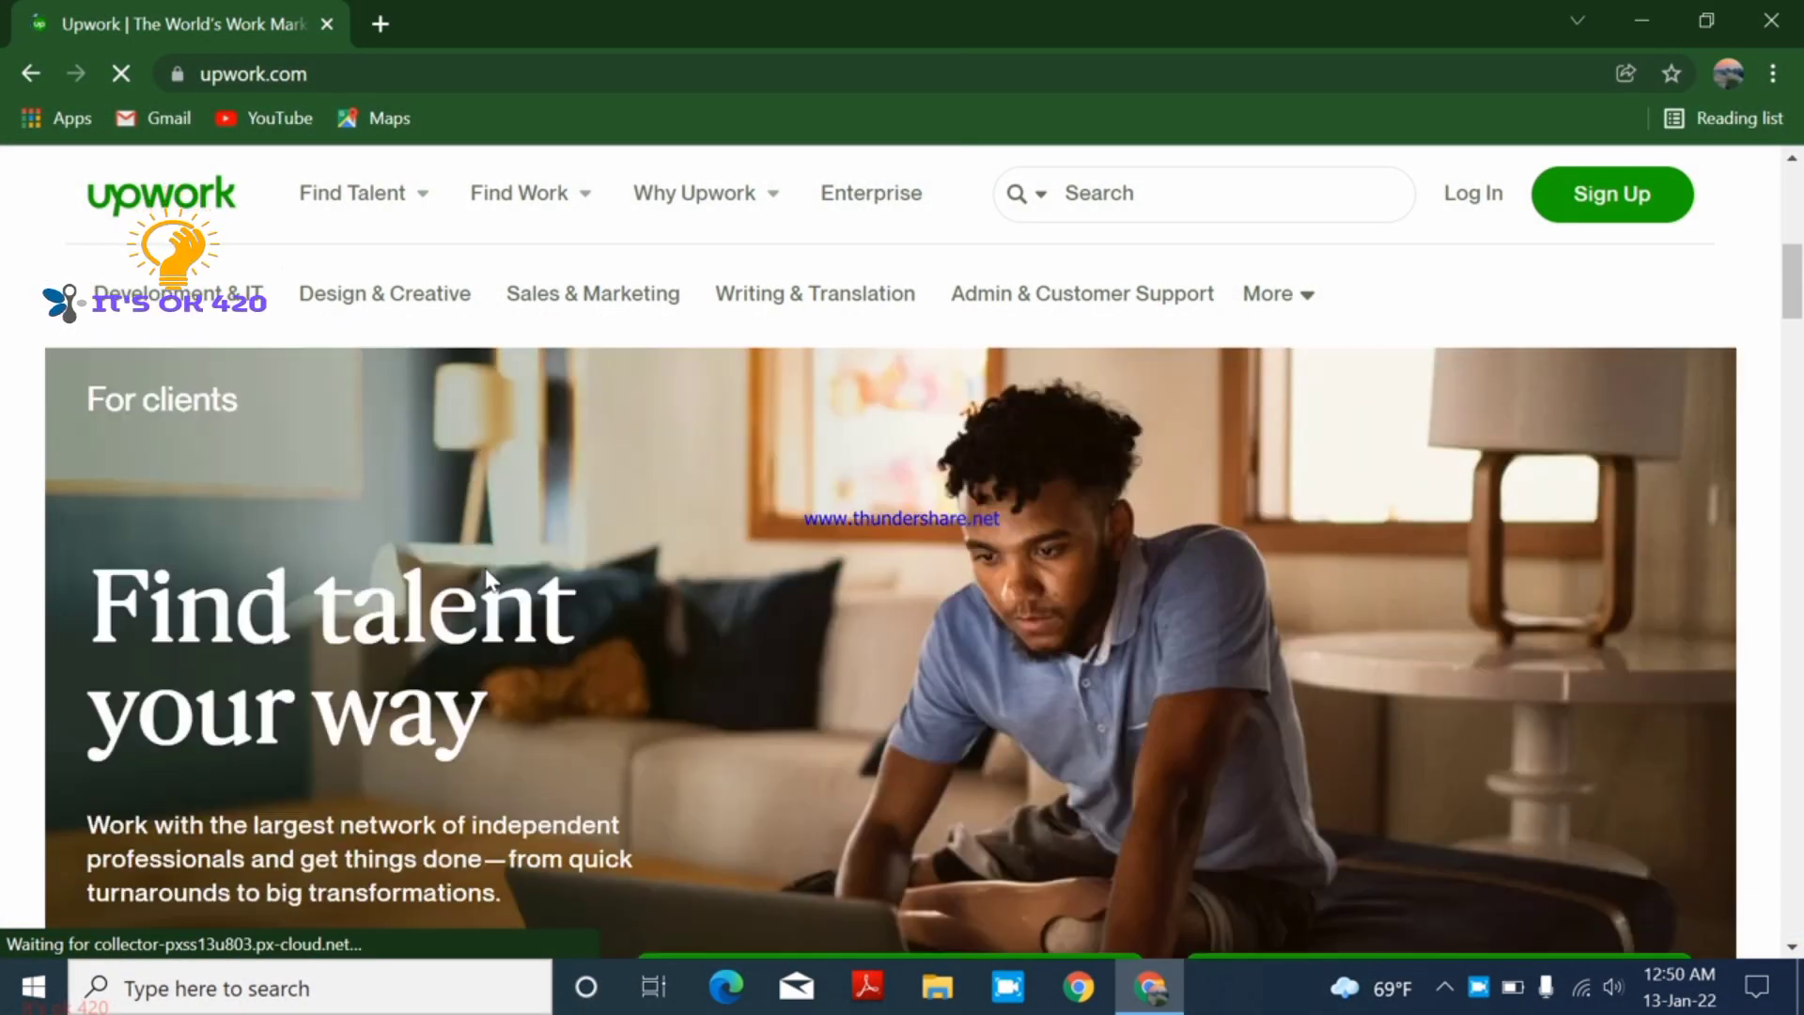
pyautogui.scroll(4, 501, 567)
pyautogui.scroll(4, 504, 571)
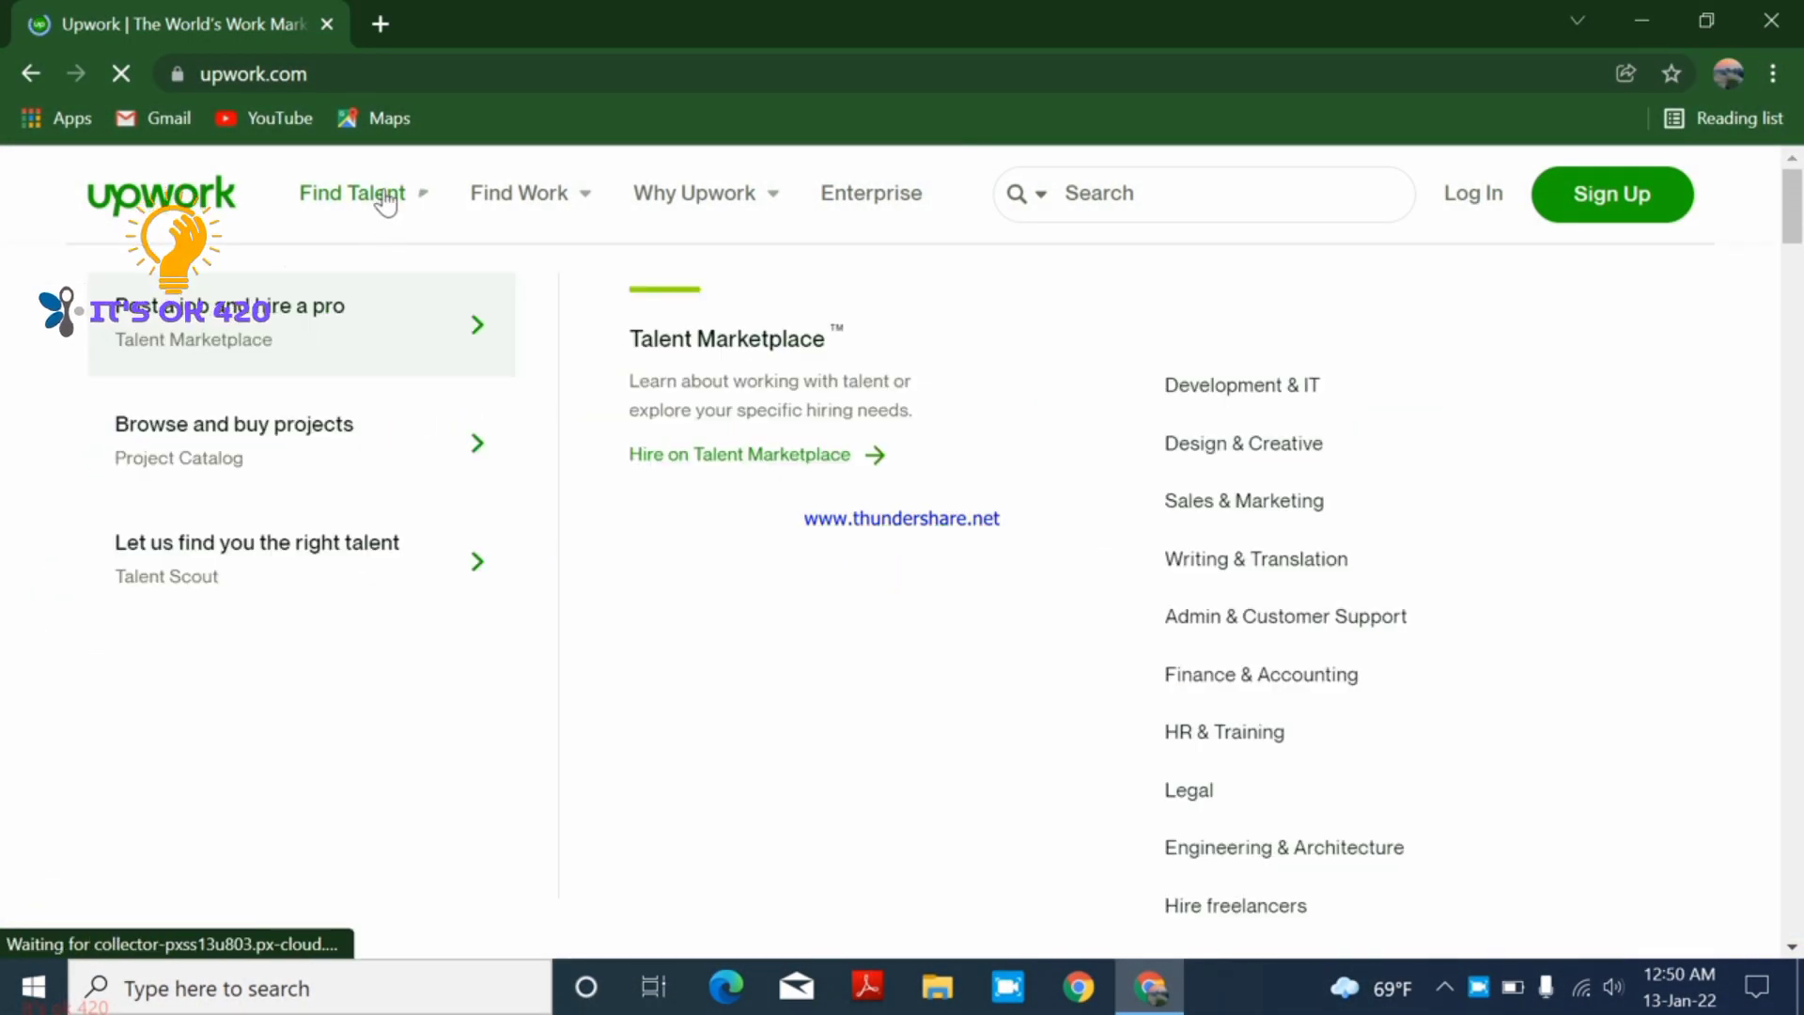
pyautogui.moveTo(759, 202)
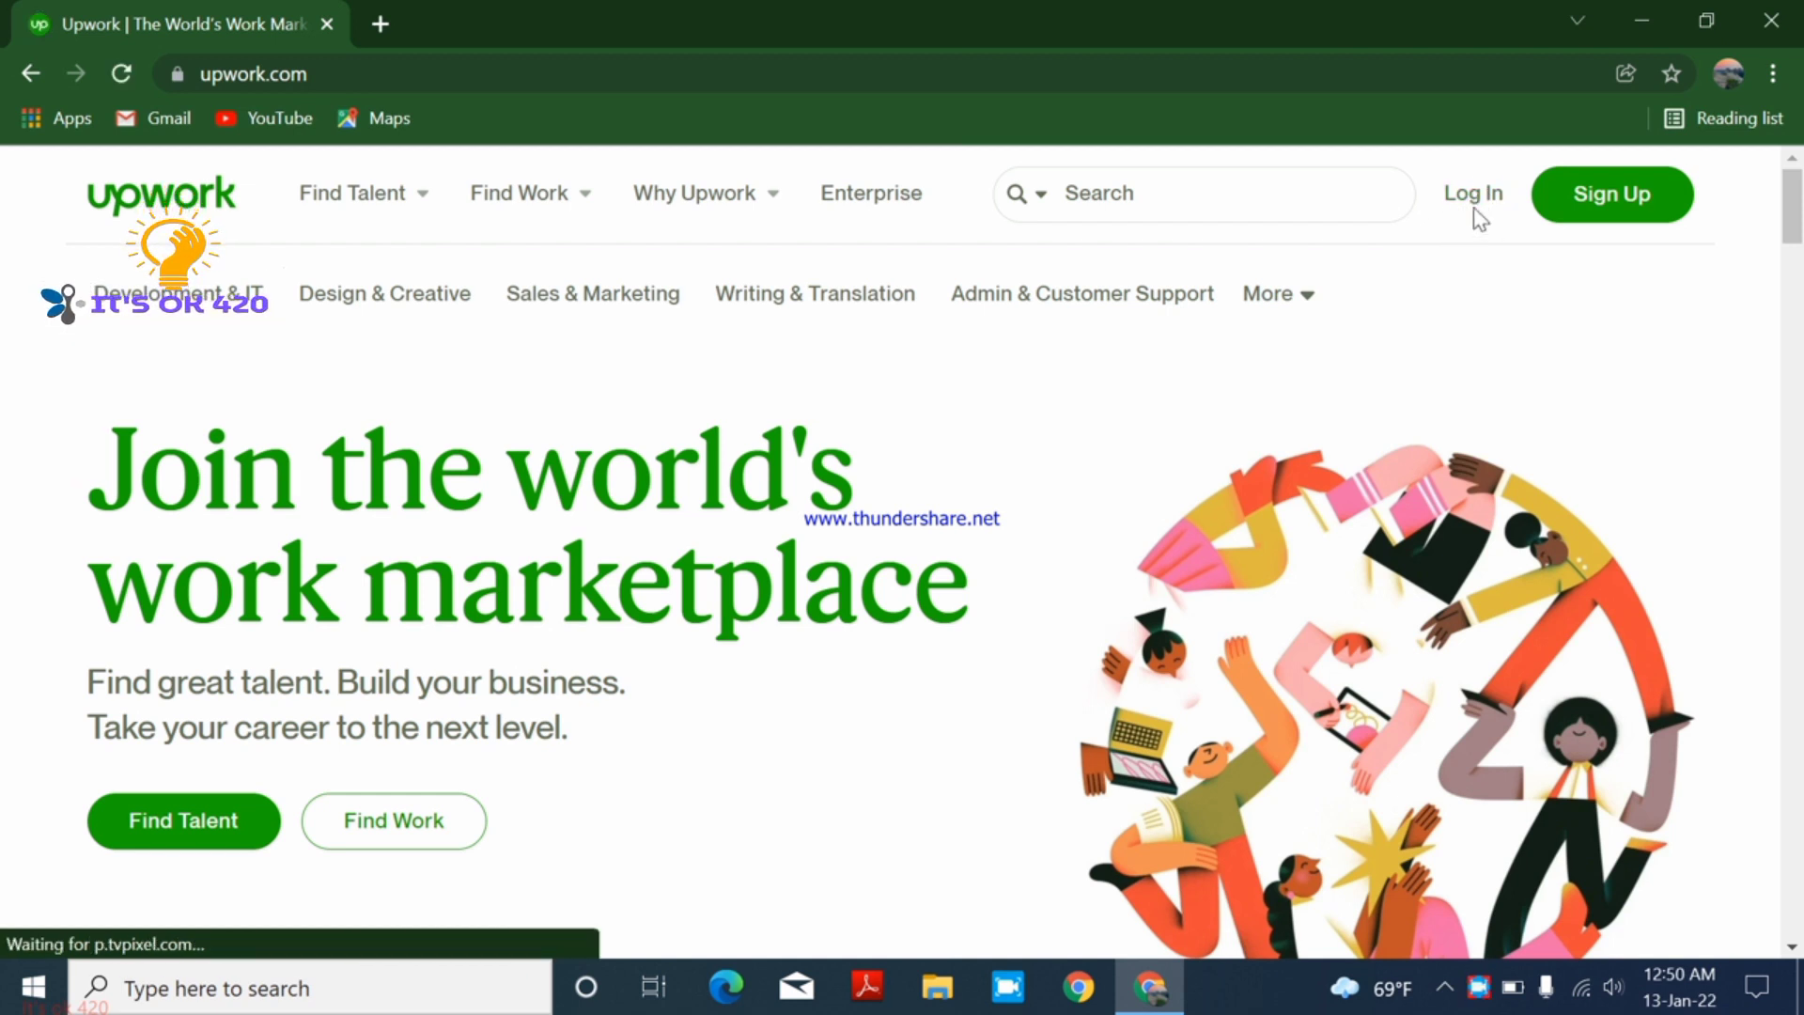
# - Begin Sign Up and continue with a work email address
pyautogui.click(1615, 193)
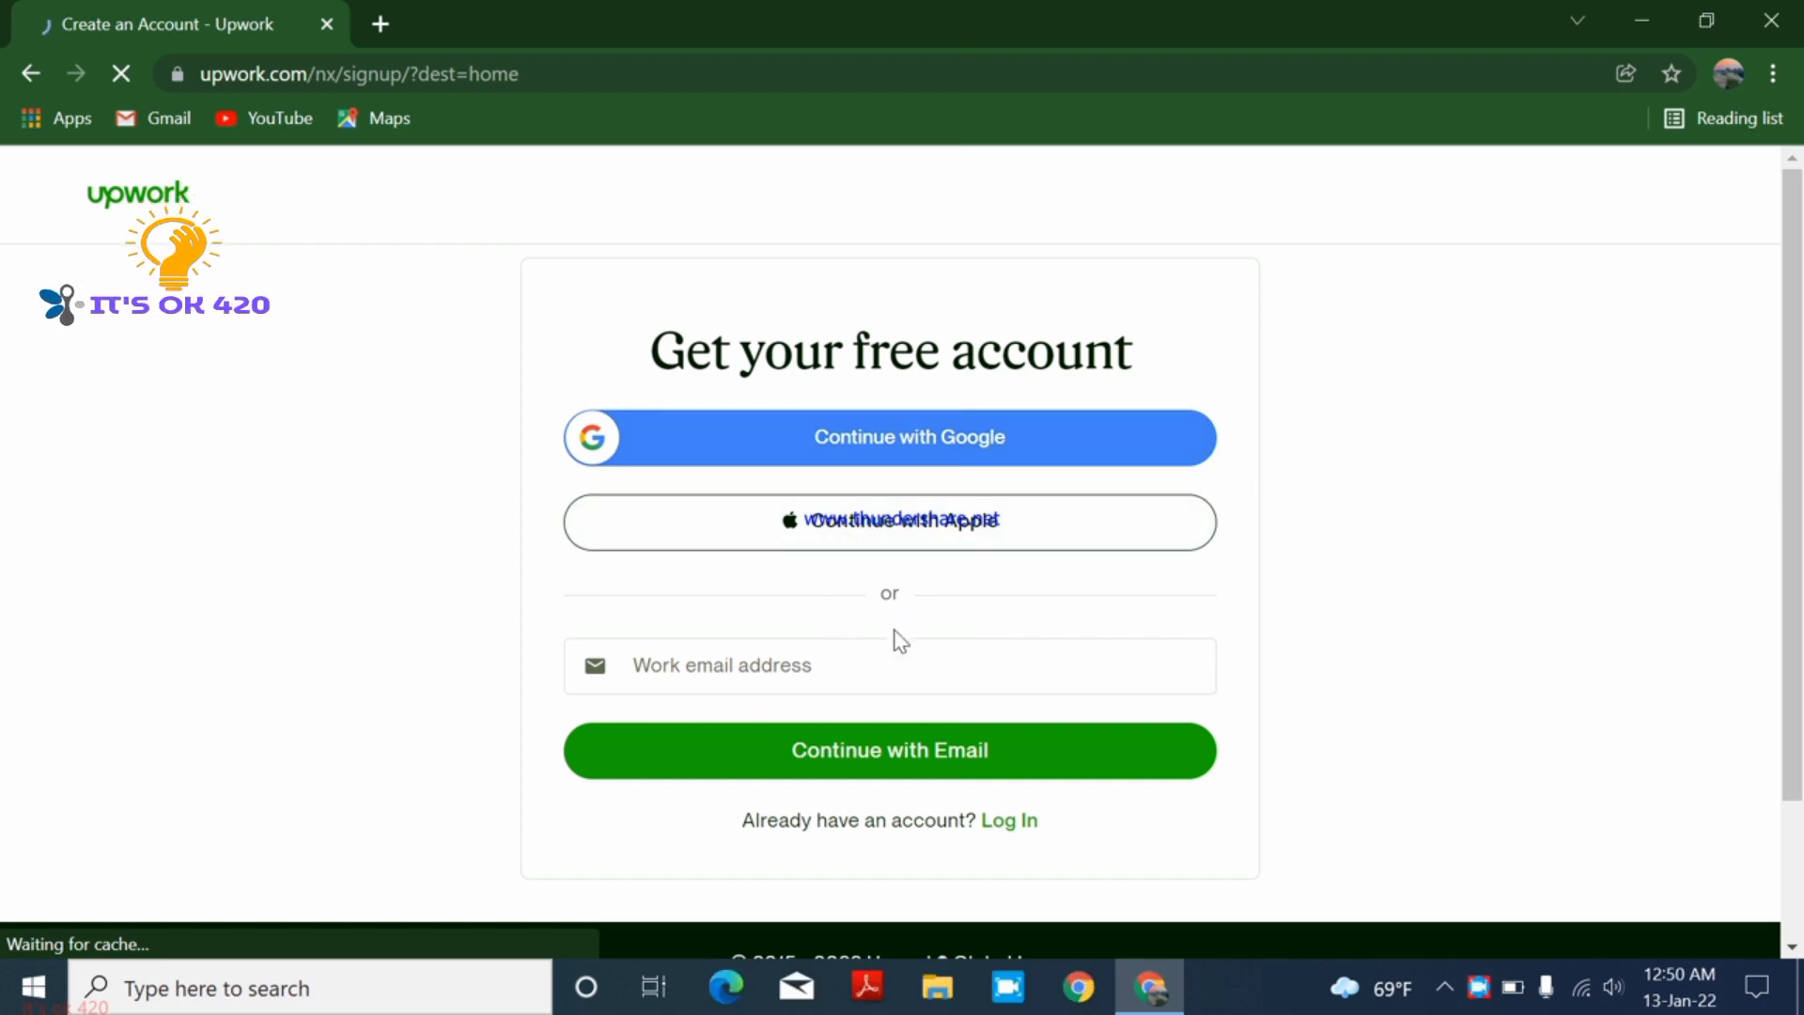
pyautogui.scroll(-1, 894, 636)
pyautogui.click(864, 559)
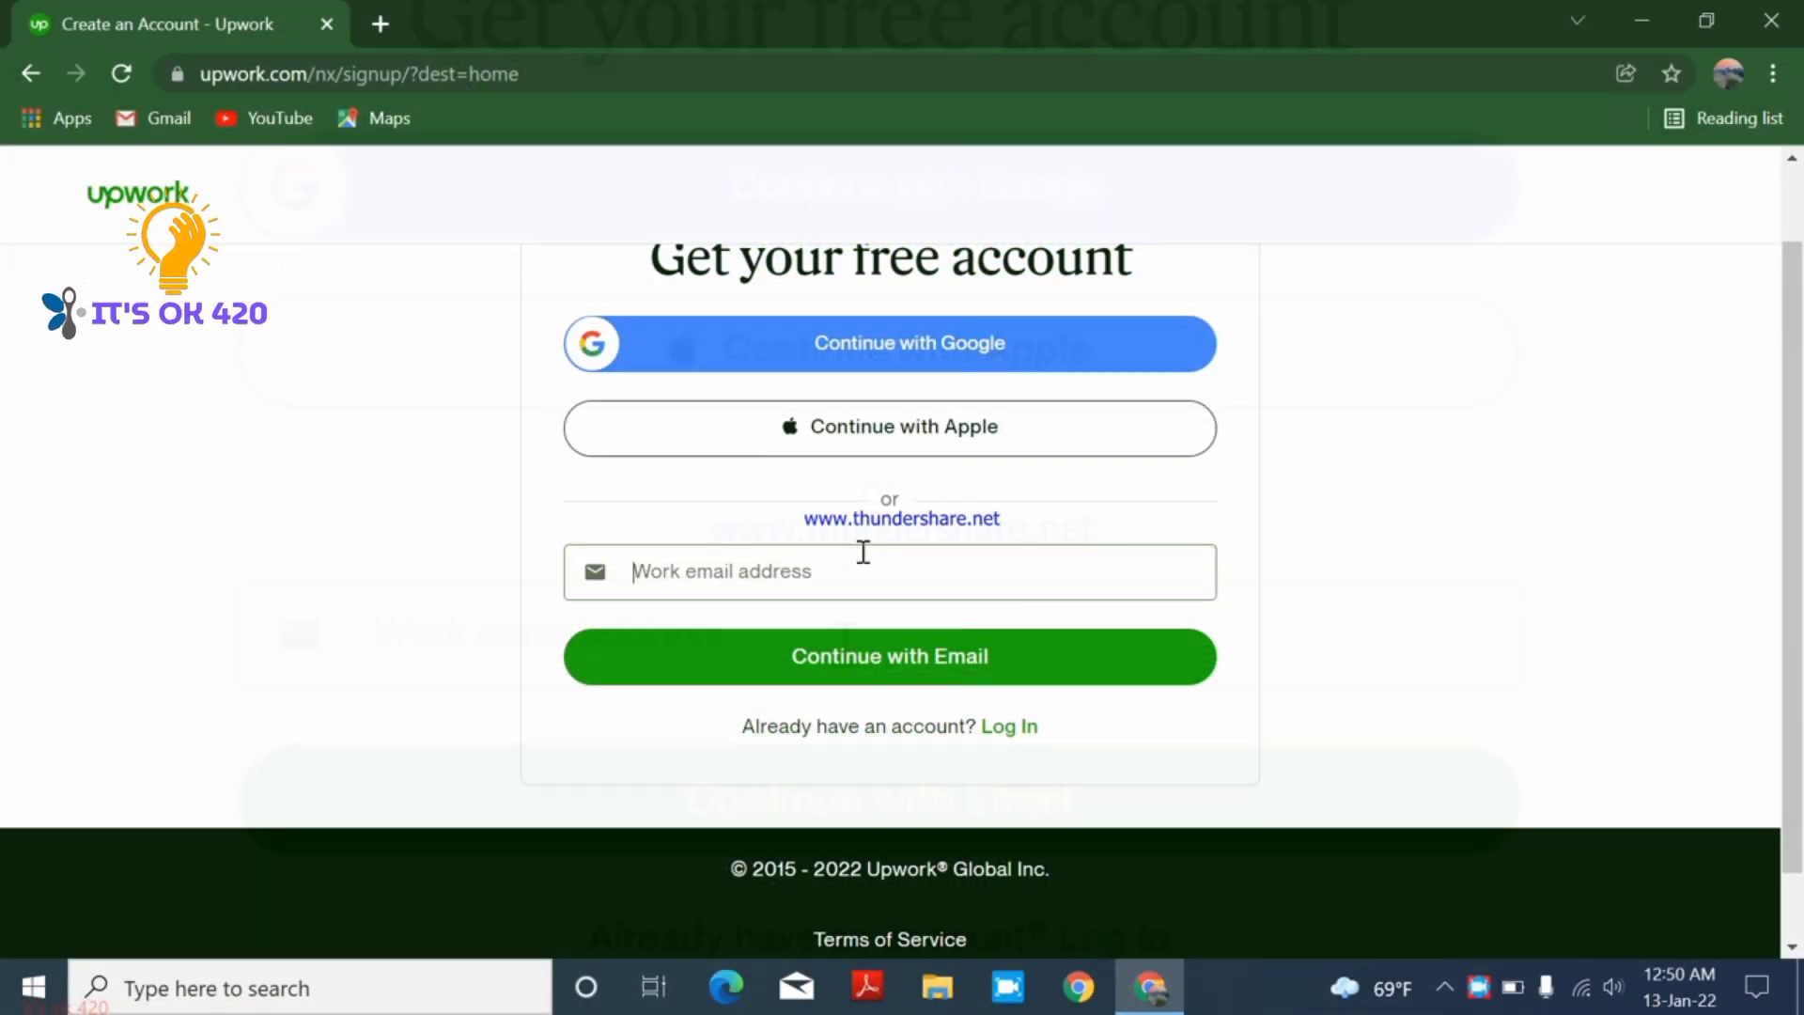
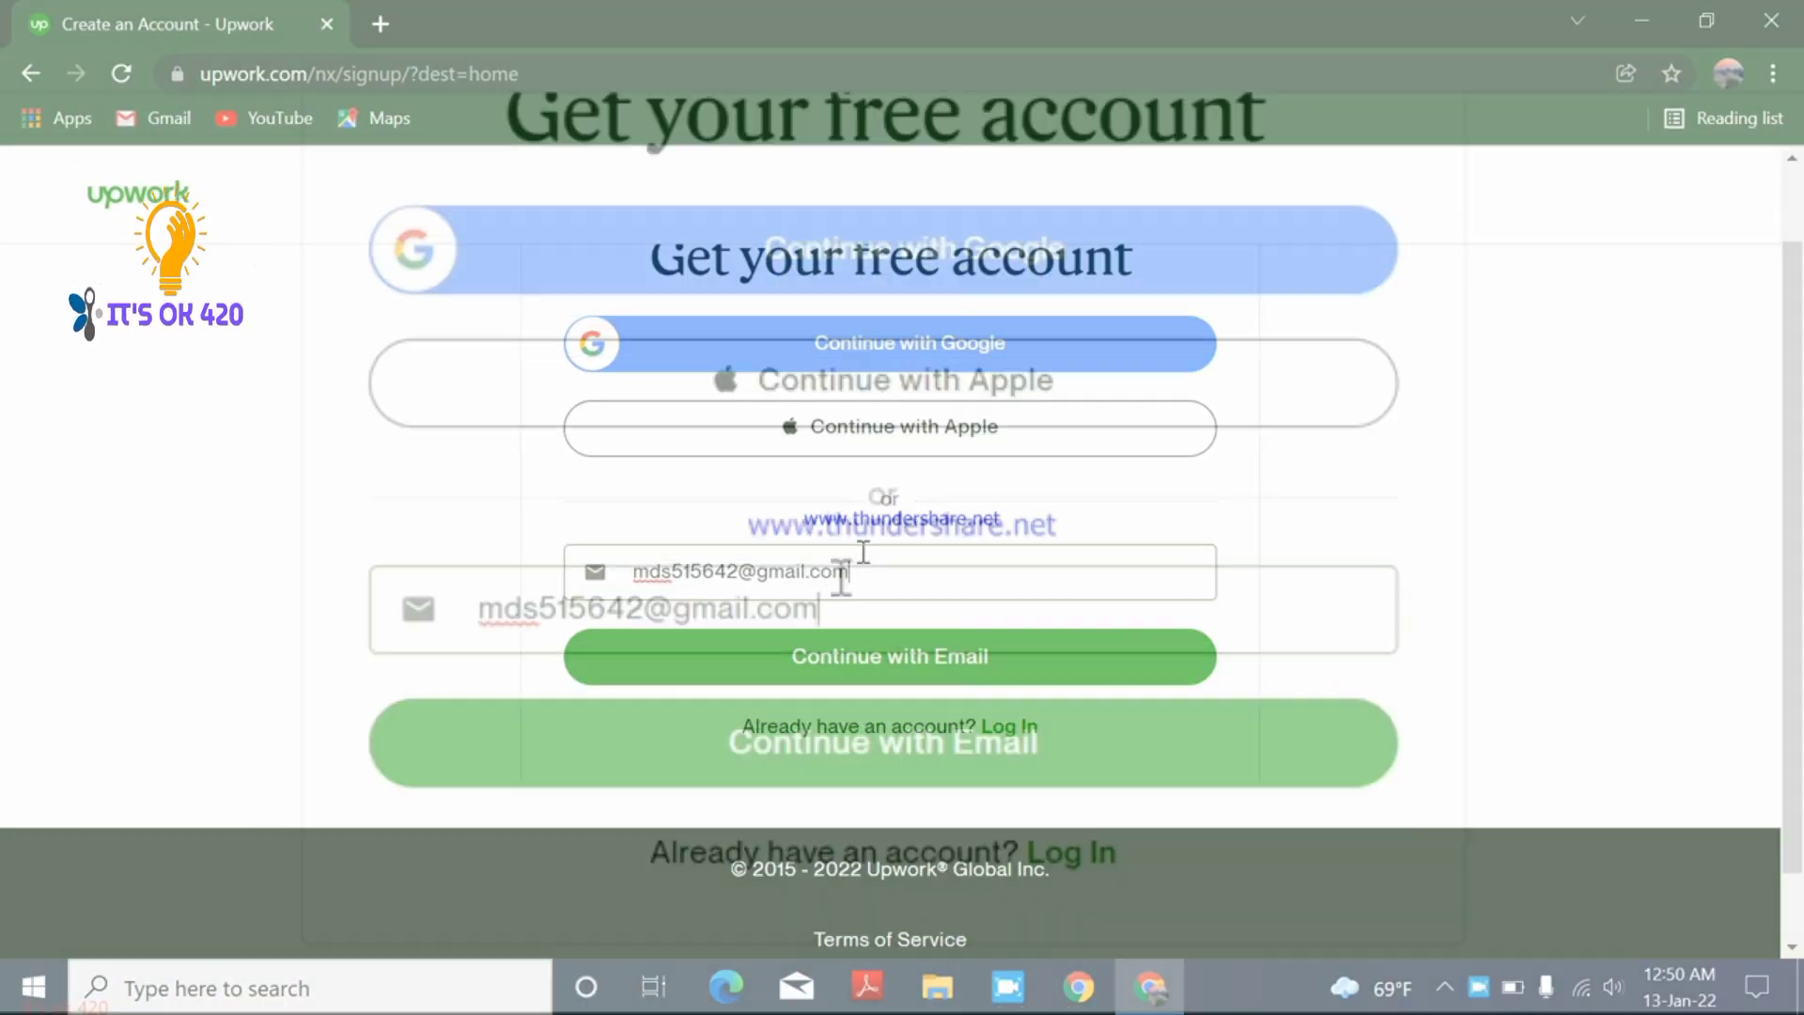
pyautogui.click(845, 658)
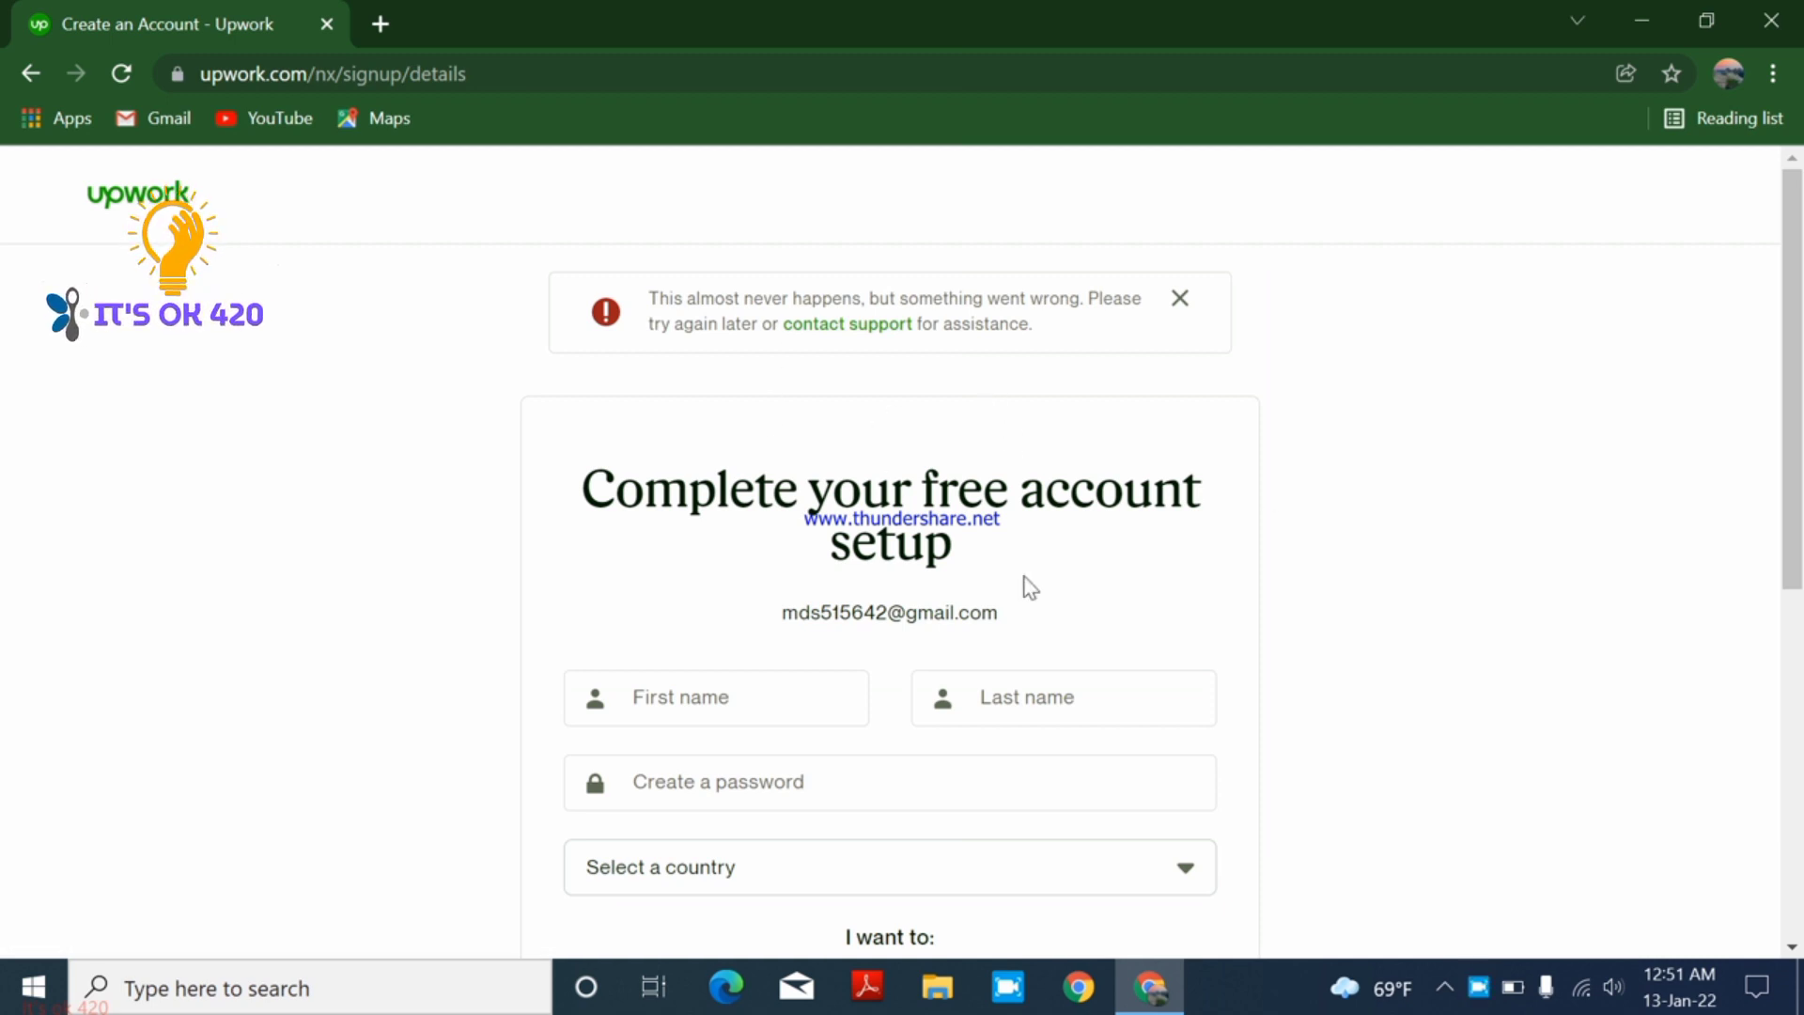
# - Enter the first and last name on the account setup form
pyautogui.scroll(-2, 841, 668)
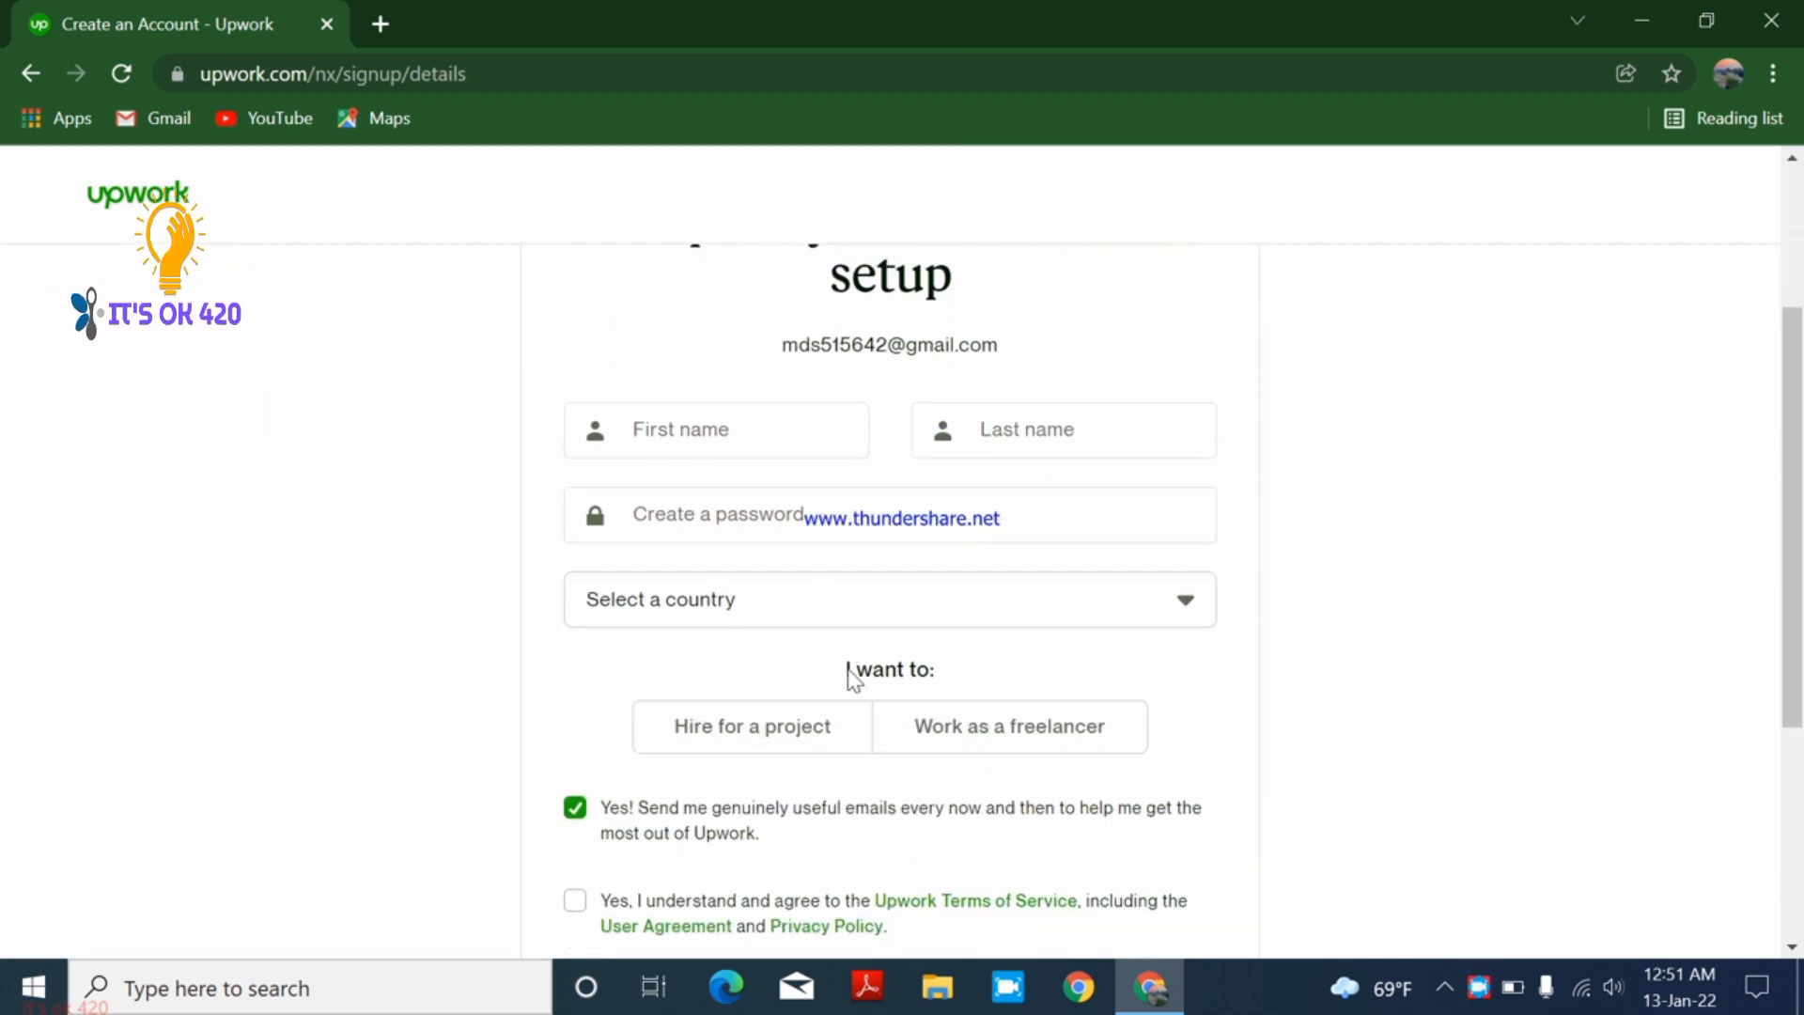
pyautogui.click(812, 412)
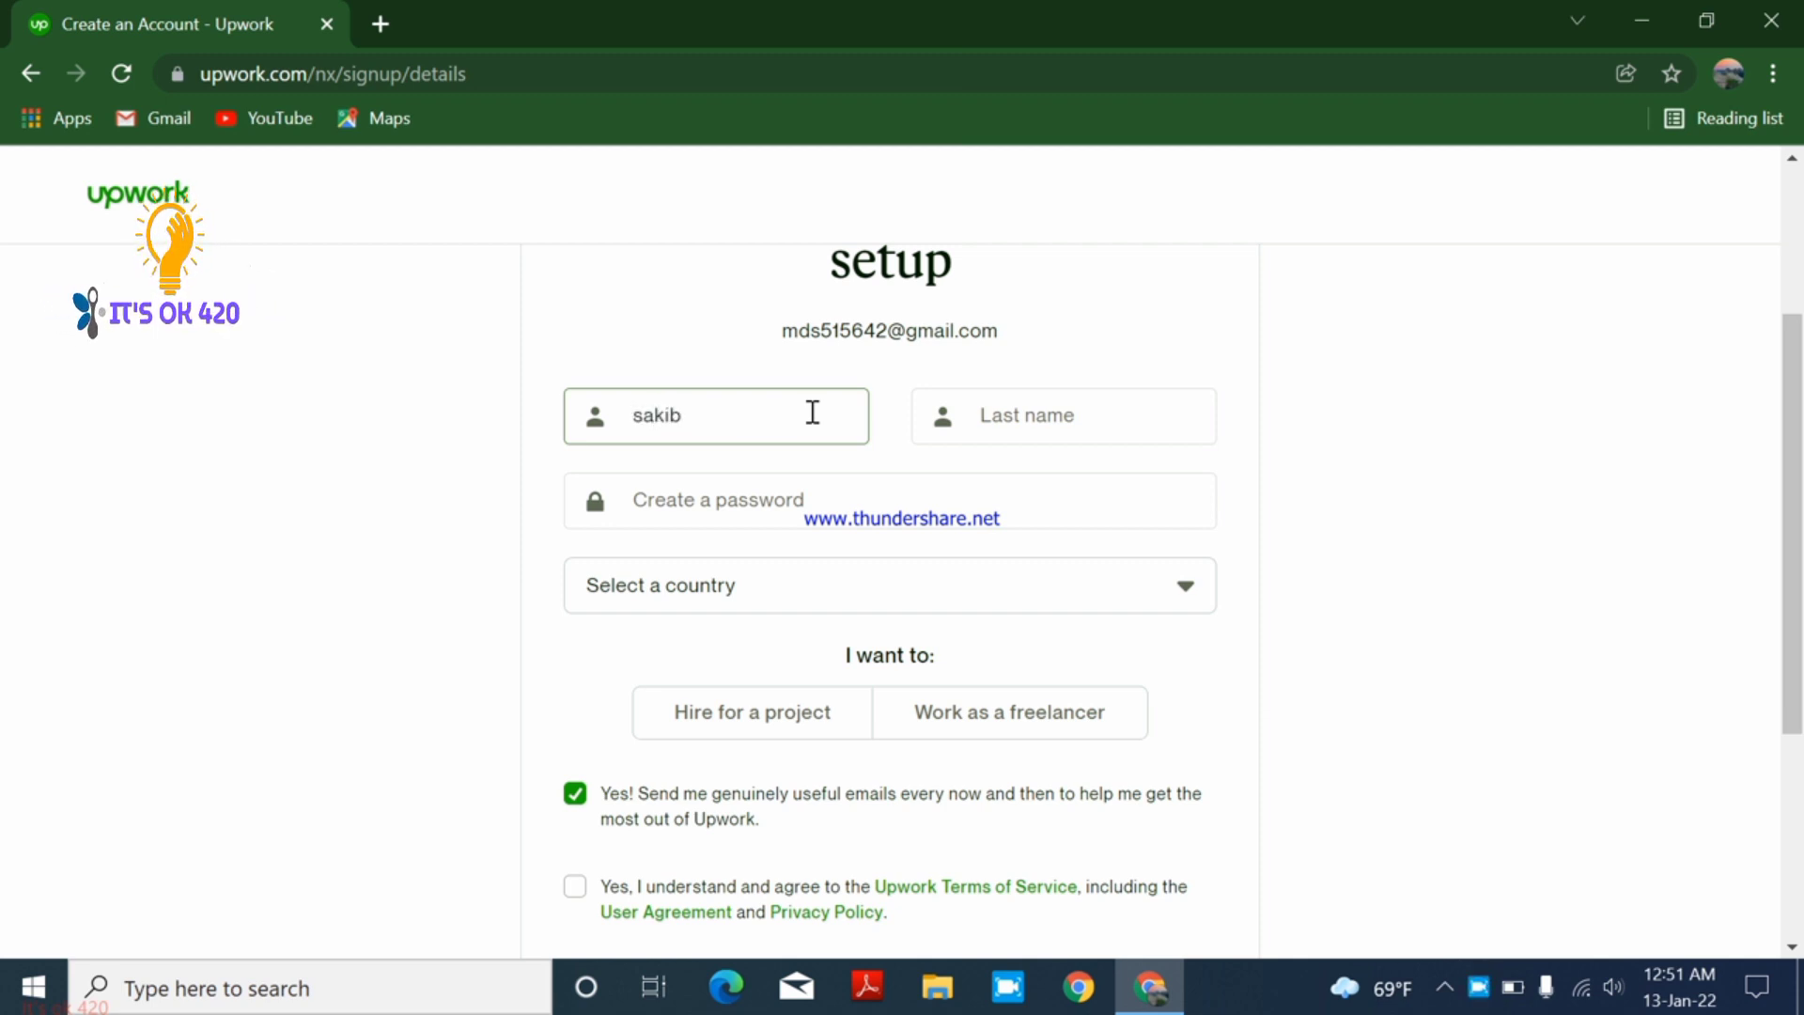
pyautogui.click(990, 420)
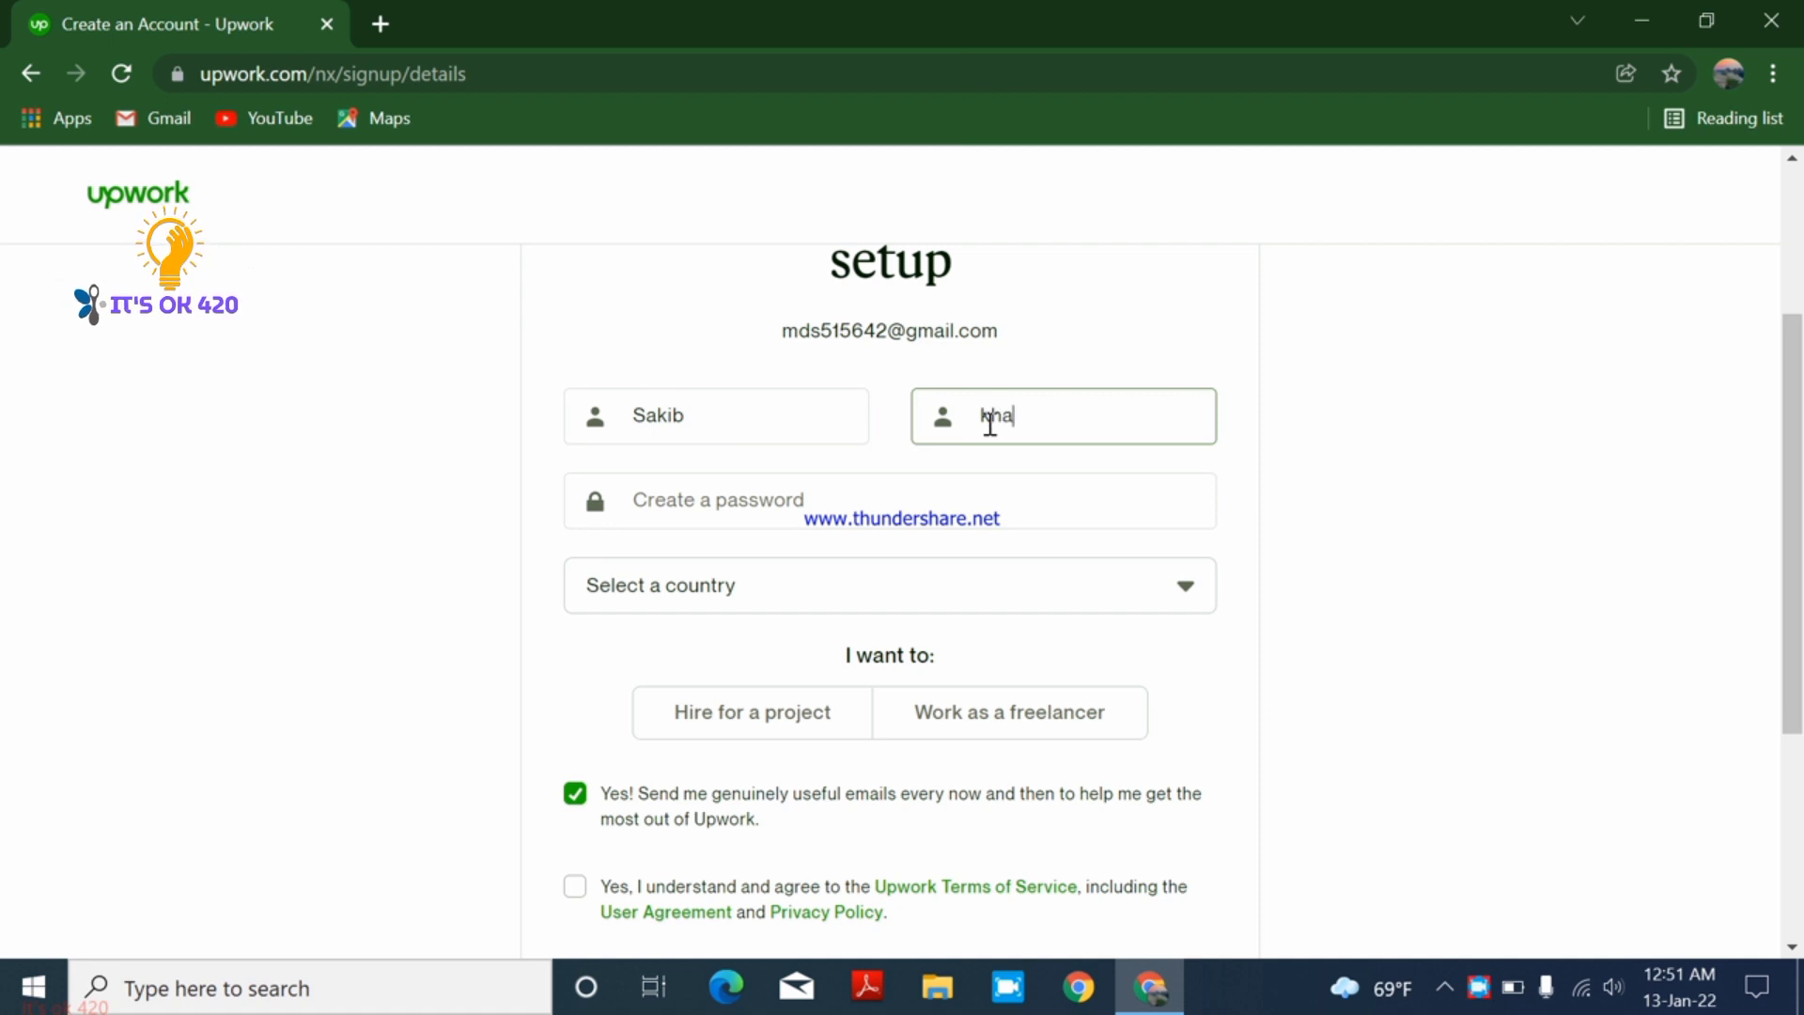
# - Use Chrome's suggested password and copy it to the clipboard
pyautogui.click(950, 492)
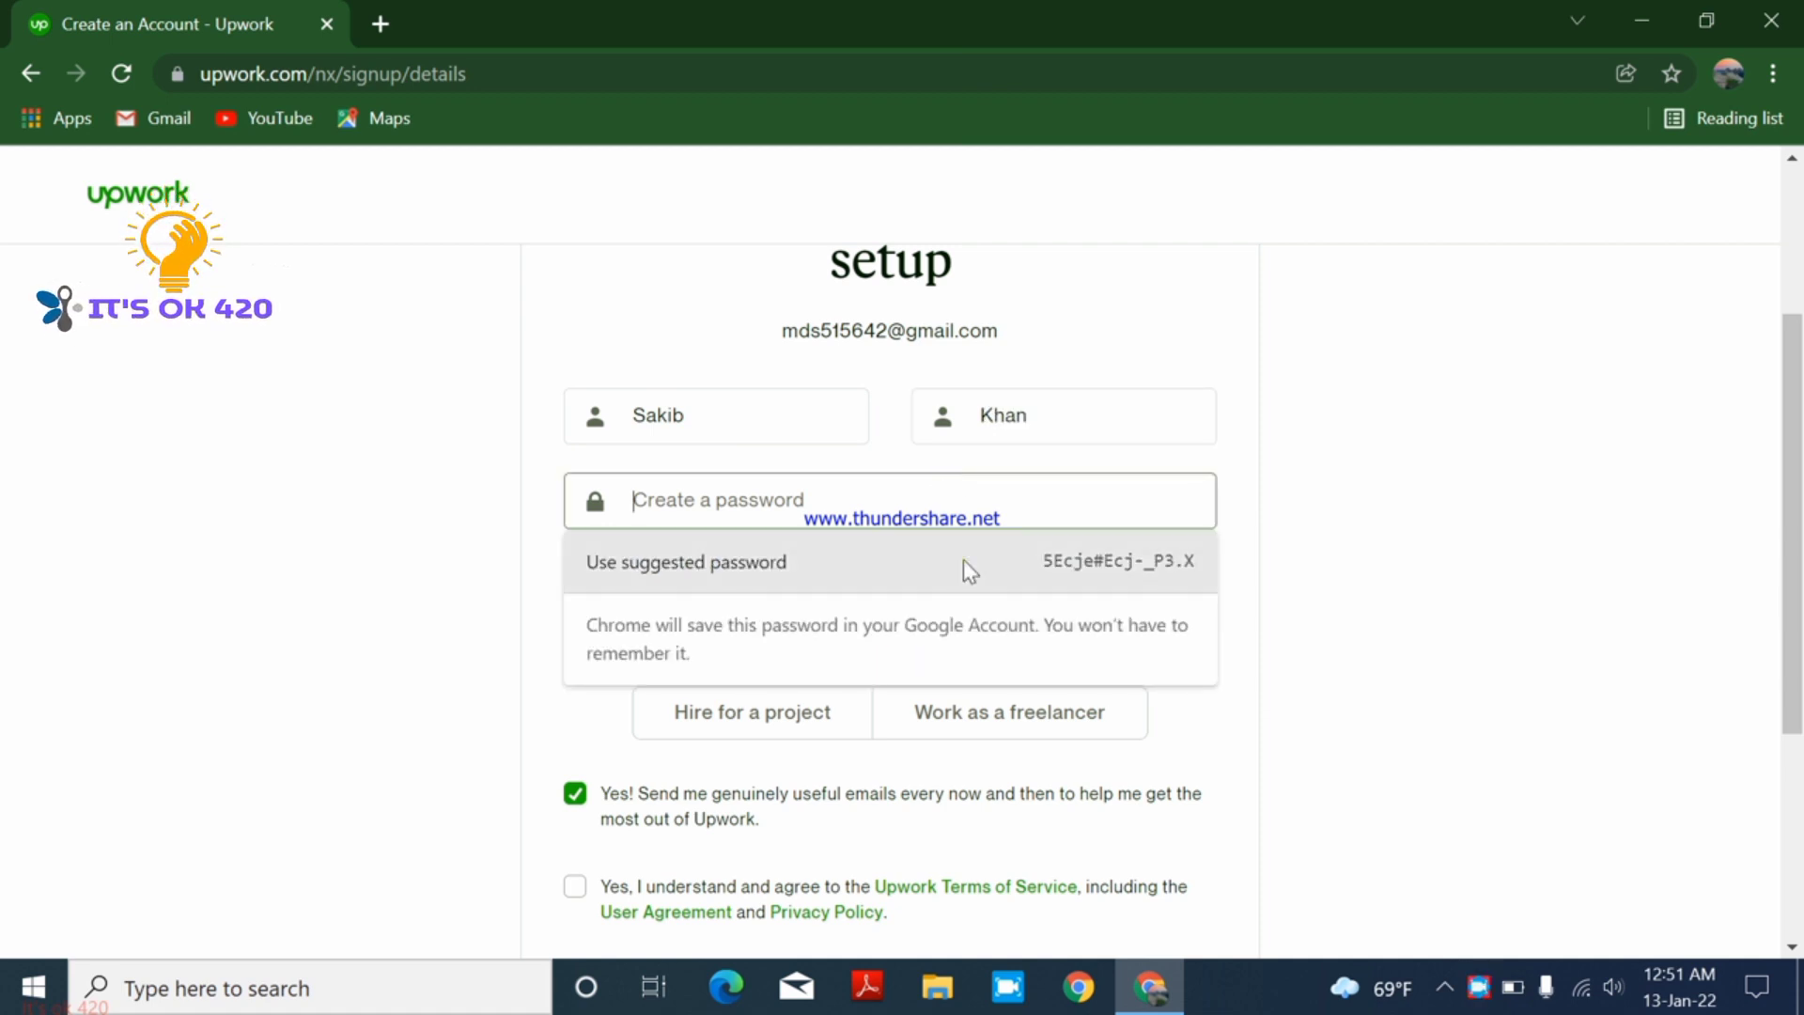
pyautogui.click(962, 561)
pyautogui.click(940, 512)
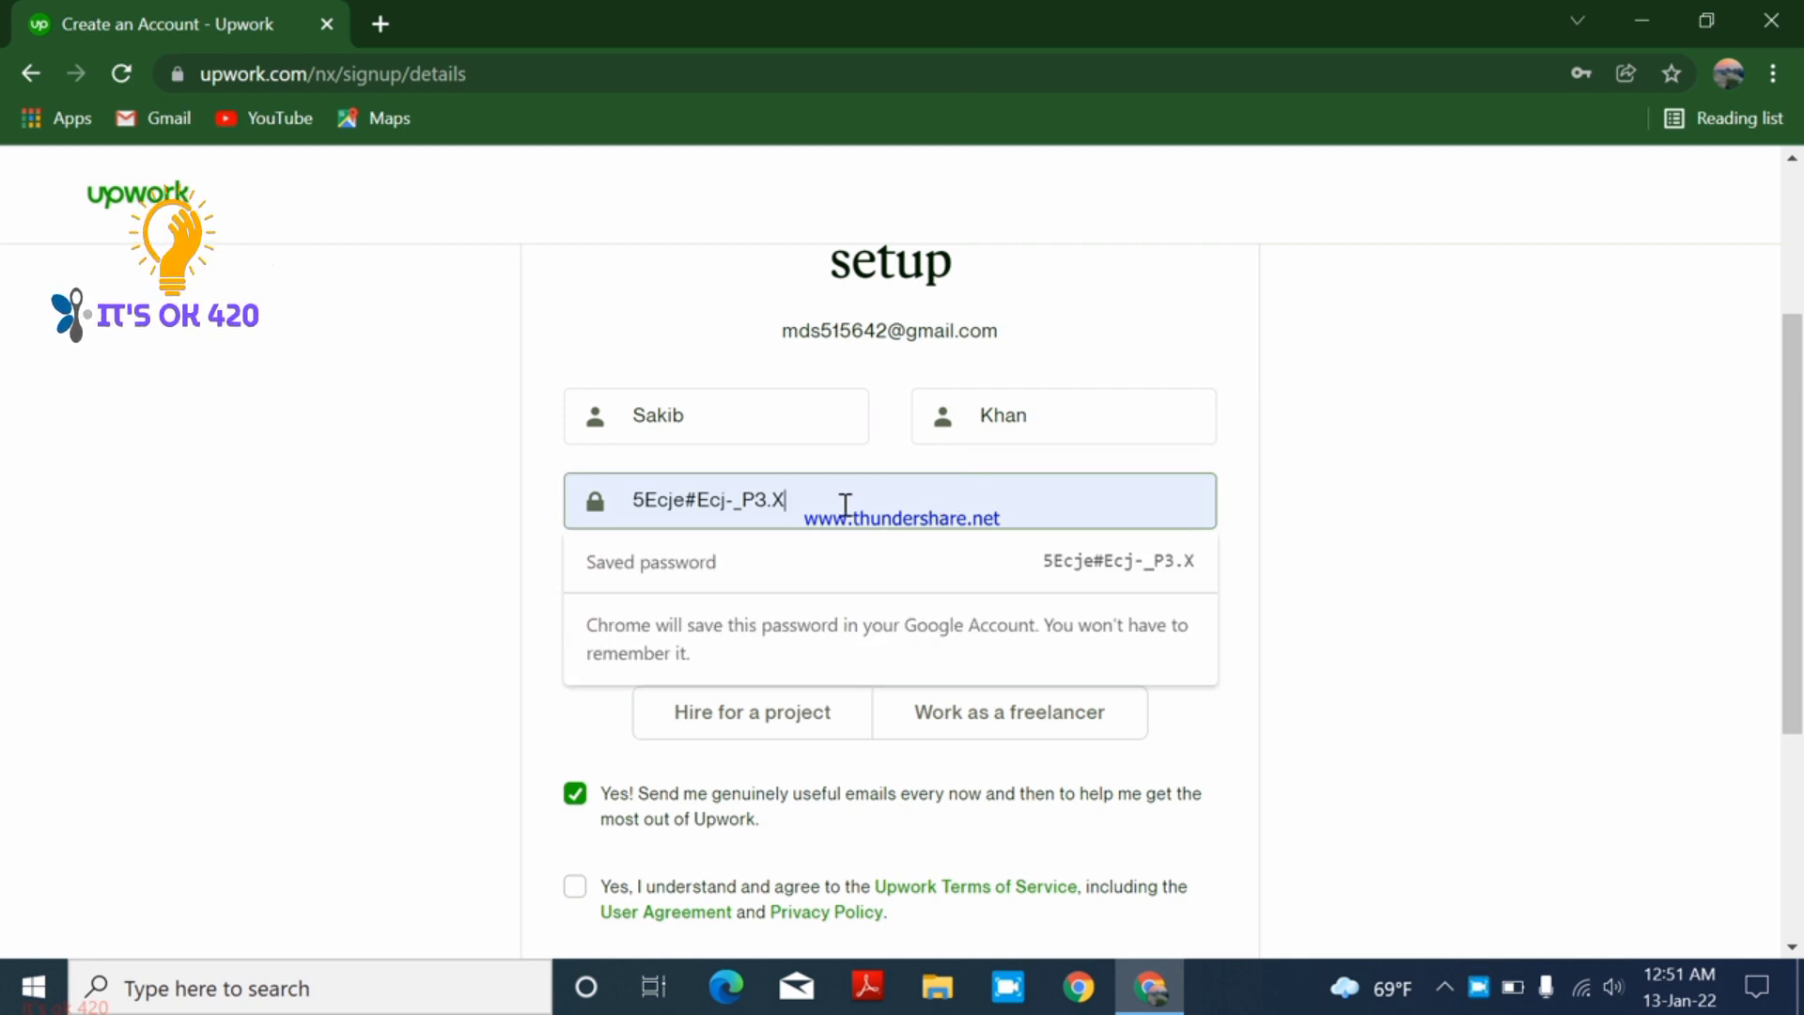
pyautogui.moveTo(911, 511); pyautogui.dragTo(629, 502)
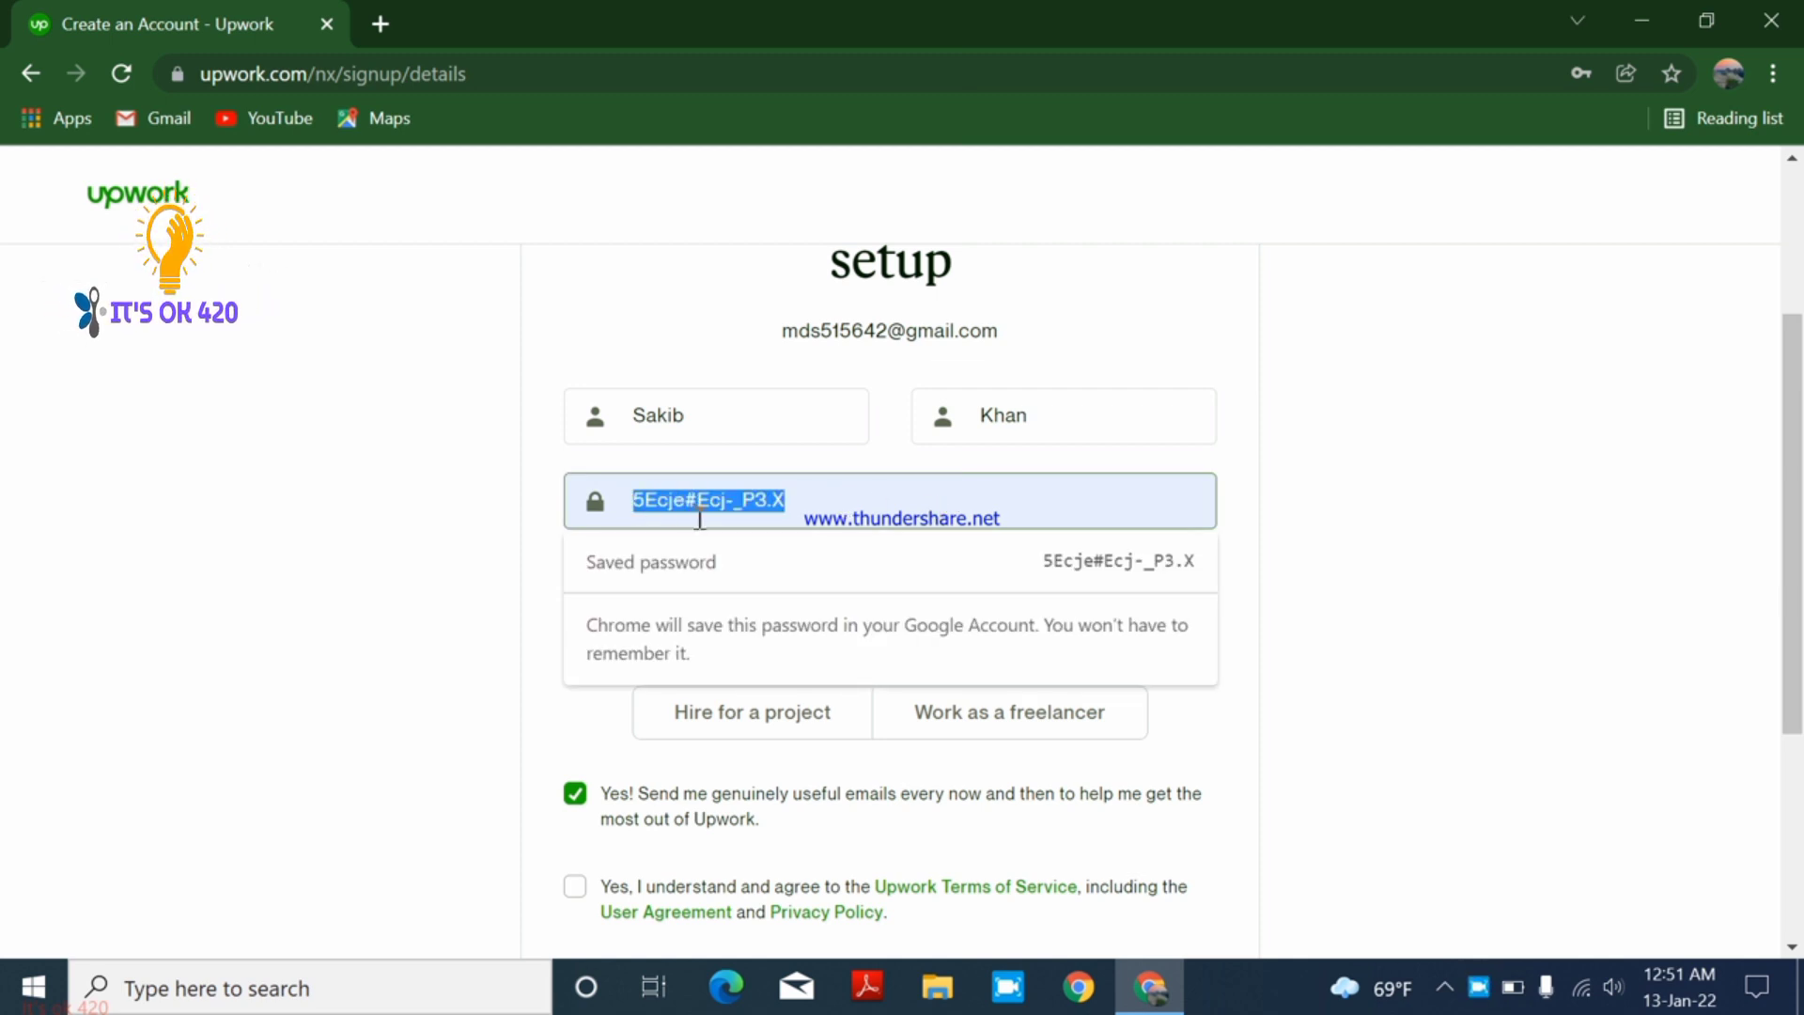
pyautogui.rightClick(658, 505)
pyautogui.click(714, 200)
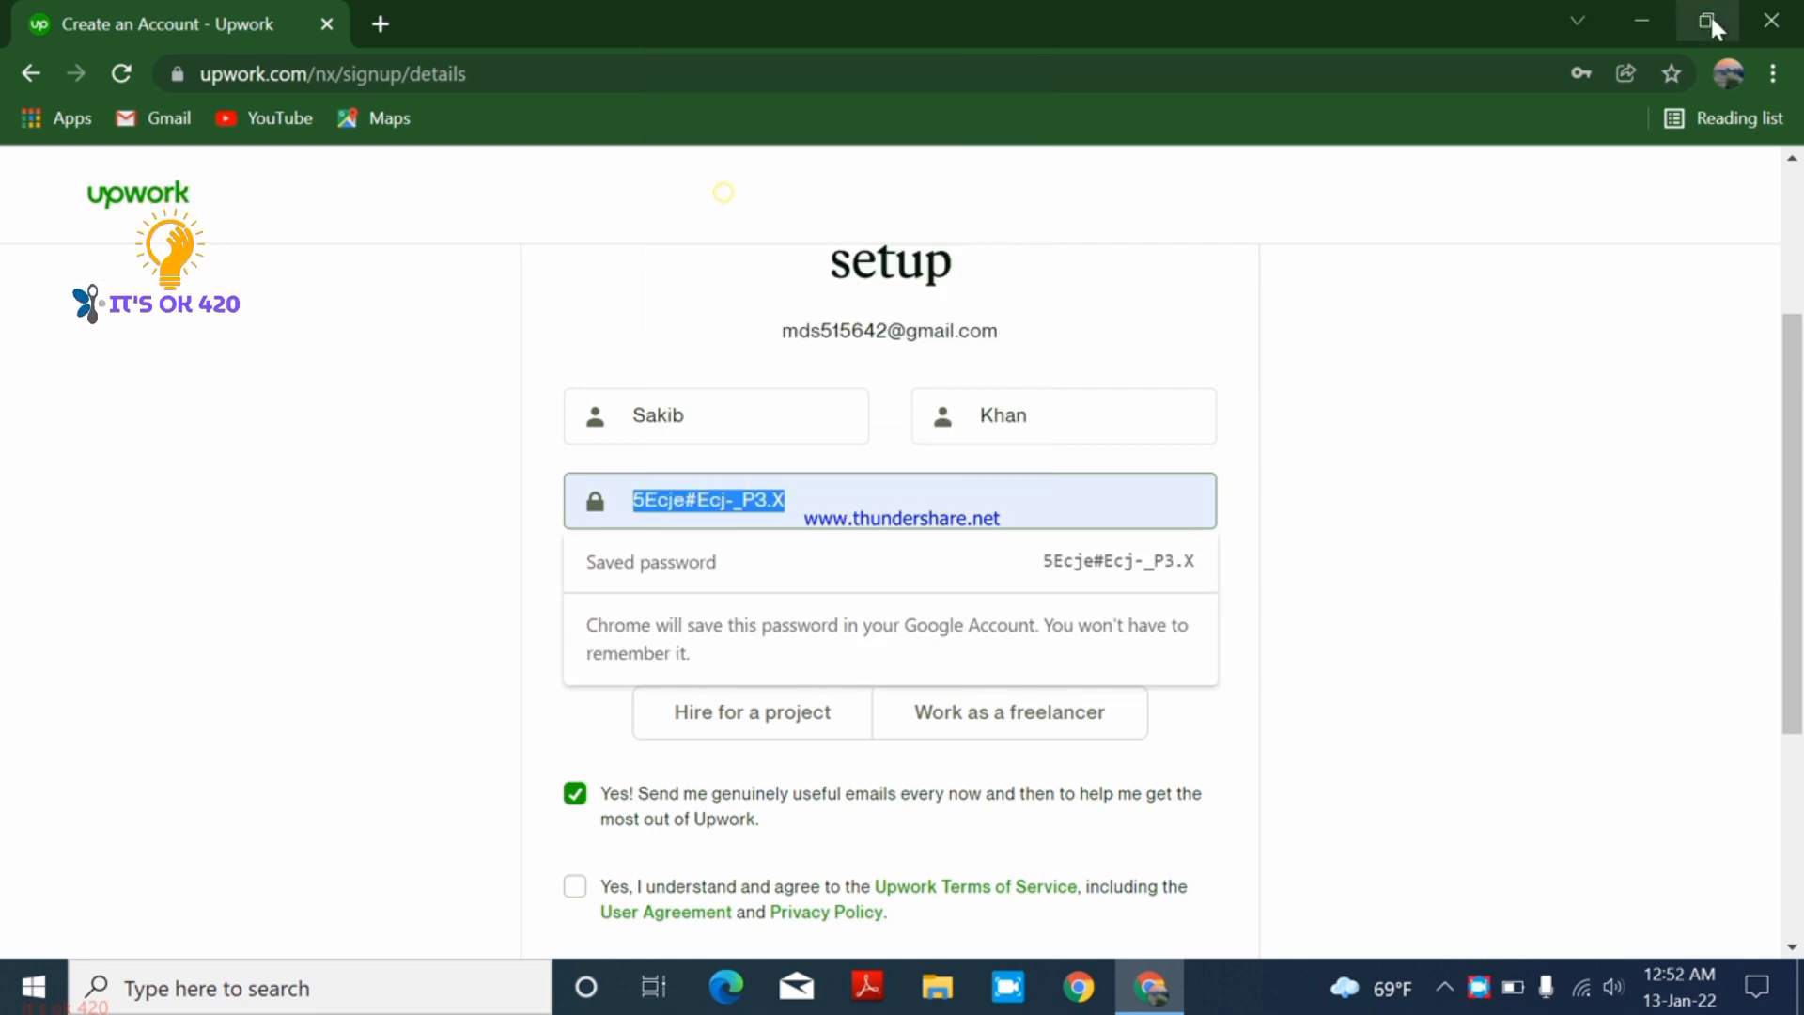
pyautogui.click(1642, 21)
# - Paste the copied password into New Text Document (3), then return to the Upwork form
pyautogui.rightClick(955, 318)
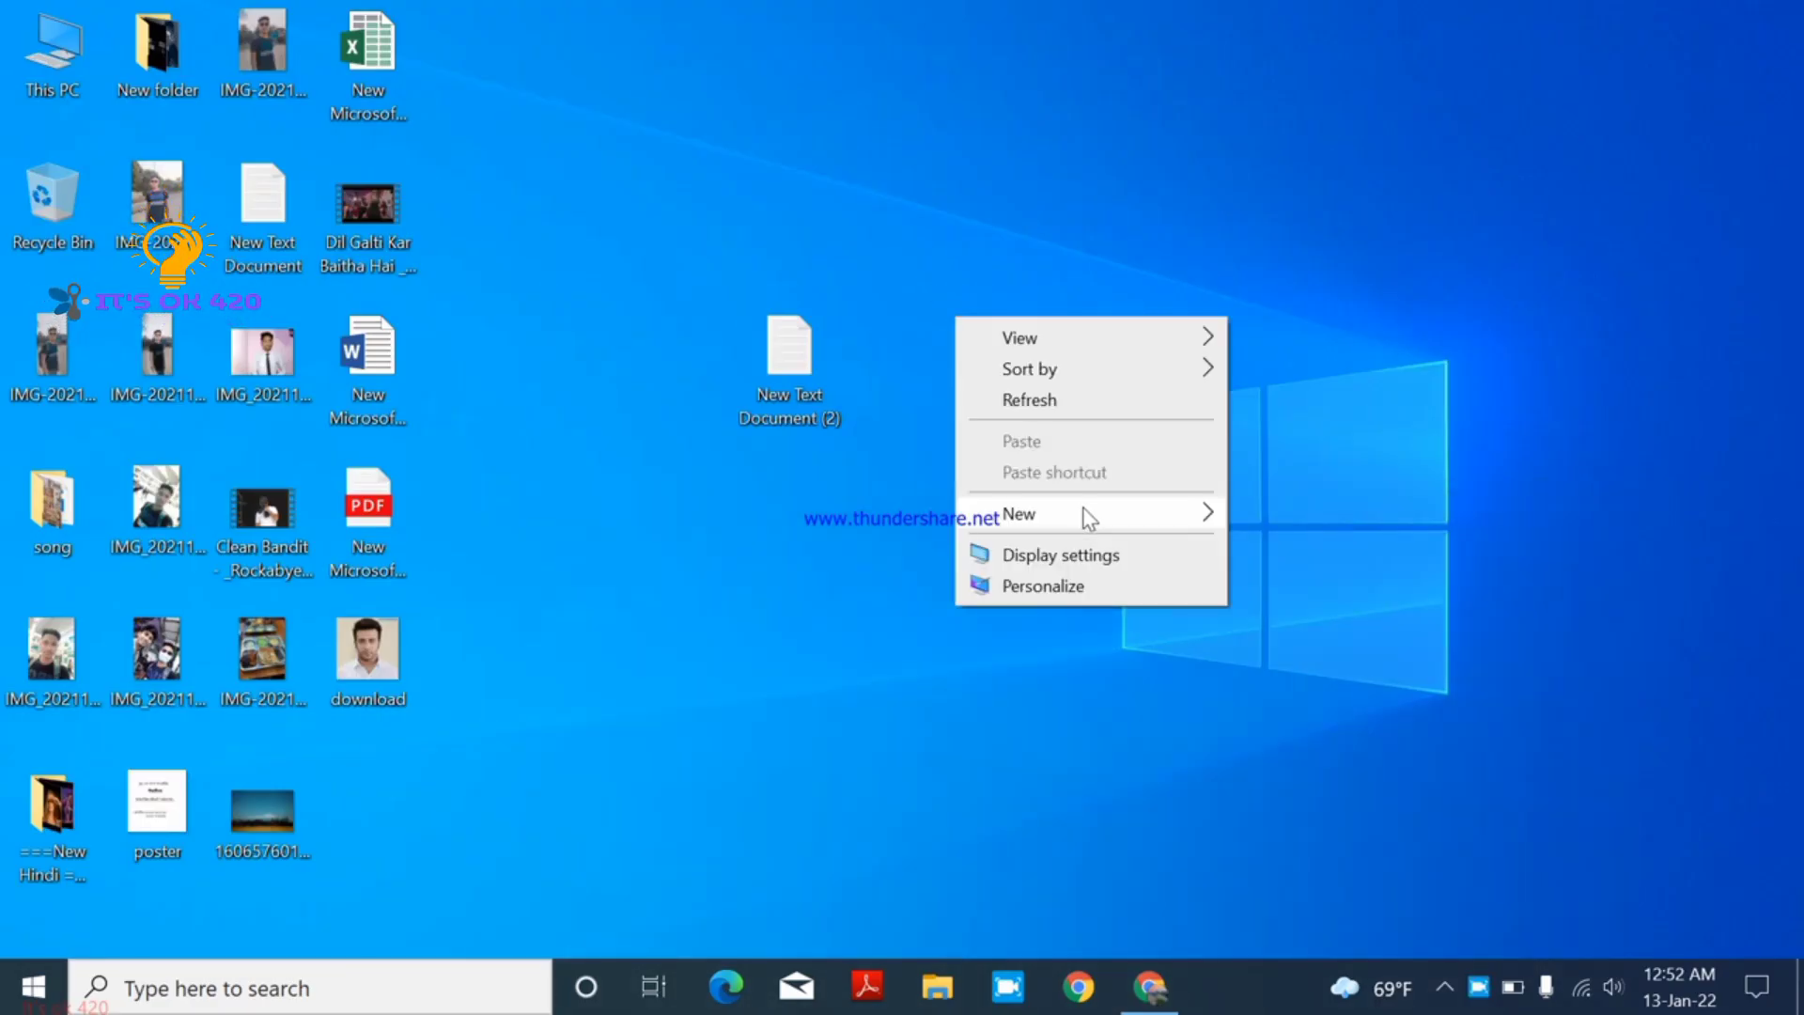
pyautogui.moveTo(1083, 513)
pyautogui.click(1334, 774)
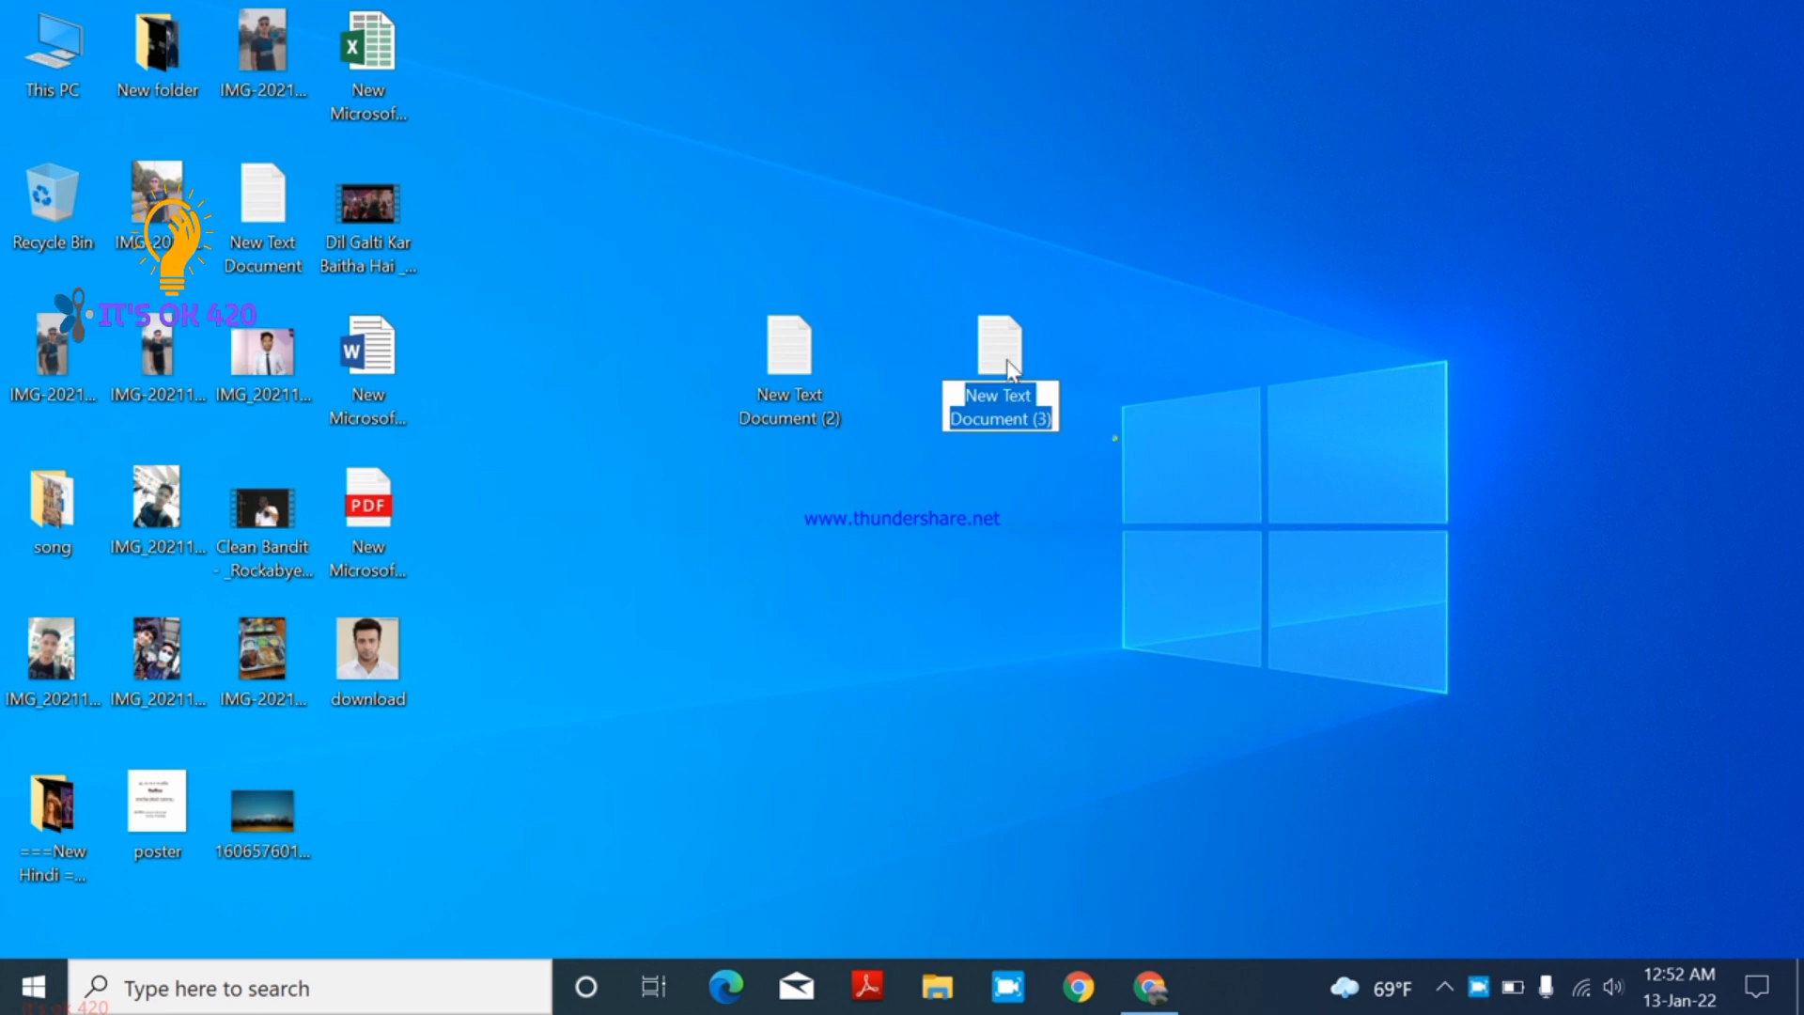
pyautogui.doubleClick(1007, 360)
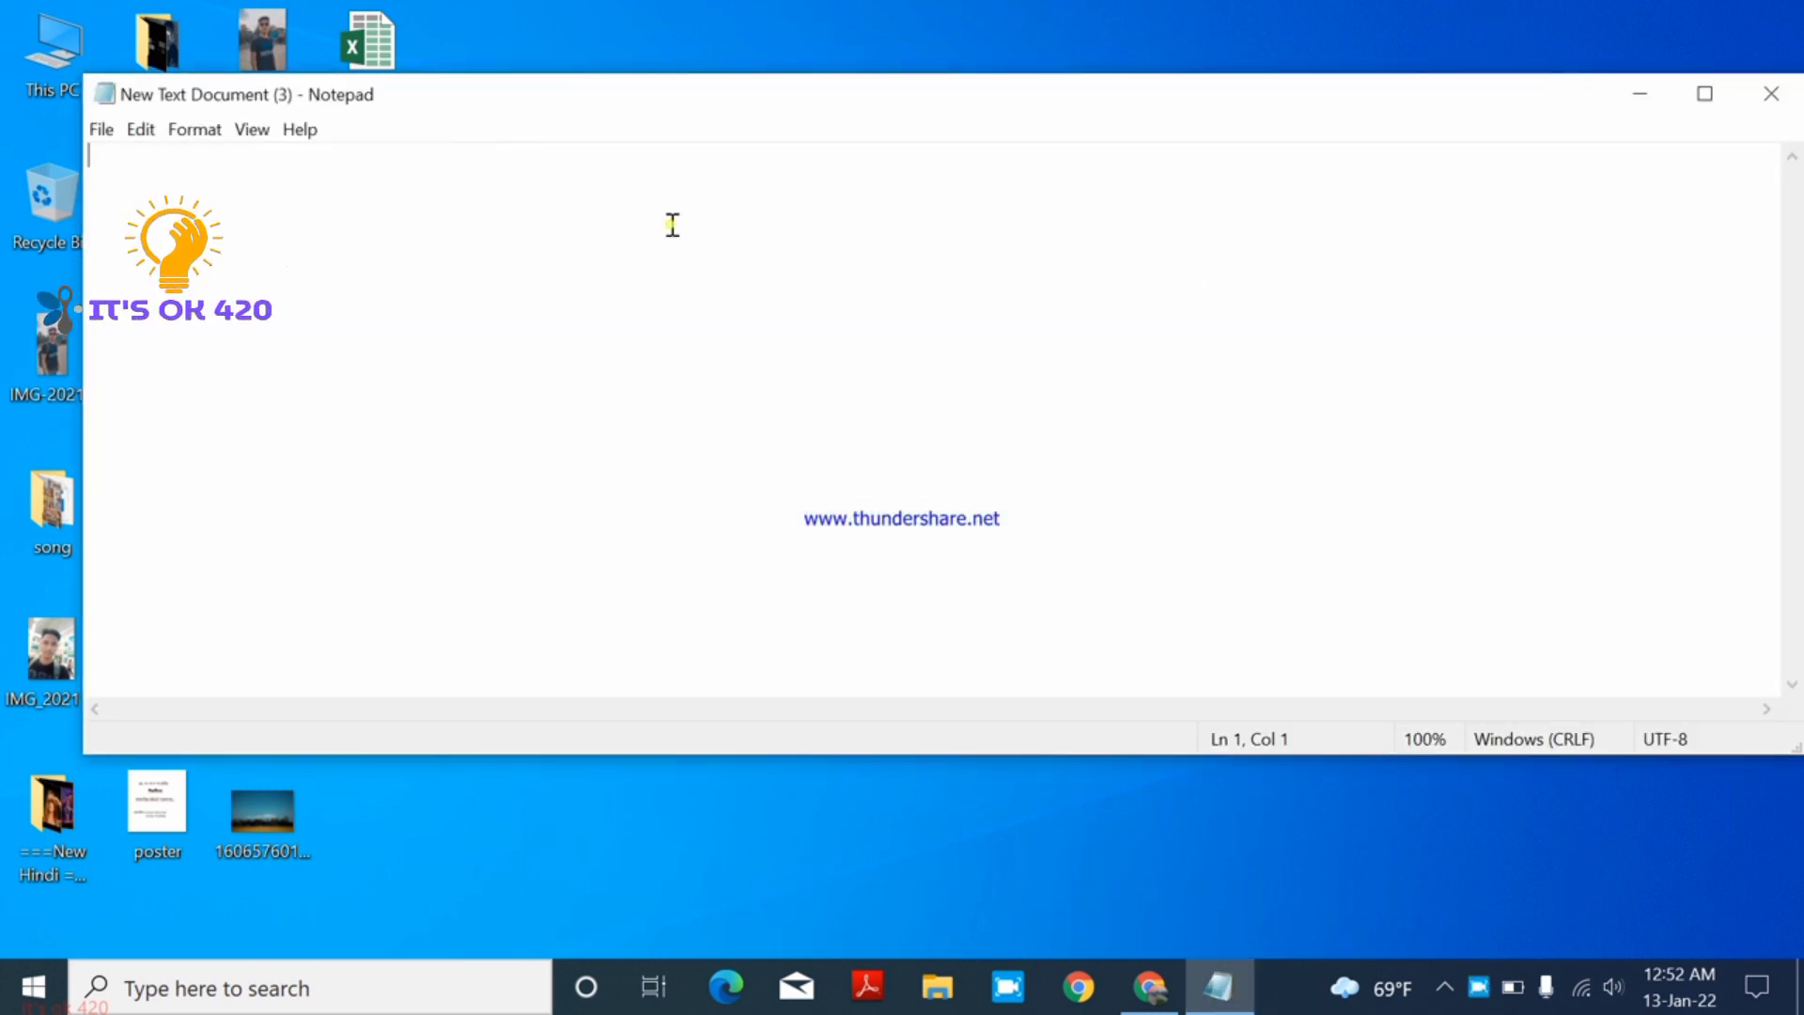
pyautogui.rightClick(672, 222)
pyautogui.click(768, 335)
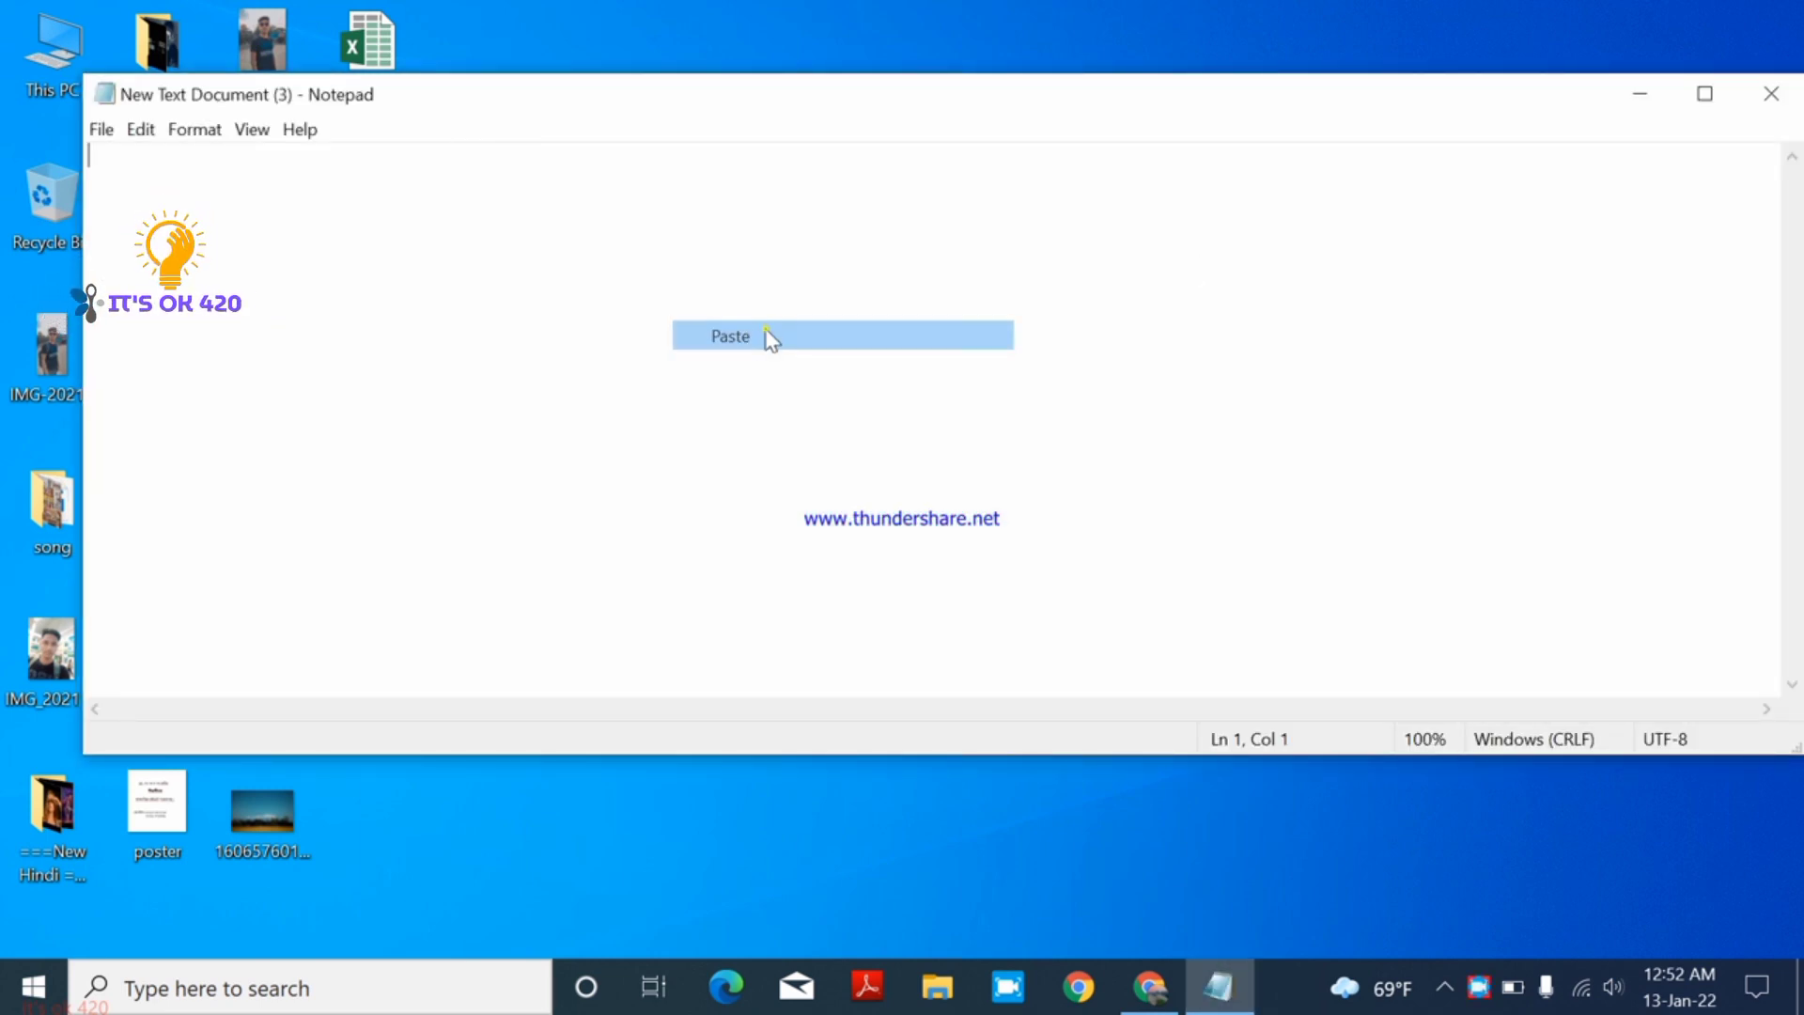
pyautogui.click(1640, 93)
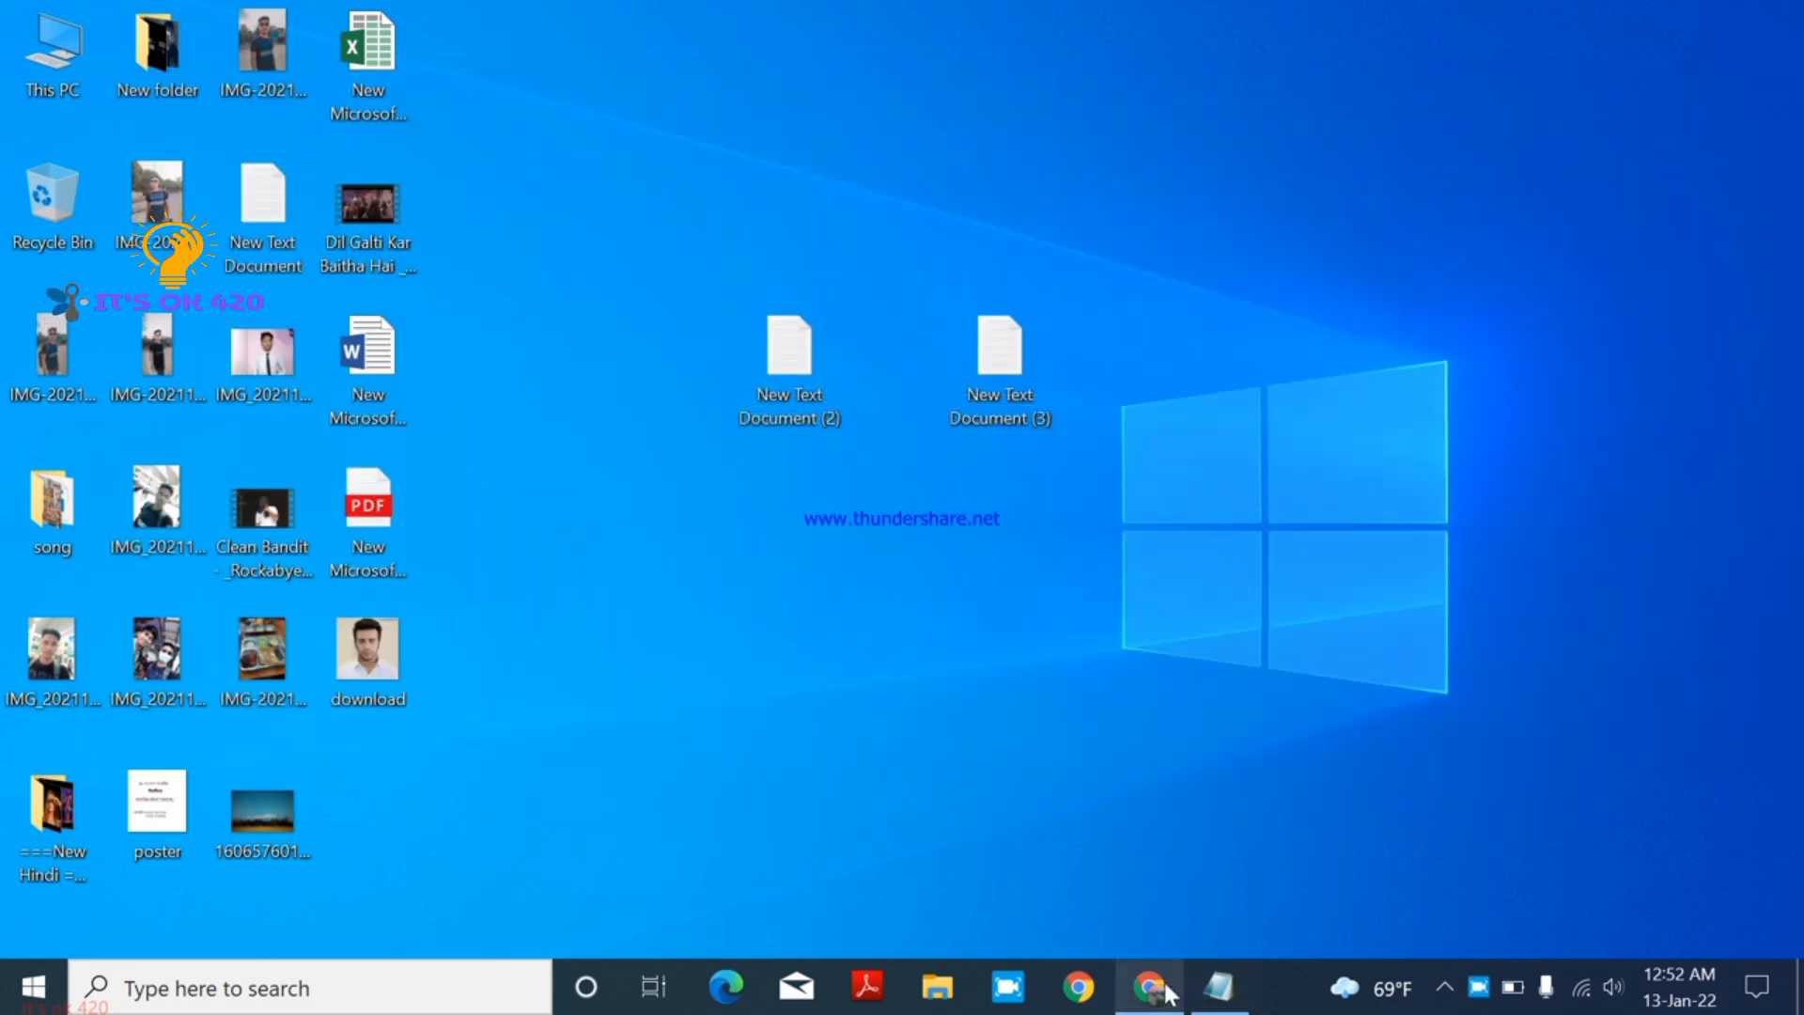
pyautogui.click(1150, 986)
pyautogui.click(846, 515)
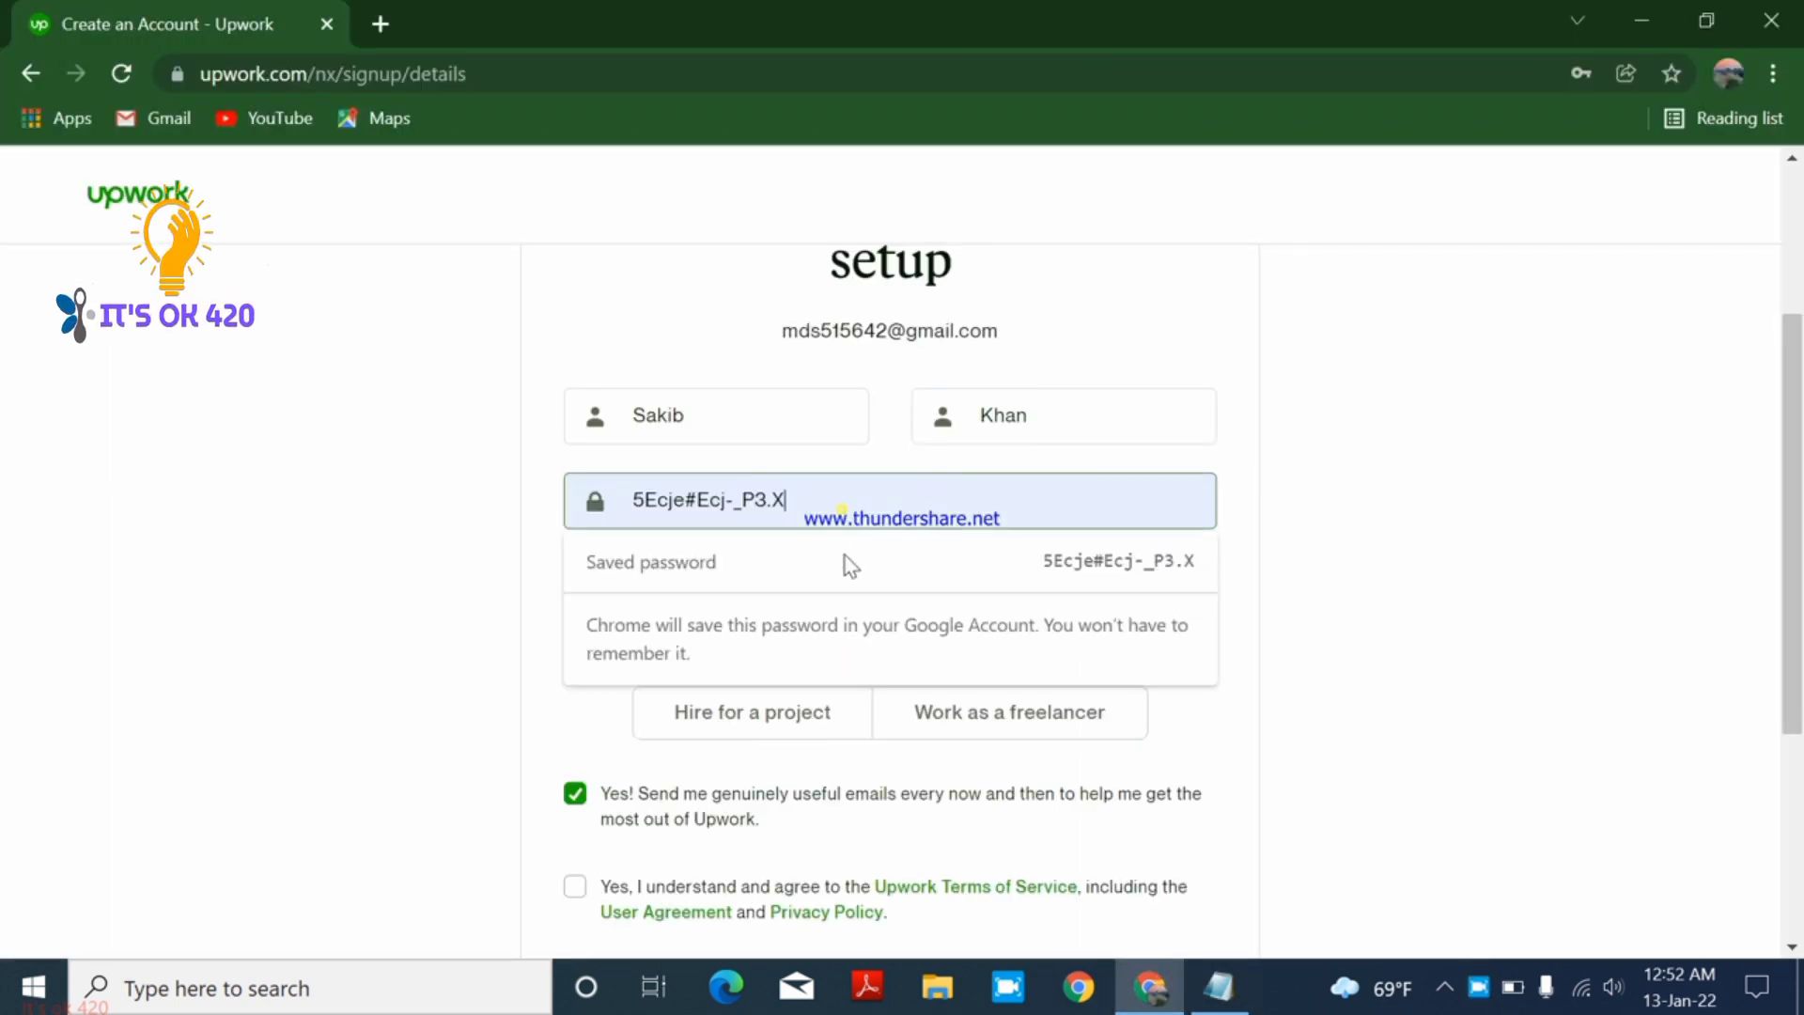
# - Dismiss the saved-password prompt and set the country to Bangladesh
pyautogui.click(250, 648)
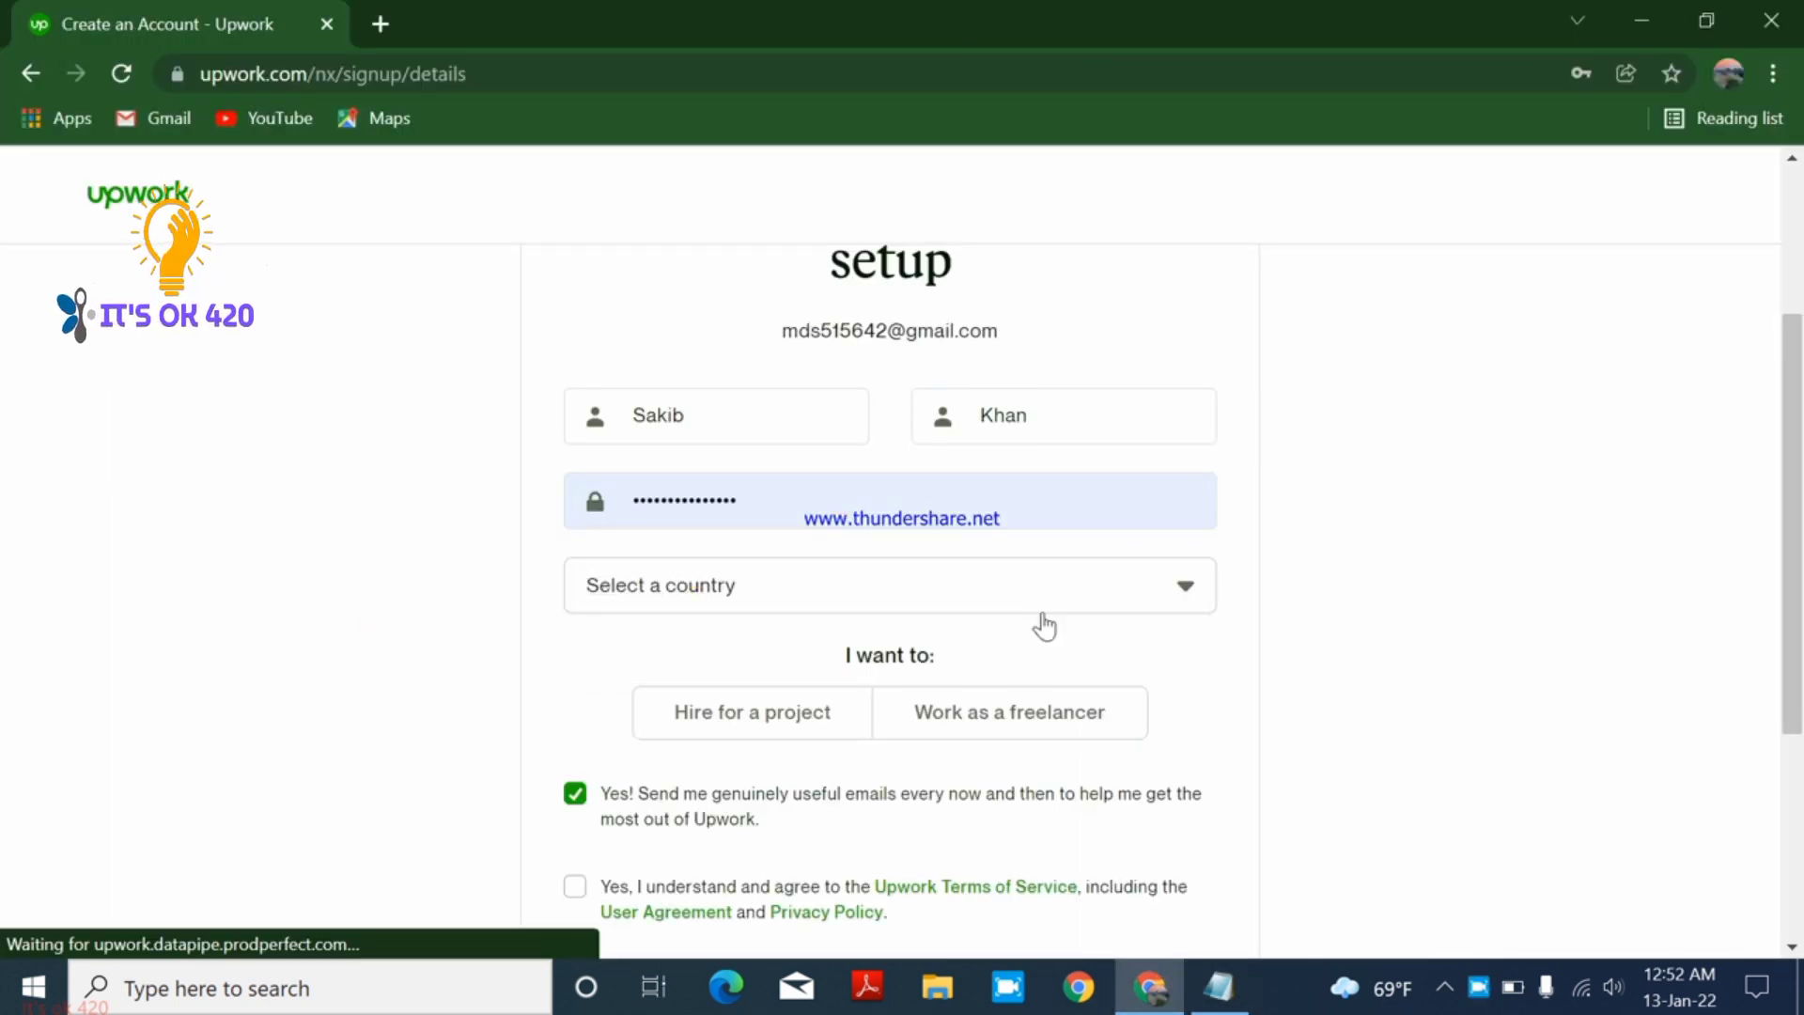
pyautogui.click(1179, 594)
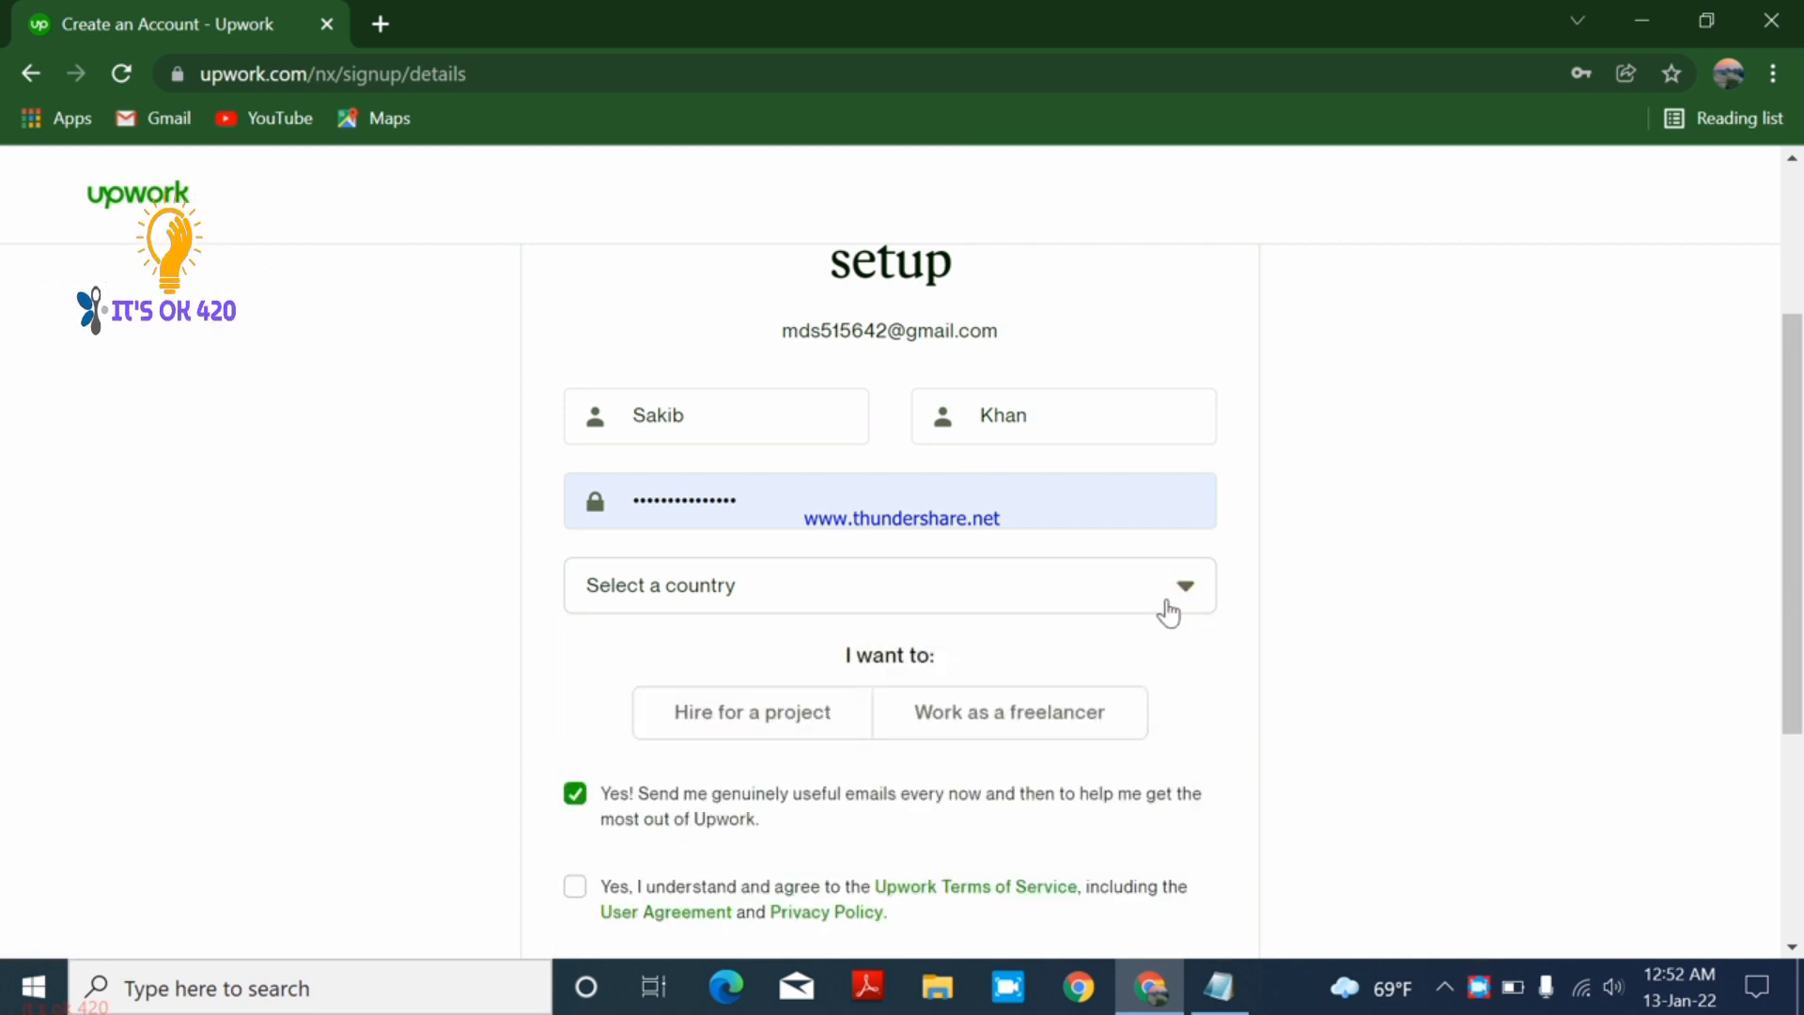
pyautogui.click(1170, 602)
pyautogui.write('ba')
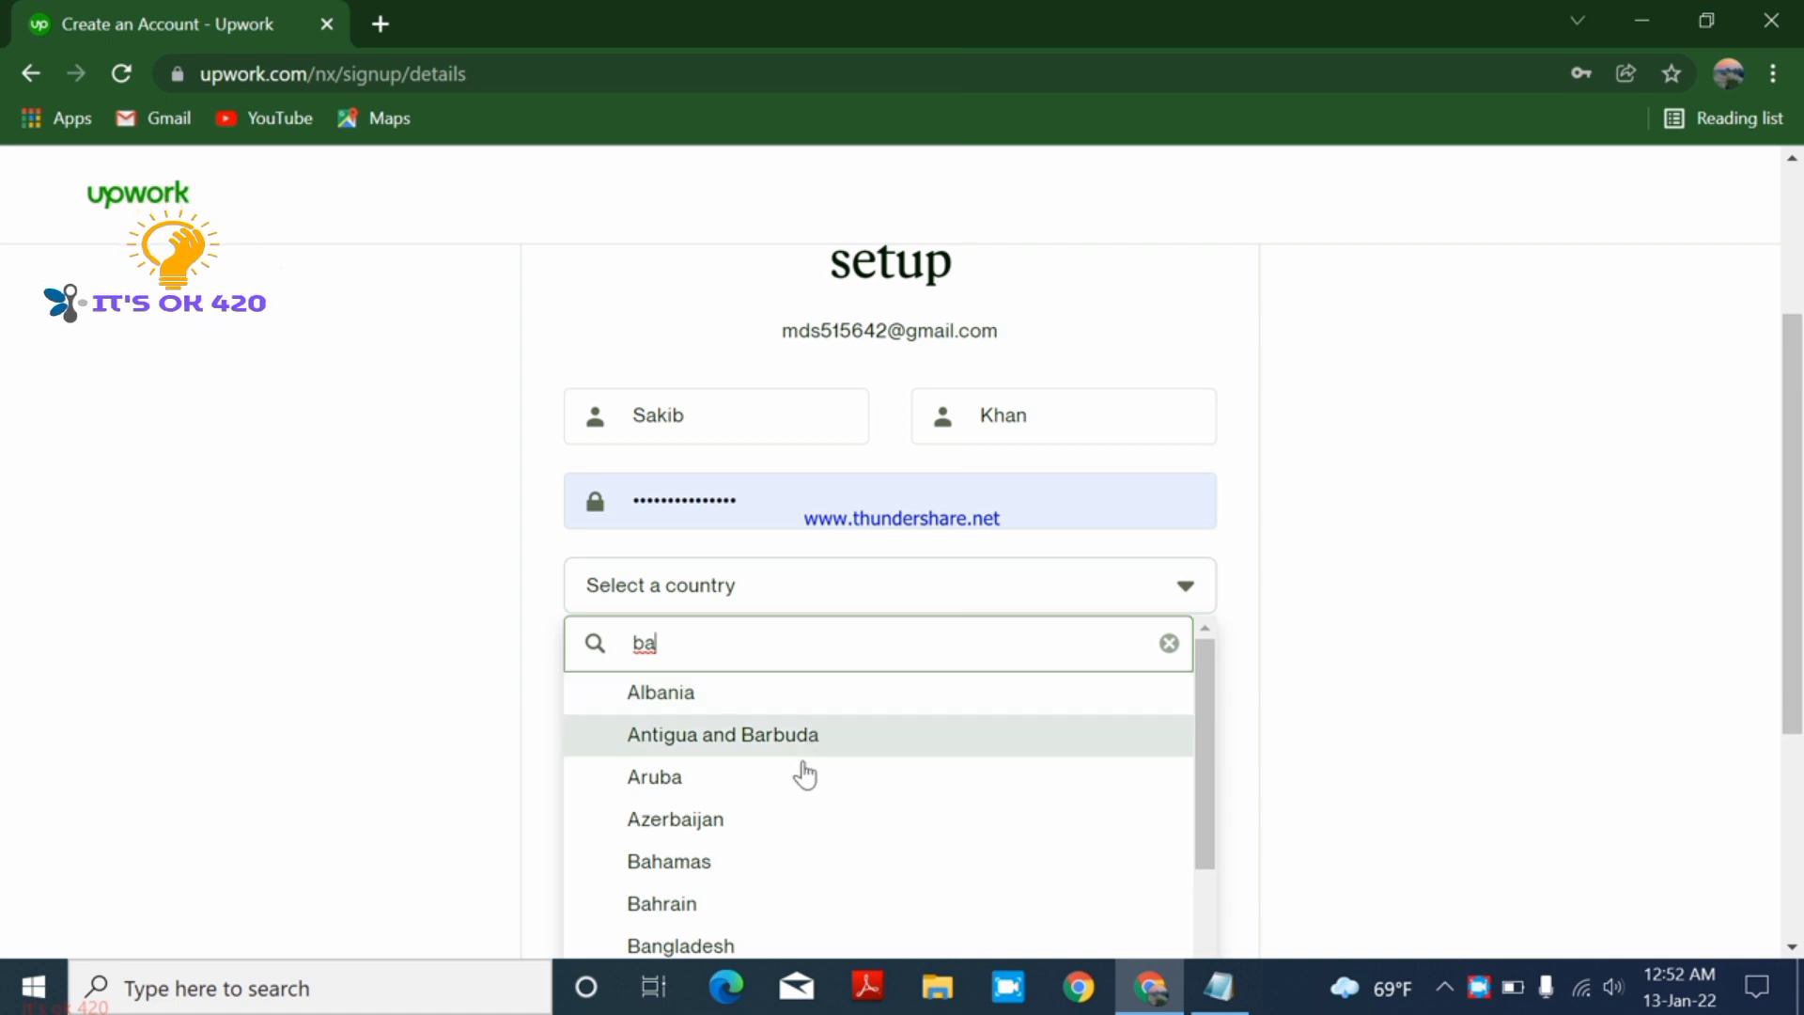
pyautogui.click(722, 942)
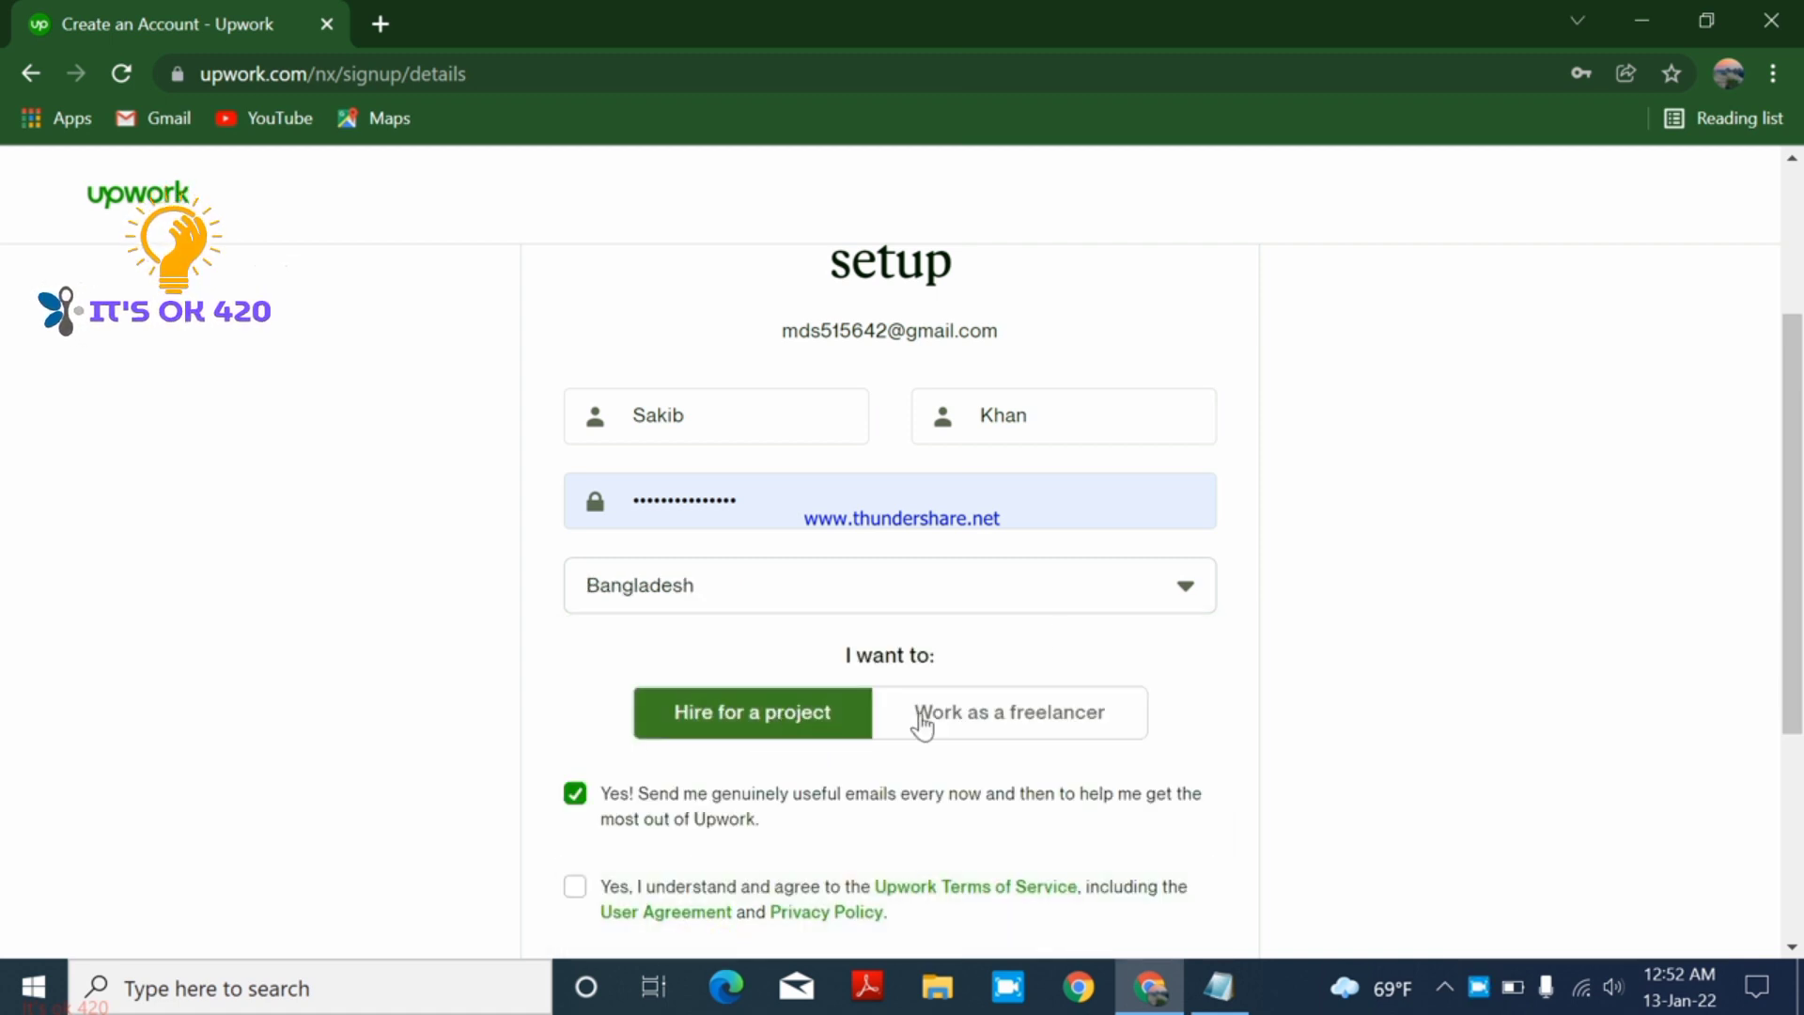
# - Choose 'Work as a freelancer' and create the account
pyautogui.scroll(-2, 1439, 556)
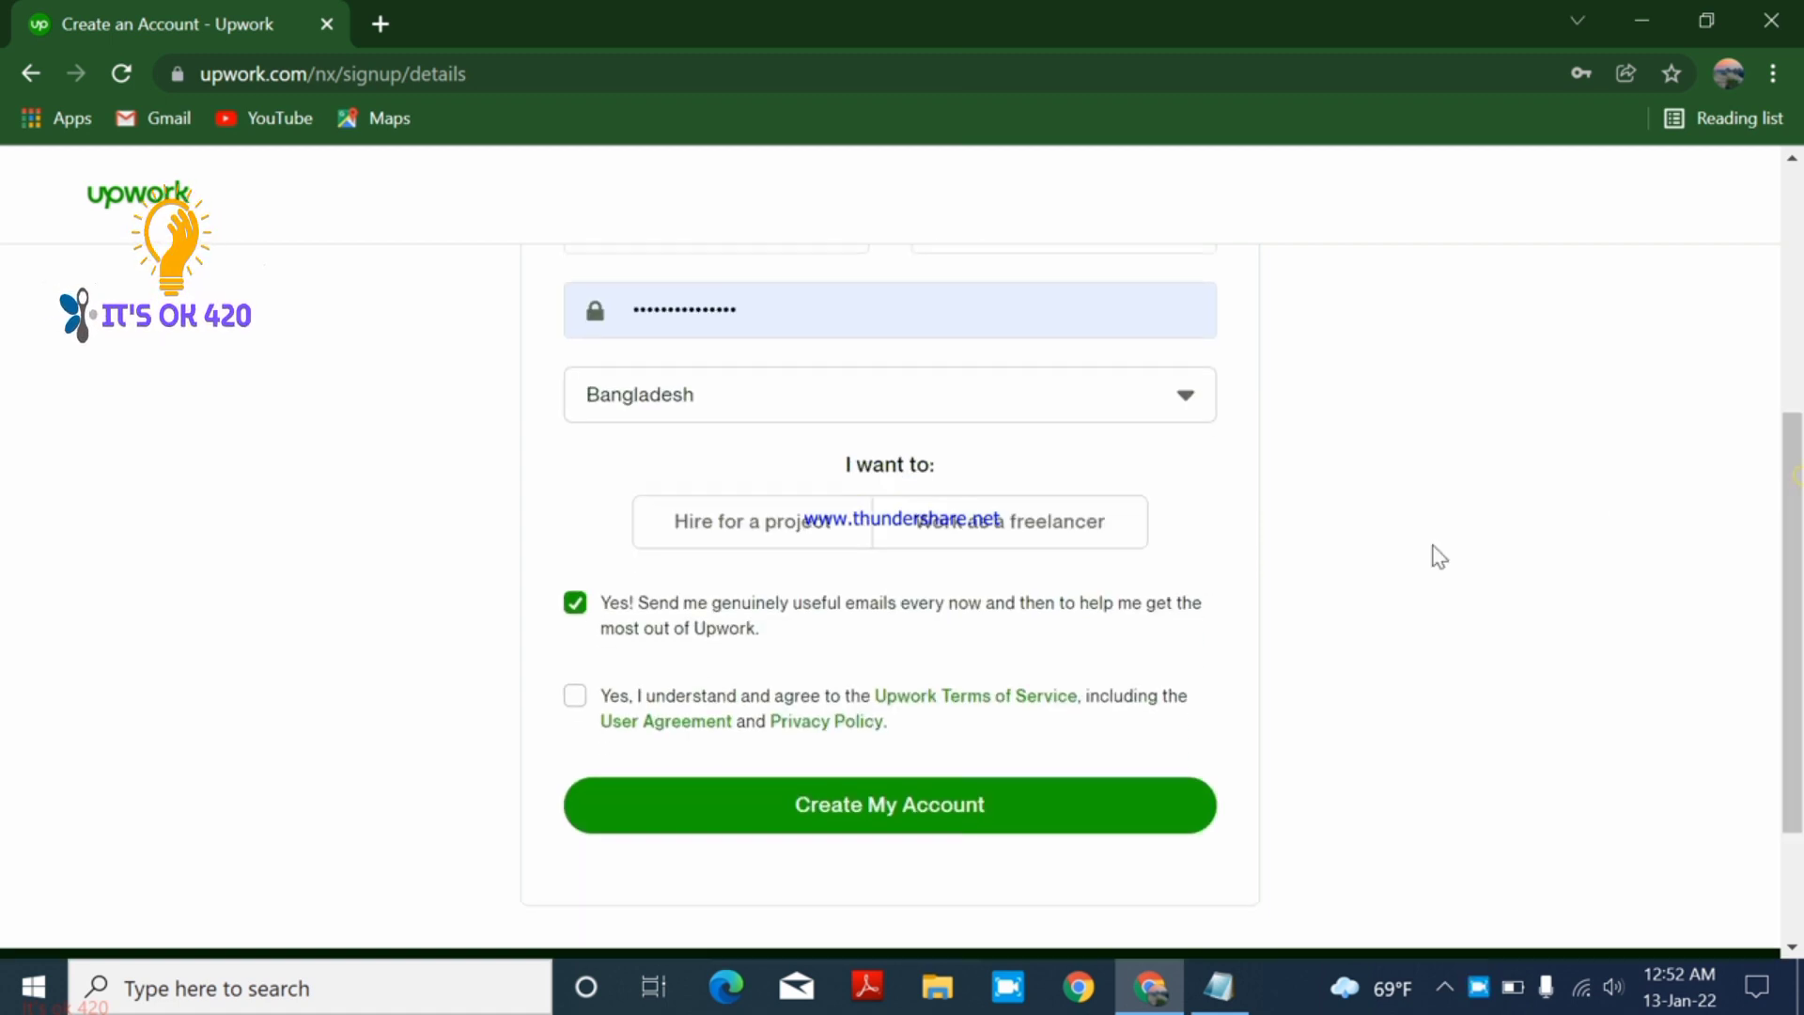
pyautogui.click(973, 530)
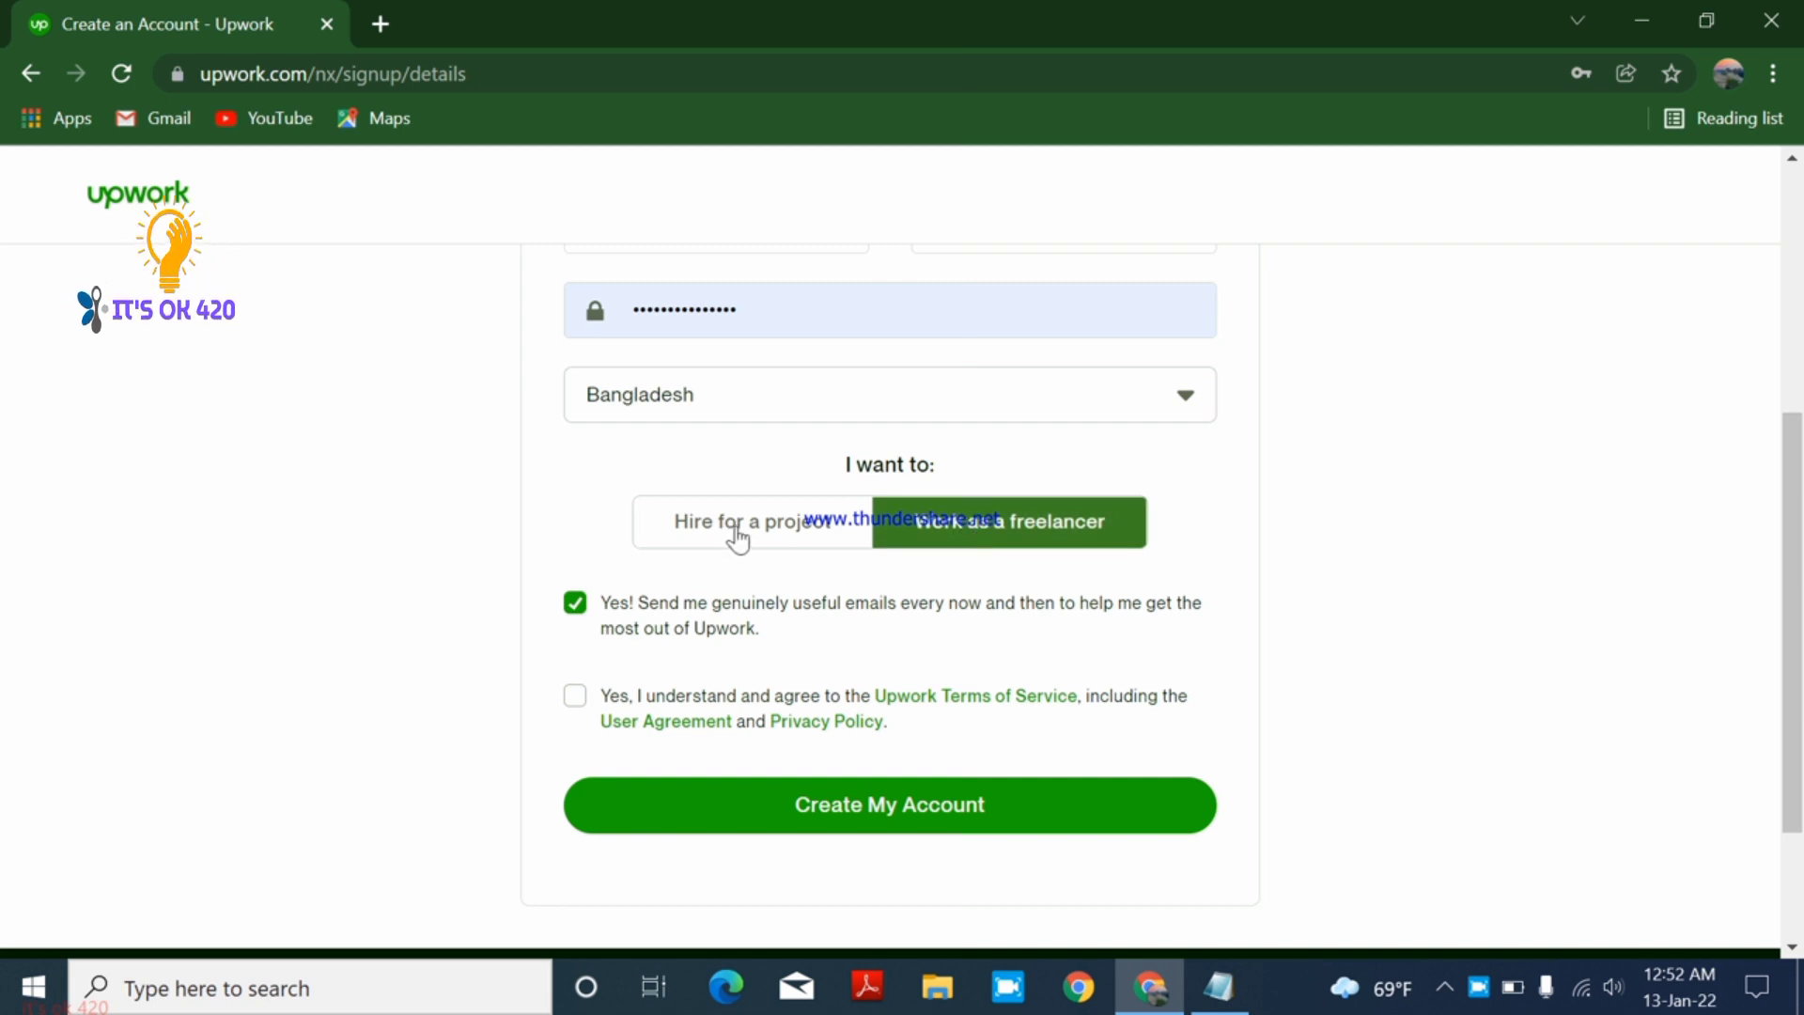
pyautogui.click(704, 533)
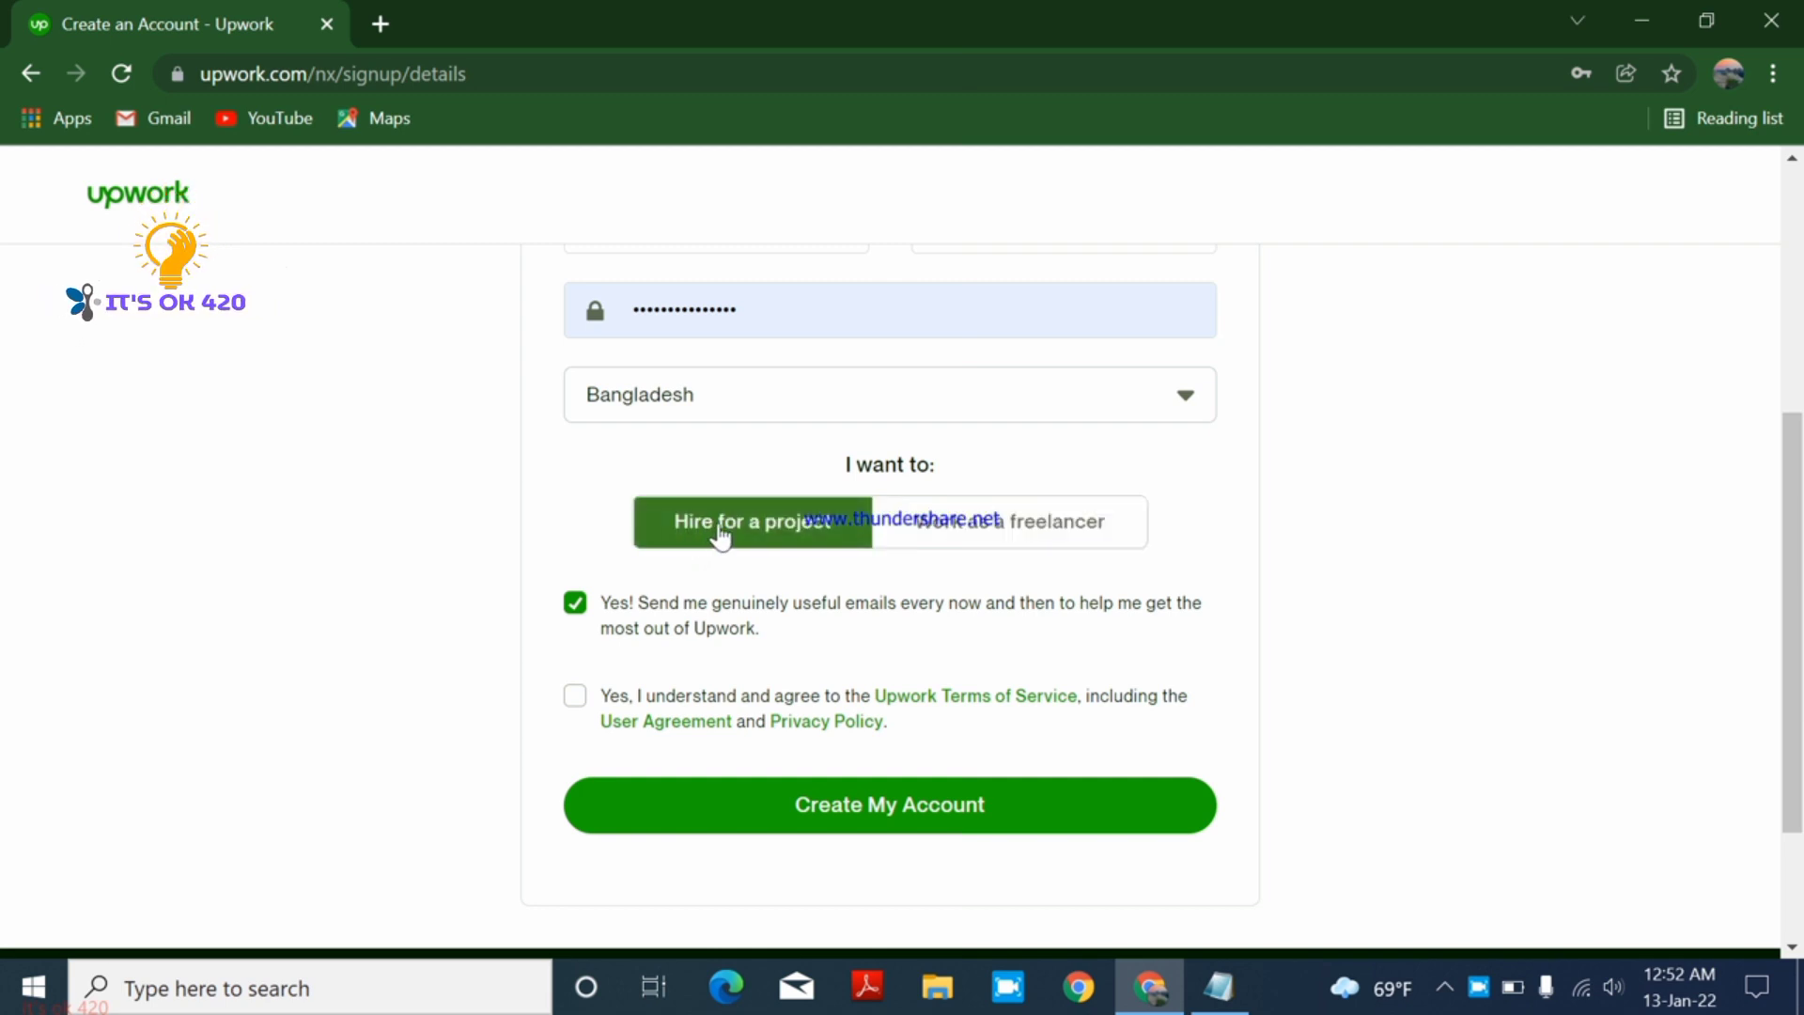
pyautogui.click(962, 532)
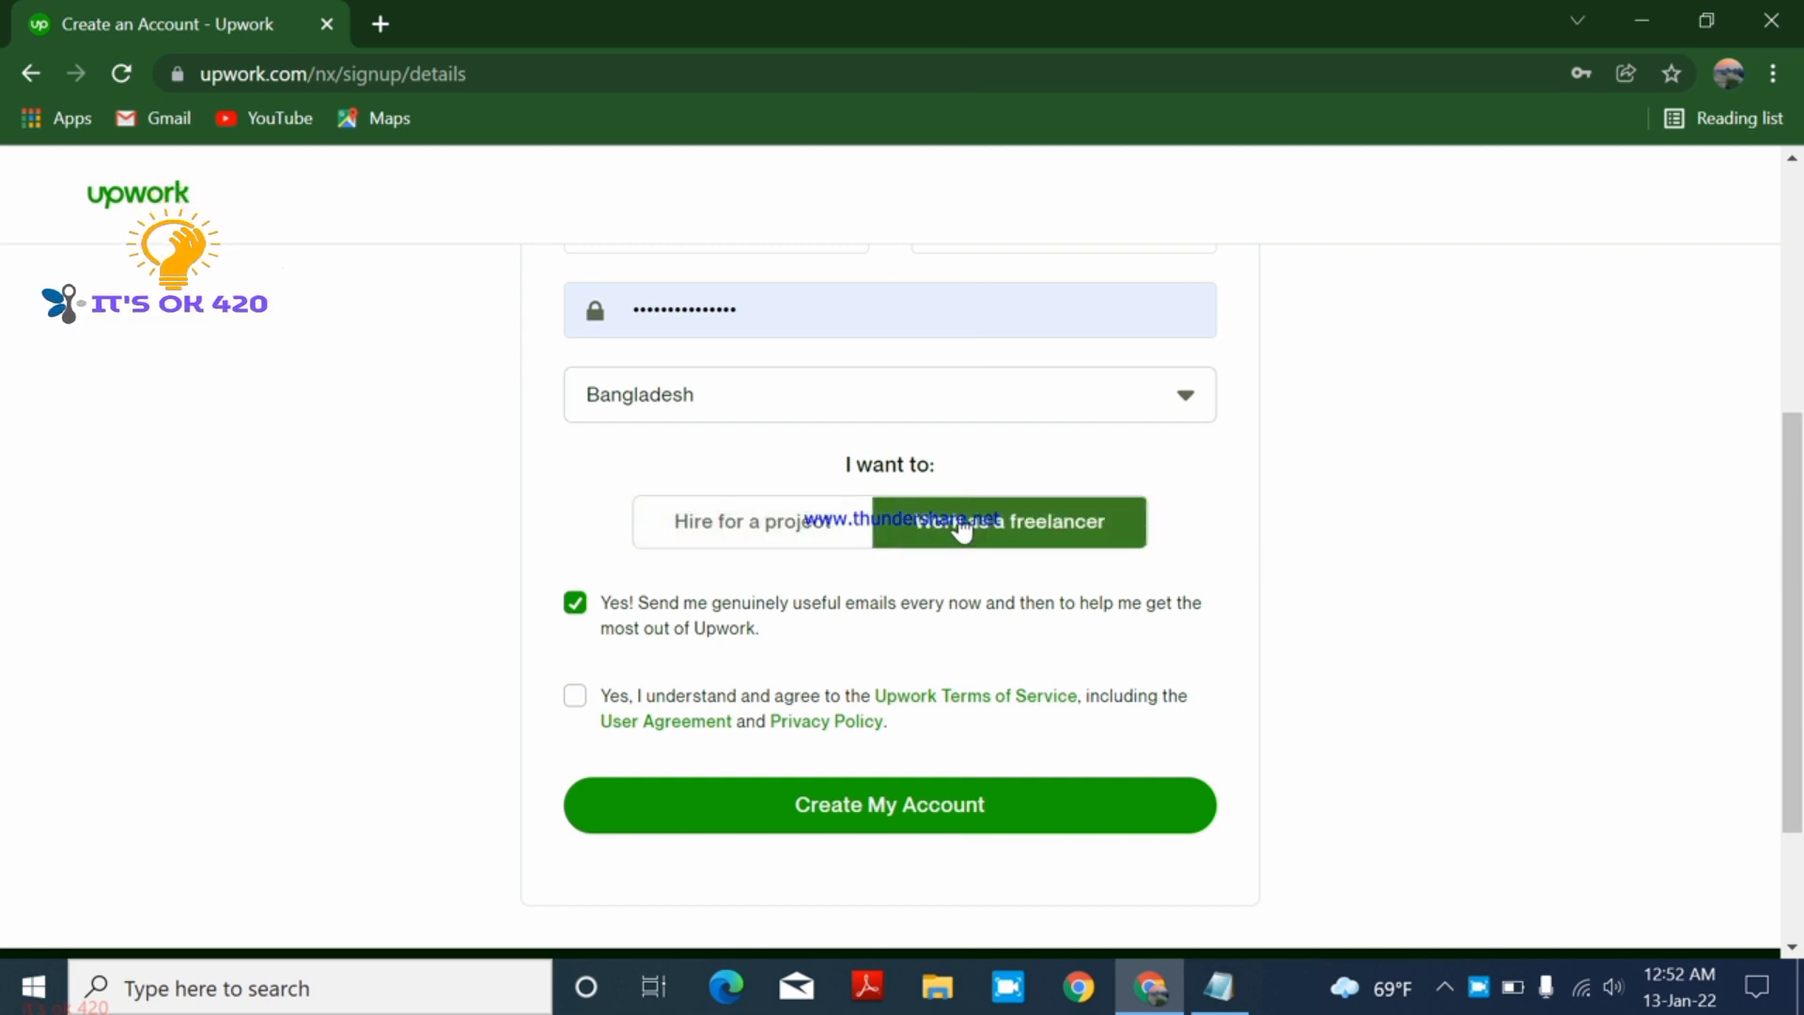
pyautogui.click(988, 543)
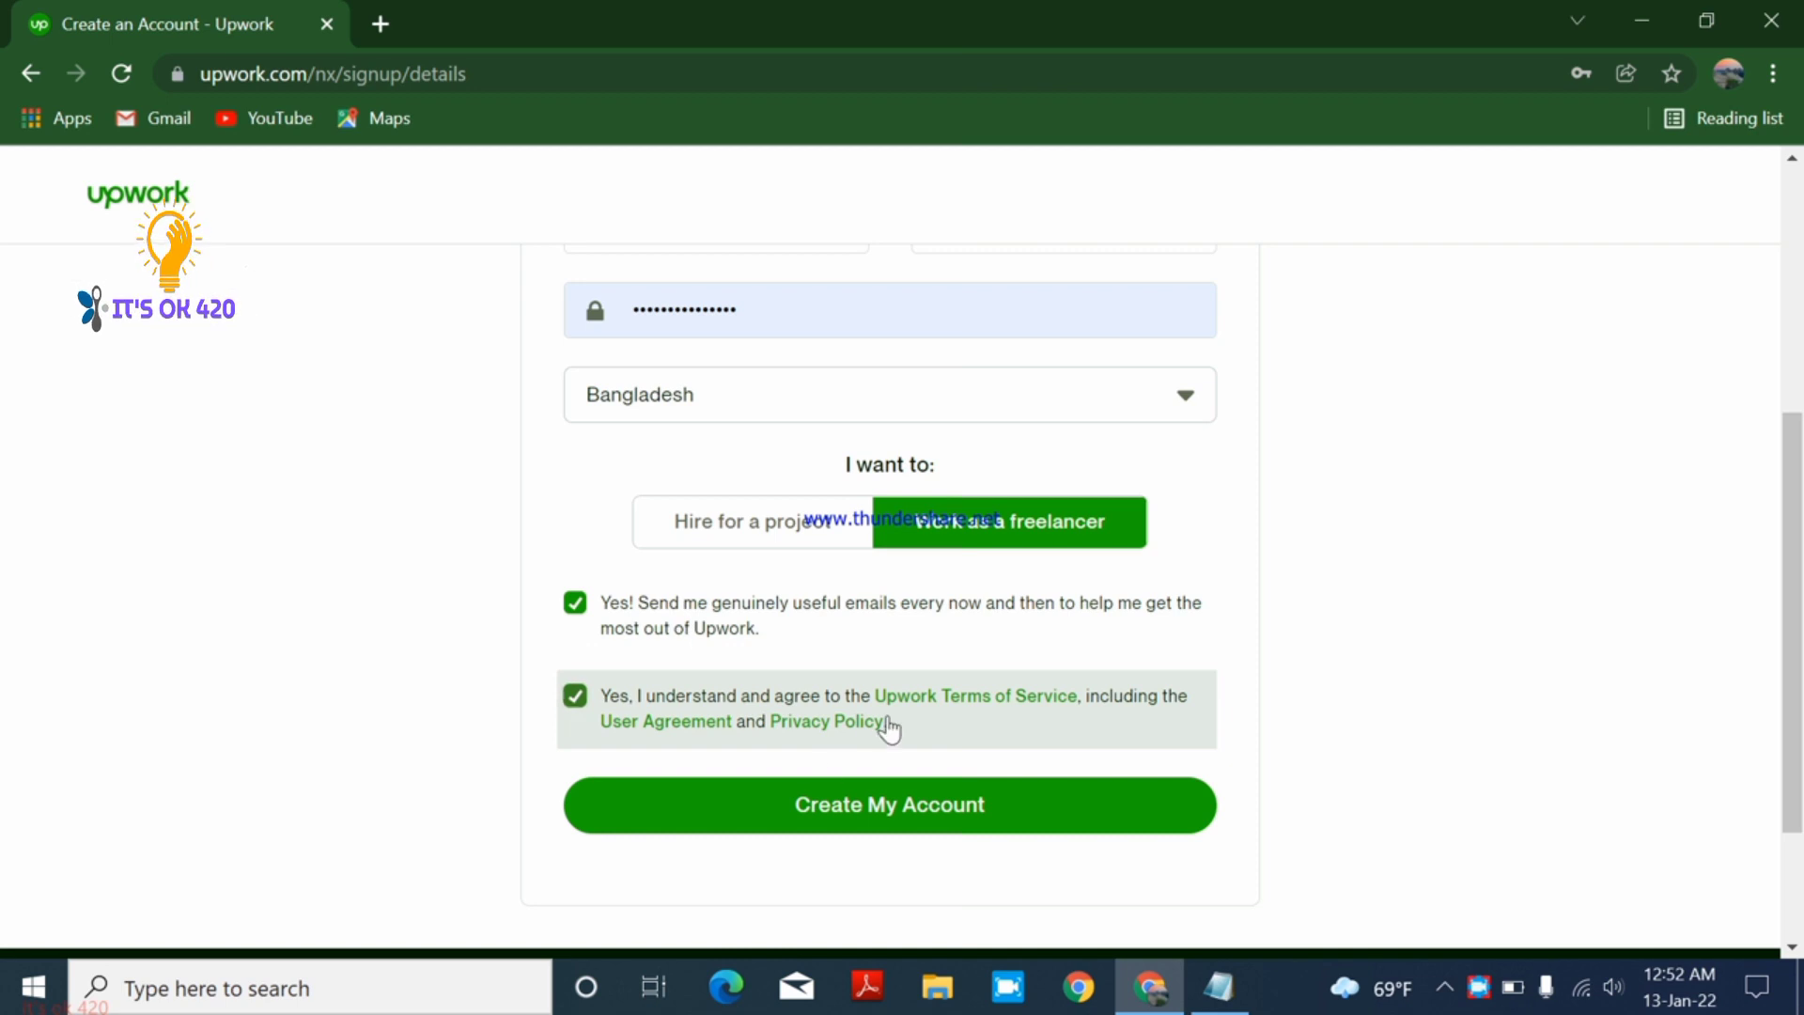
pyautogui.scroll(4, 890, 718)
pyautogui.scroll(-5, 898, 723)
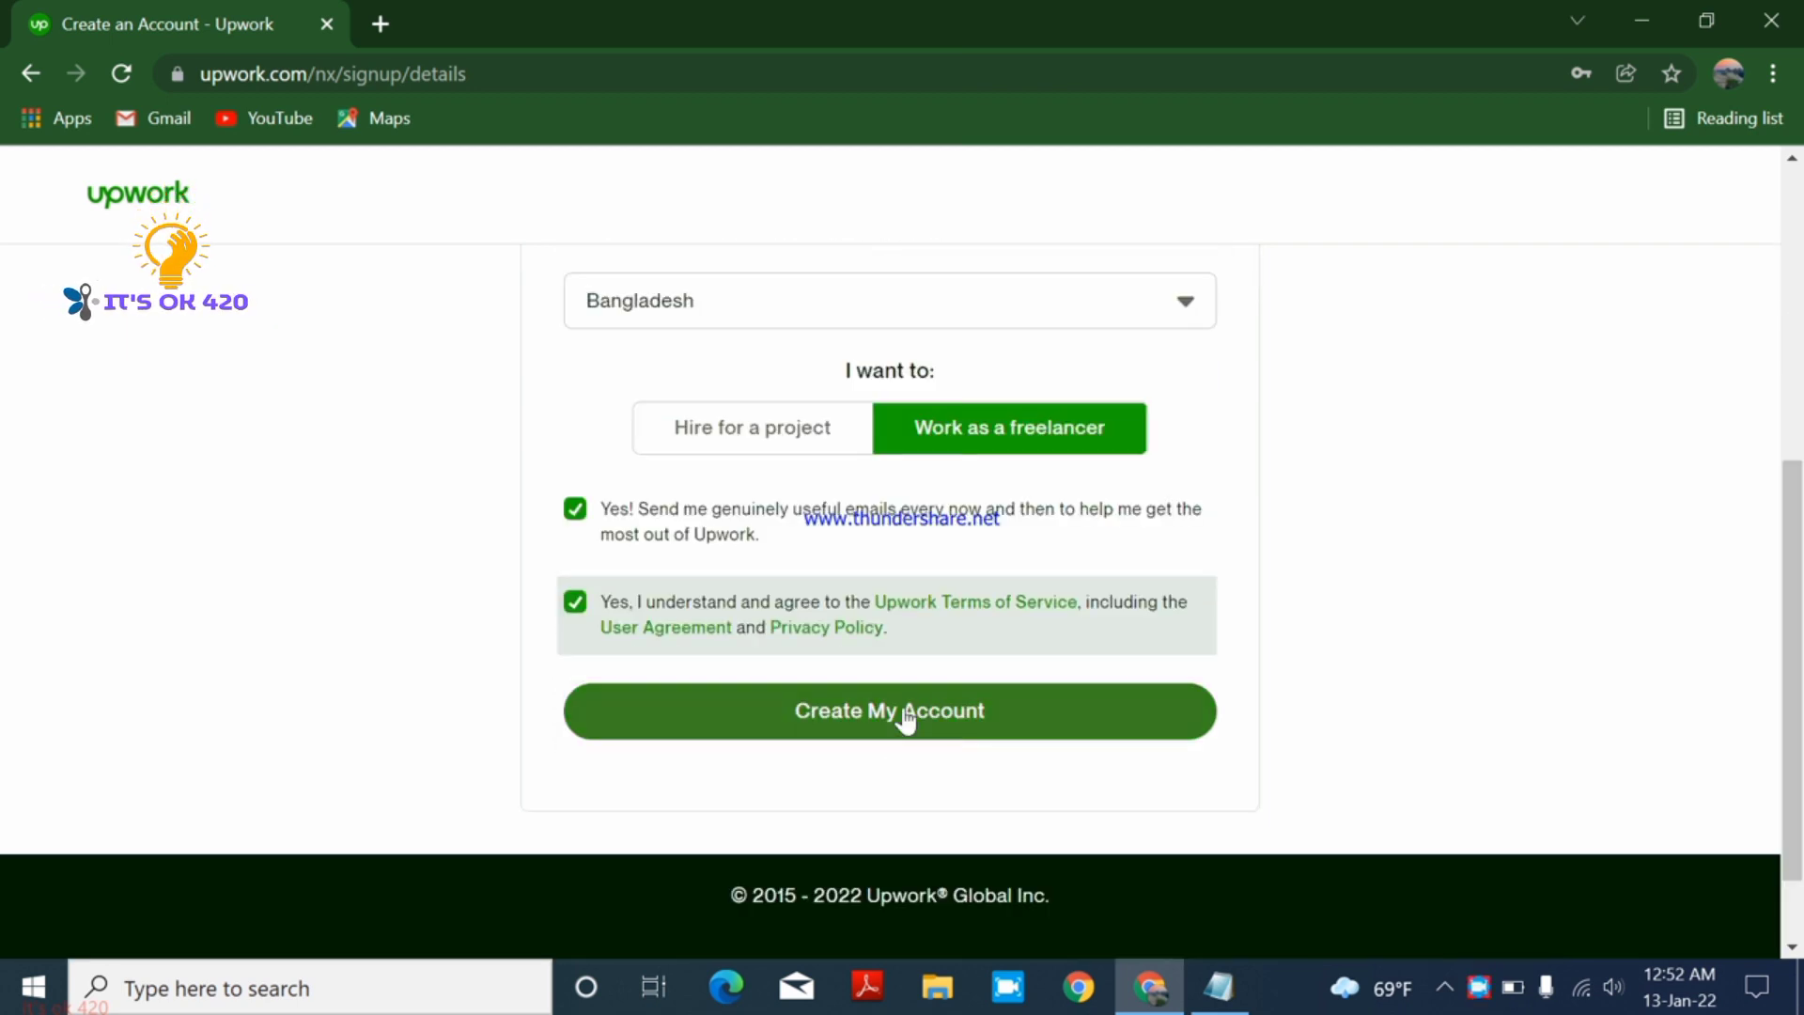
pyautogui.click(905, 719)
pyautogui.scroll(3, 911, 709)
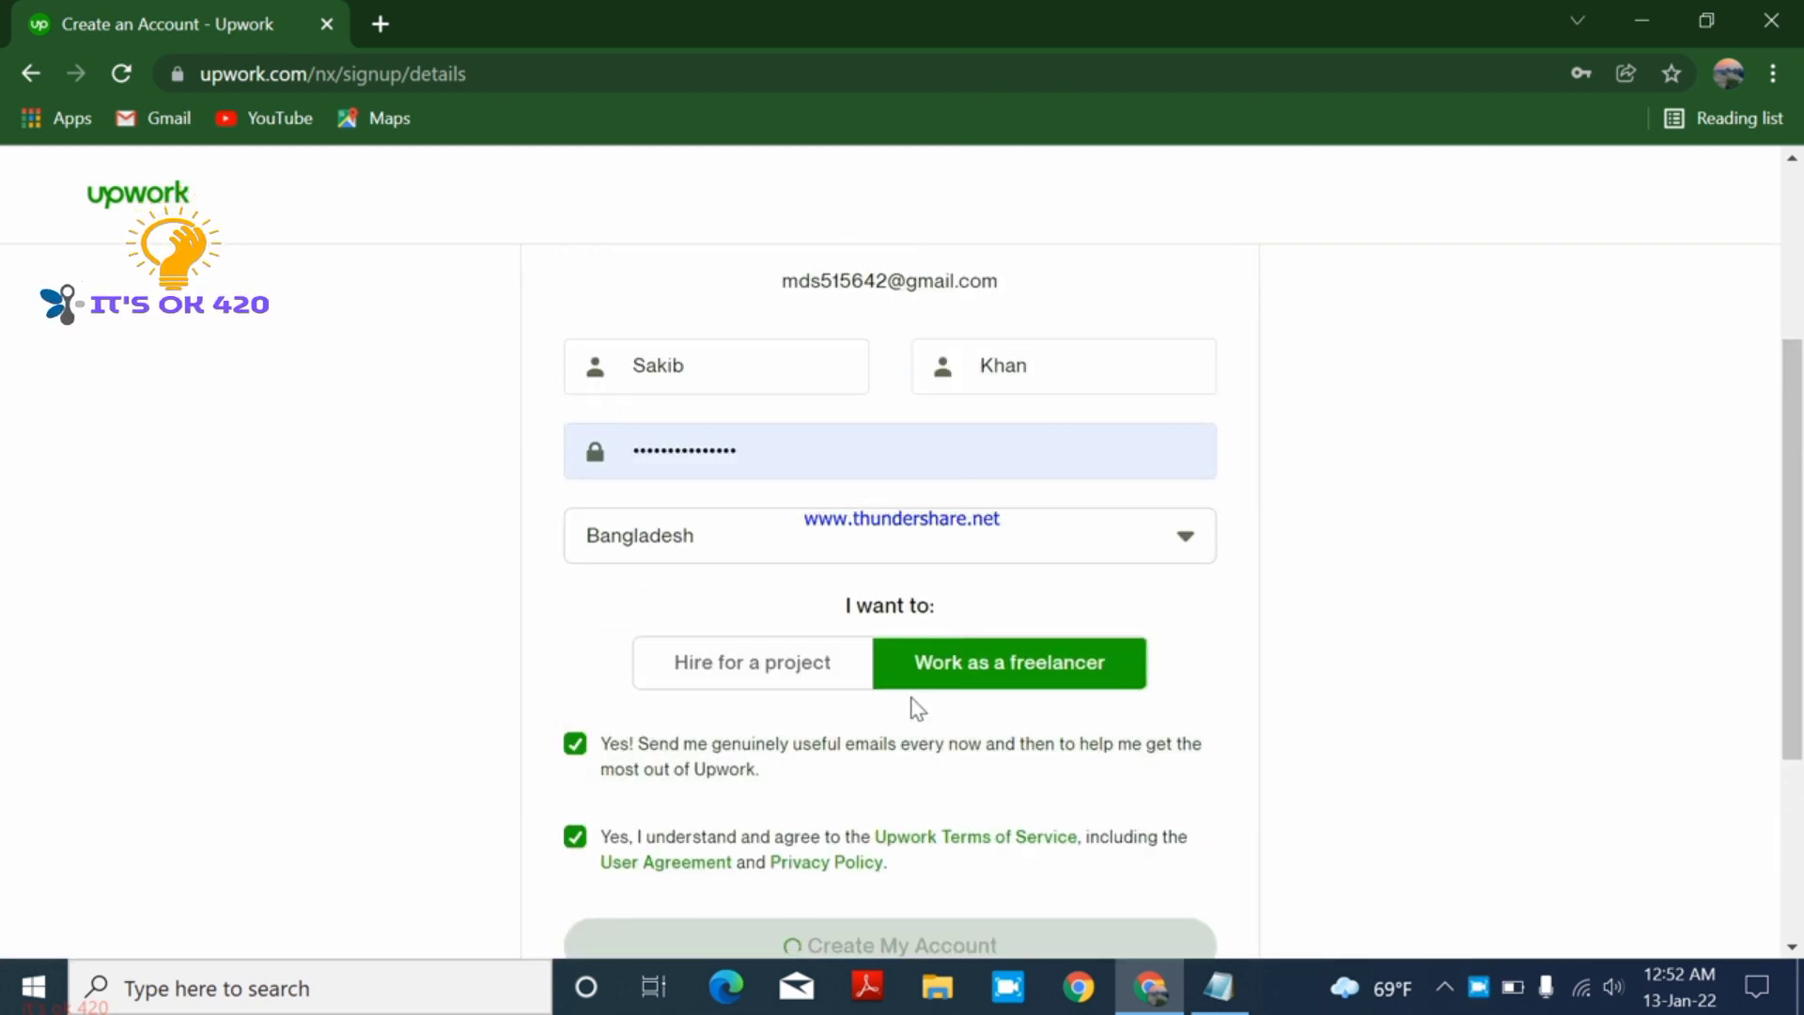
pyautogui.scroll(-2, 911, 709)
pyautogui.scroll(1, 912, 709)
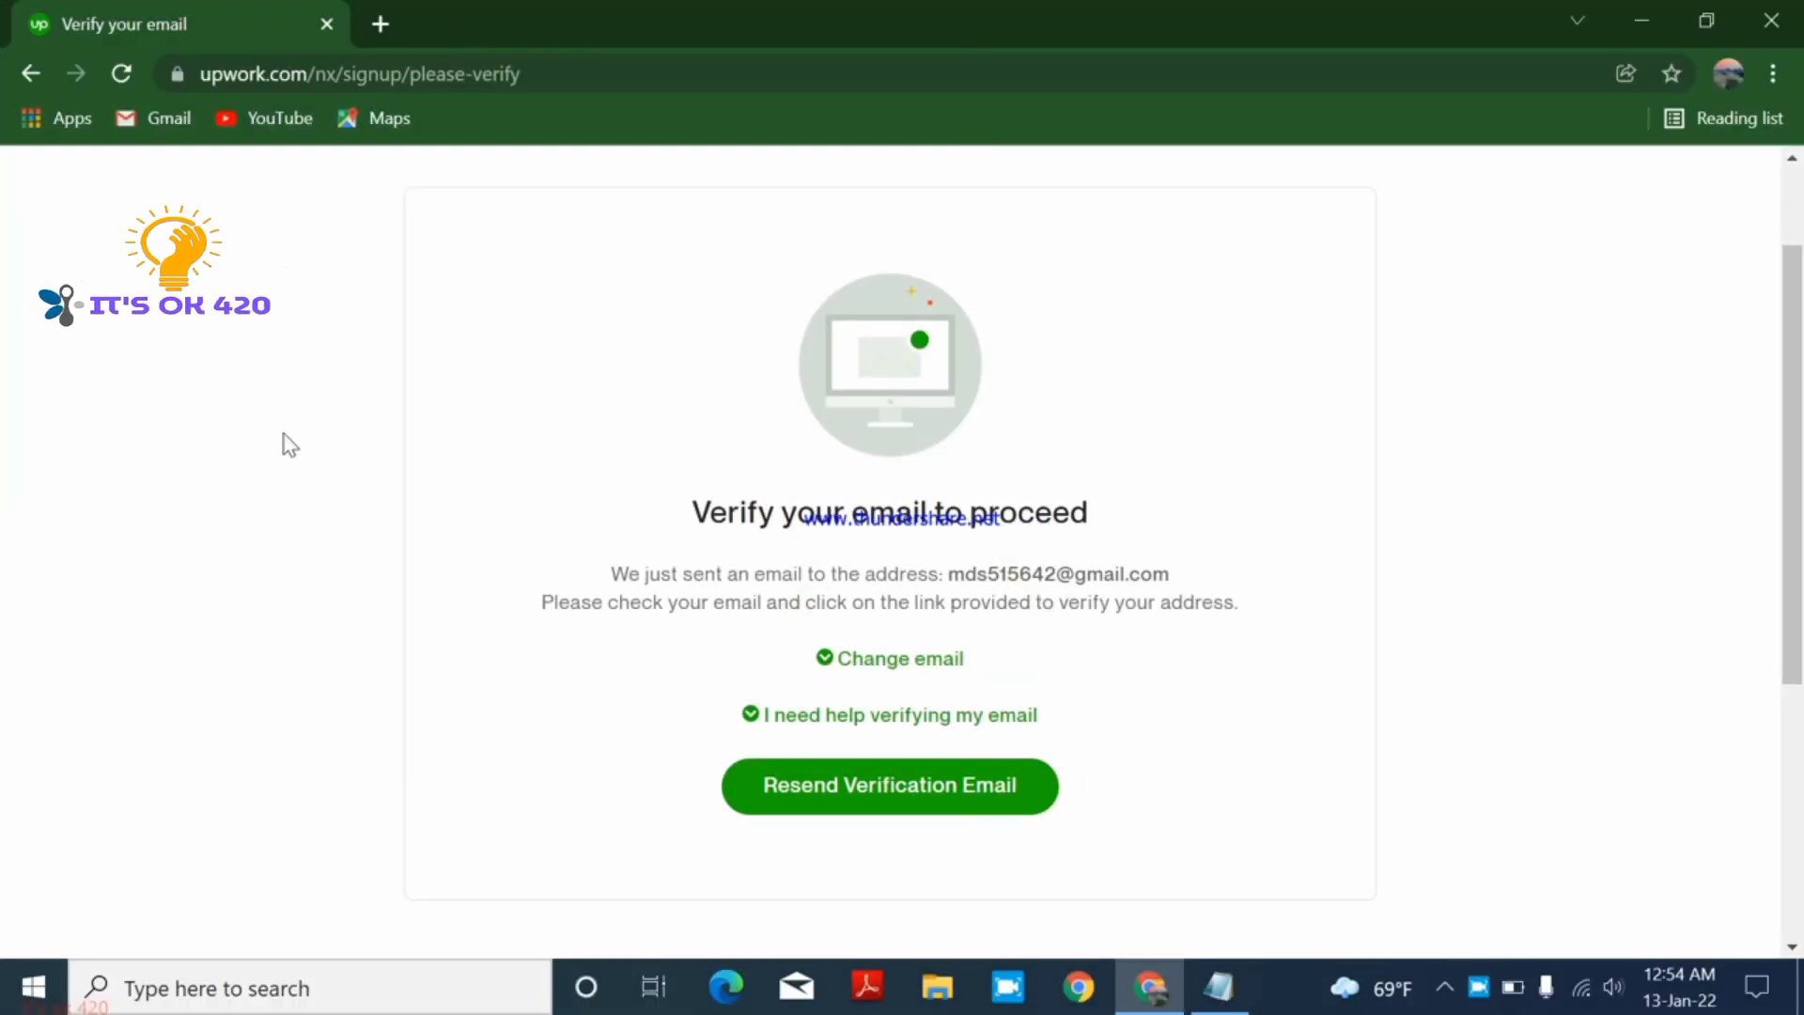
# - Open Gmail in a new tab, open Upwork's 'Verify your email address' message, and click Verify Email
pyautogui.click(378, 23)
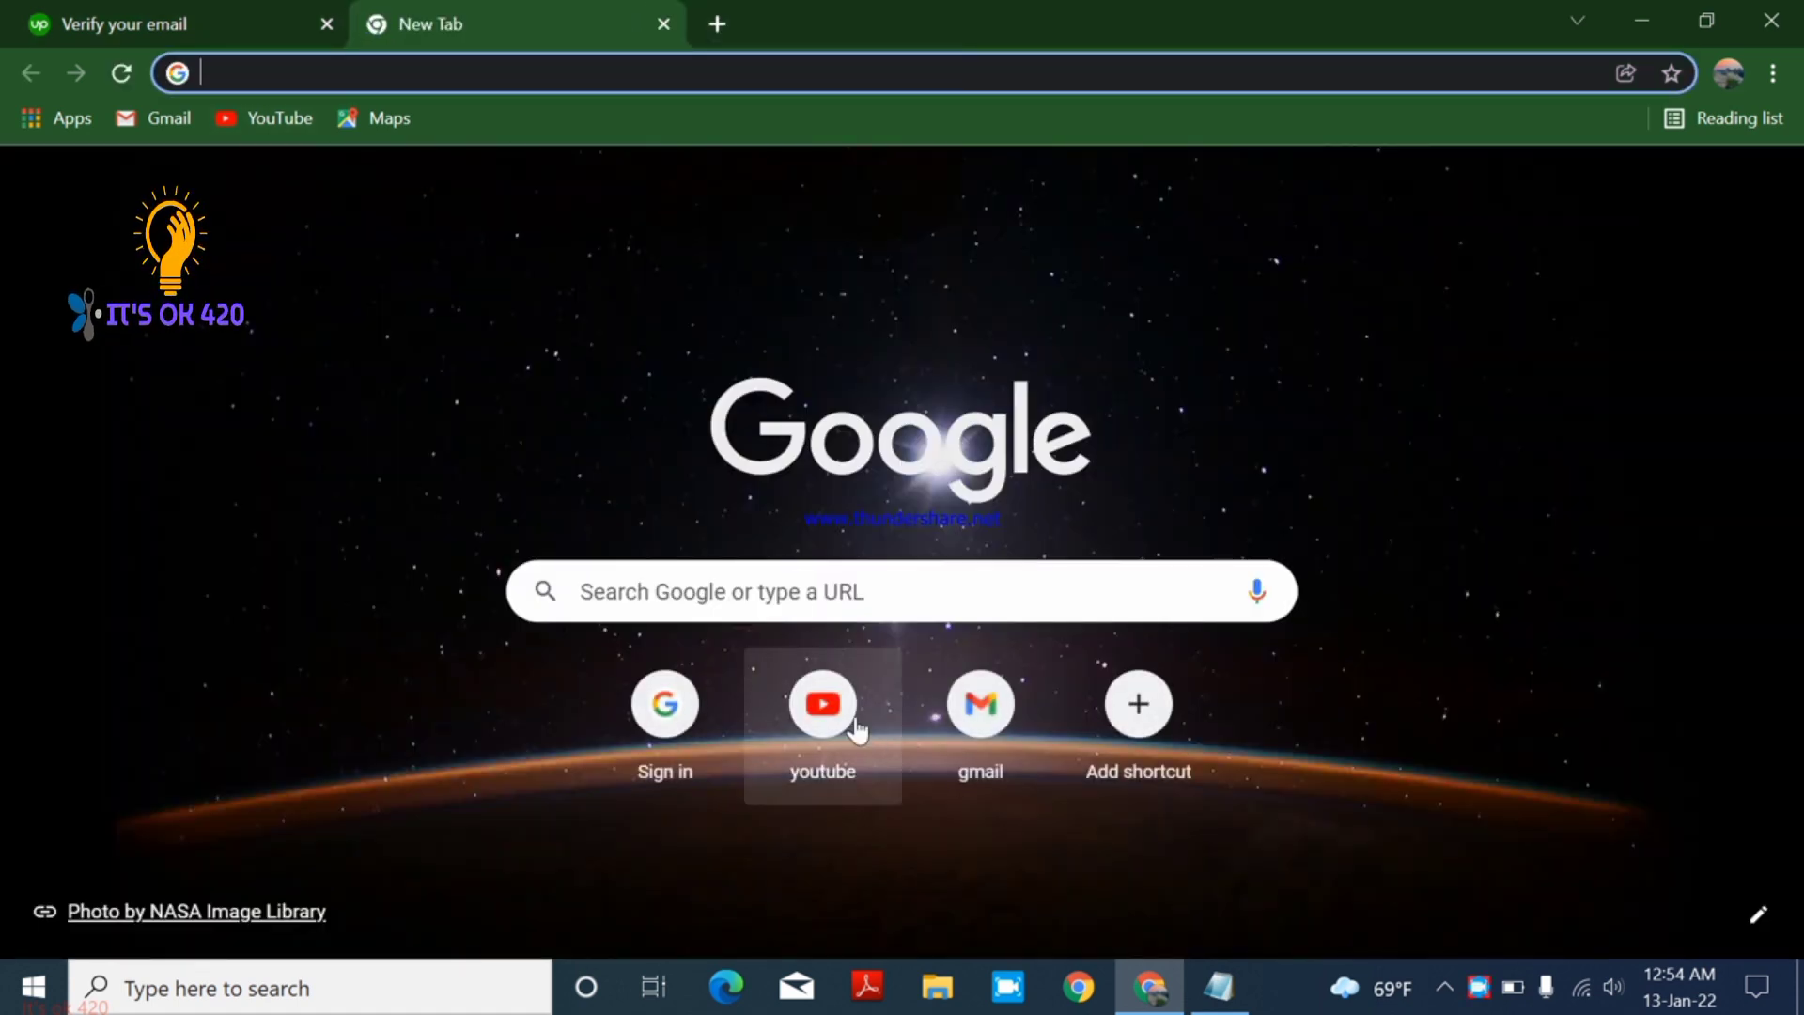
pyautogui.click(969, 755)
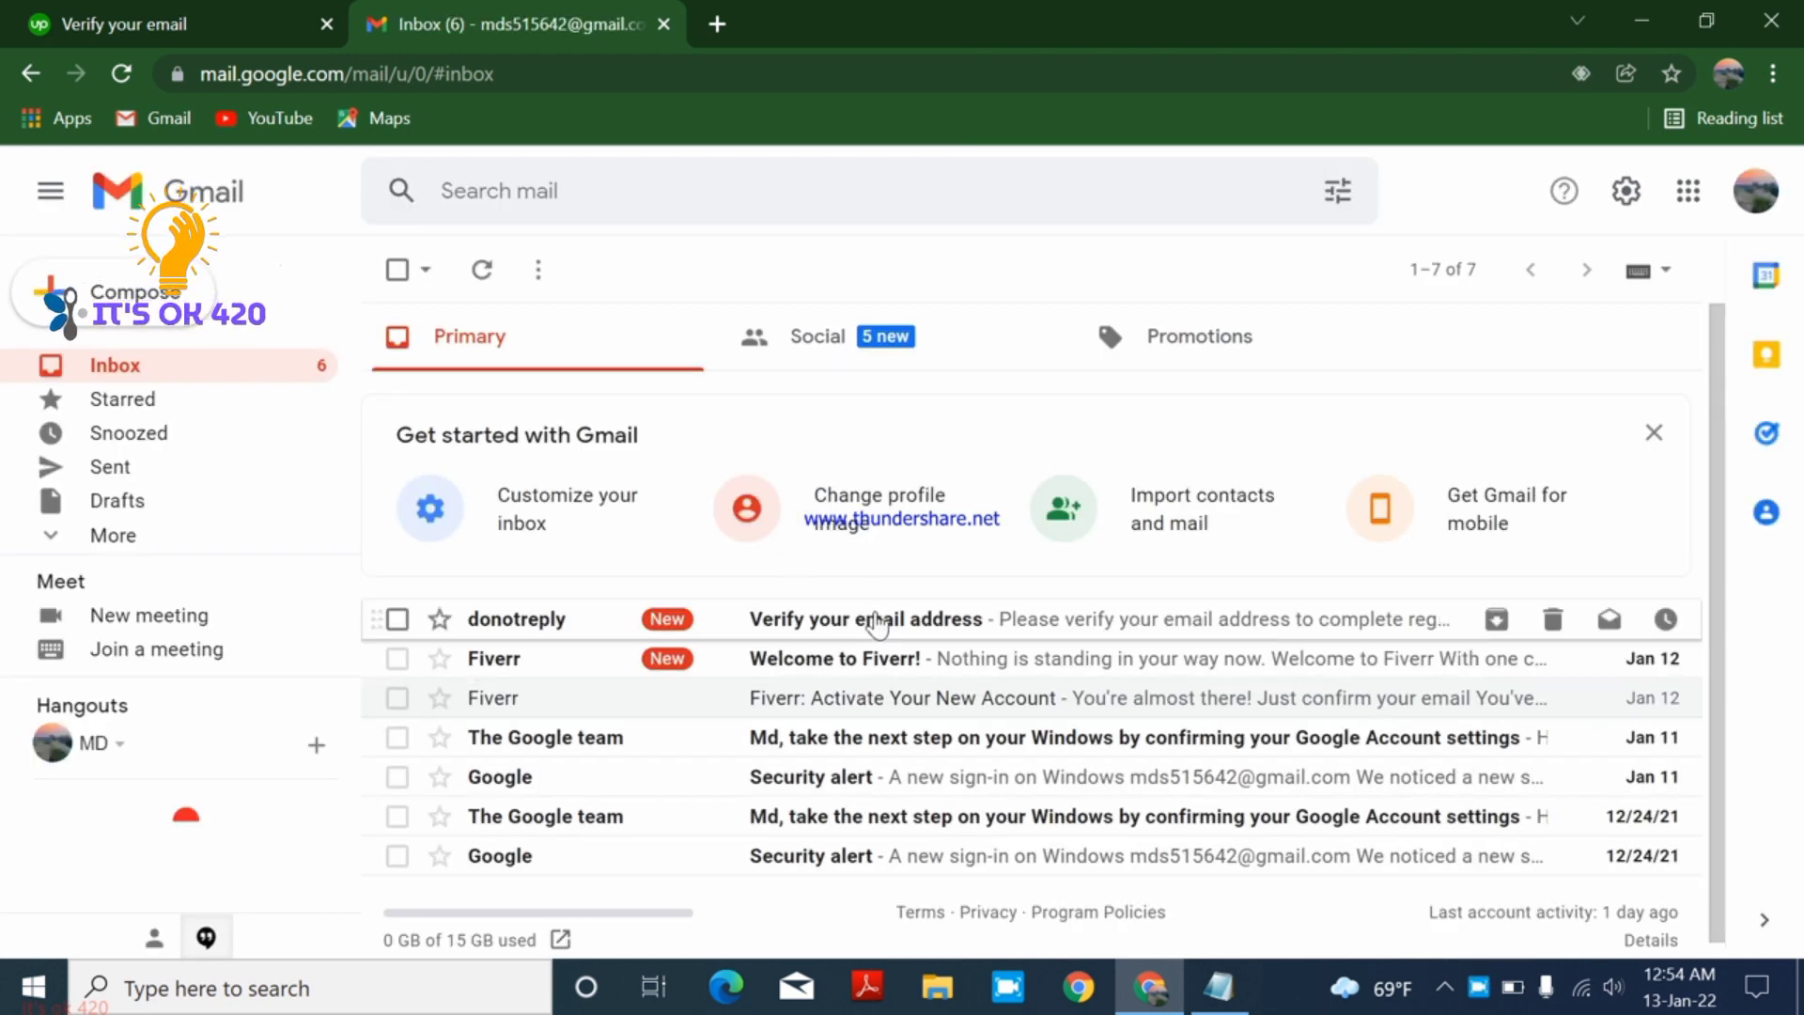
pyautogui.click(480, 273)
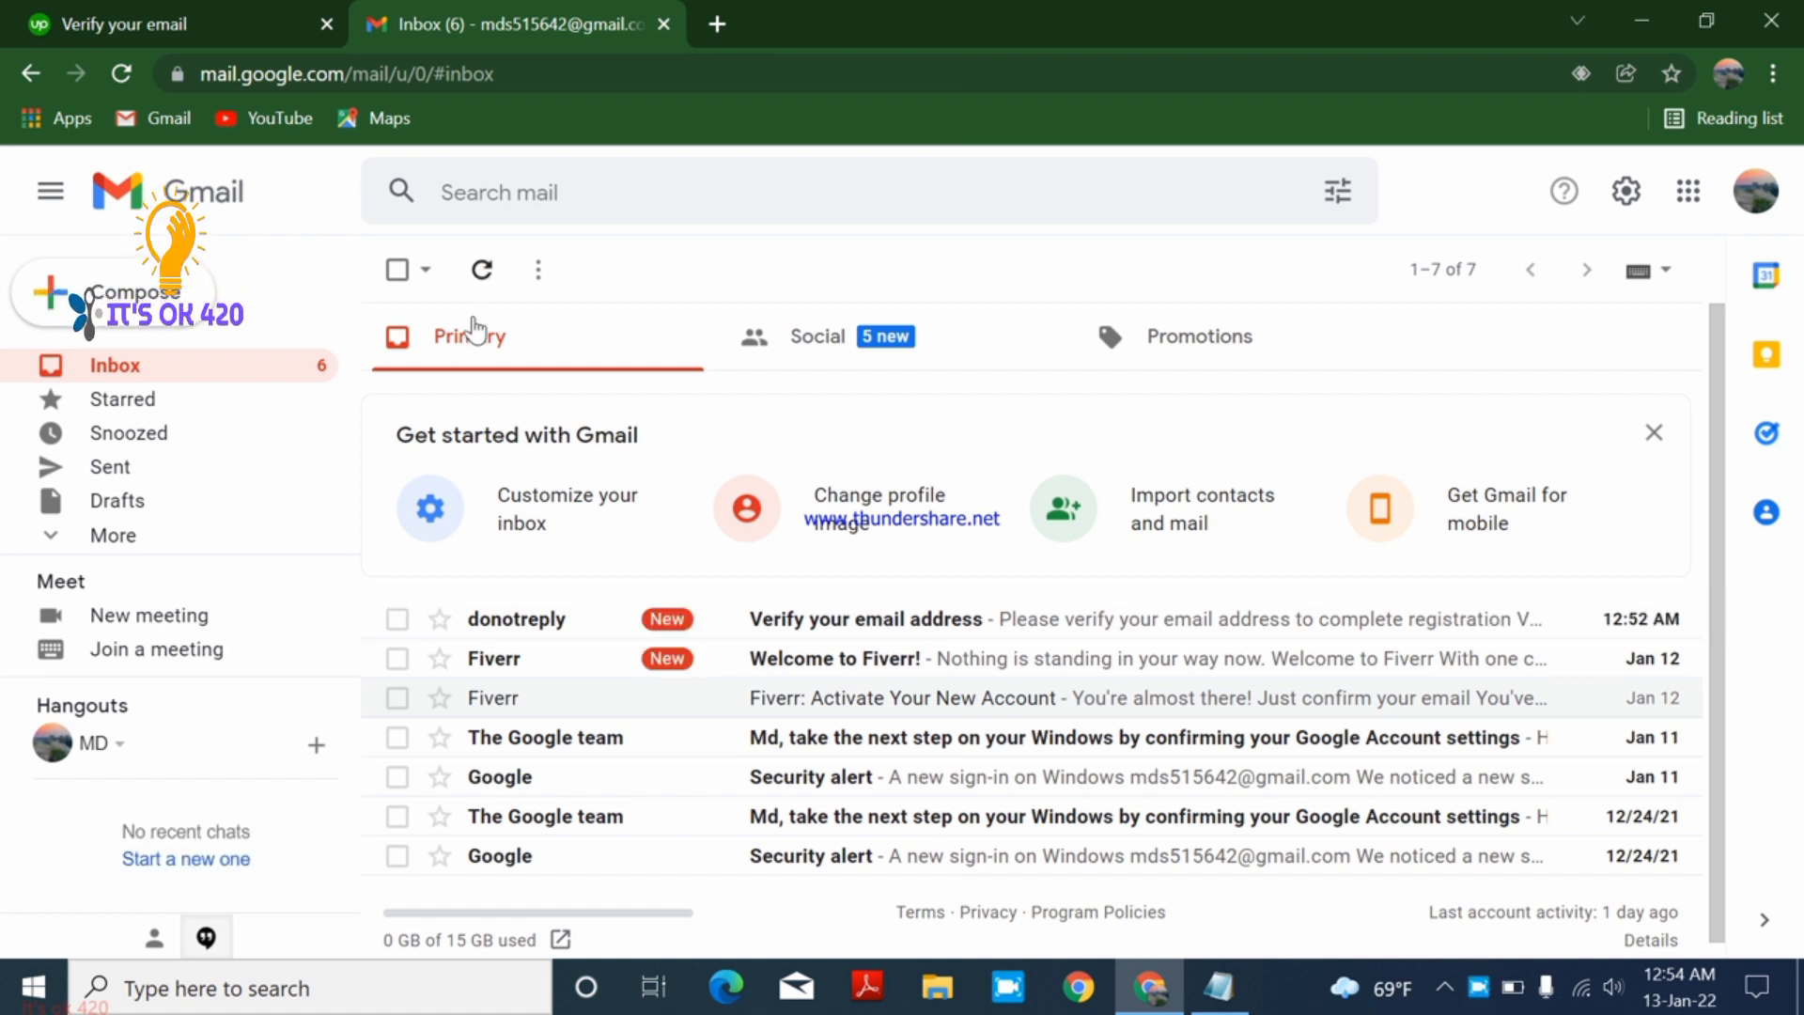
pyautogui.click(794, 629)
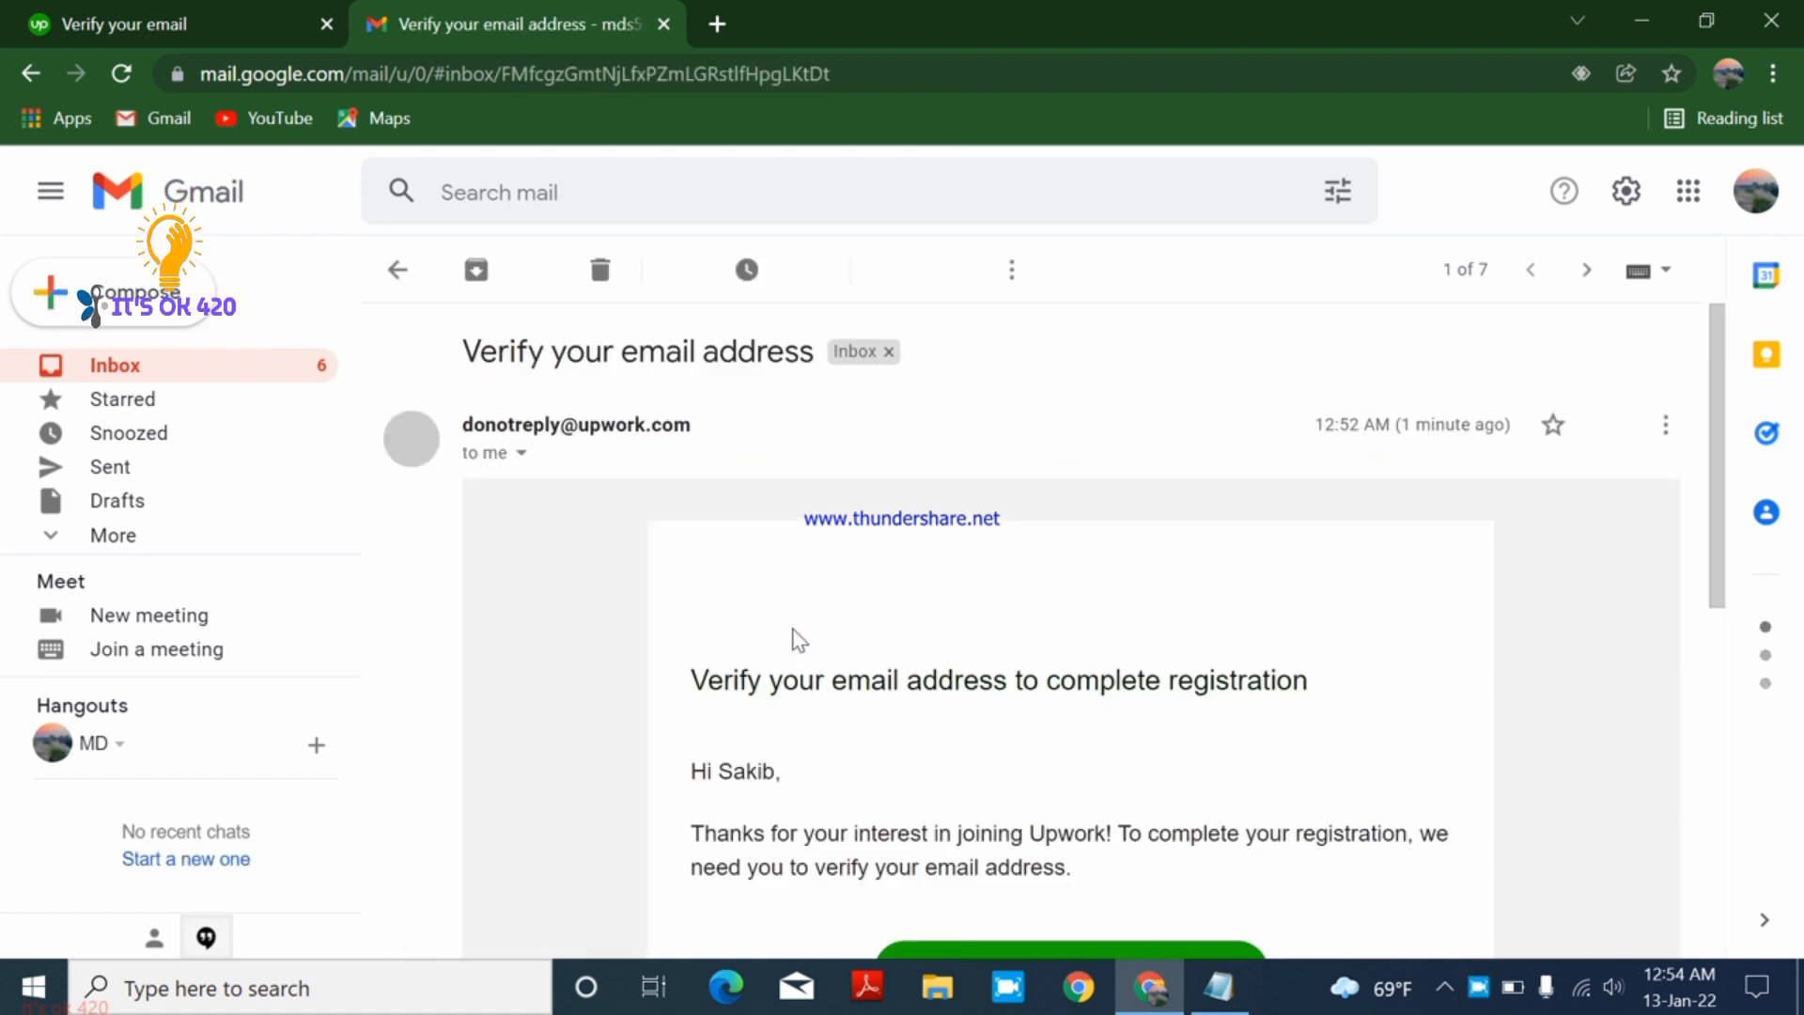
pyautogui.scroll(-2, 996, 747)
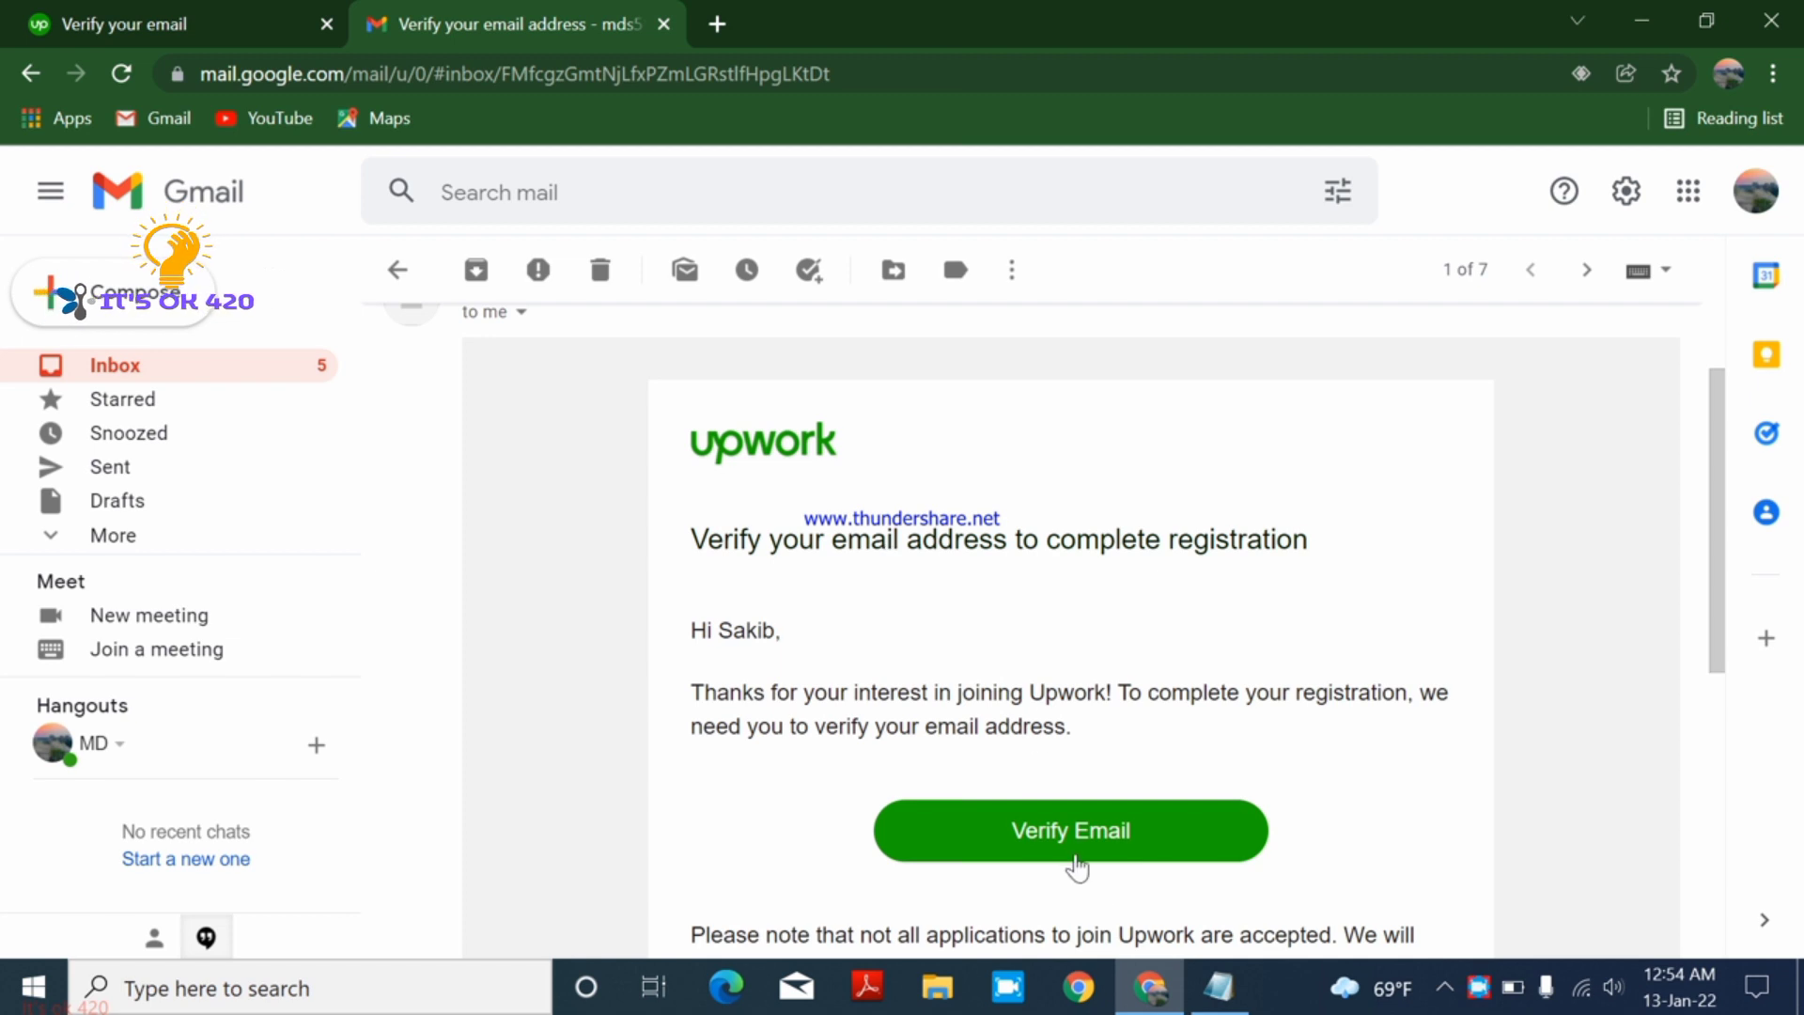
pyautogui.click(1141, 839)
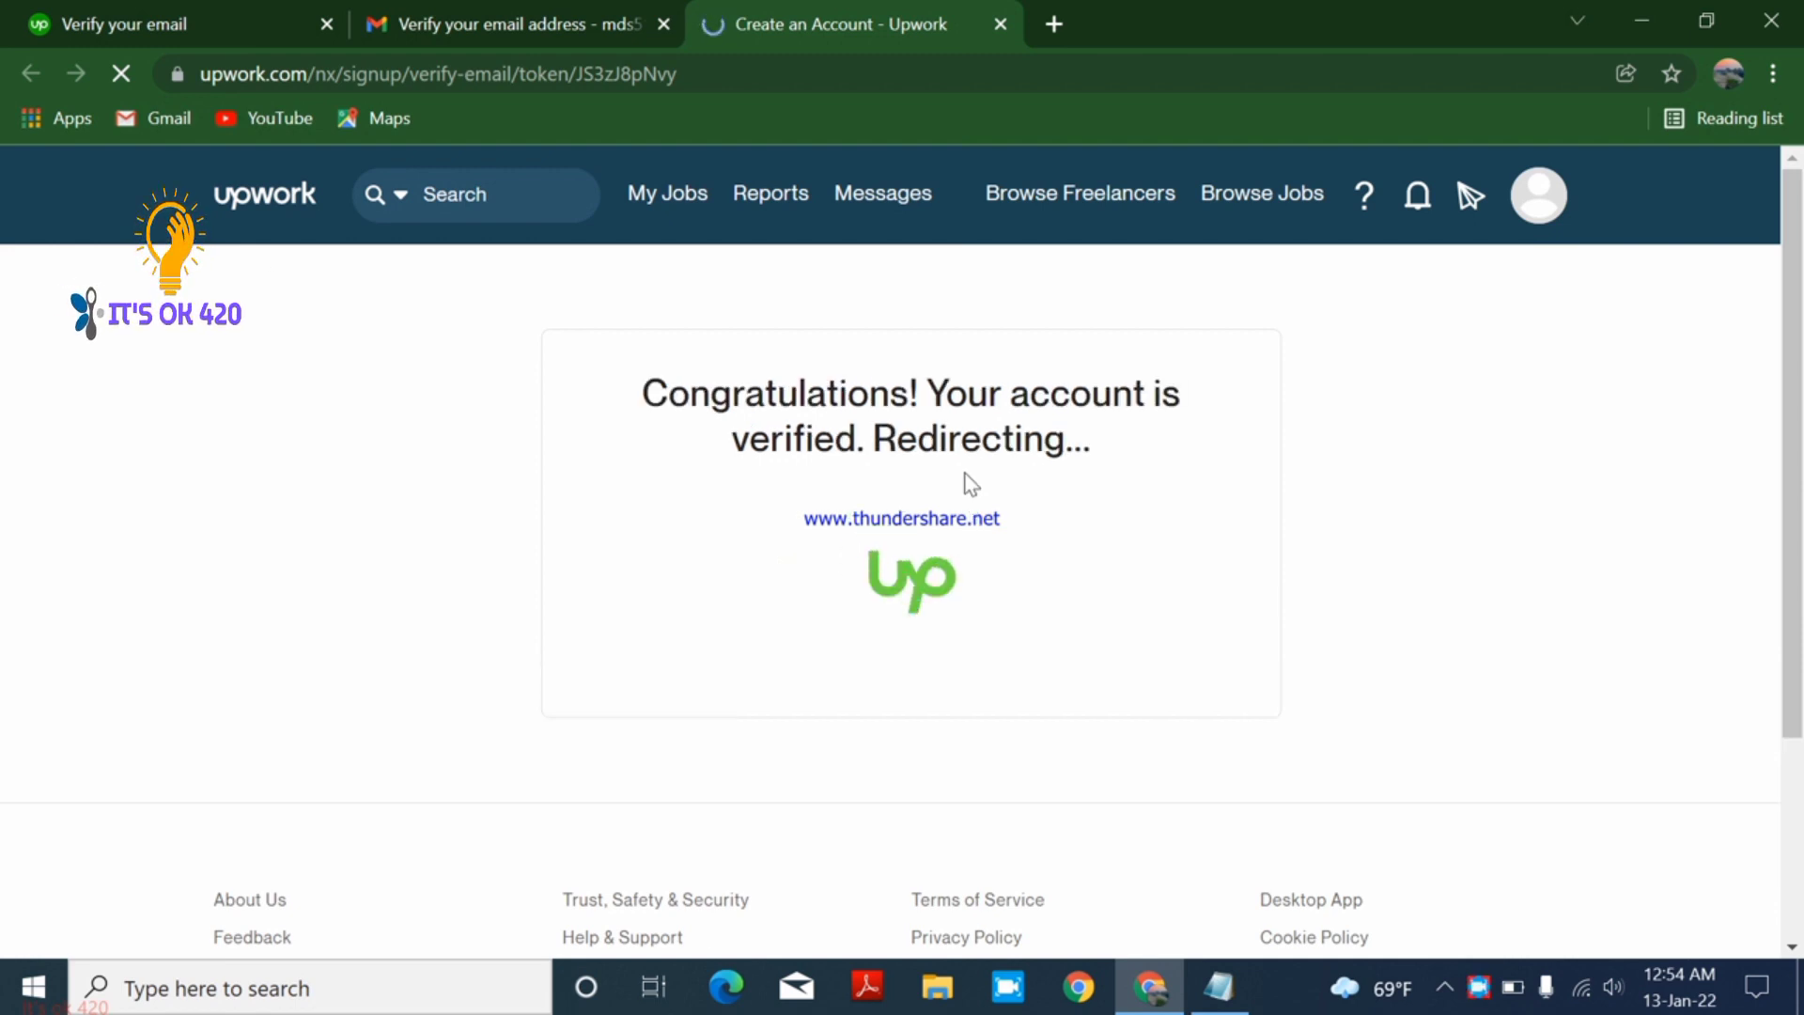
# - Get started and answer 'Nope: it's new to me' for prior freelancing
pyautogui.moveTo(621, 390); pyautogui.dragTo(1082, 483)
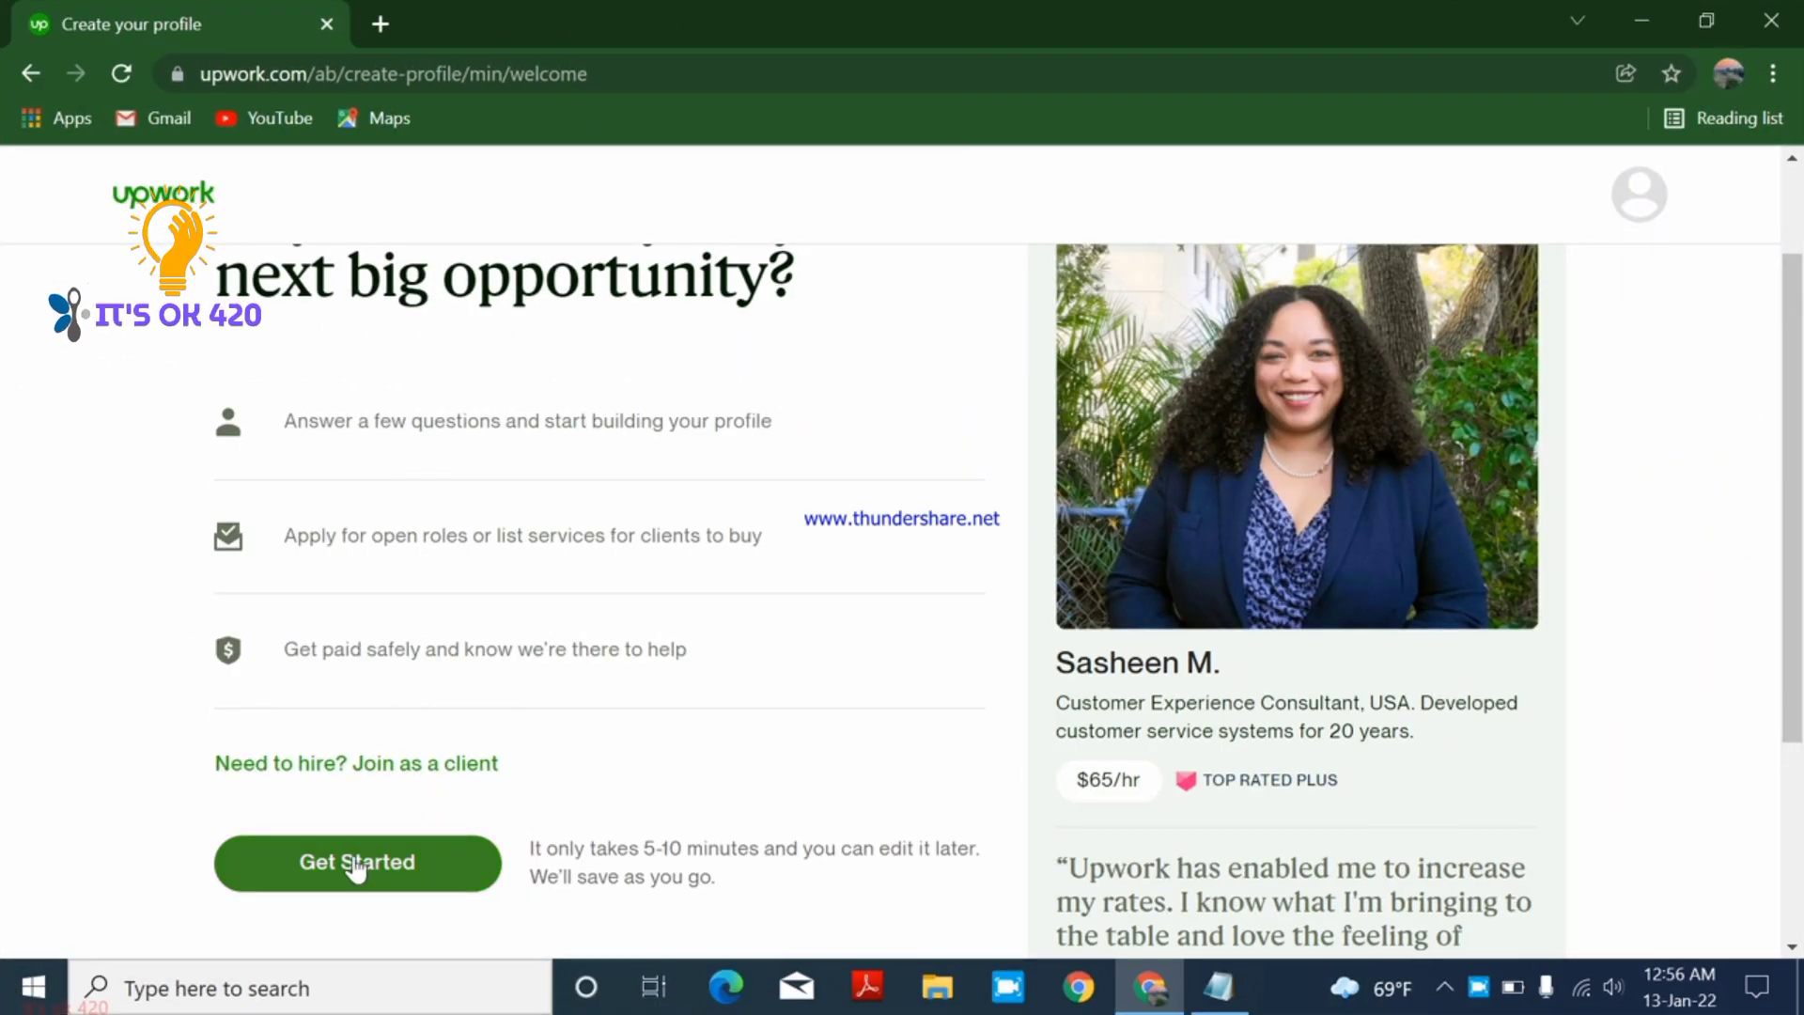
pyautogui.click(351, 875)
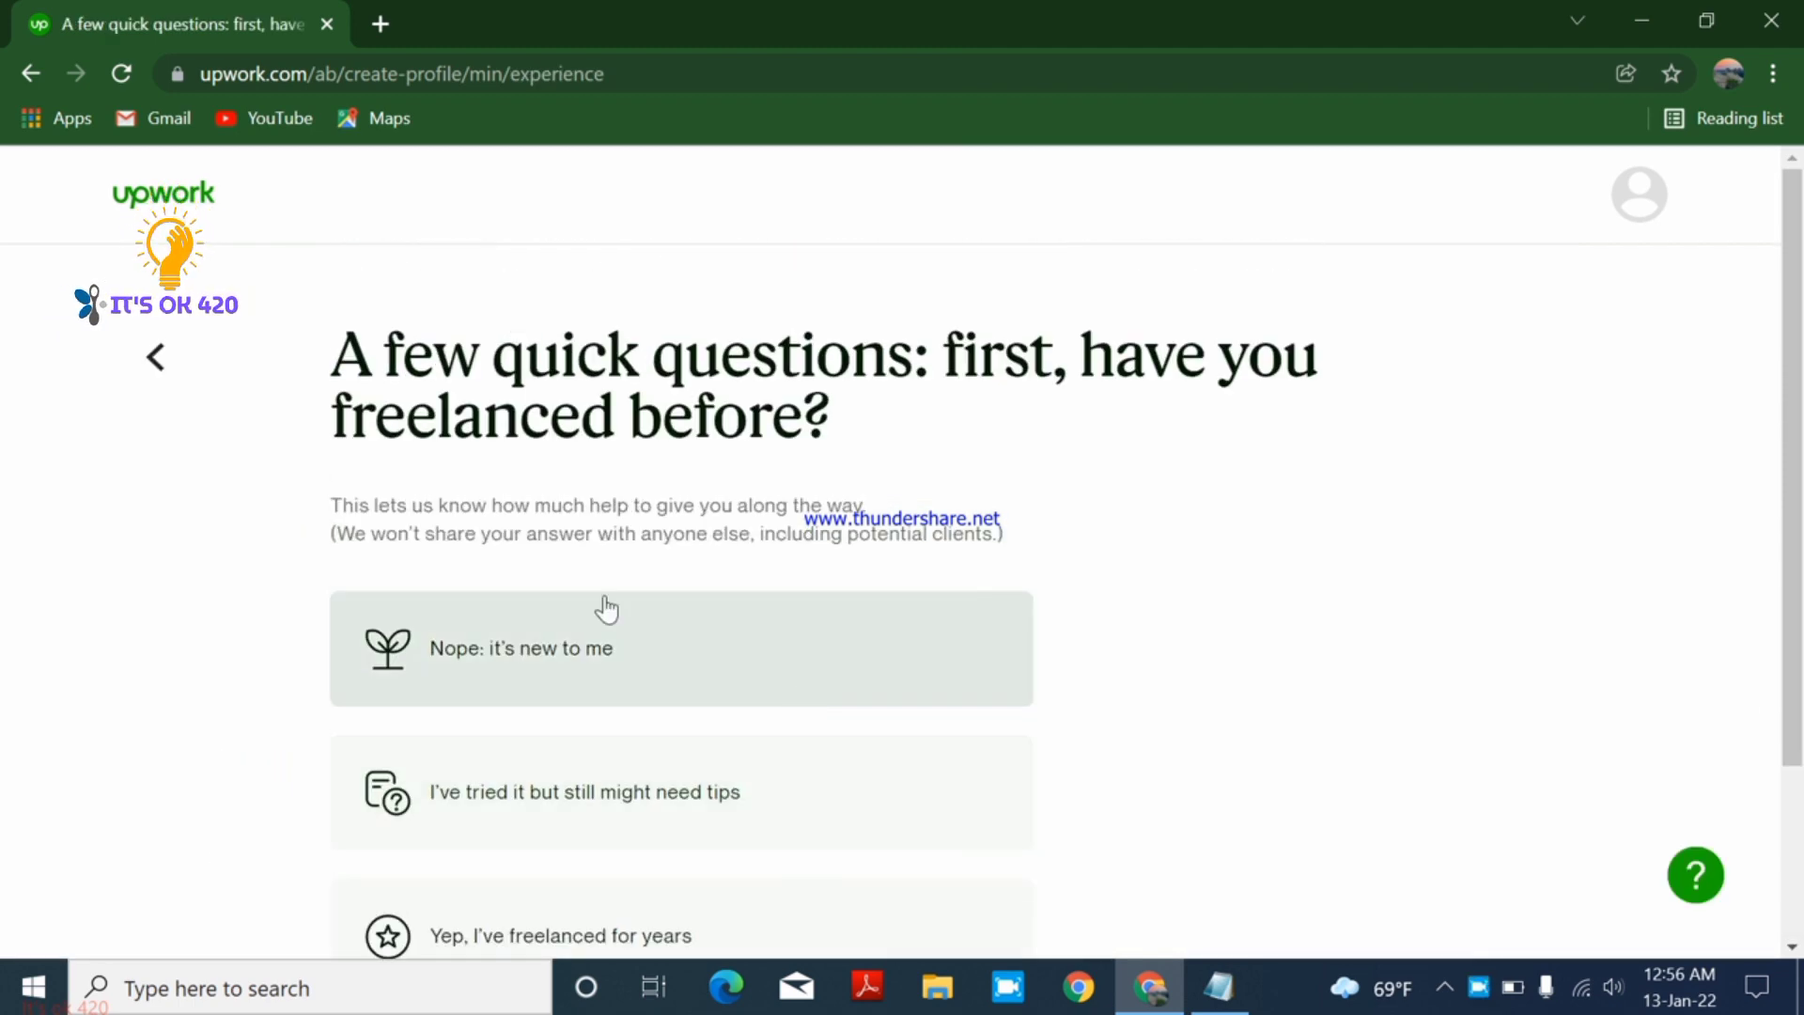
pyautogui.scroll(-2, 1066, 781)
pyautogui.scroll(2, 893, 814)
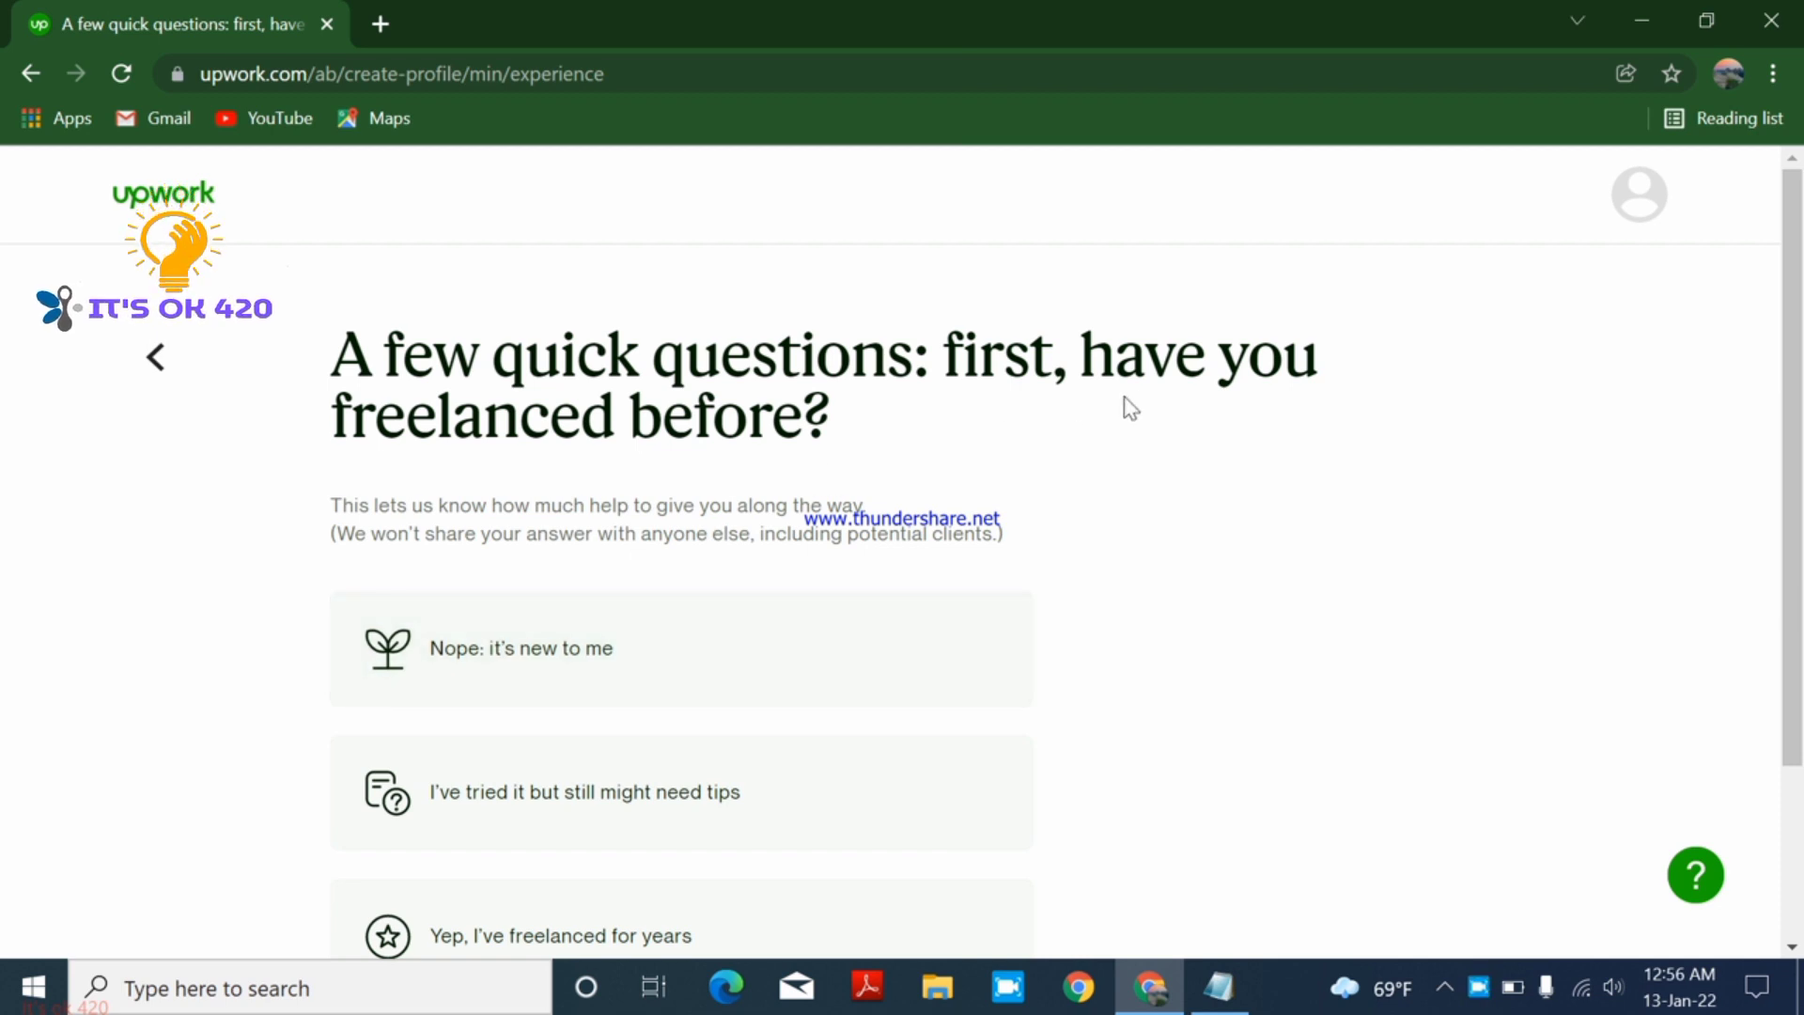
pyautogui.moveTo(350, 353); pyautogui.dragTo(978, 432)
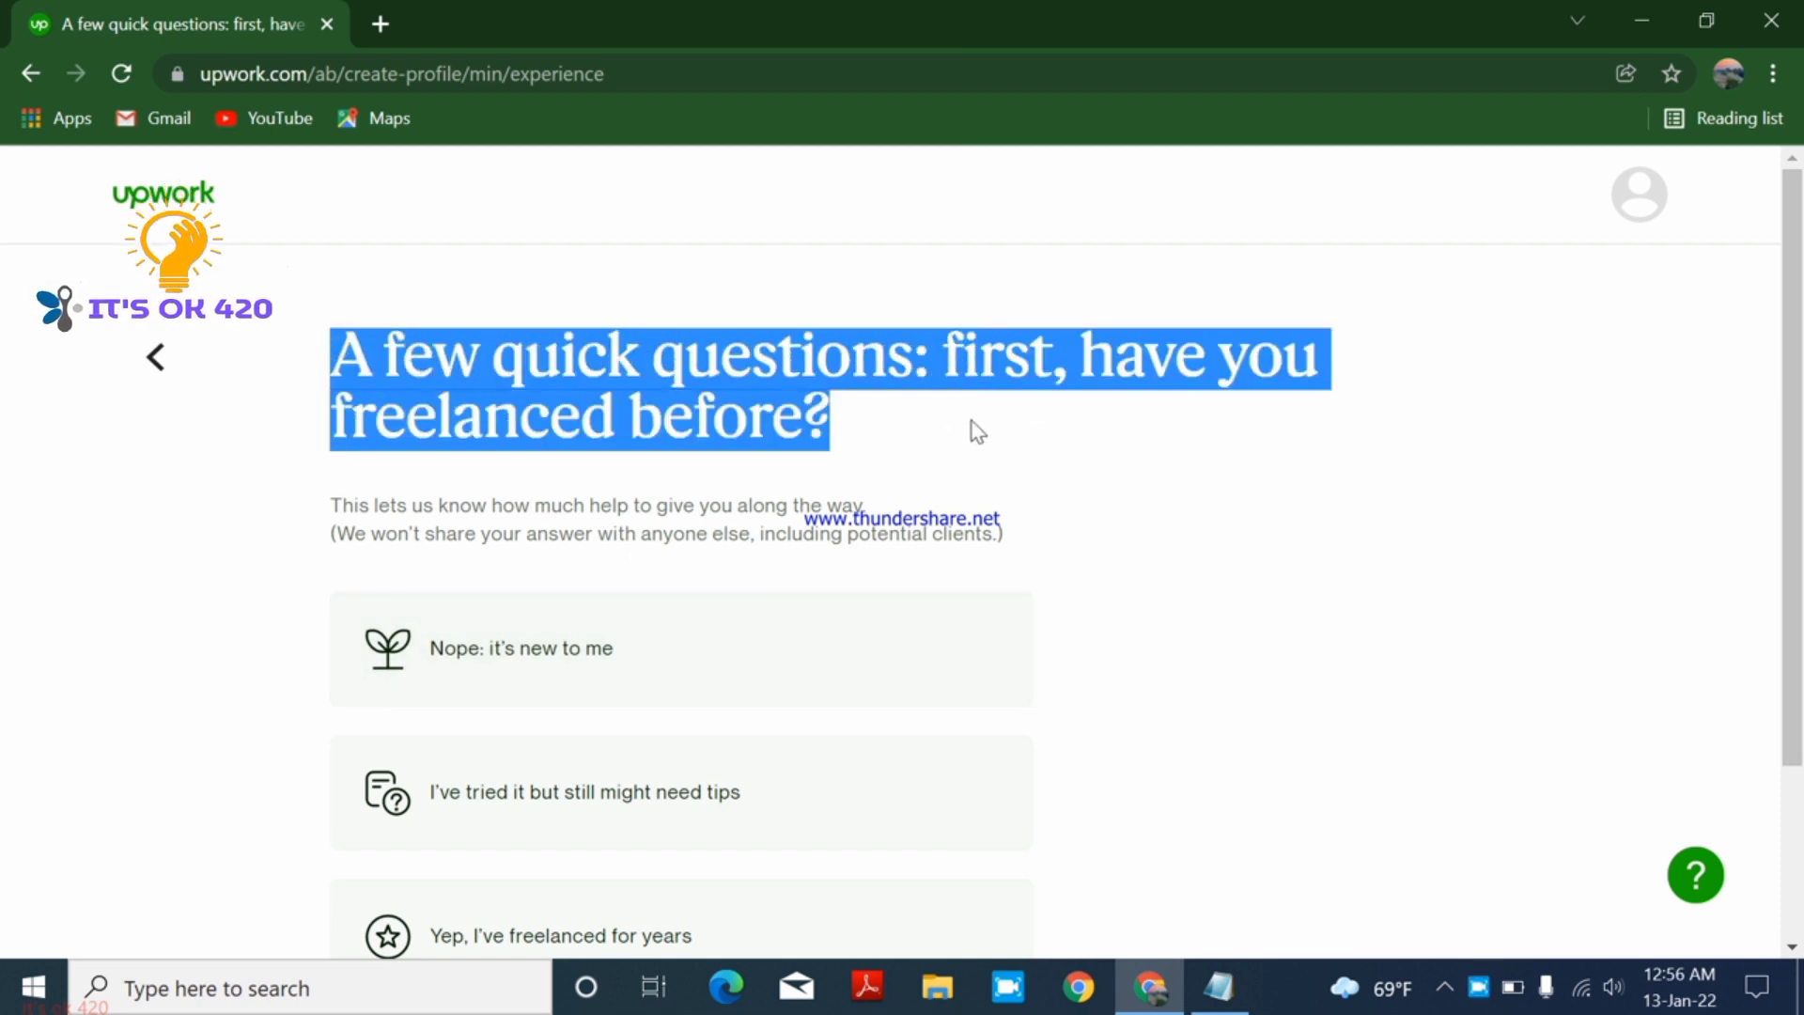
pyautogui.click(561, 689)
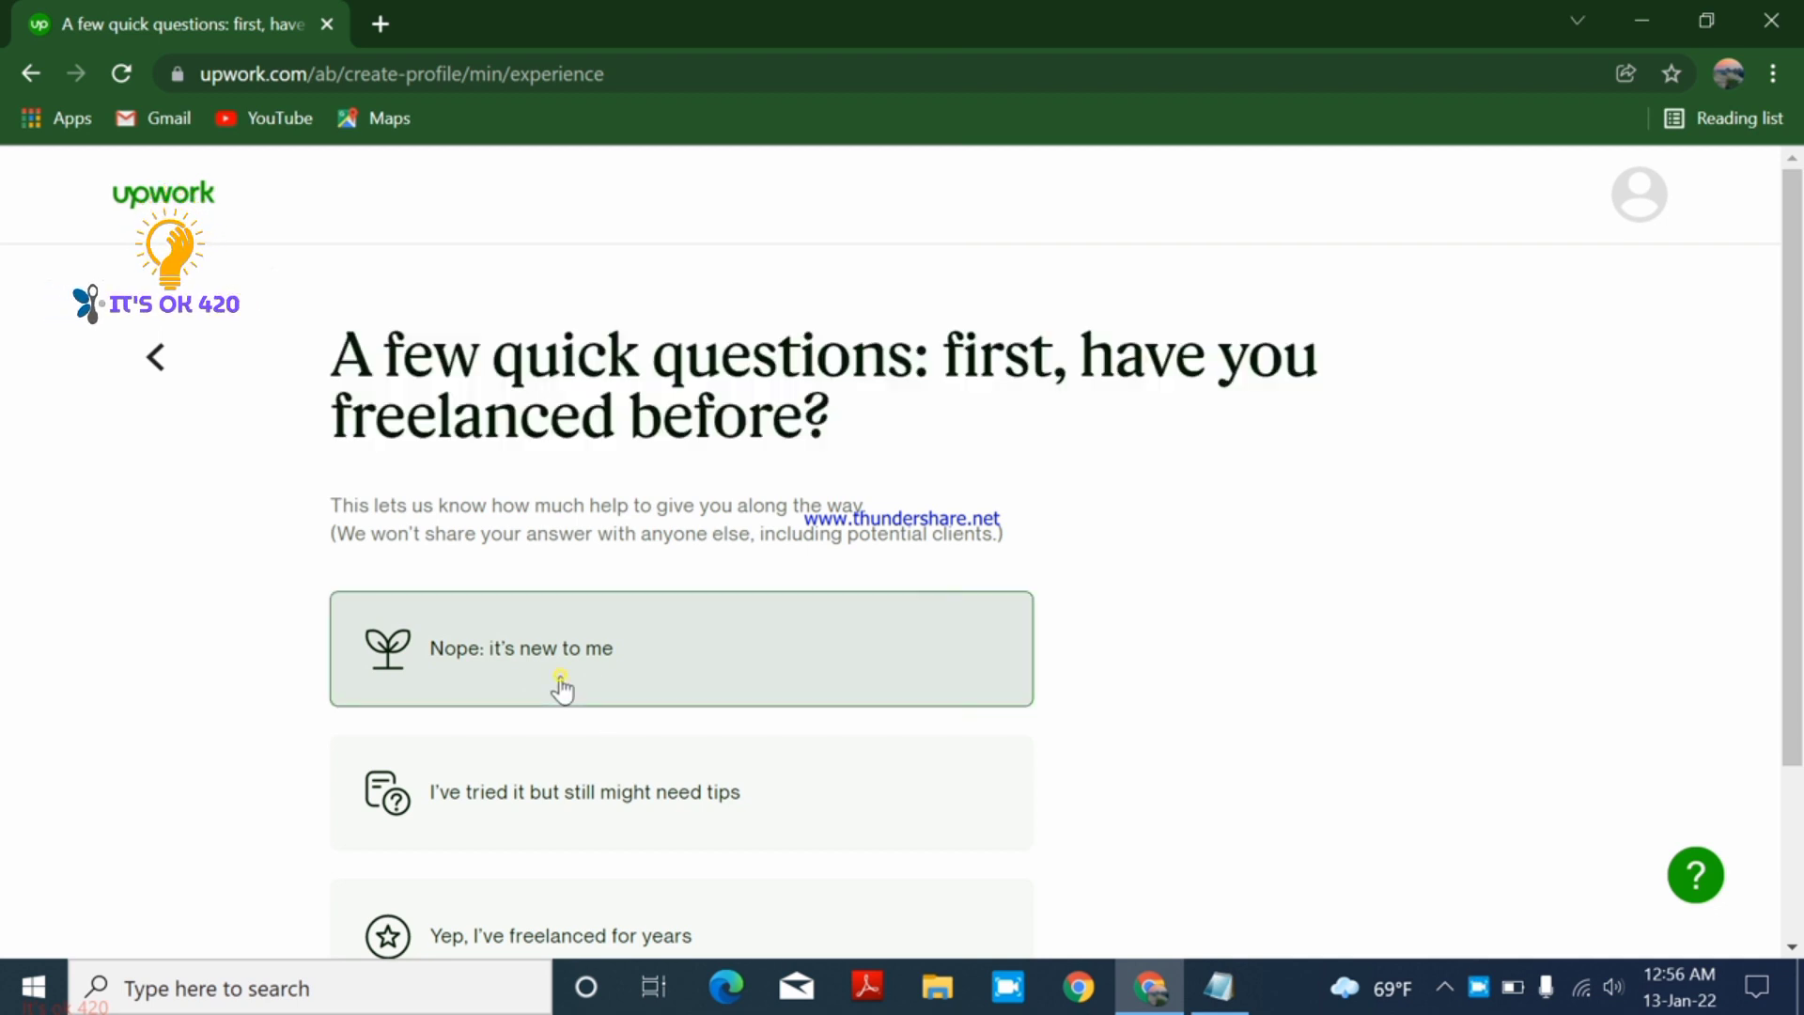
# - Pick 'To earn my main income' as the goal and skip work preferences
pyautogui.scroll(-1, 700, 677)
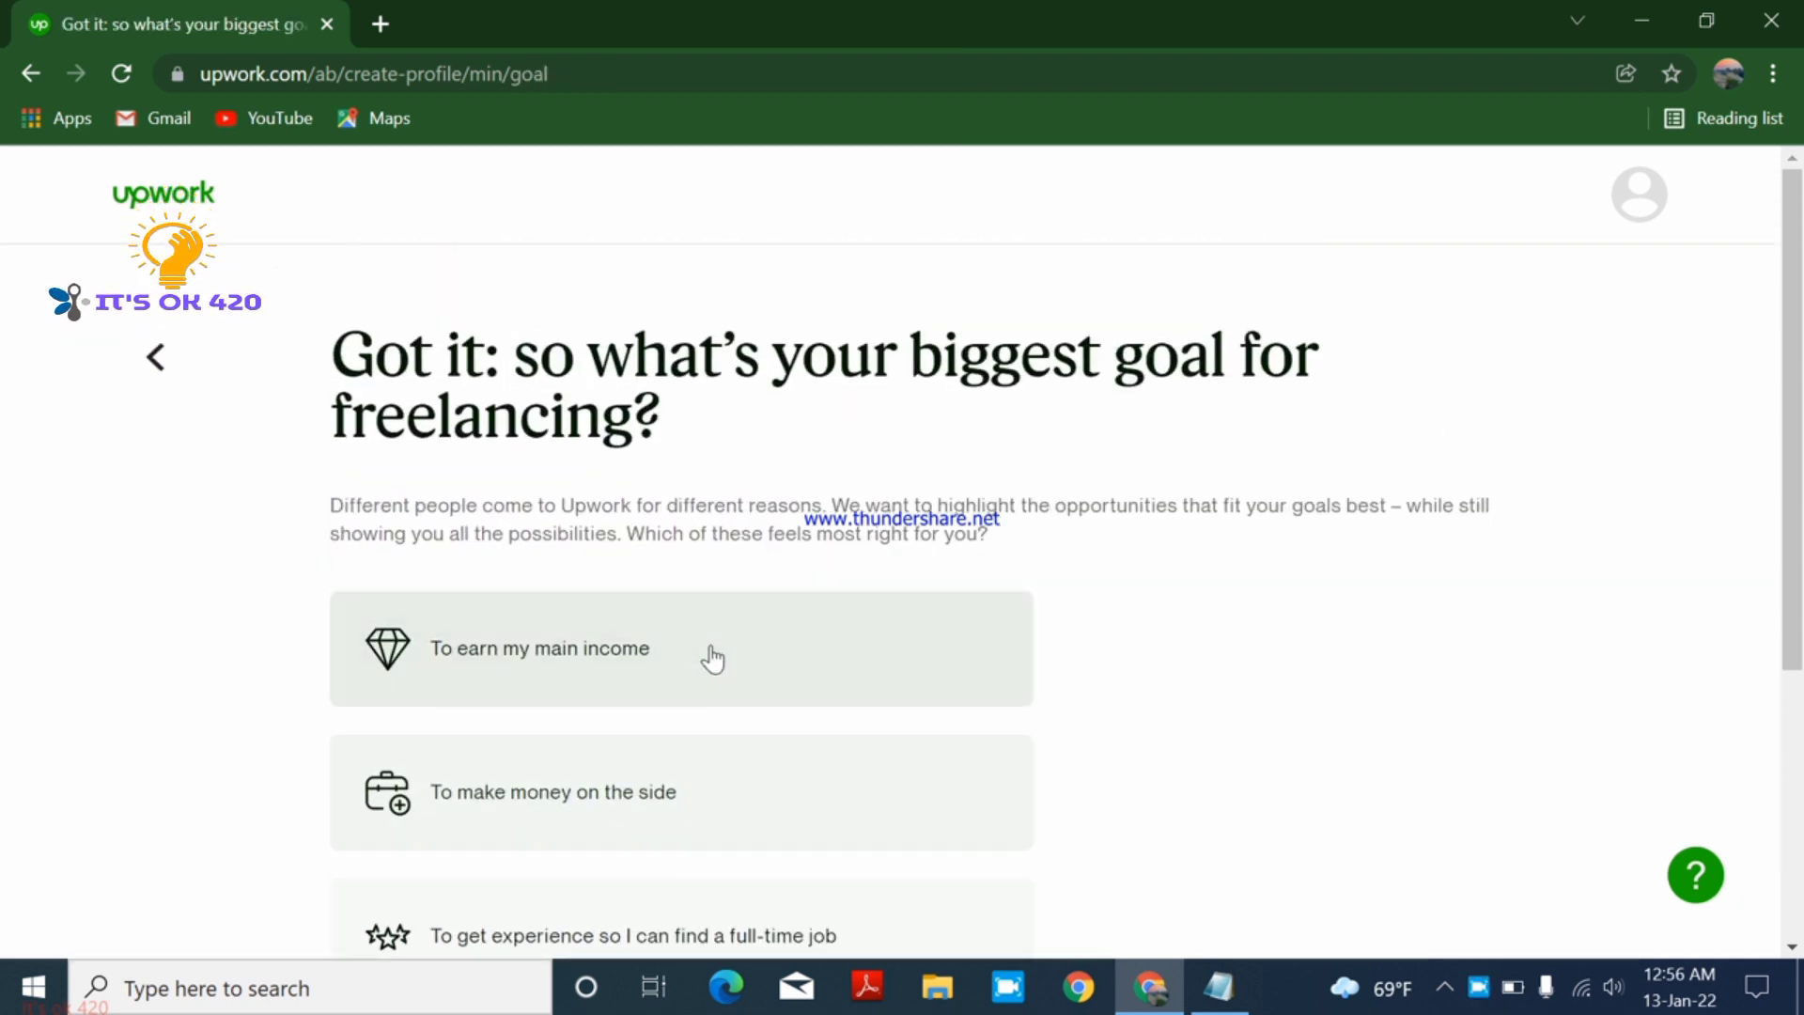
pyautogui.scroll(-1, 710, 658)
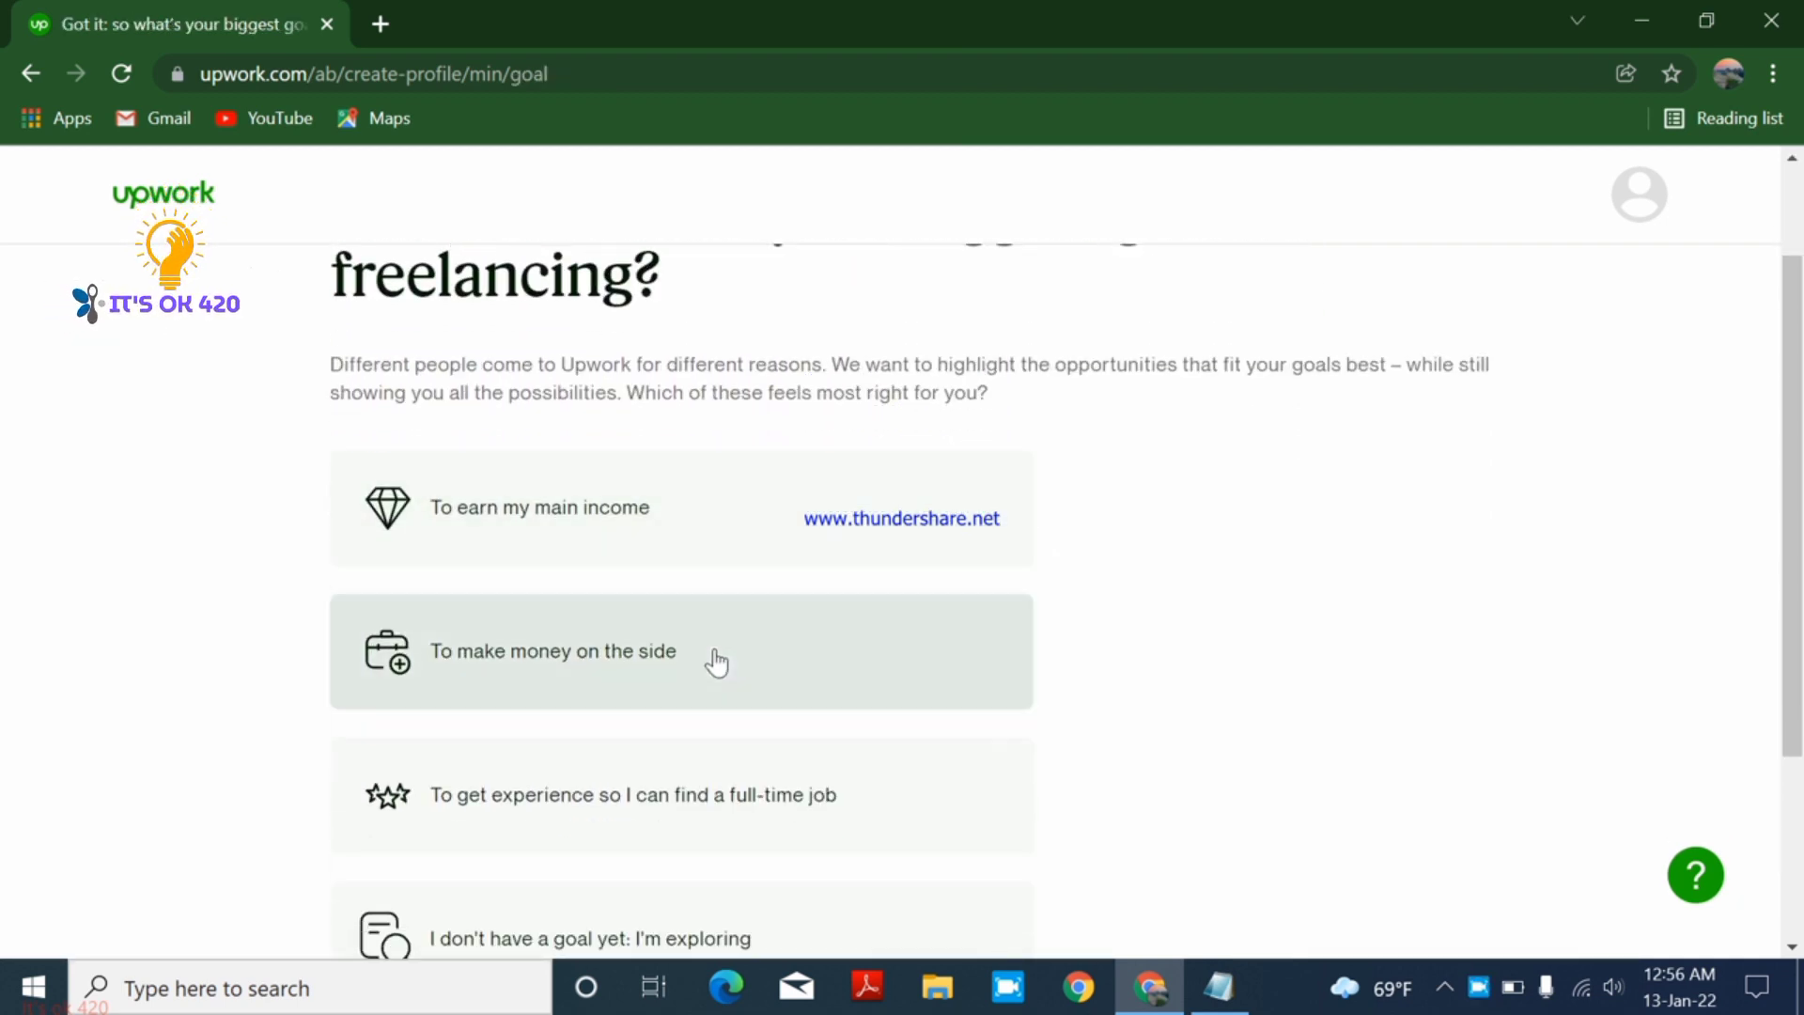
pyautogui.click(684, 548)
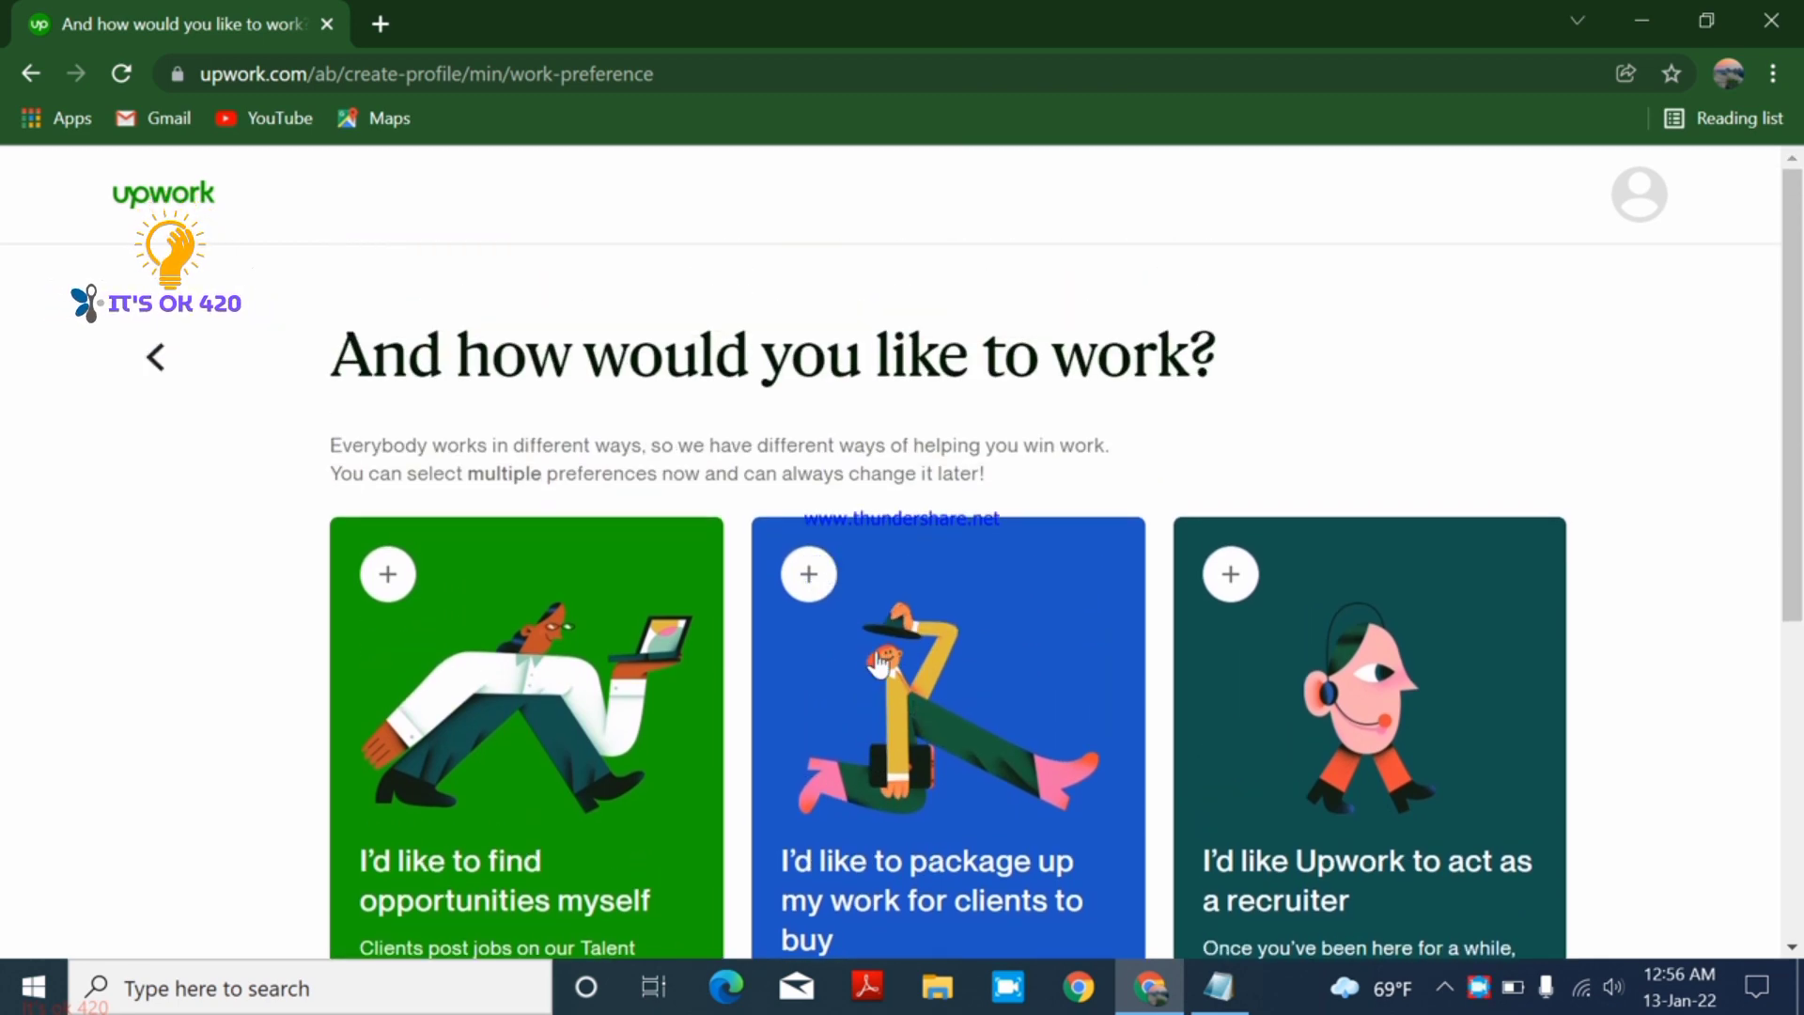
pyautogui.scroll(-5, 884, 665)
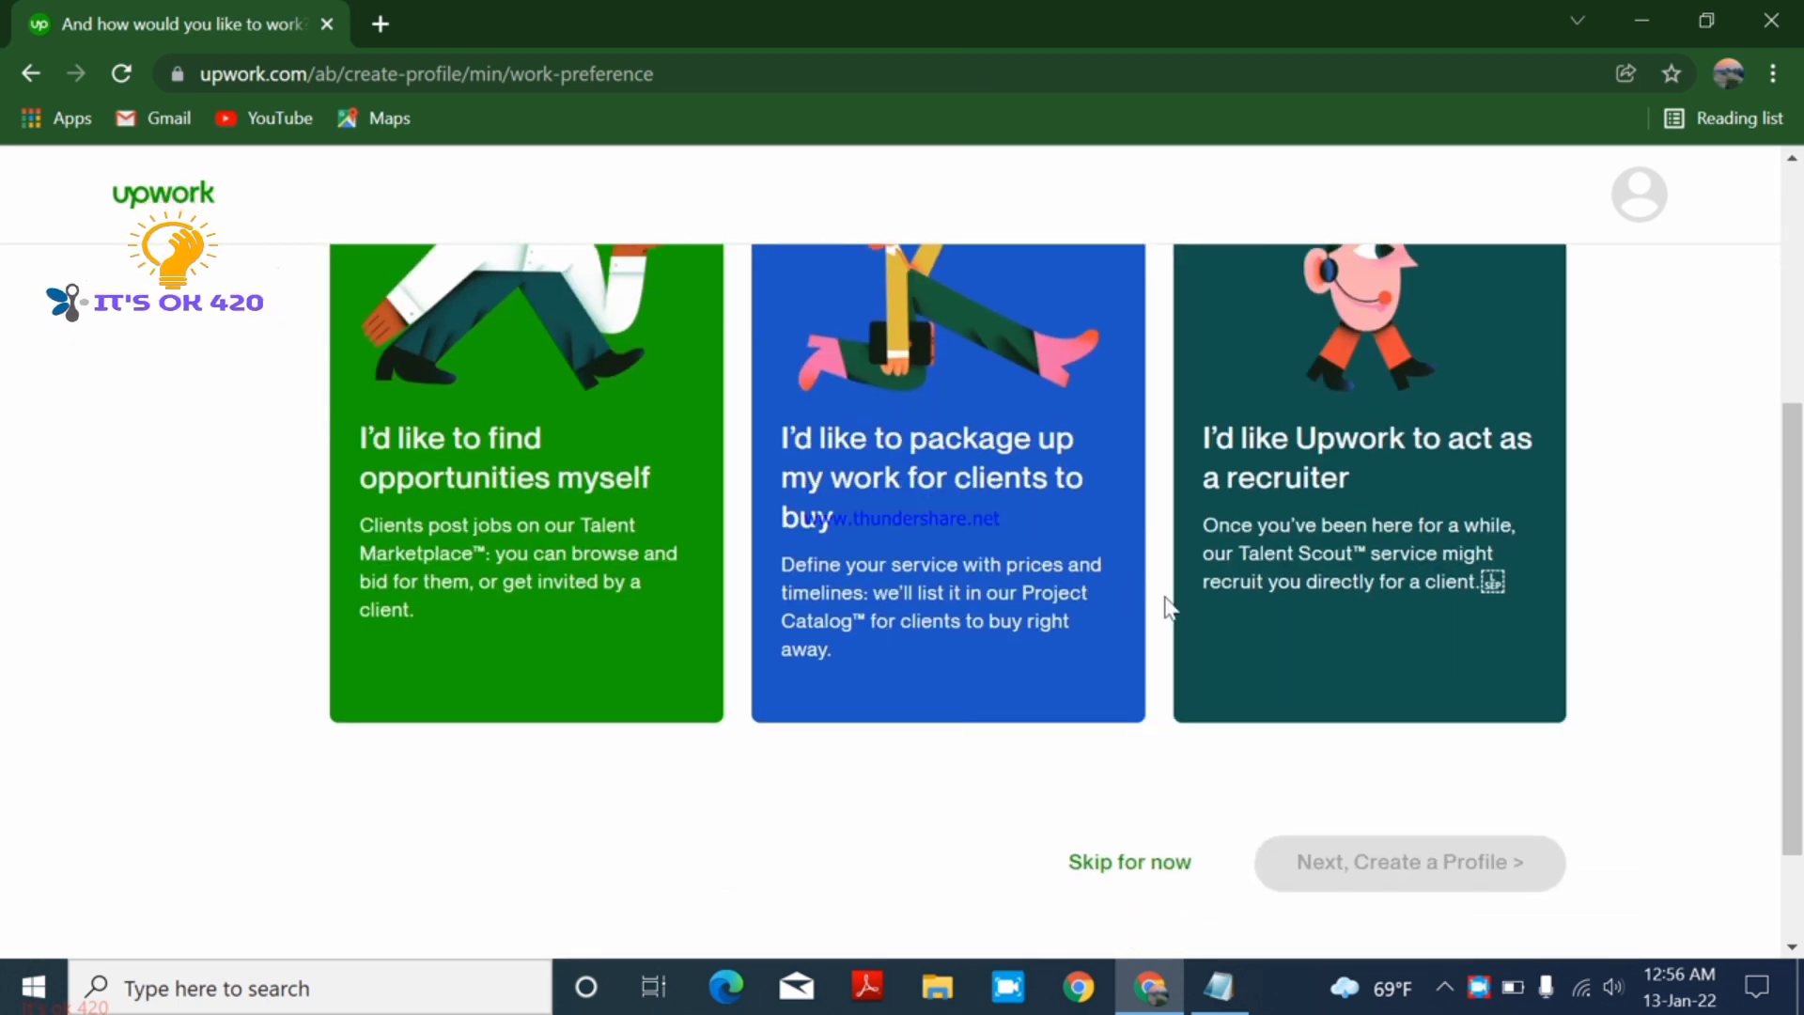
pyautogui.click(1140, 855)
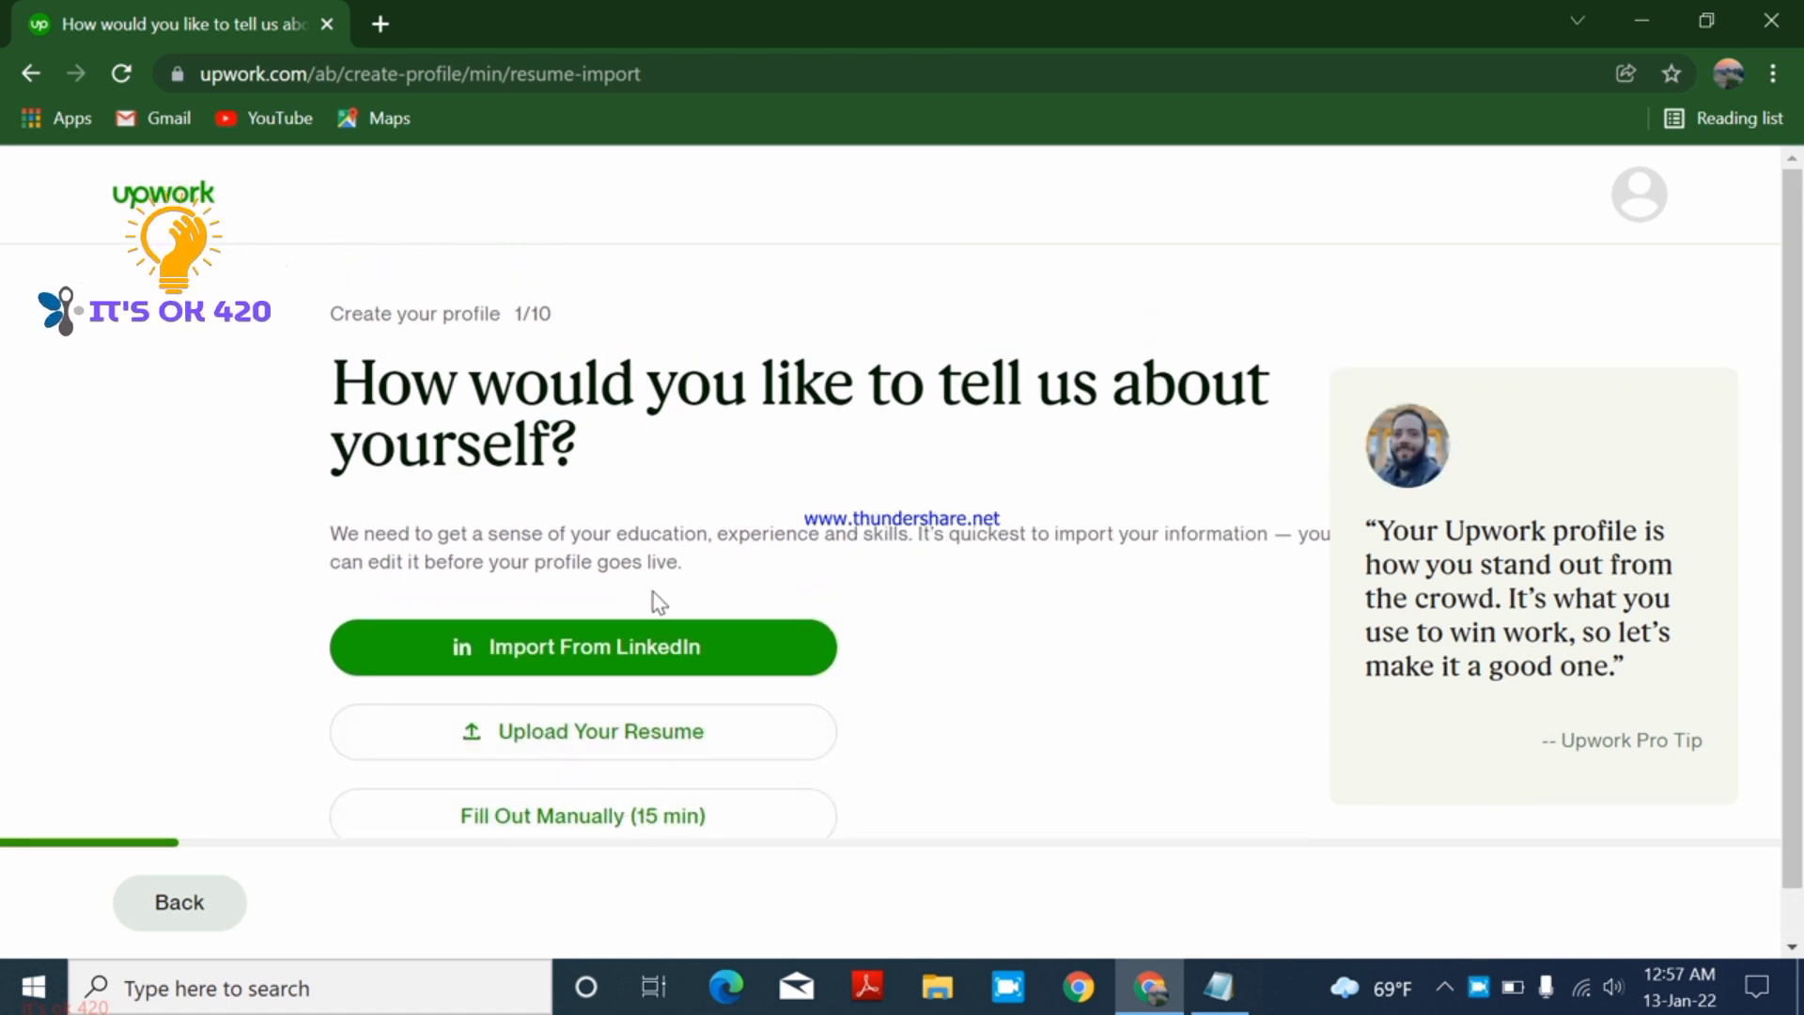
# - Choose to fill out the profile manually
pyautogui.scroll(-1, 658, 601)
pyautogui.scroll(1, 846, 780)
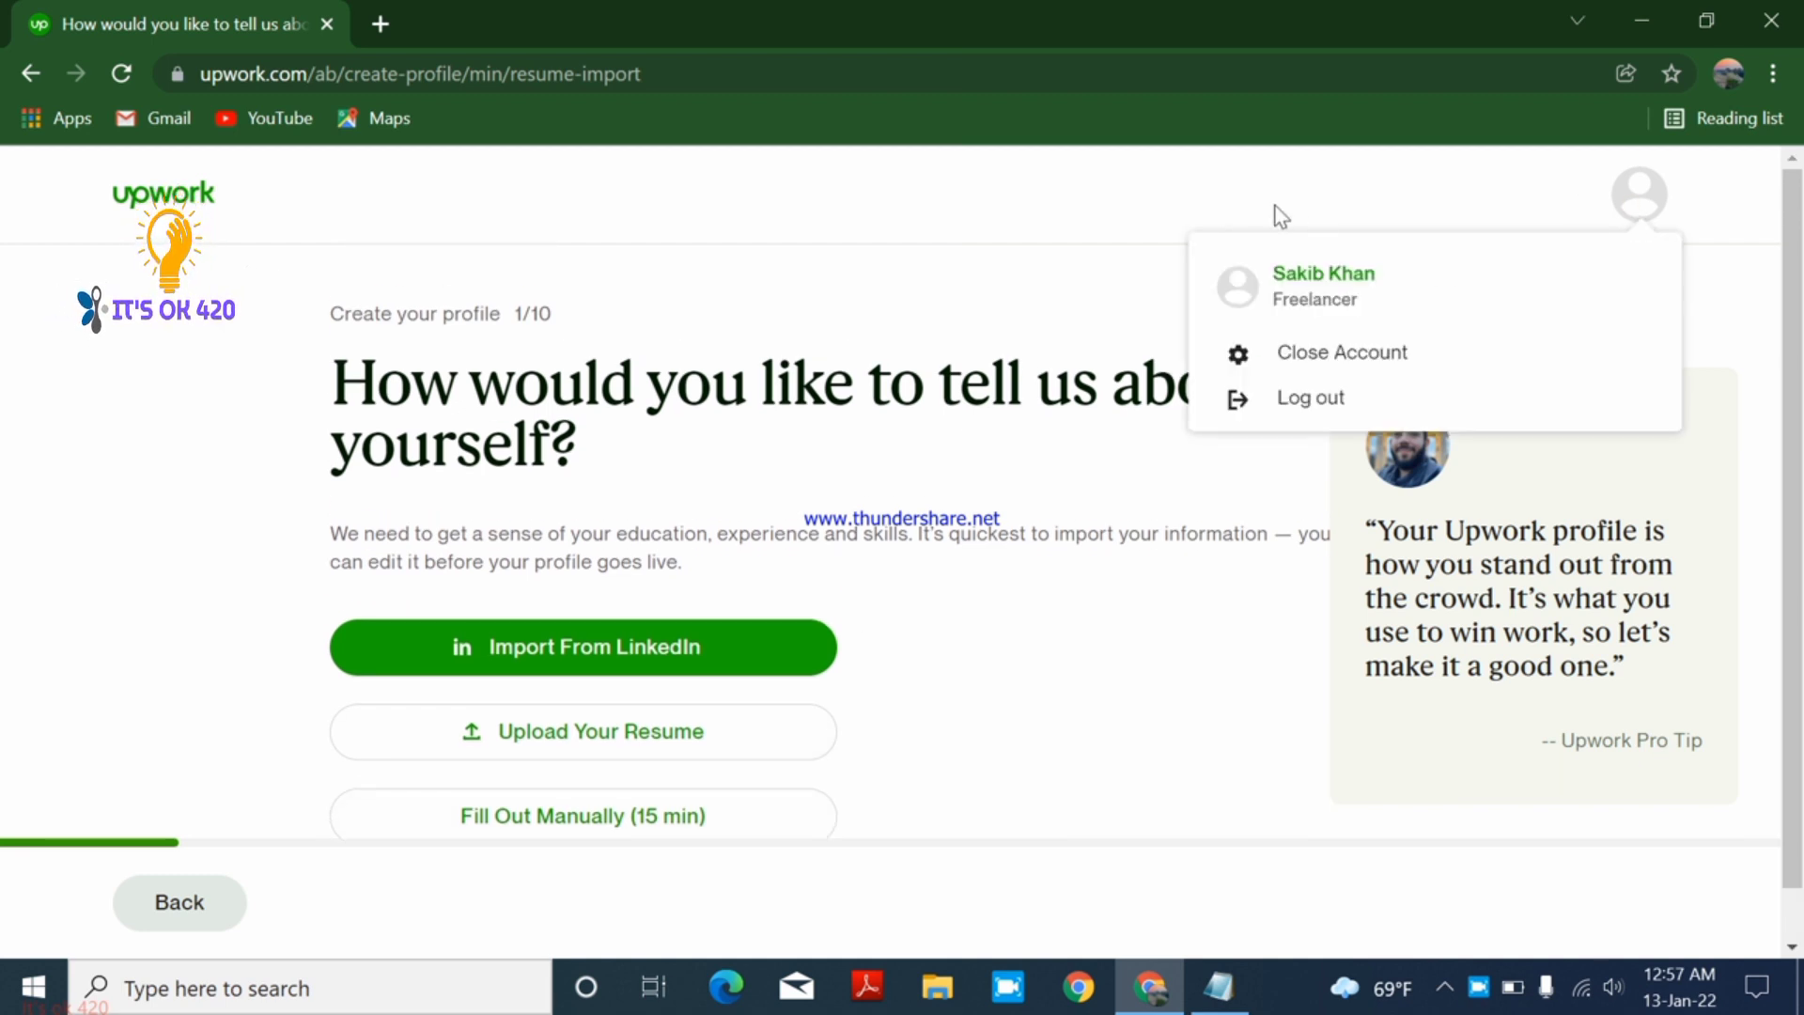
pyautogui.scroll(-1, 737, 570)
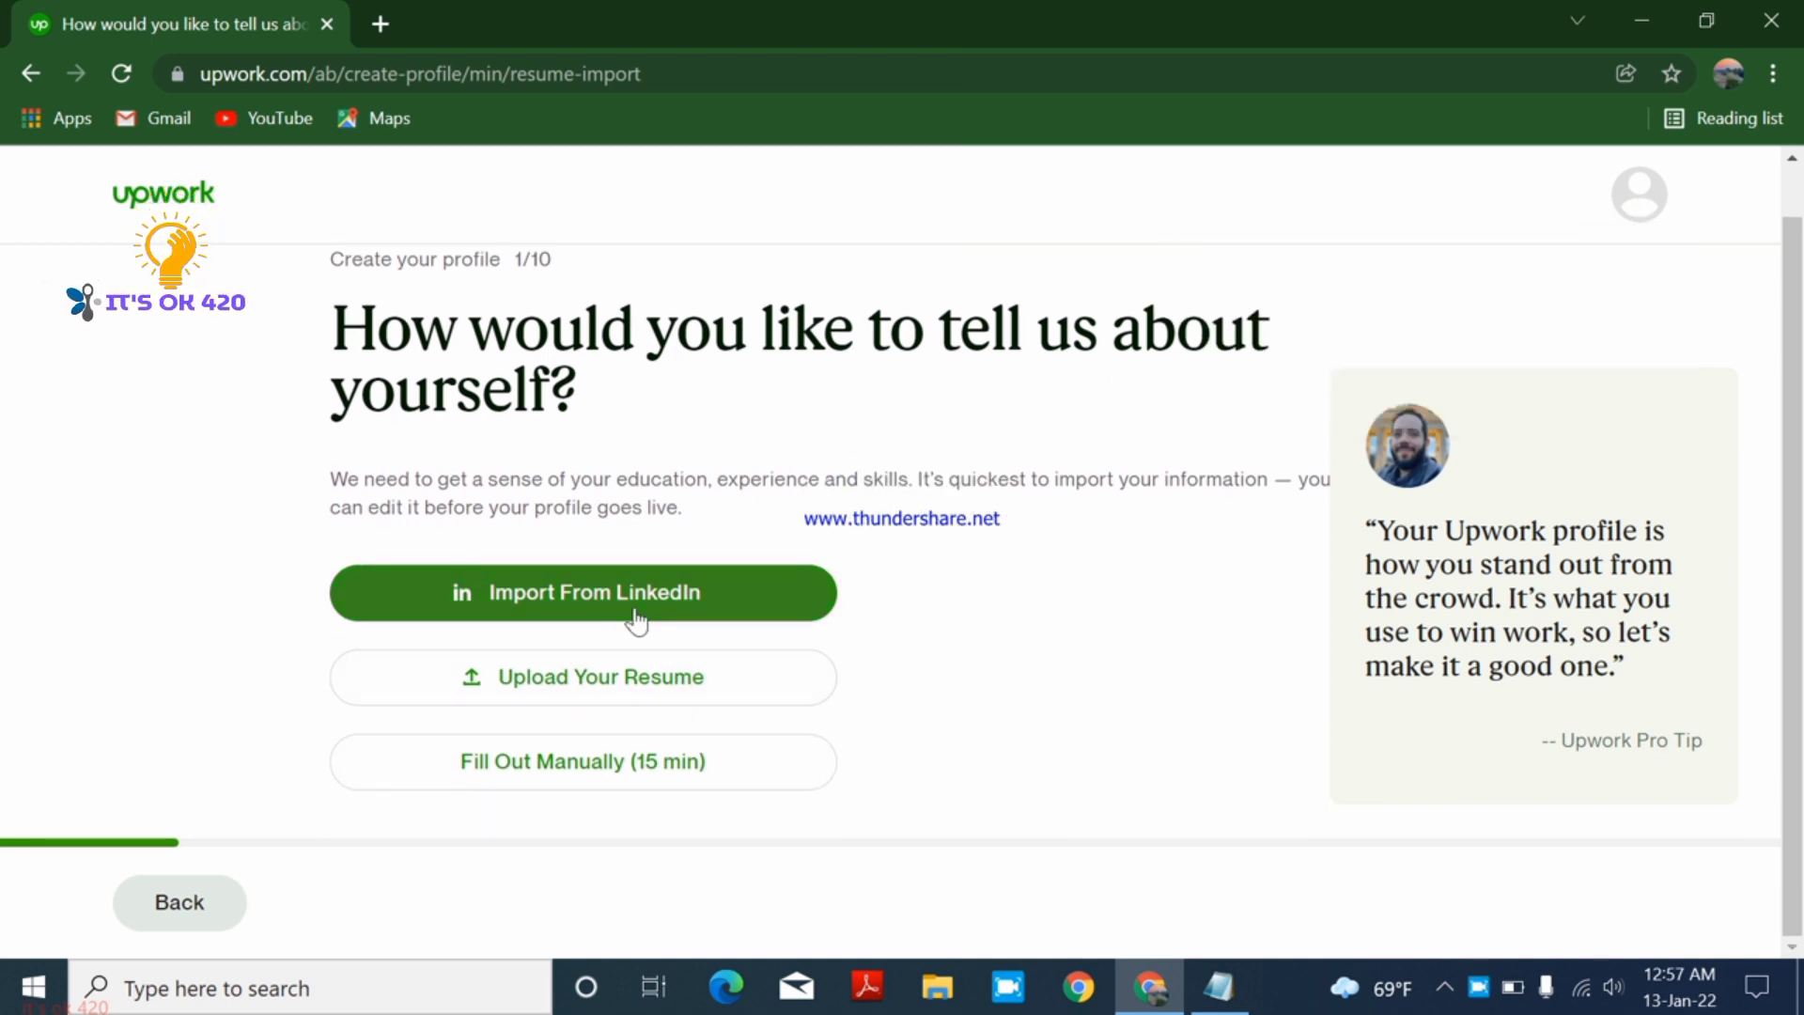
pyautogui.click(595, 777)
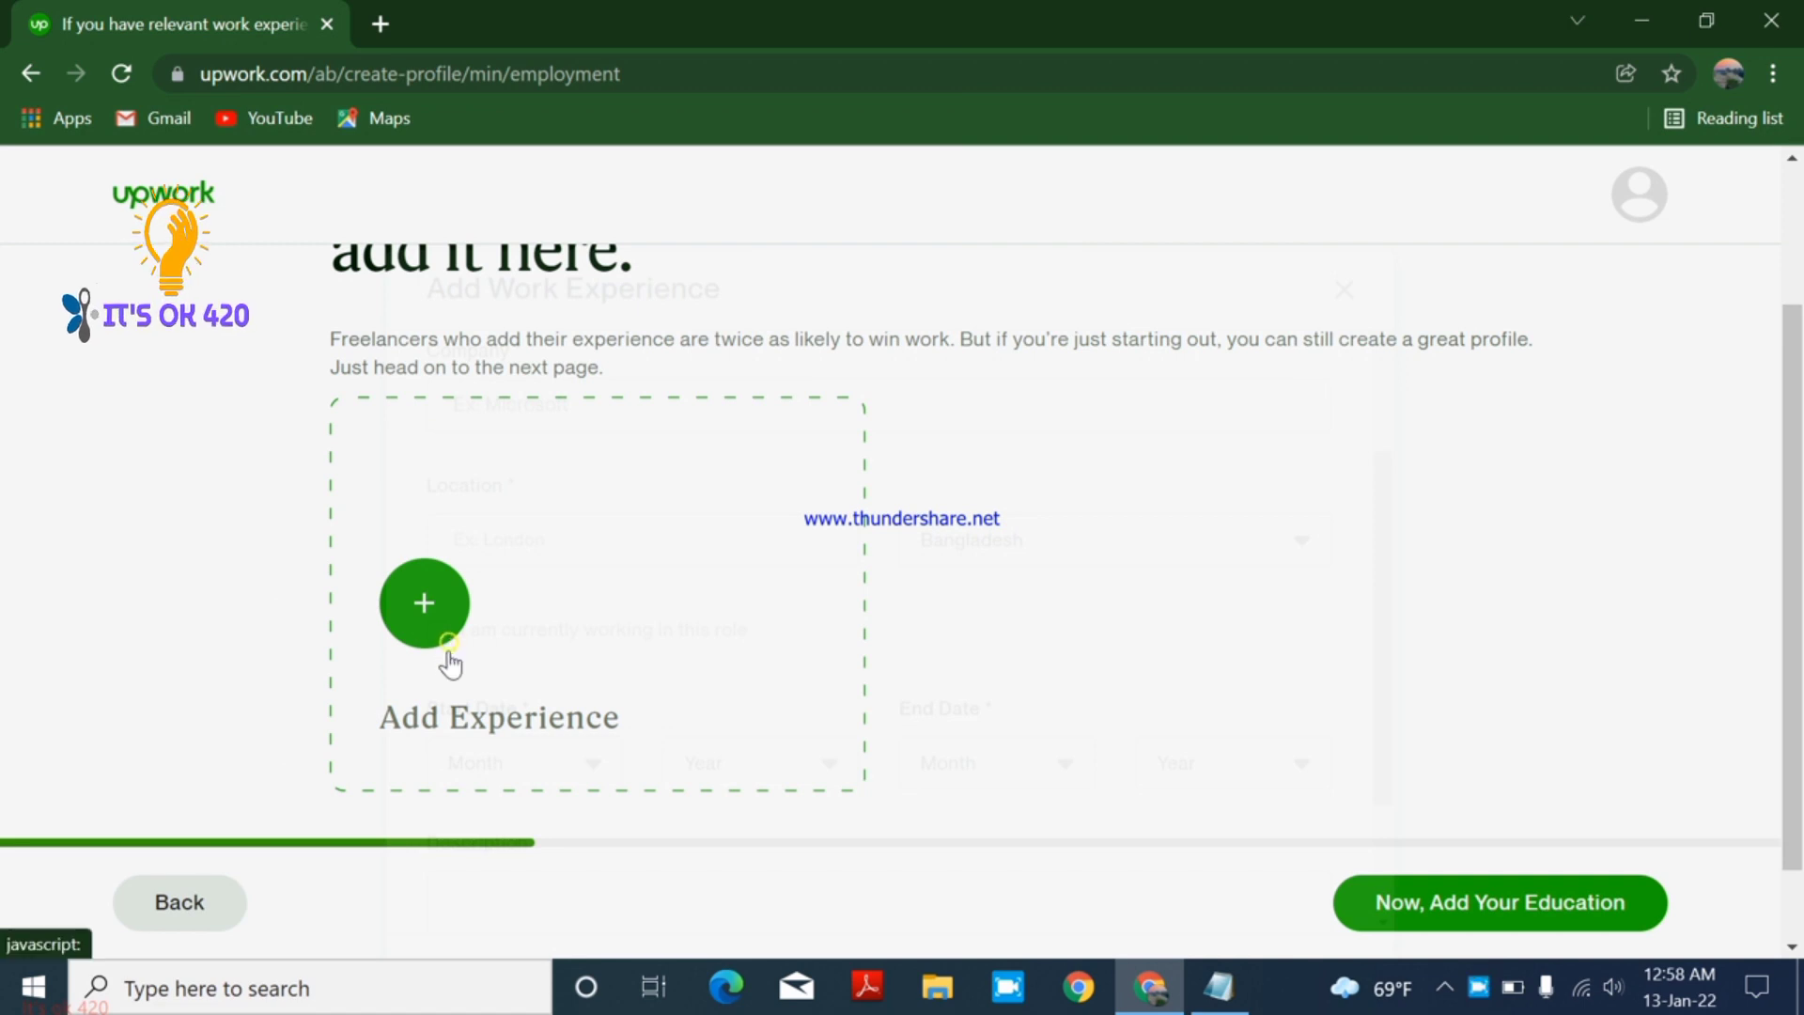
# - Add work experience as Computer and Information Systems Manager at Microsoft
pyautogui.click(426, 622)
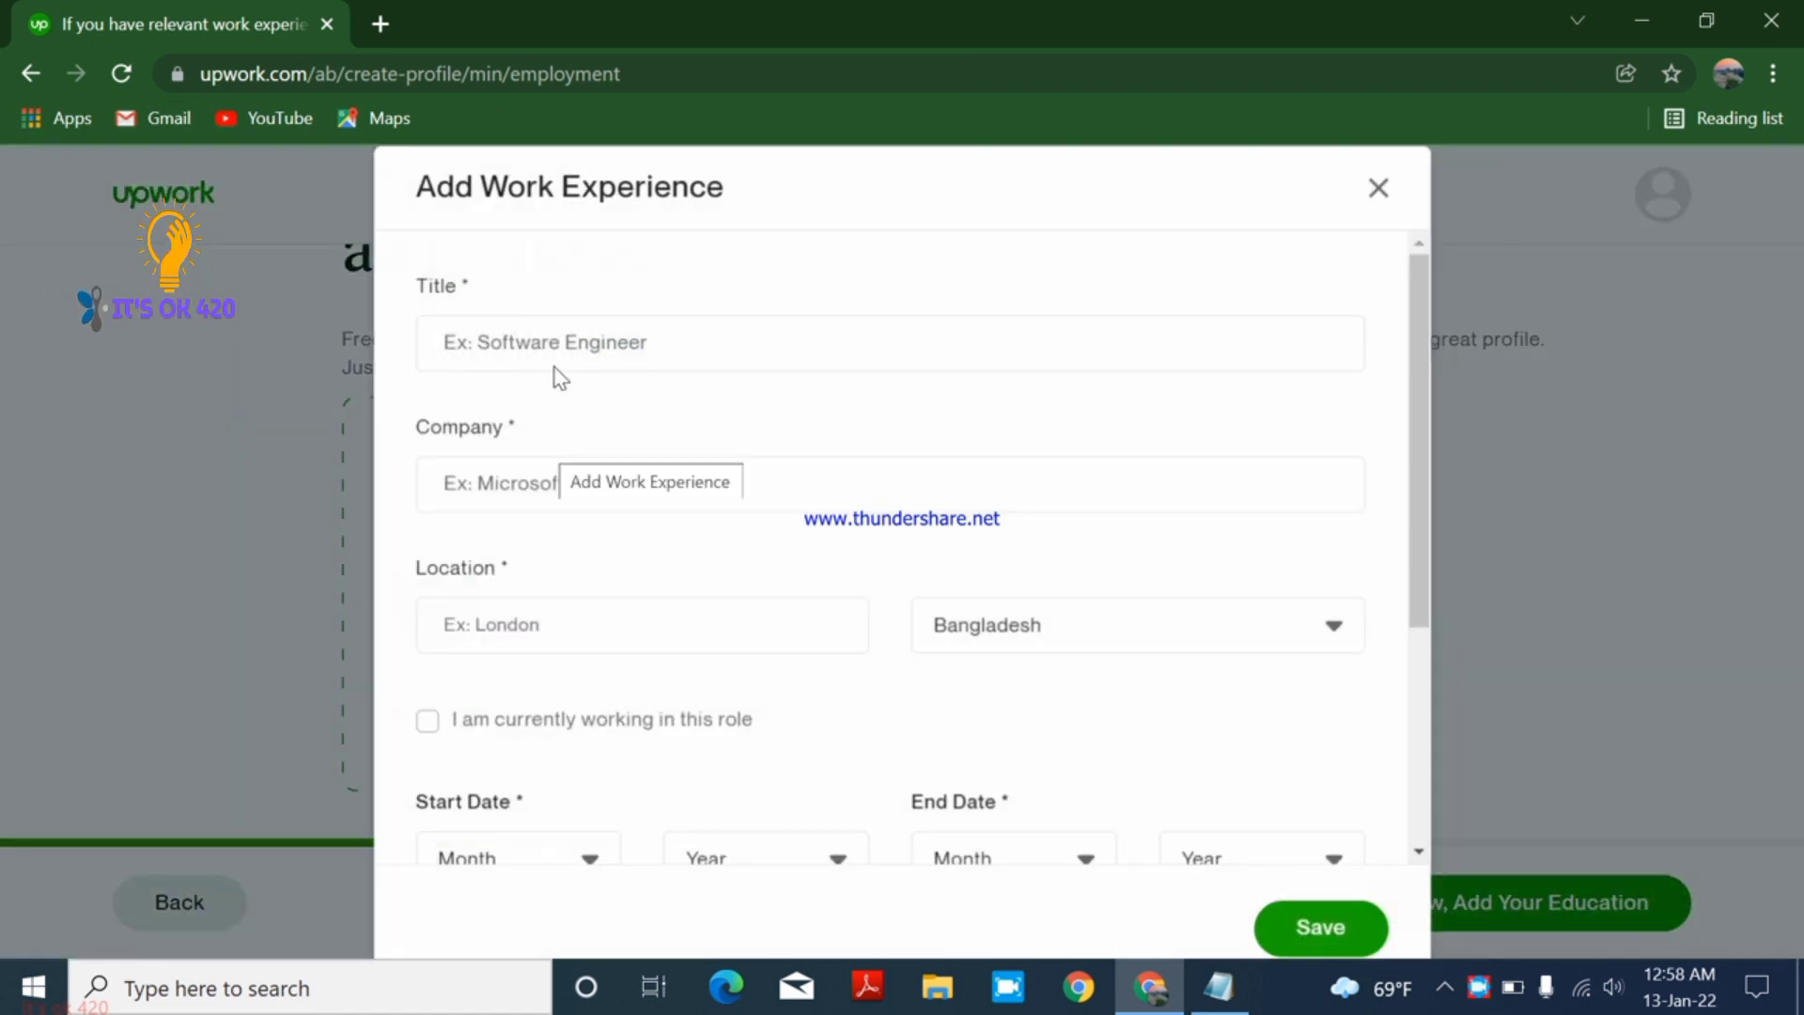
pyautogui.click(683, 341)
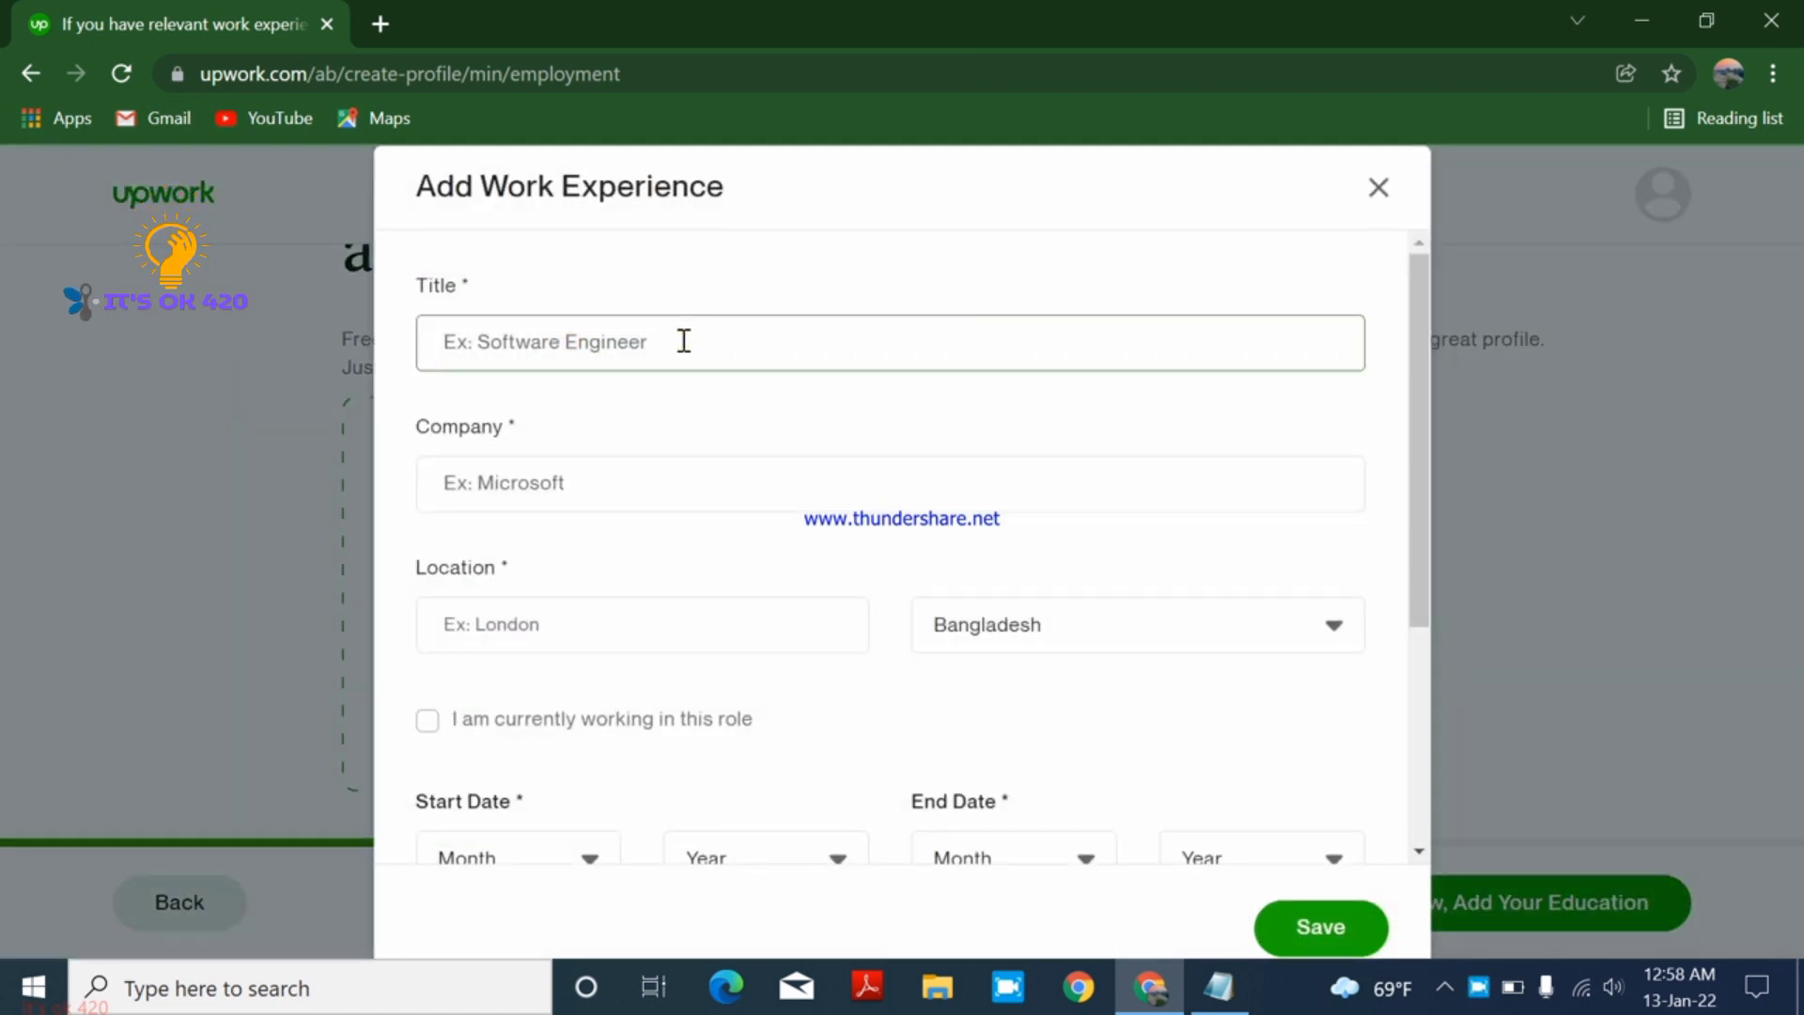
pyautogui.write('s')
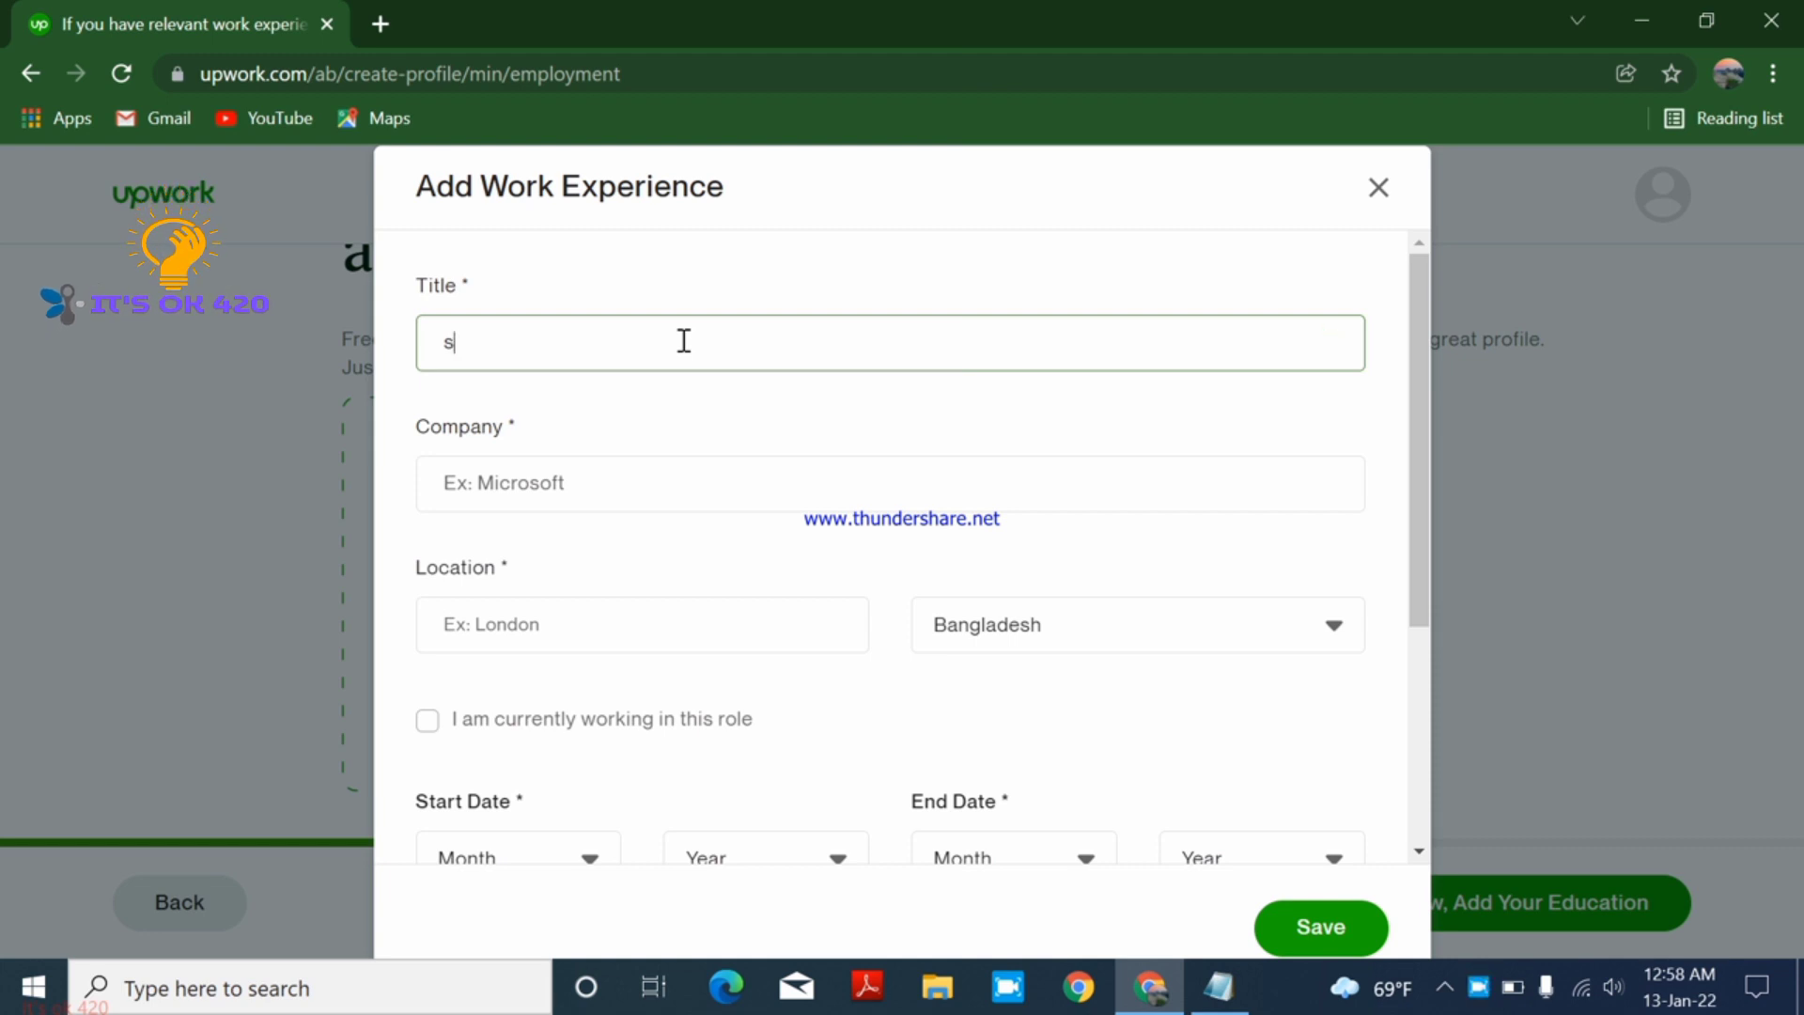
pyautogui.press('BackSpace')
pyautogui.write('computer')
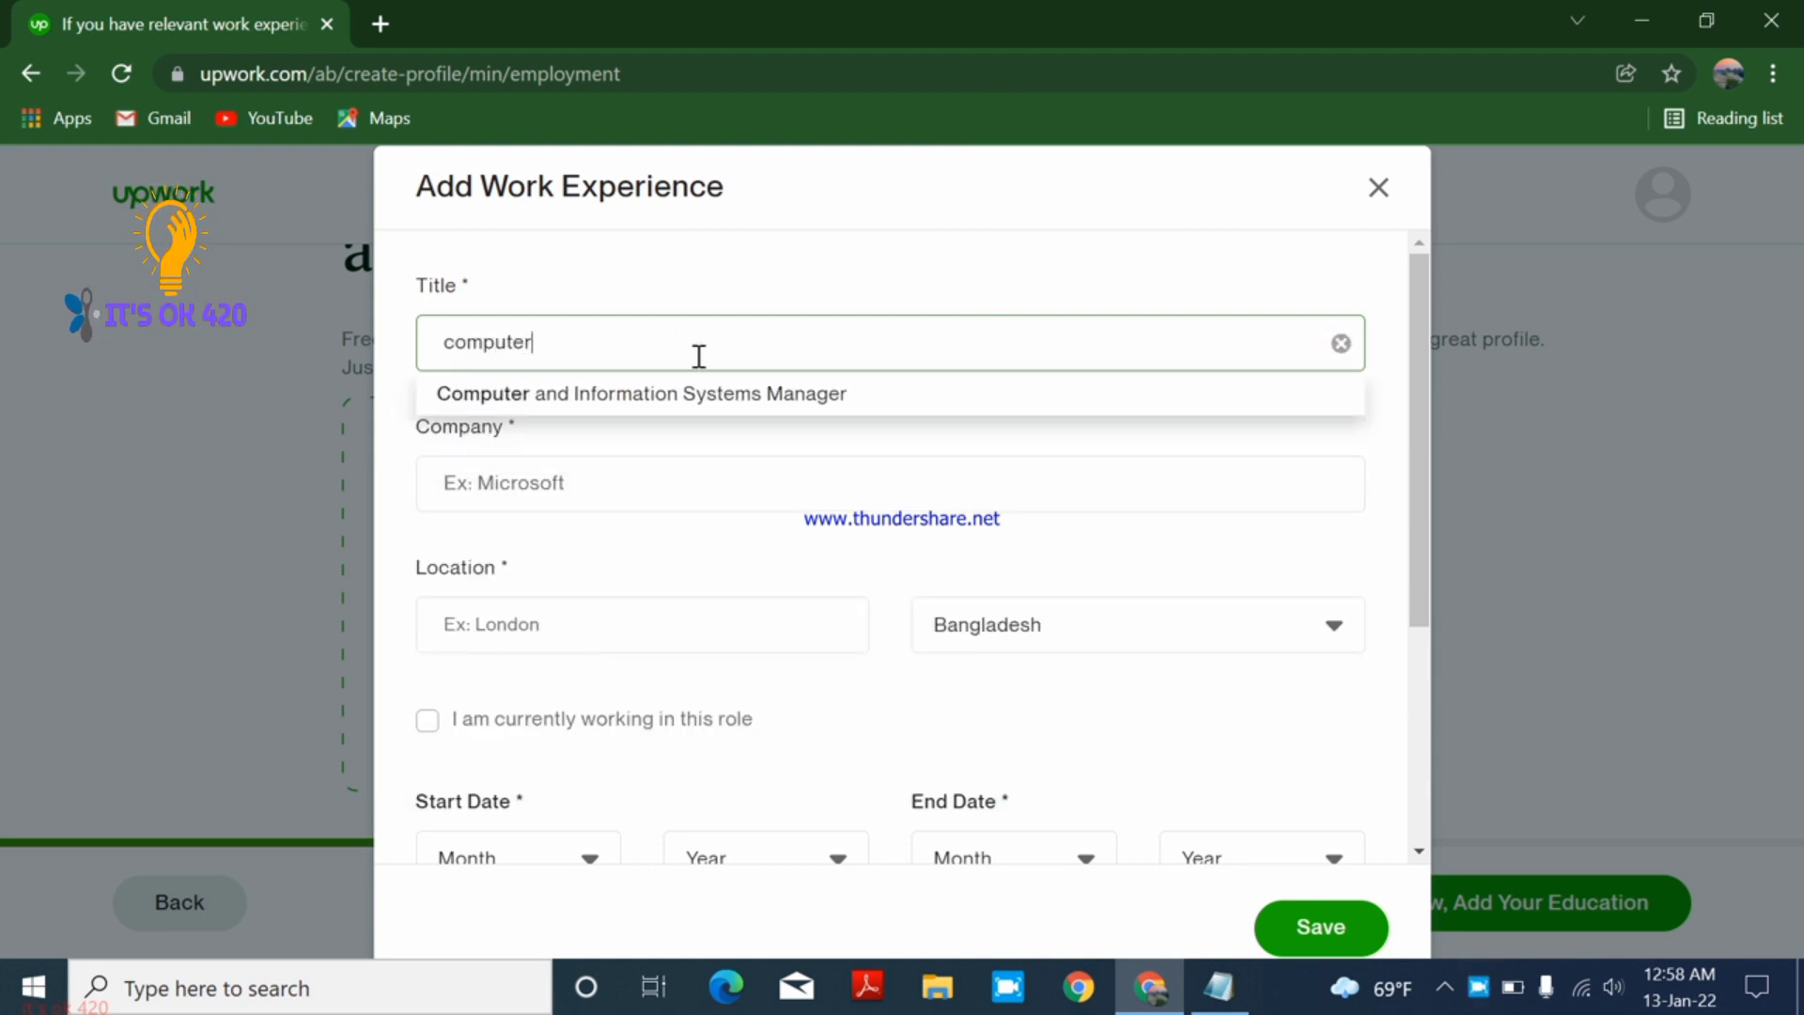
pyautogui.click(714, 395)
pyautogui.click(627, 495)
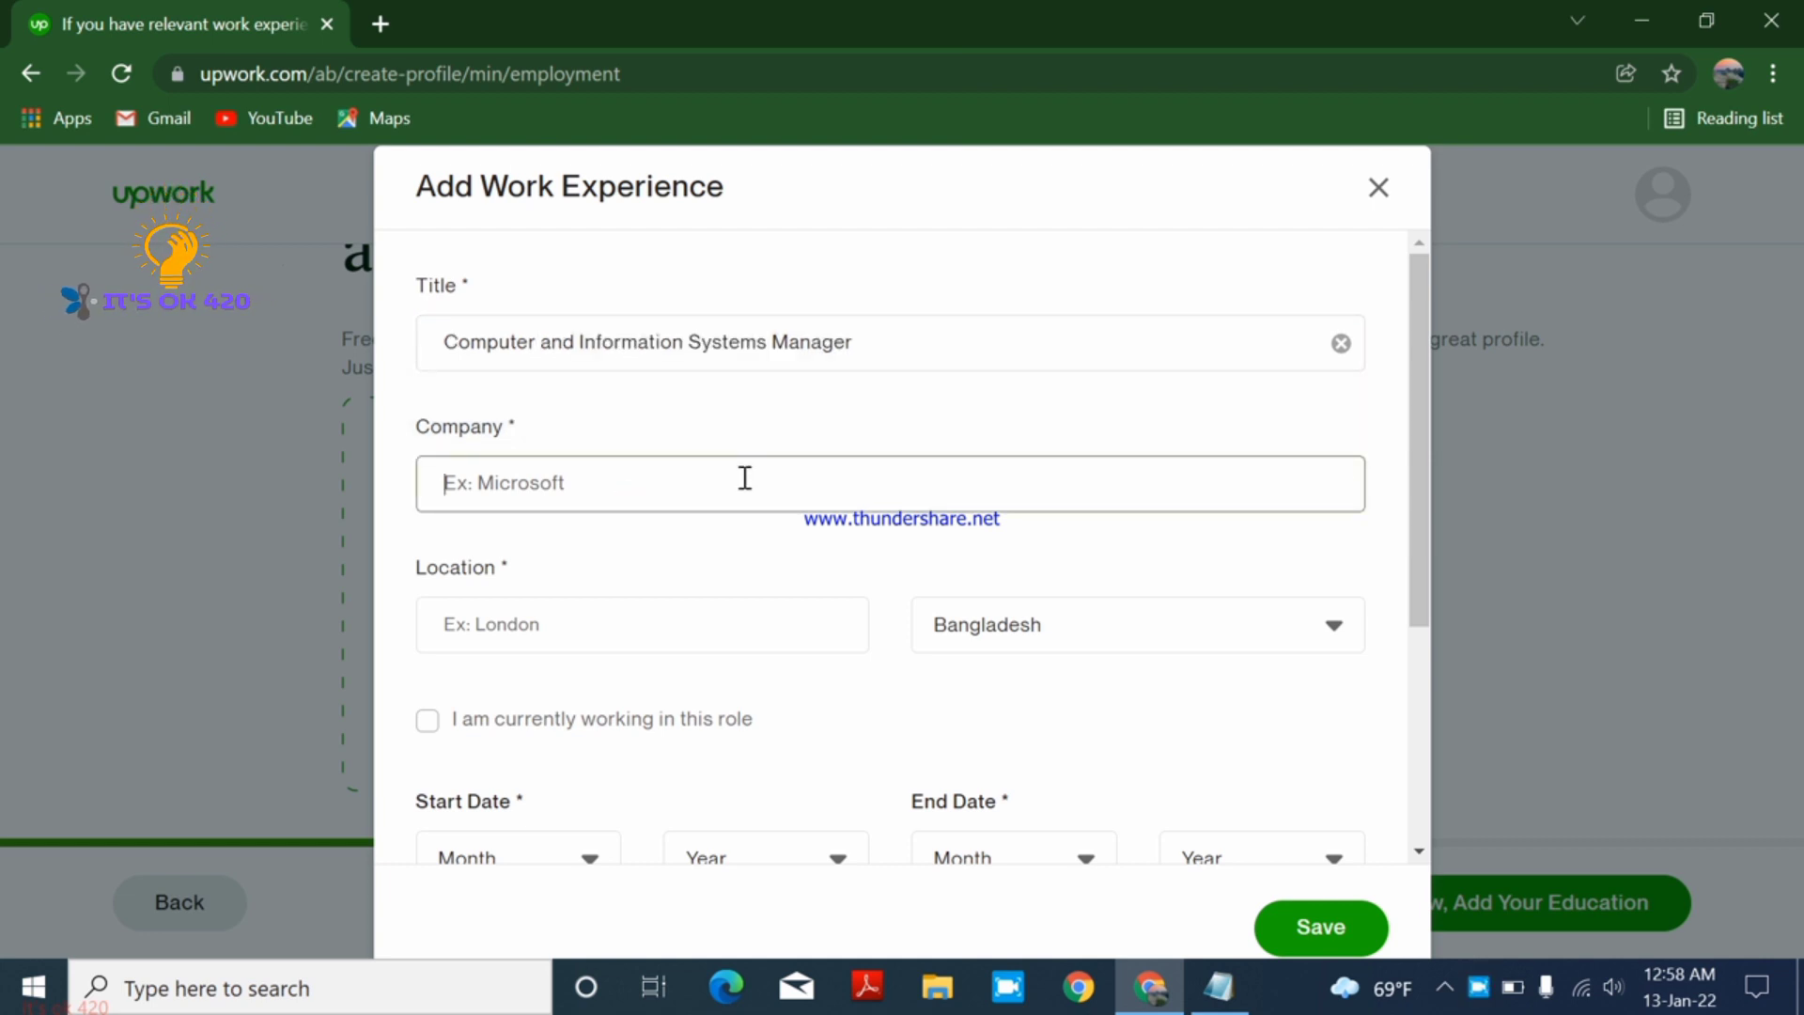
pyautogui.write('mic')
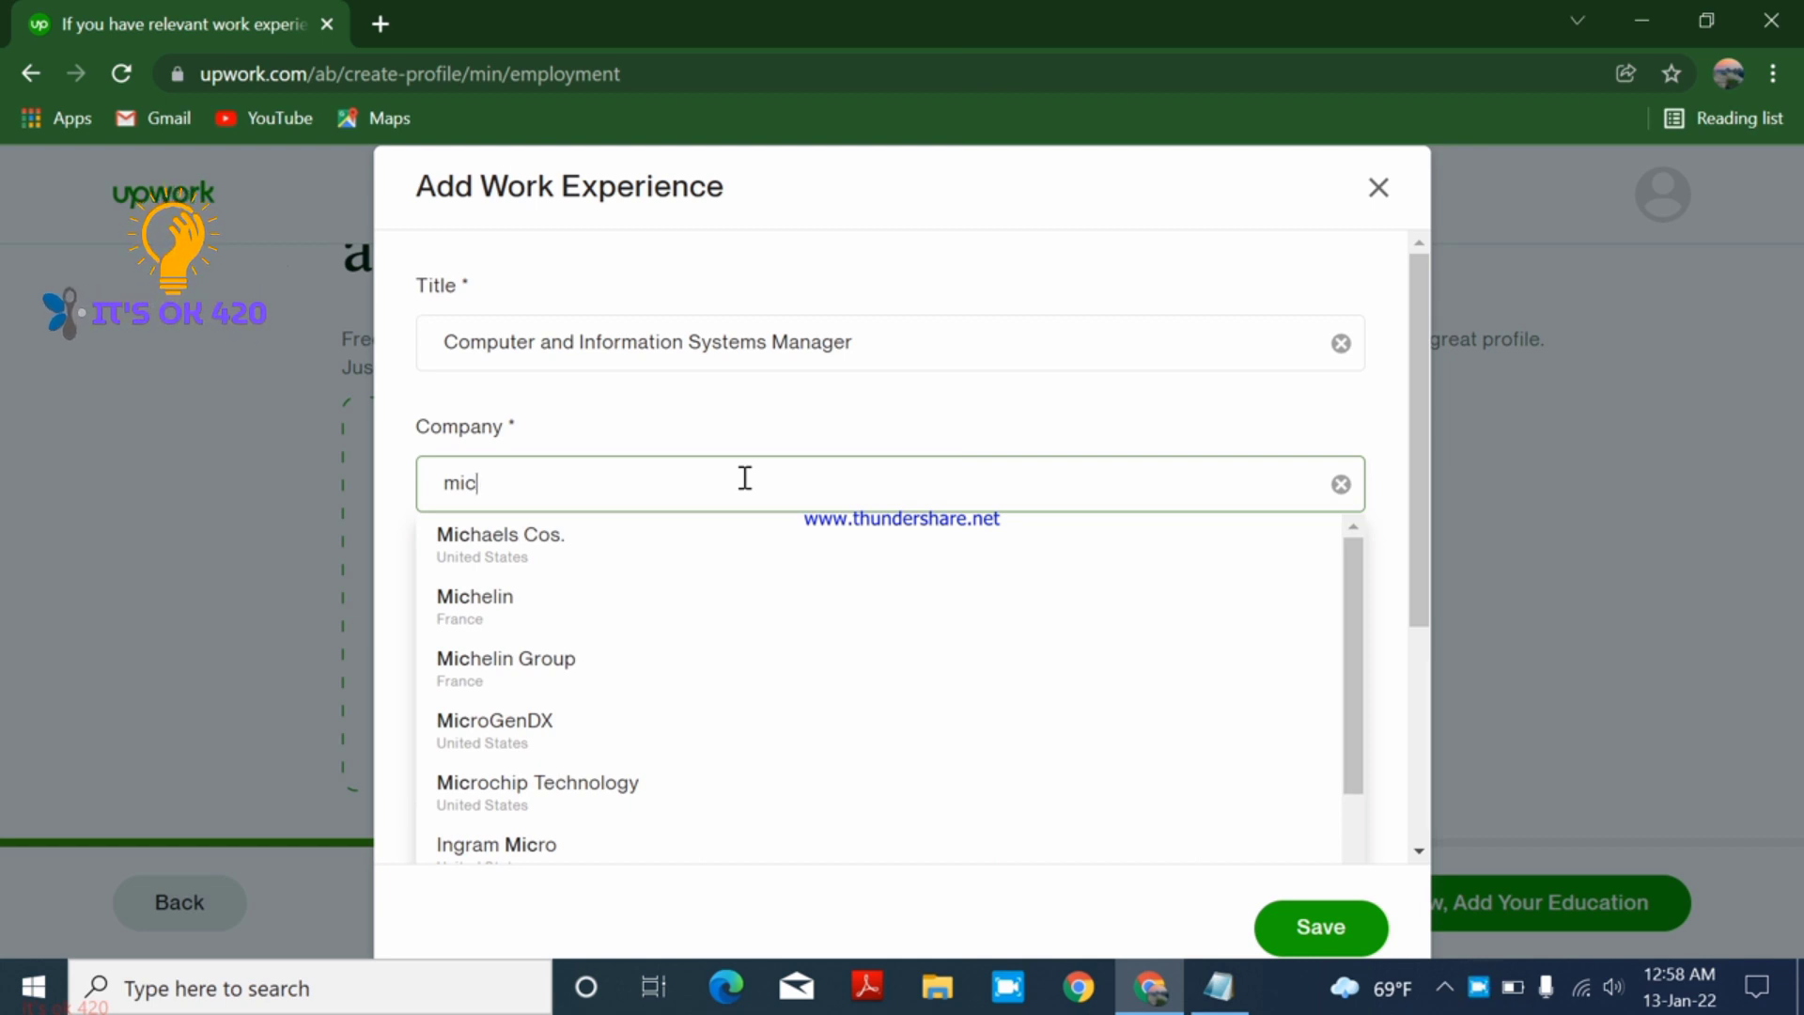
pyautogui.write('ros')
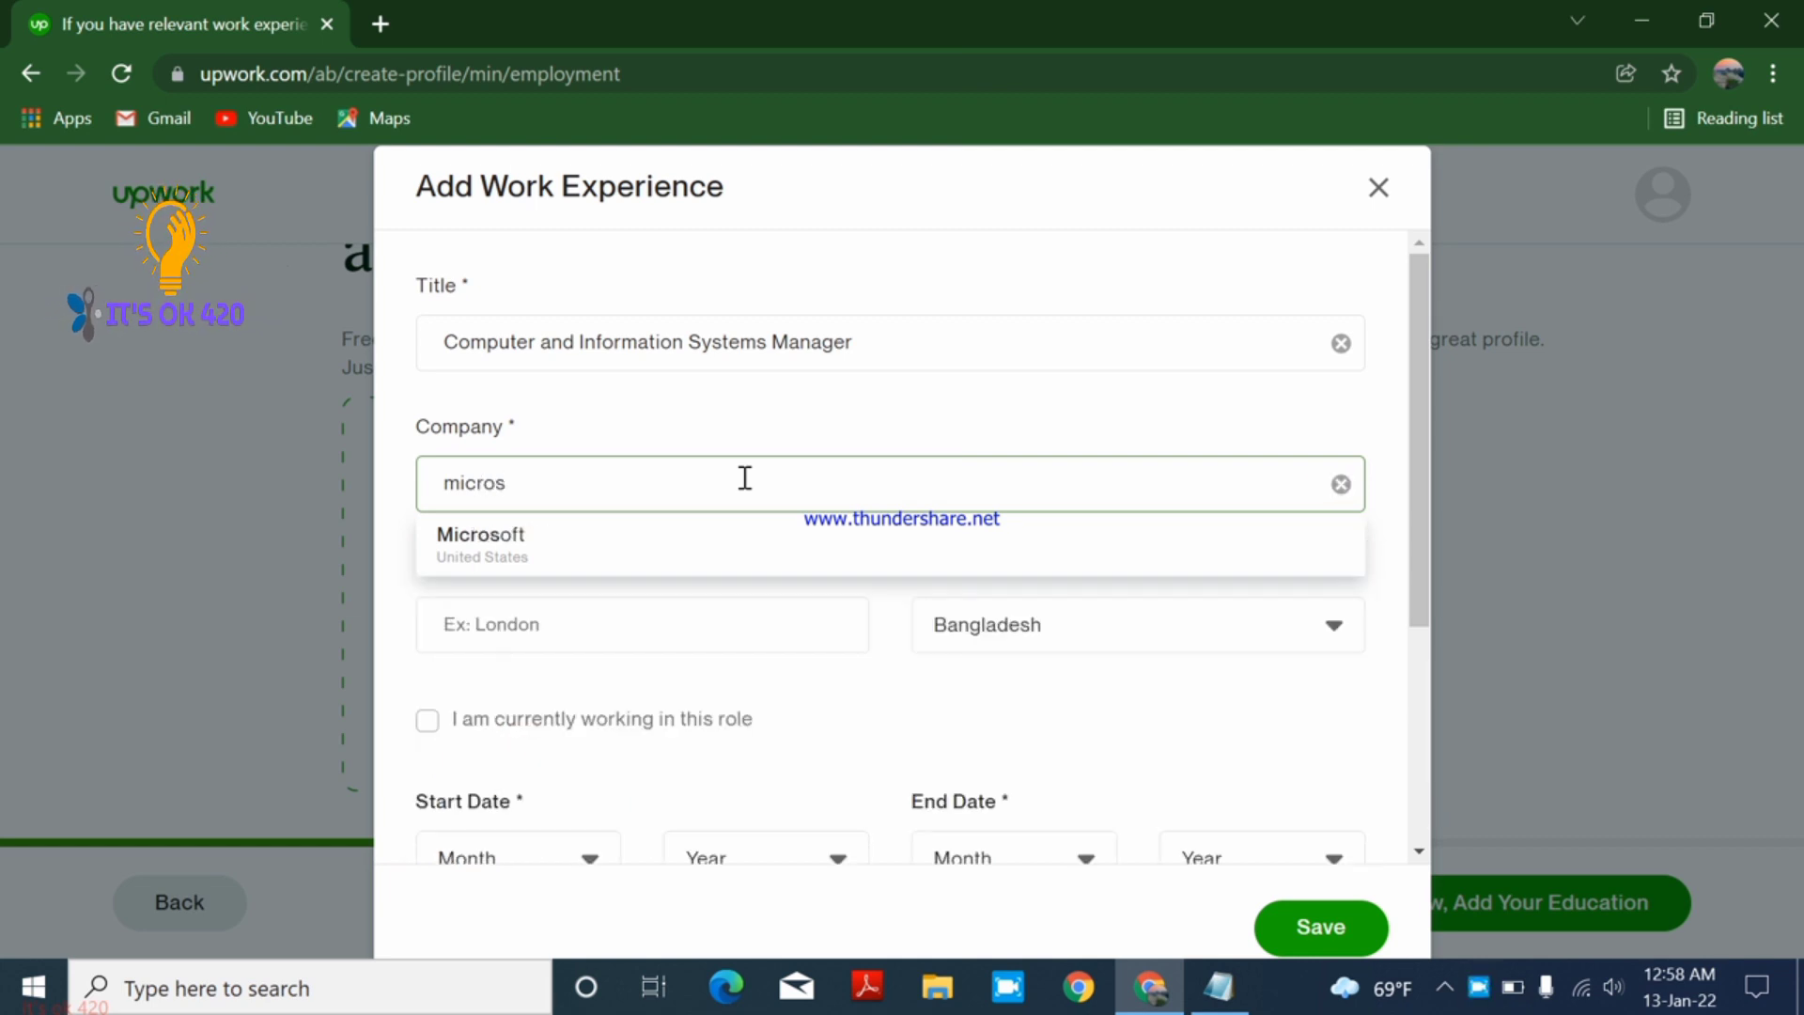
pyautogui.click(711, 537)
# - Enter Bangladesh as the location and mark it as the current role
pyautogui.click(640, 620)
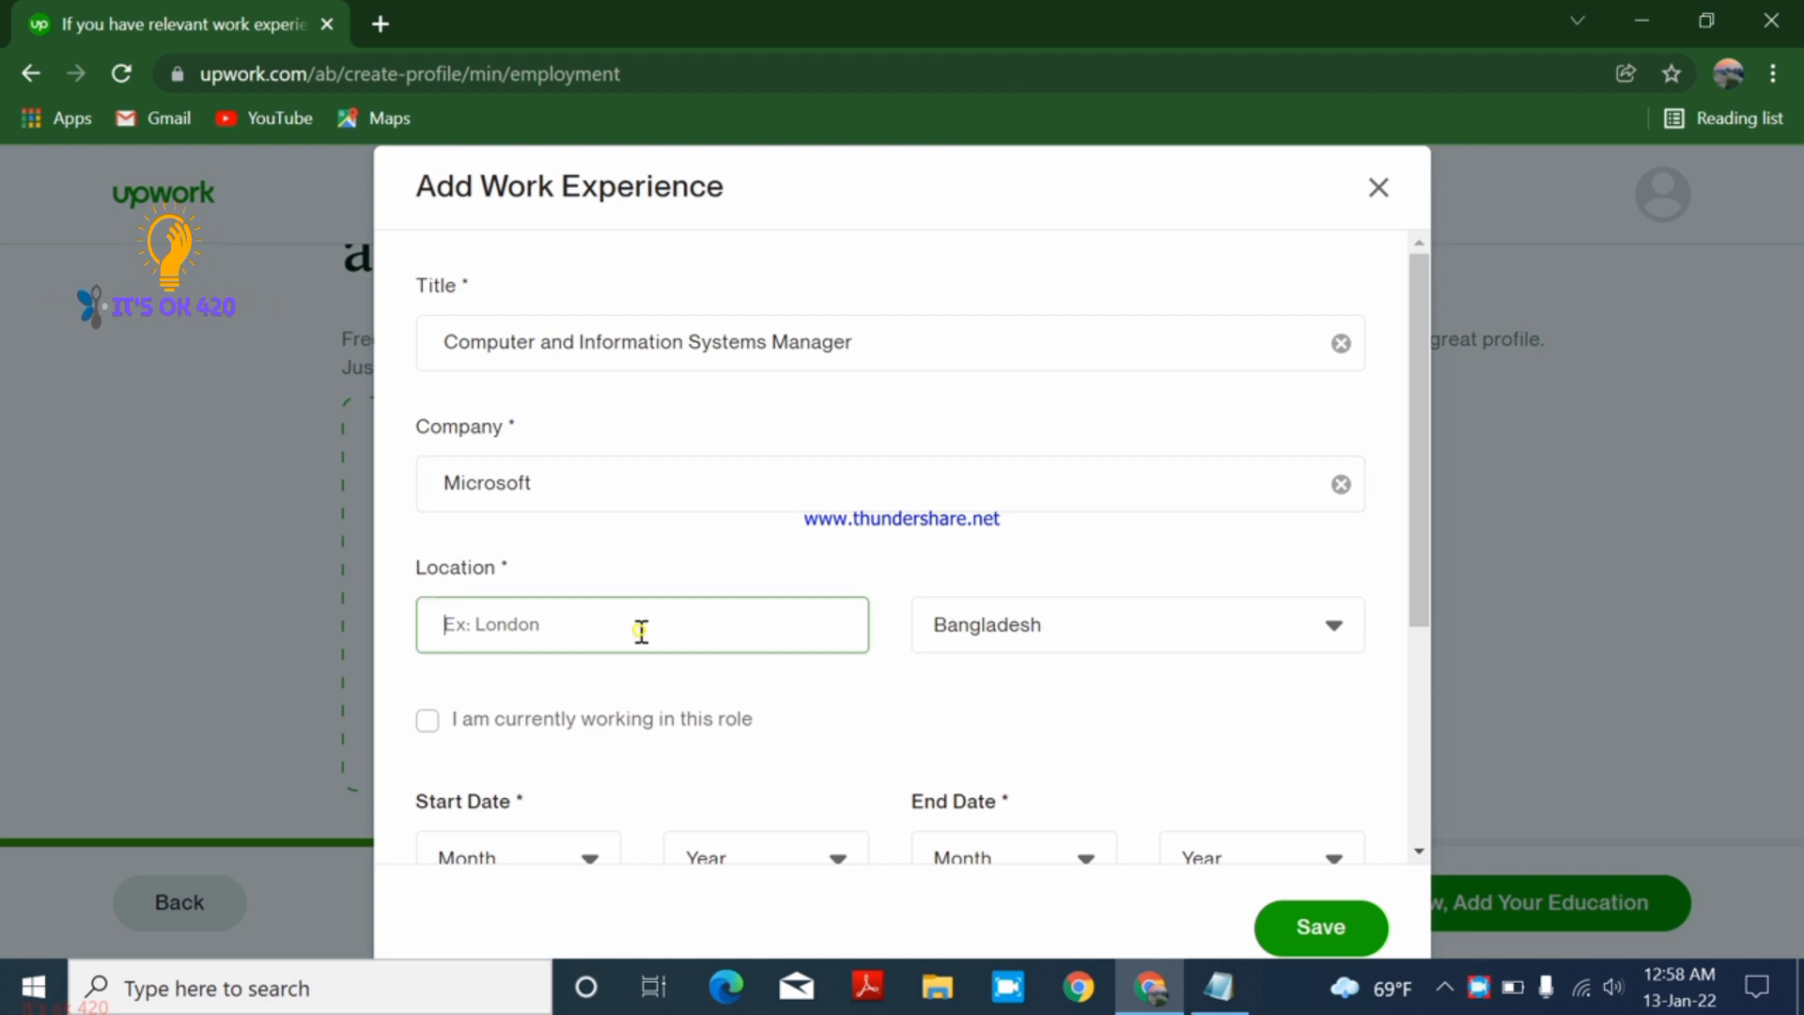
pyautogui.write('b')
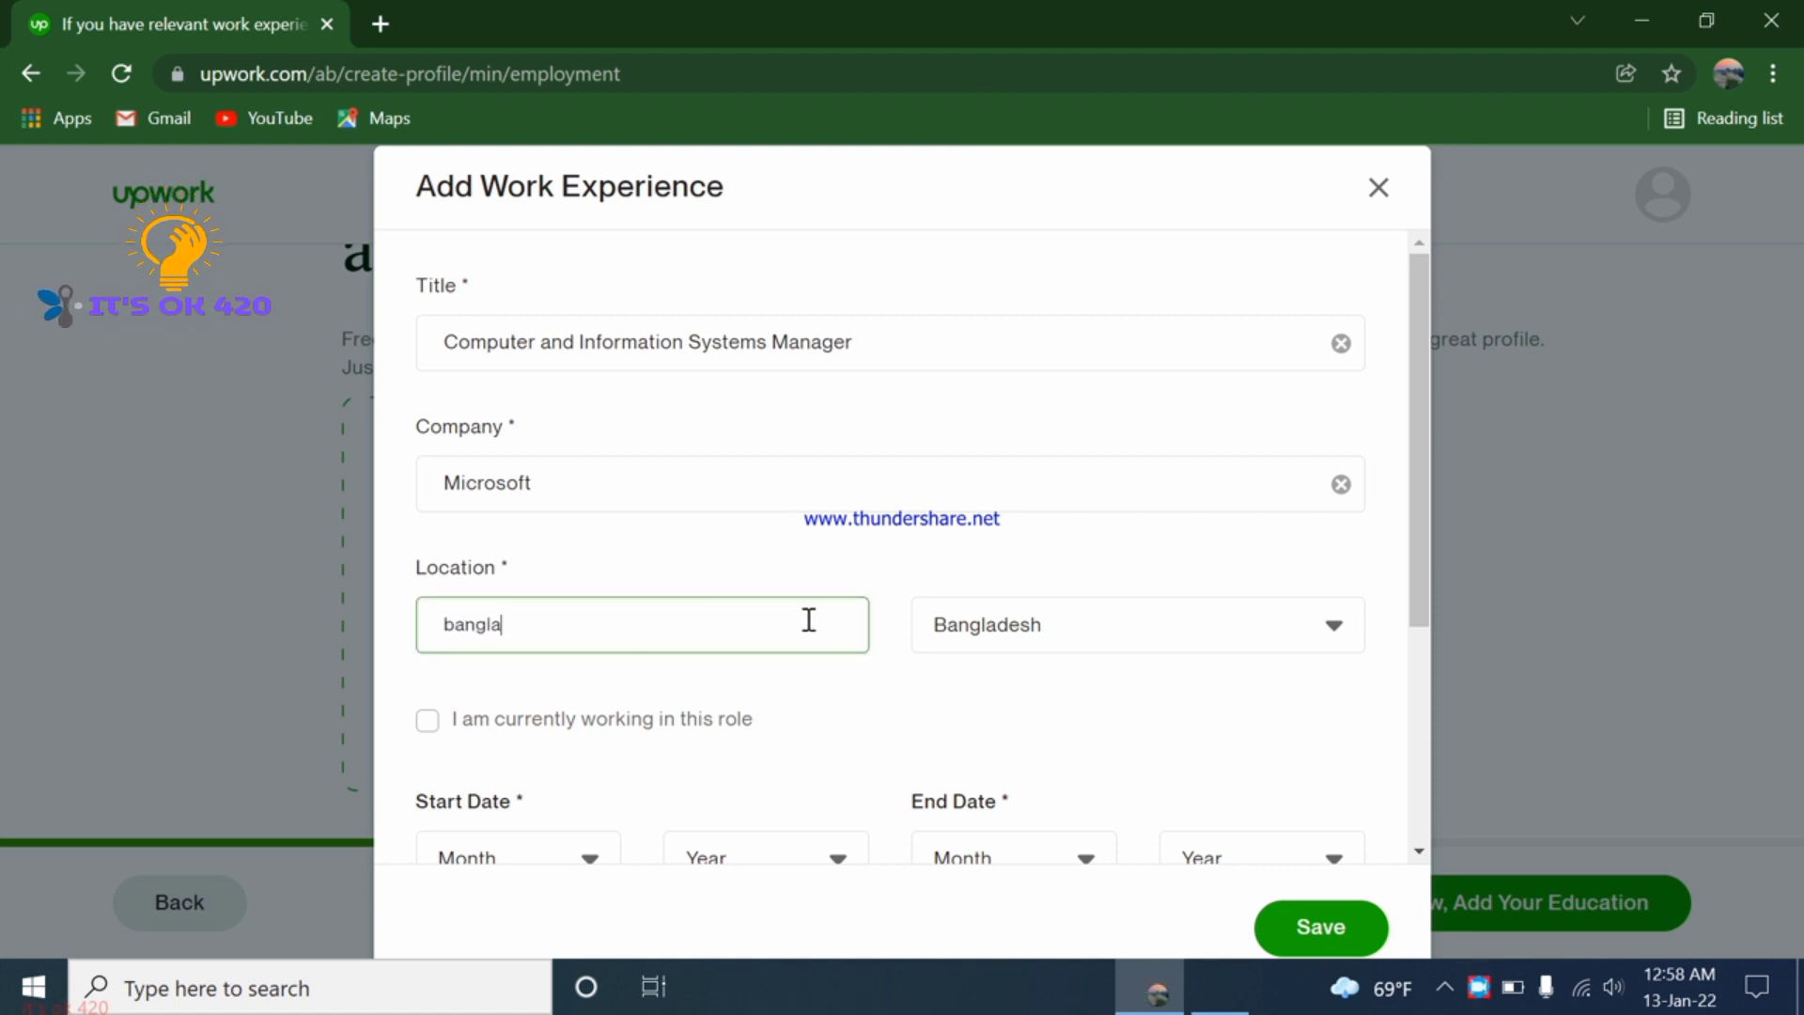
pyautogui.write('angla')
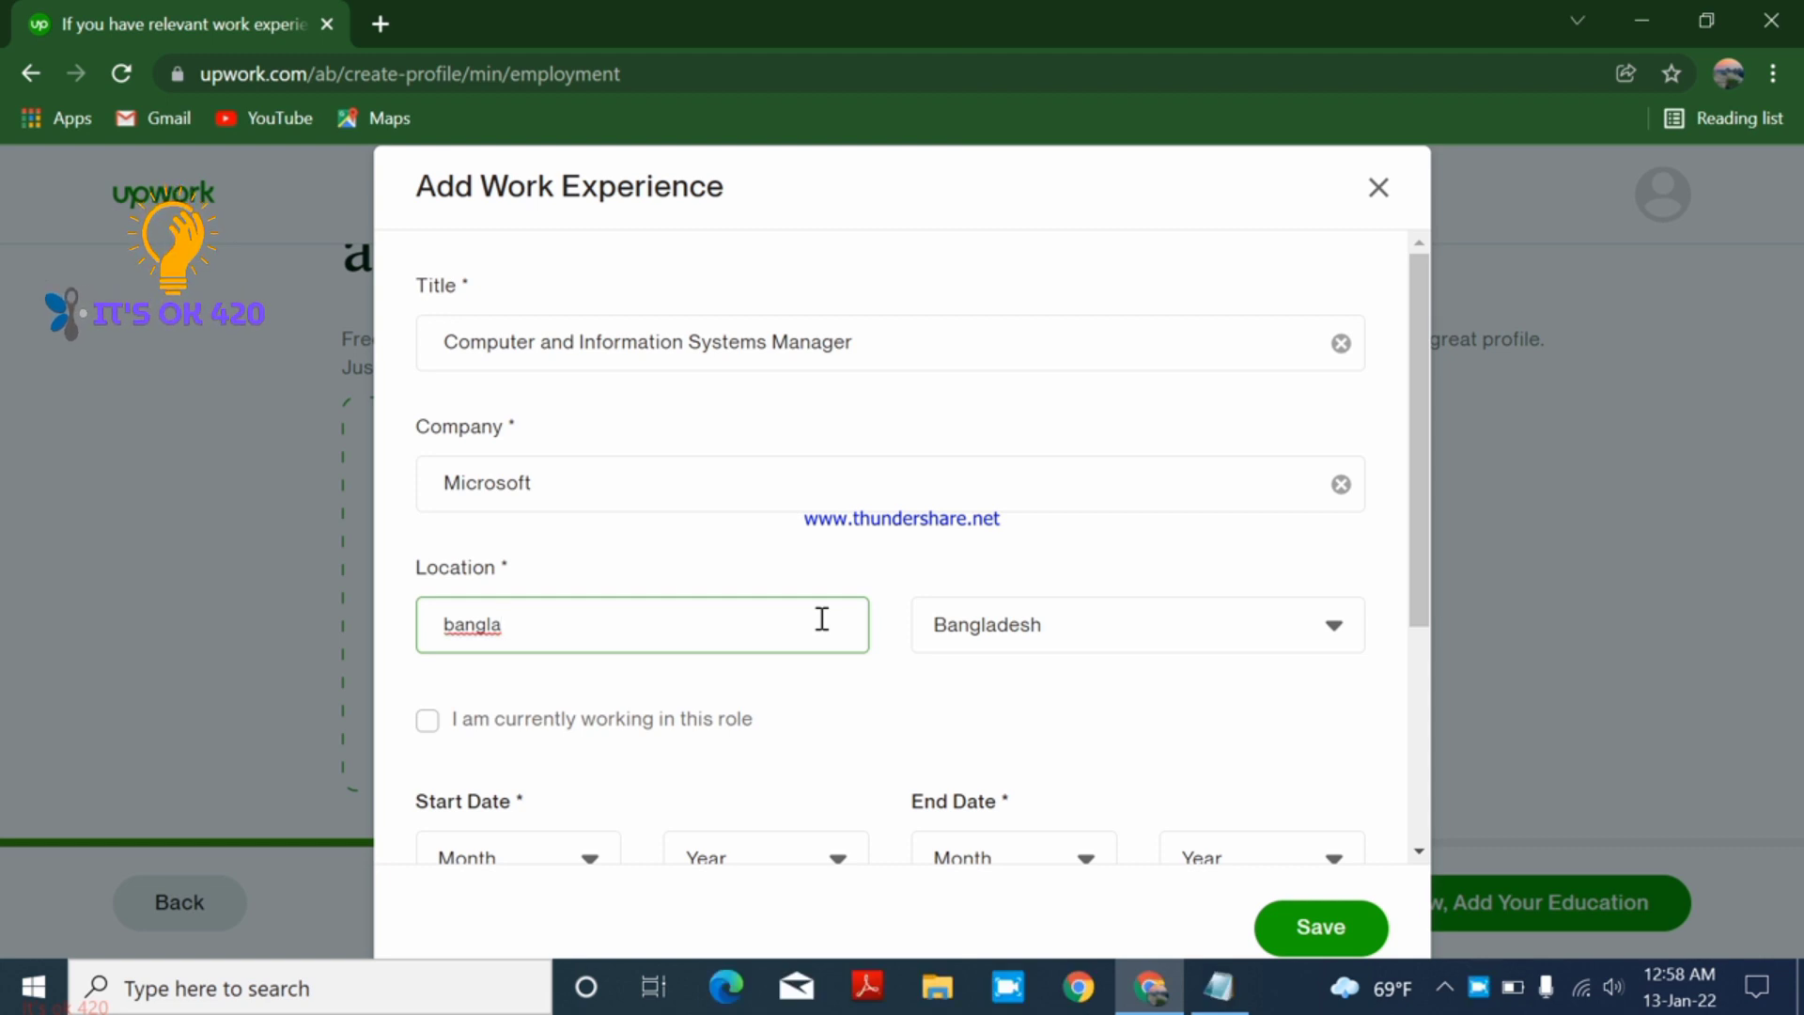
pyautogui.write('desh')
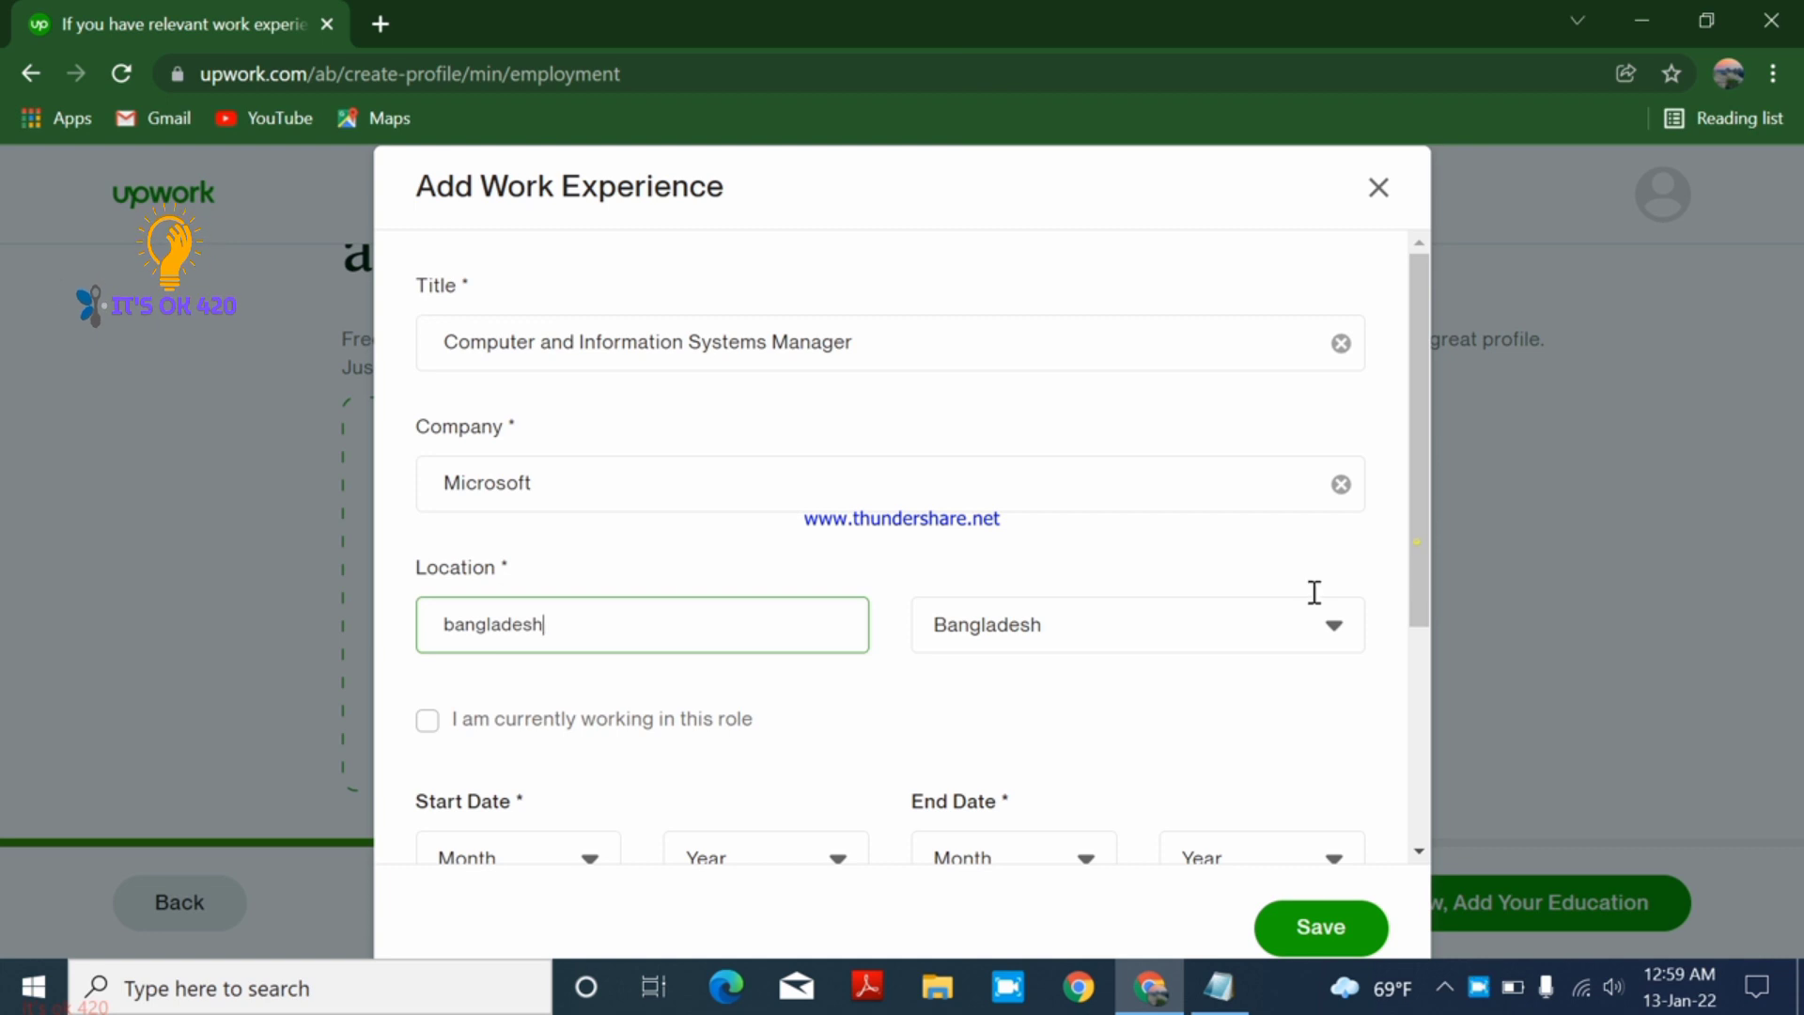
pyautogui.scroll(-1, 1031, 627)
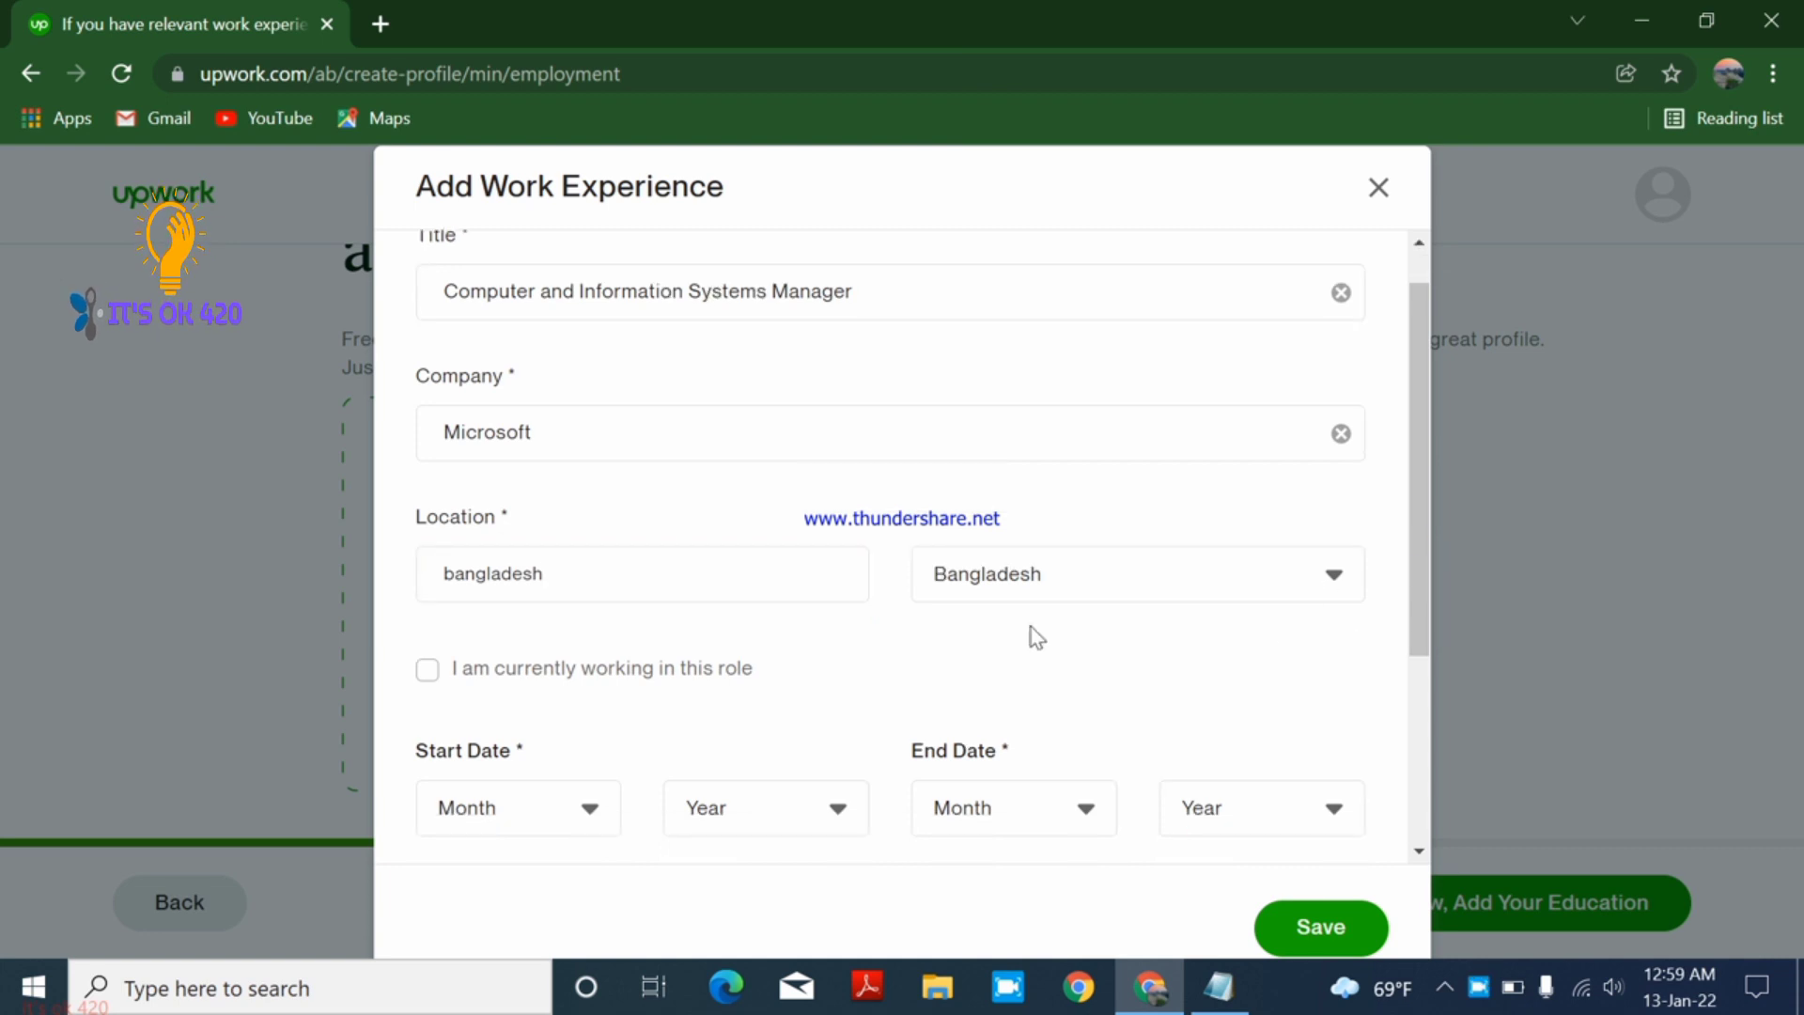
pyautogui.click(431, 671)
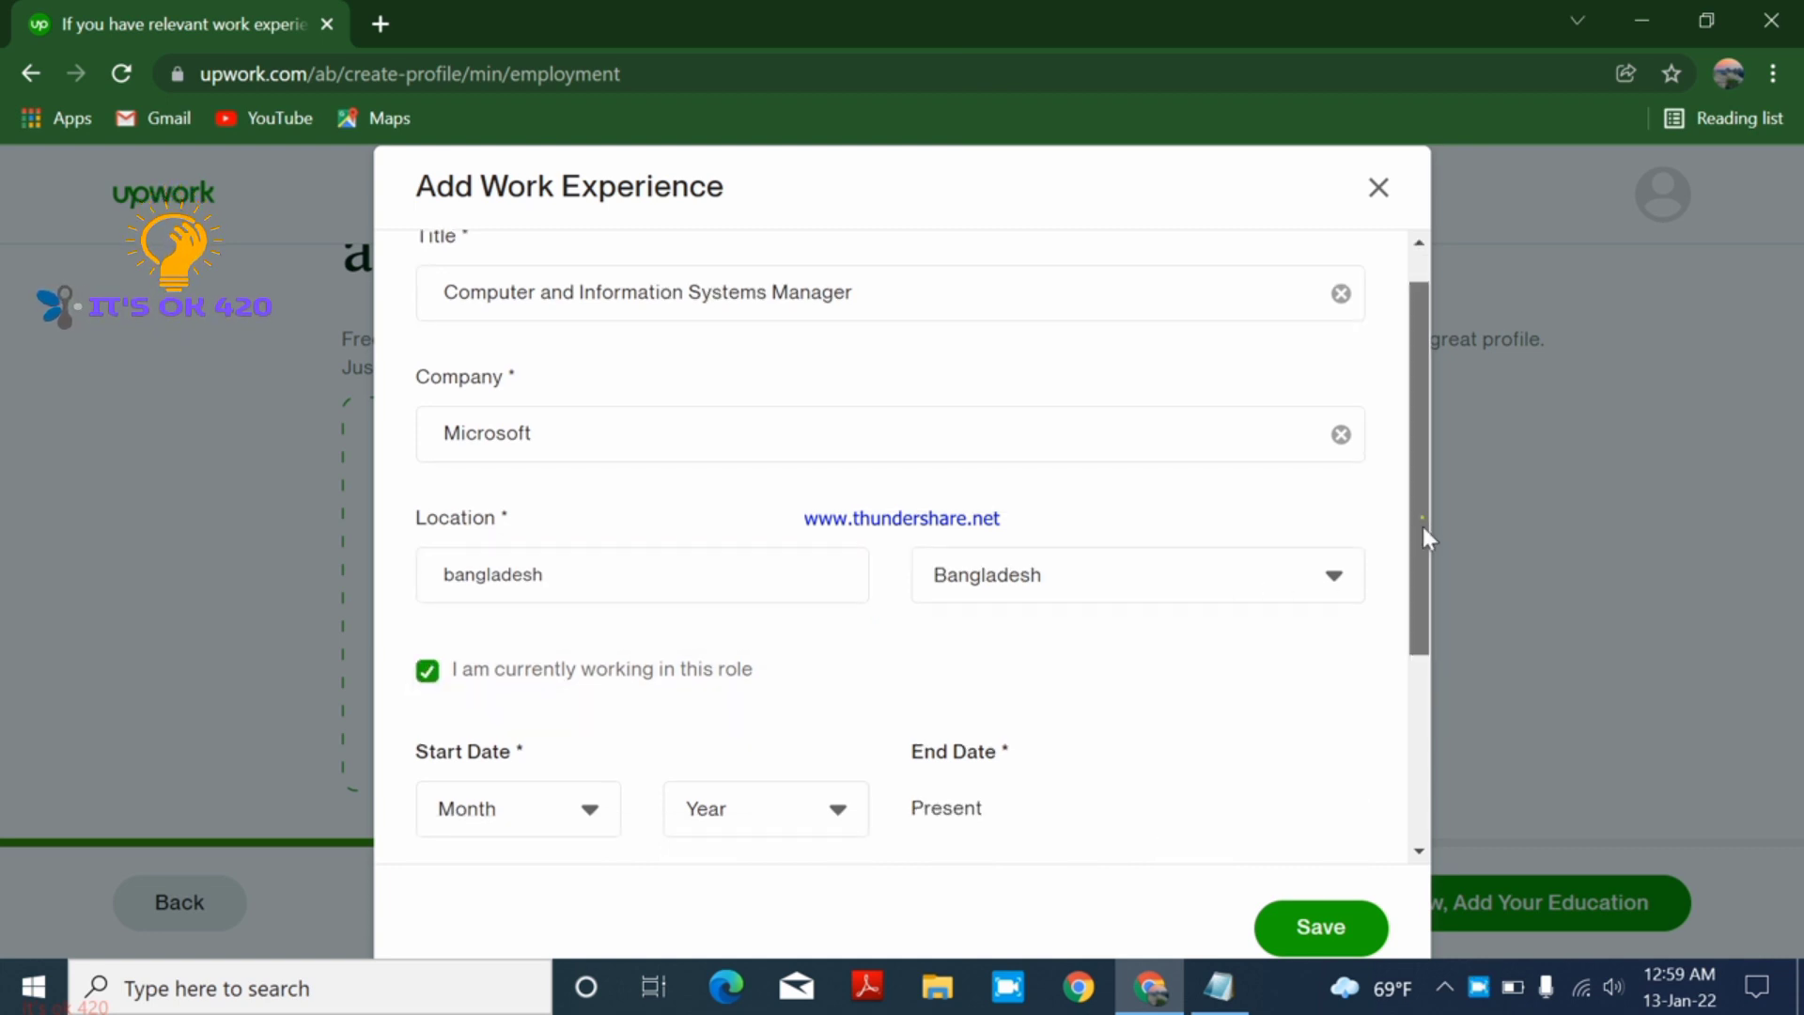
pyautogui.scroll(-2, 632, 604)
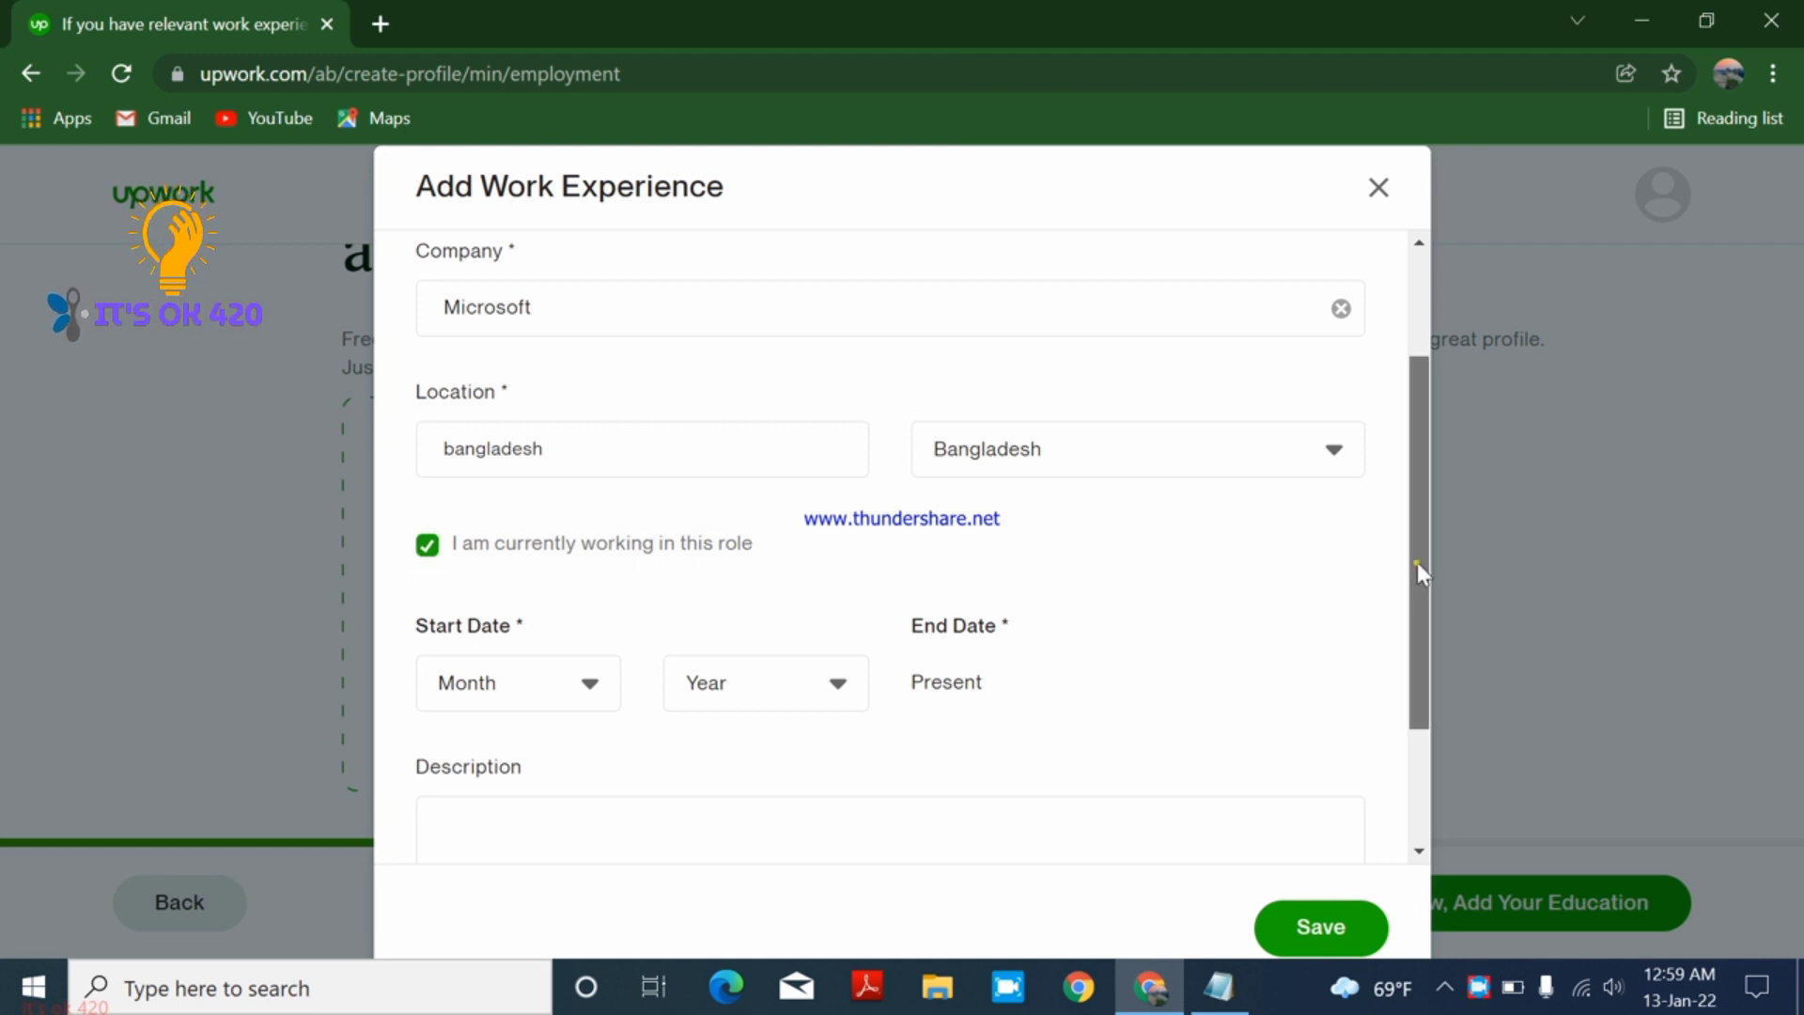
pyautogui.scroll(-3, 1417, 562)
pyautogui.click(427, 365)
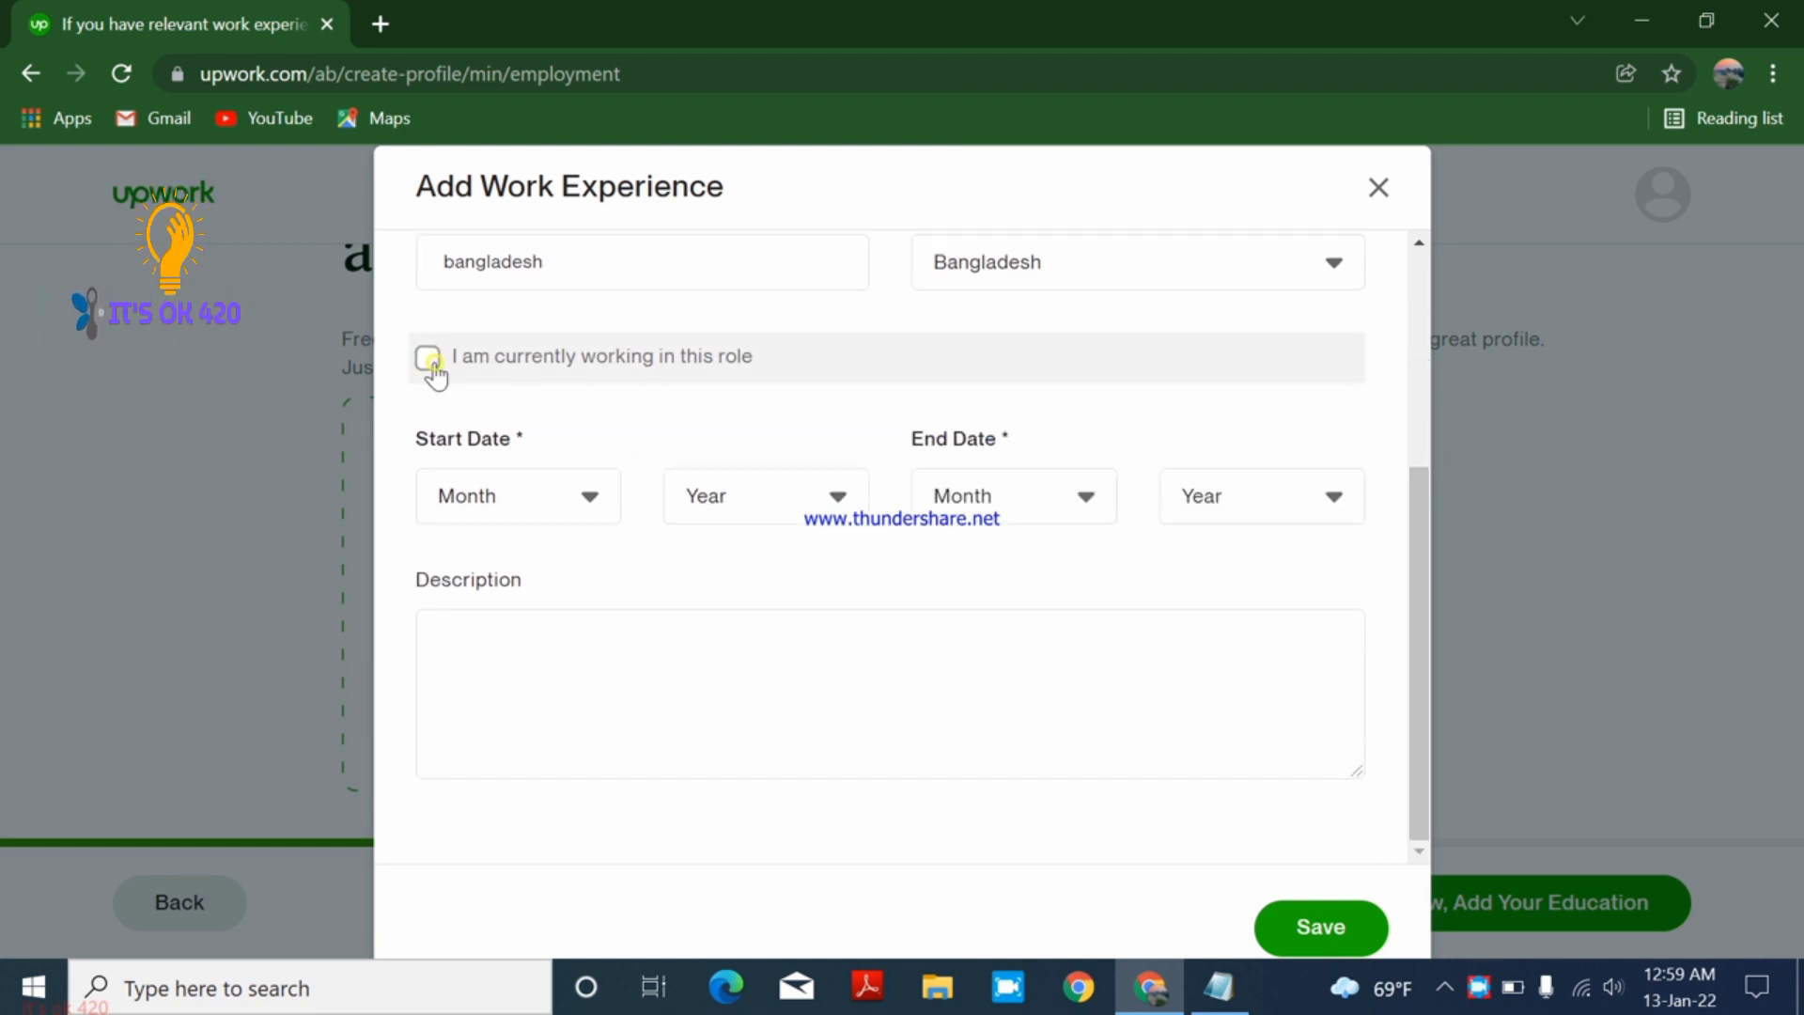
pyautogui.click(424, 362)
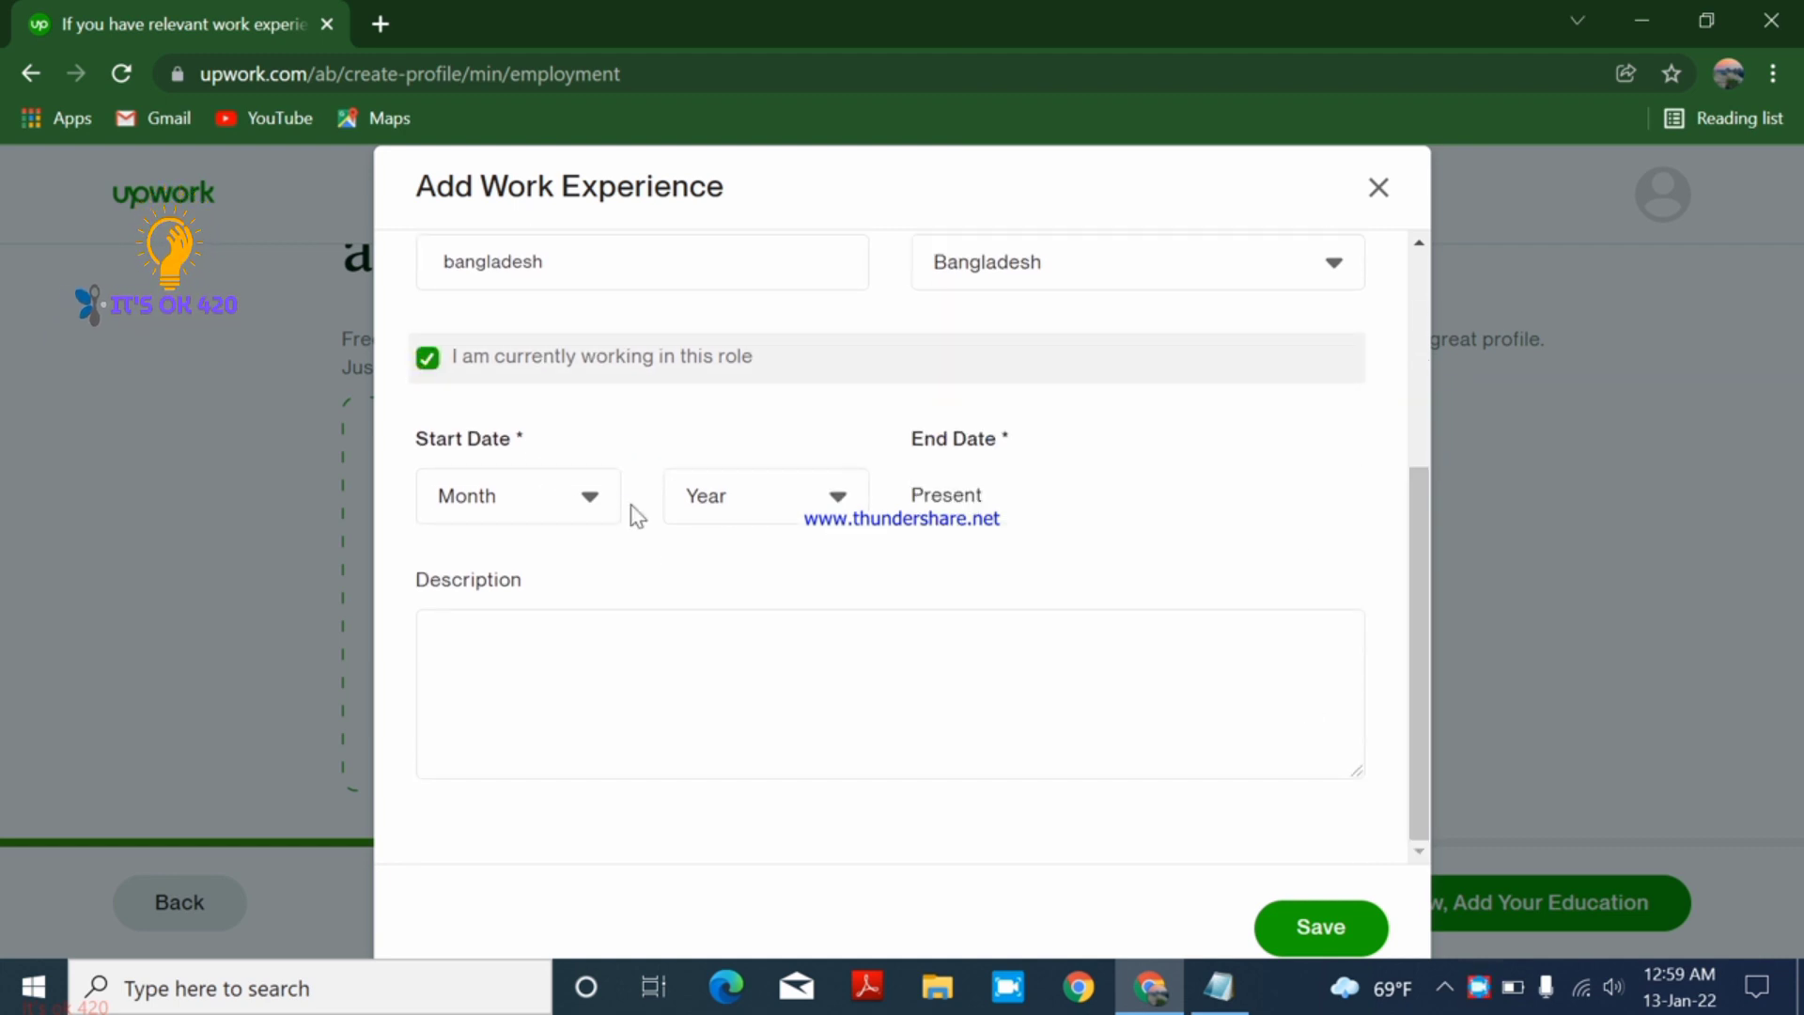
# - Set the start date to February 2018, save the entry, and continue to education
pyautogui.click(592, 503)
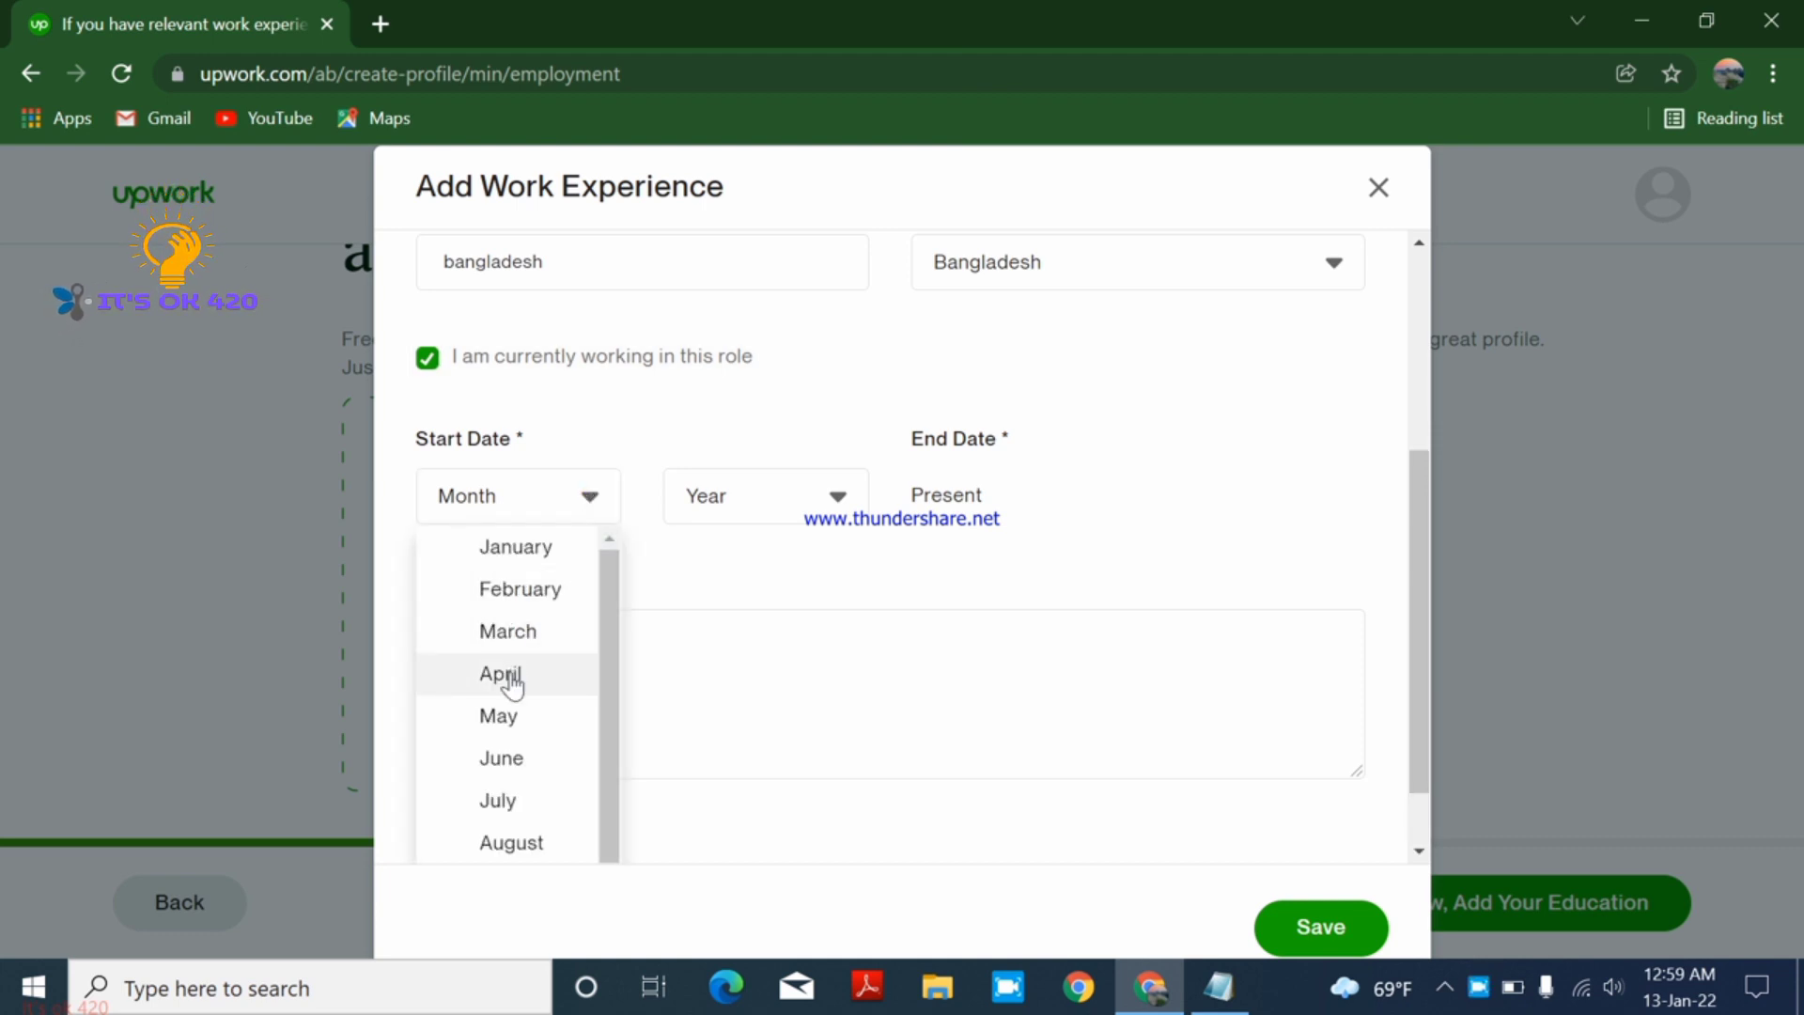
pyautogui.click(536, 589)
pyautogui.click(845, 513)
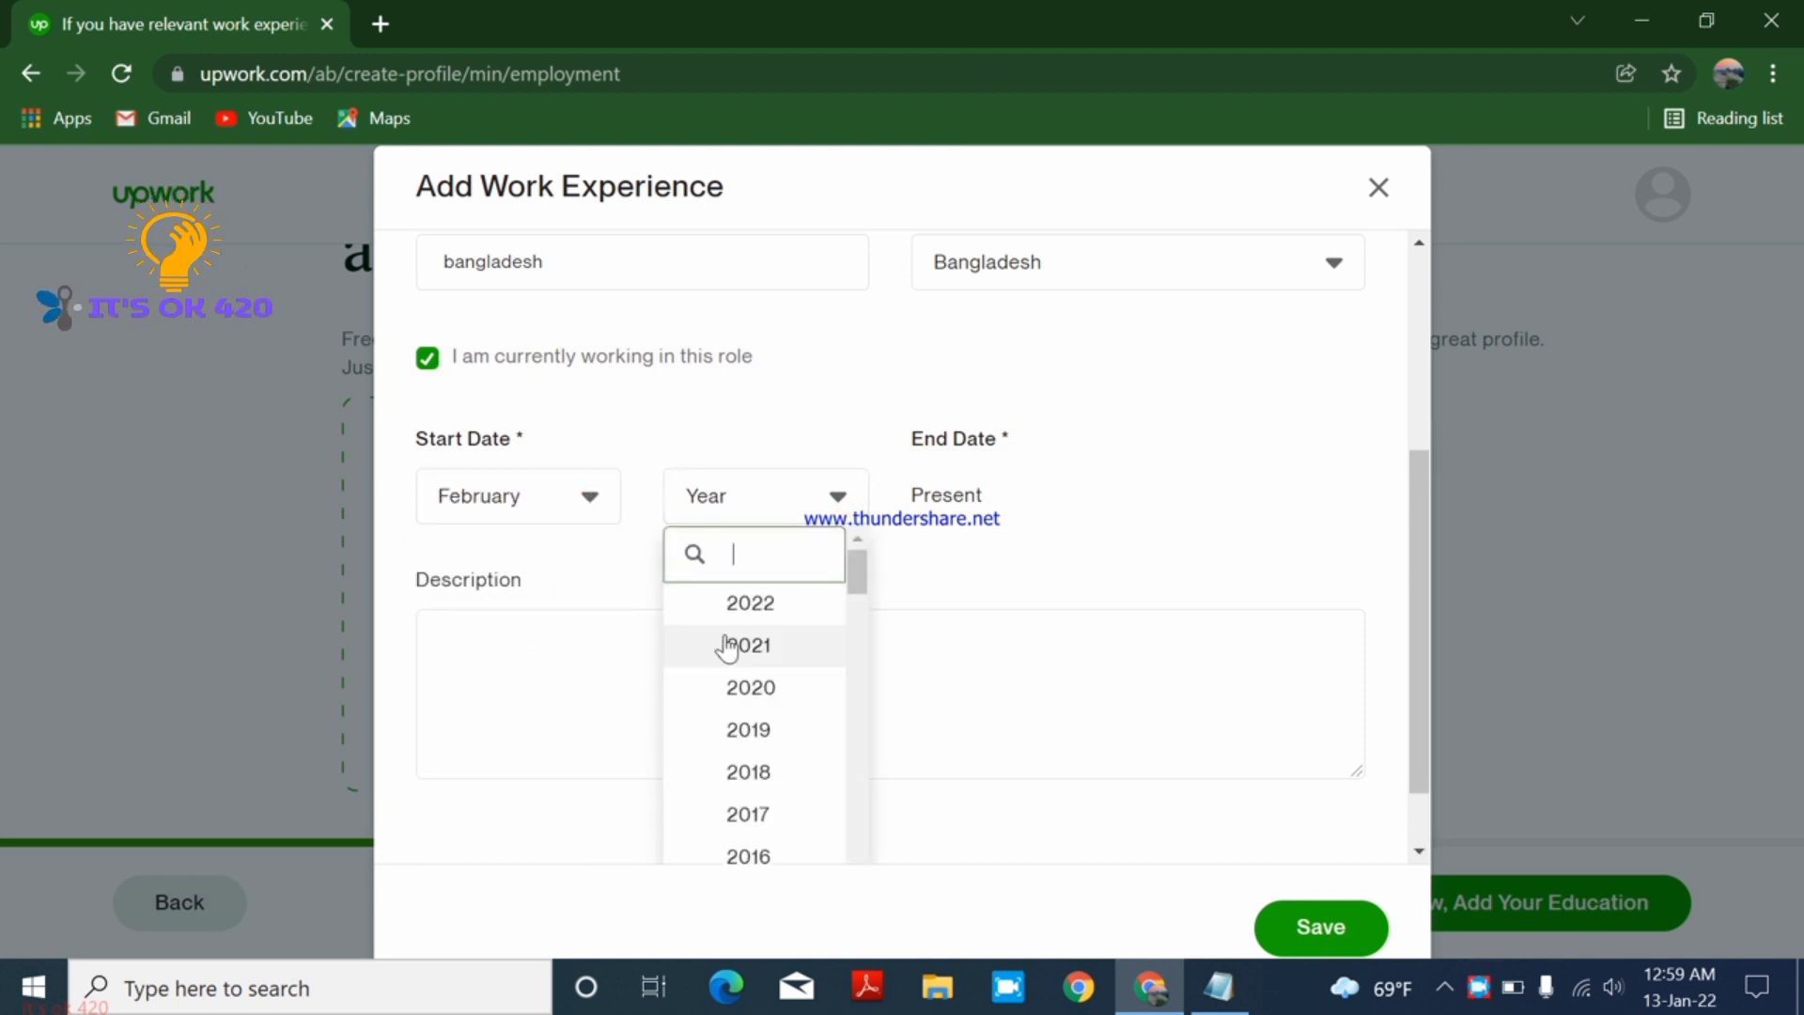
pyautogui.click(778, 695)
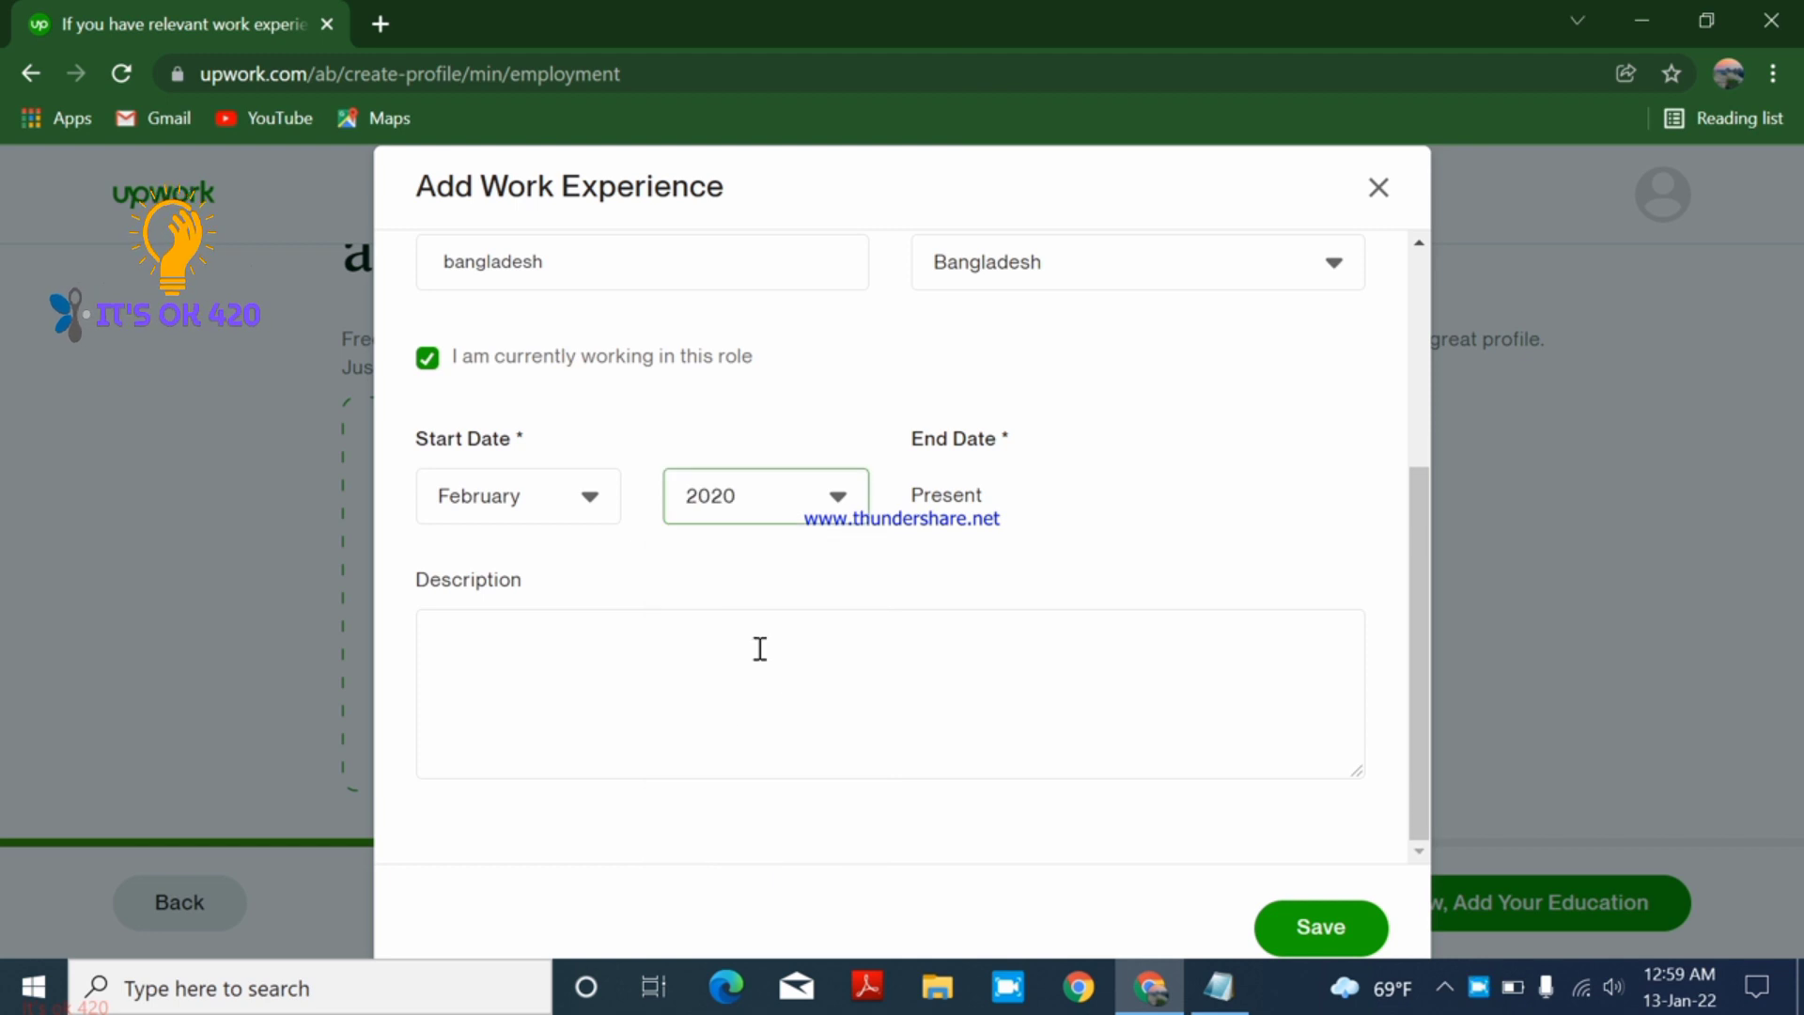
pyautogui.click(813, 505)
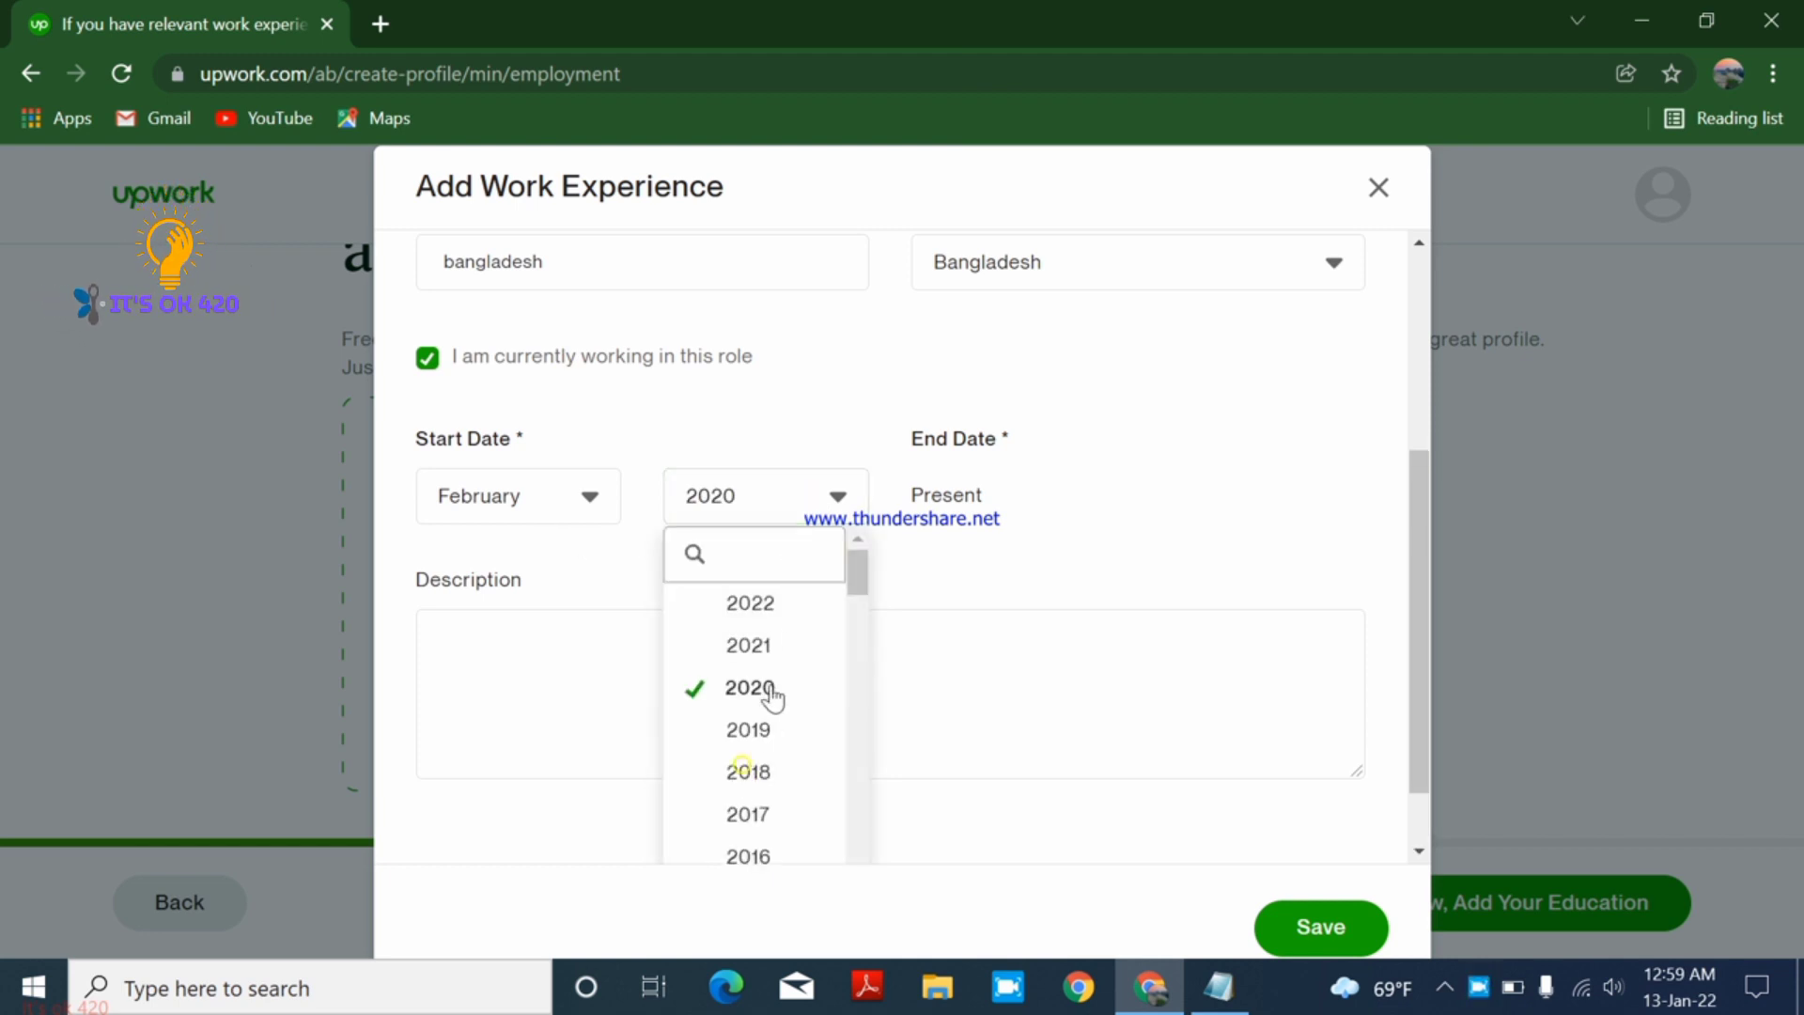
pyautogui.click(749, 765)
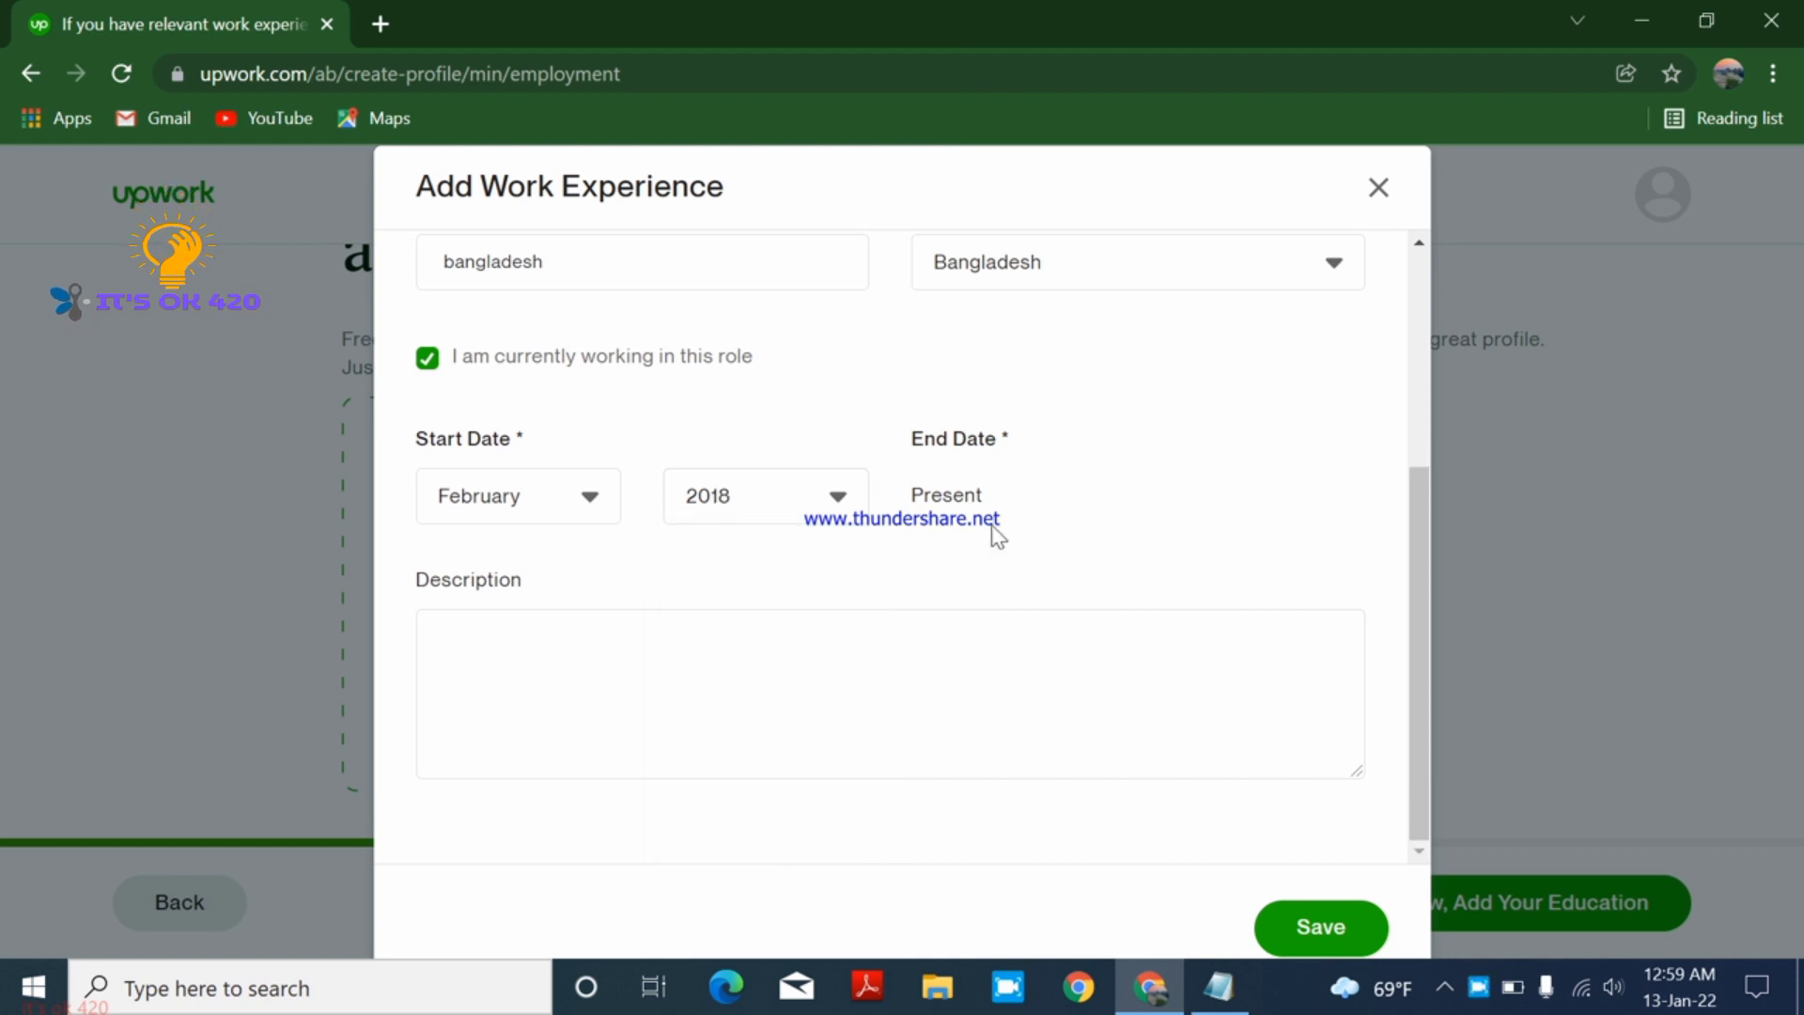
pyautogui.click(600, 636)
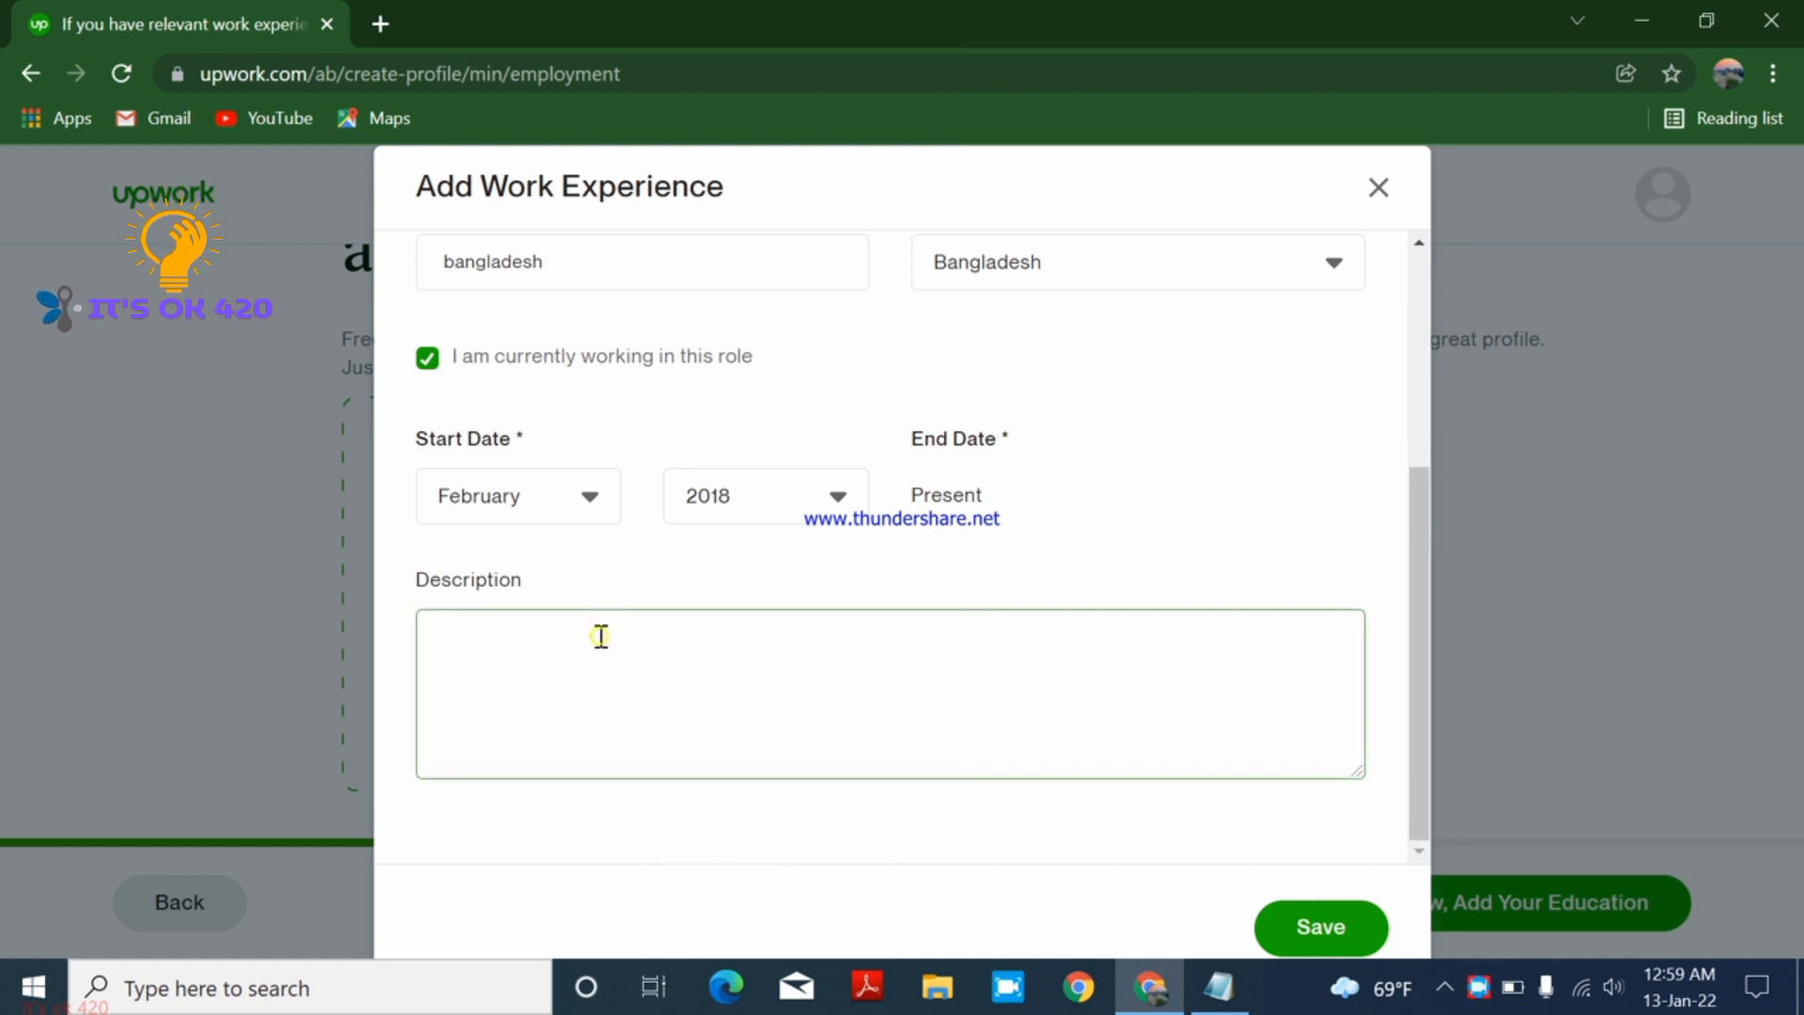
pyautogui.click(1331, 918)
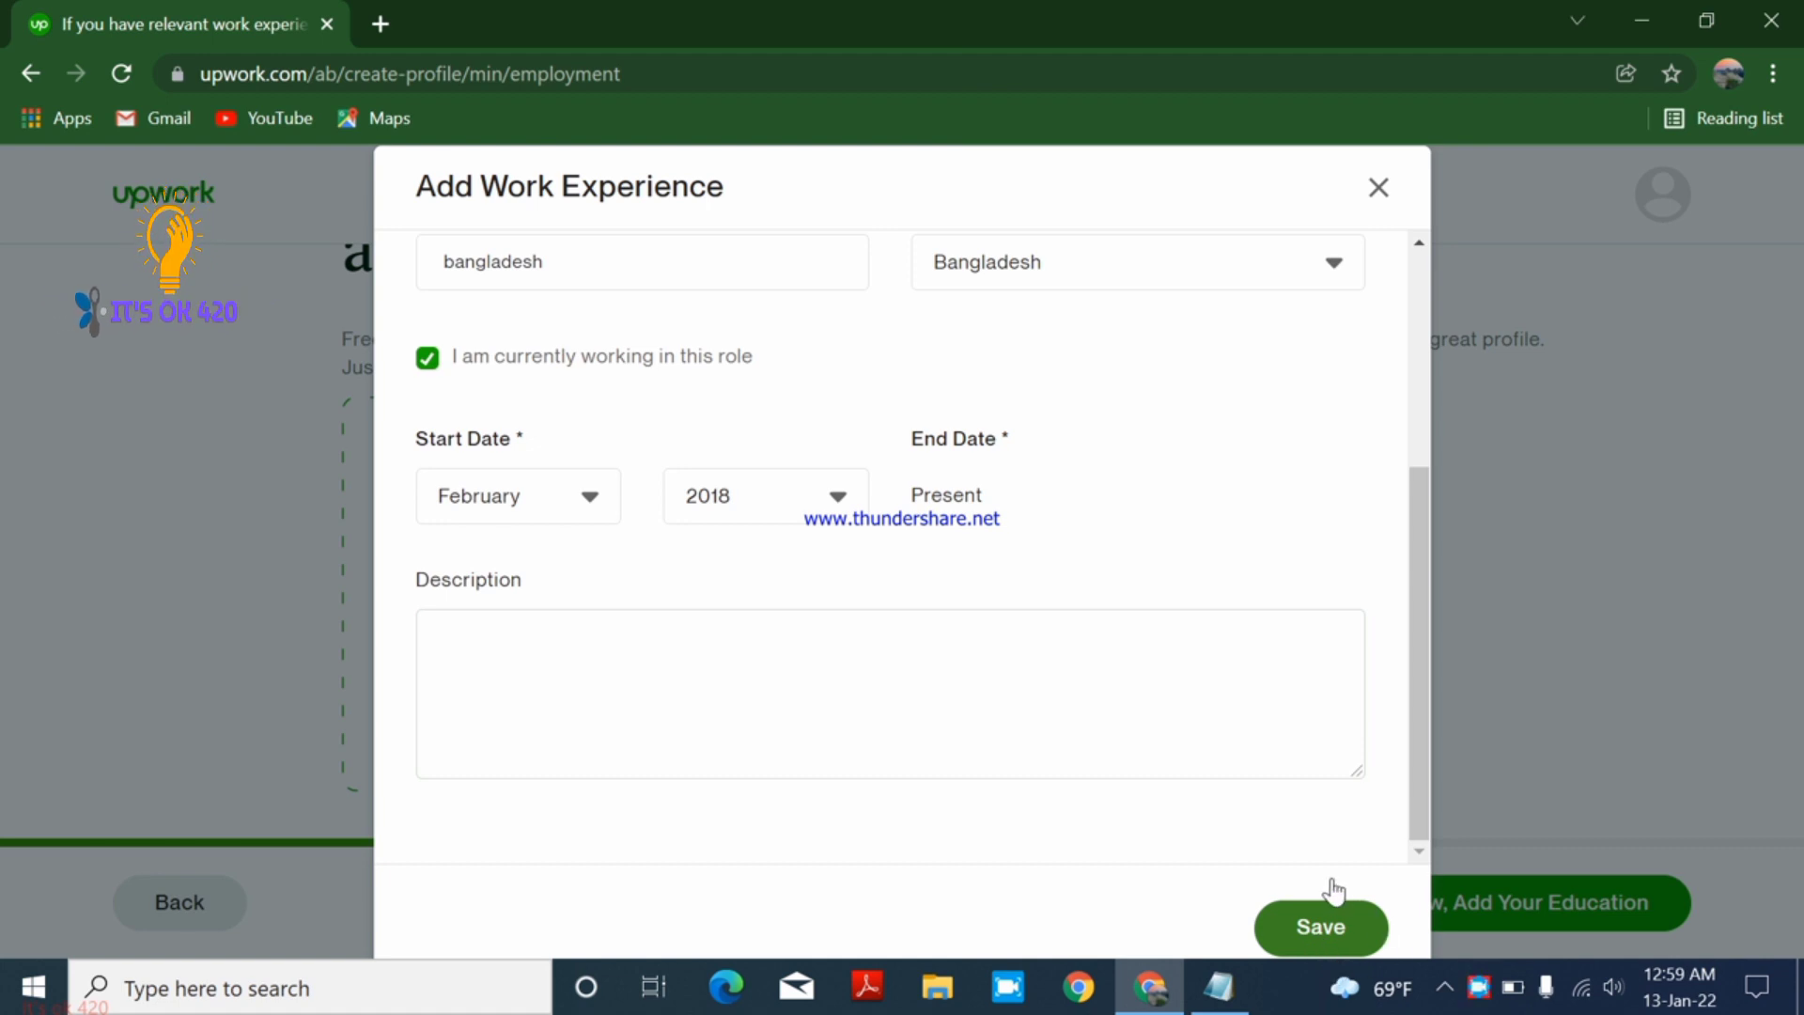
pyautogui.scroll(-3, 1101, 697)
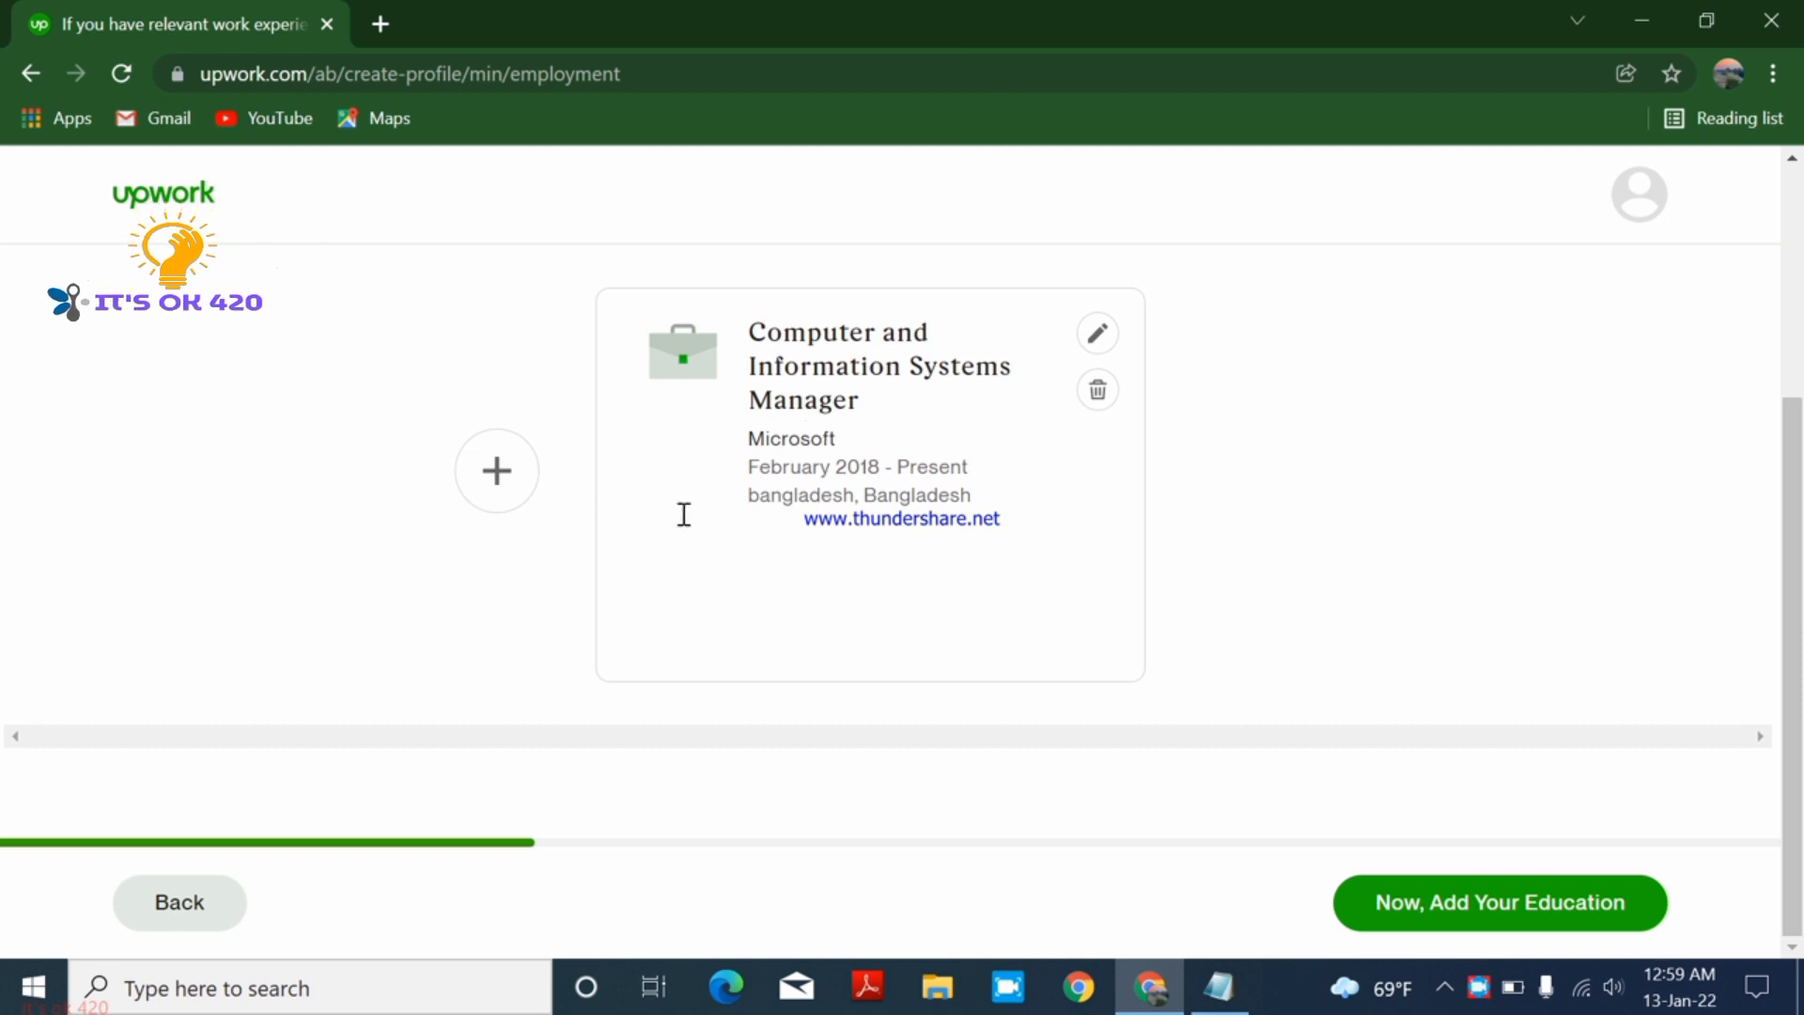
pyautogui.click(1401, 902)
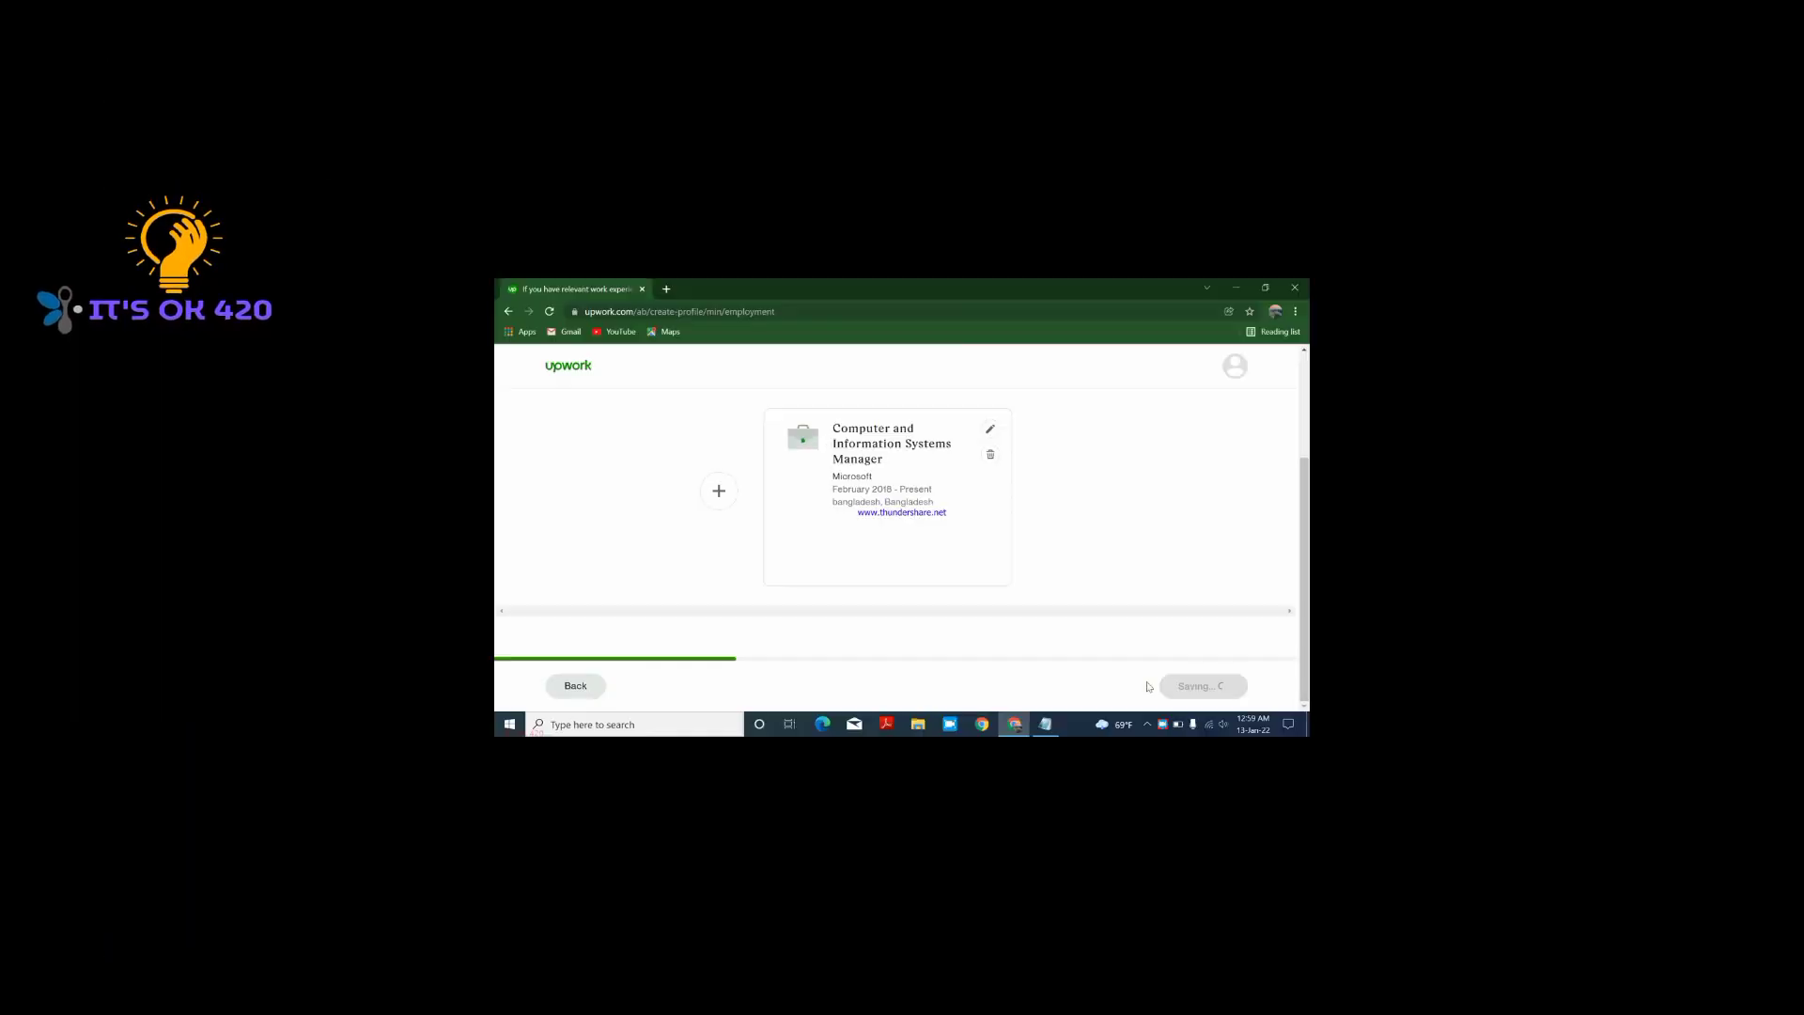
# - Start a new education entry with University of Dhaka as the school
pyautogui.click(691, 515)
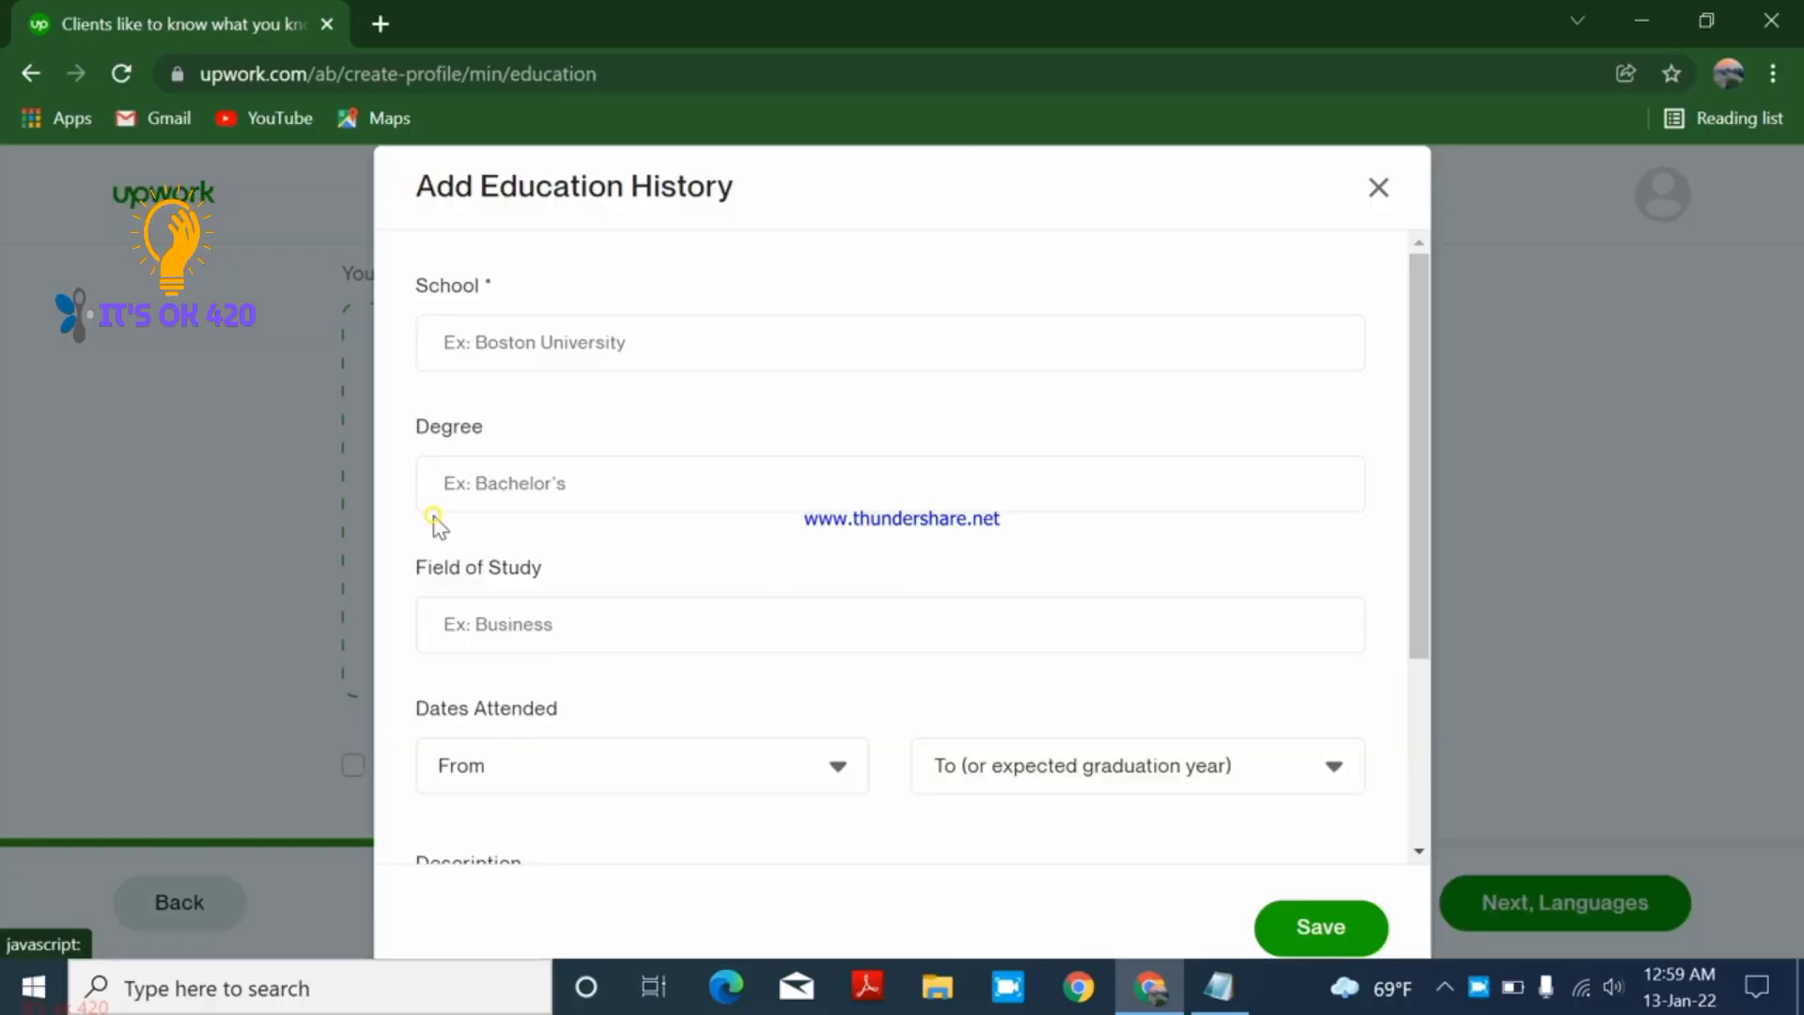
pyautogui.click(657, 339)
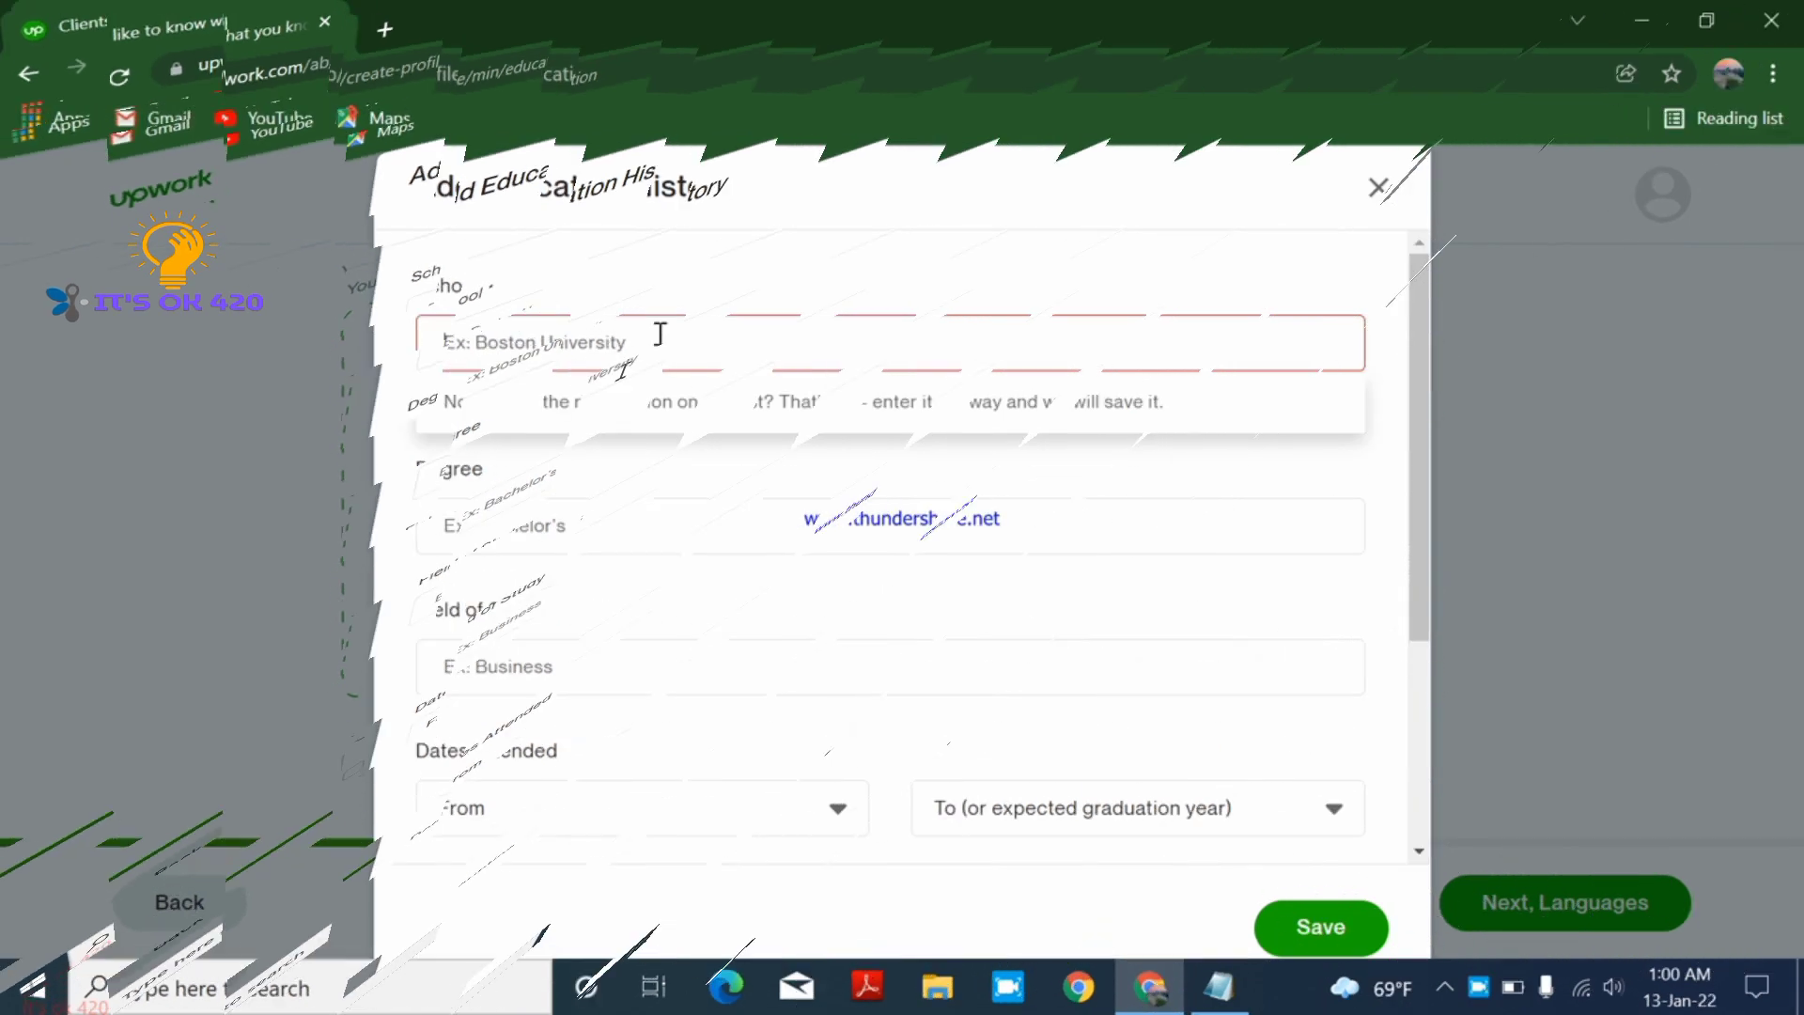
pyautogui.write('d')
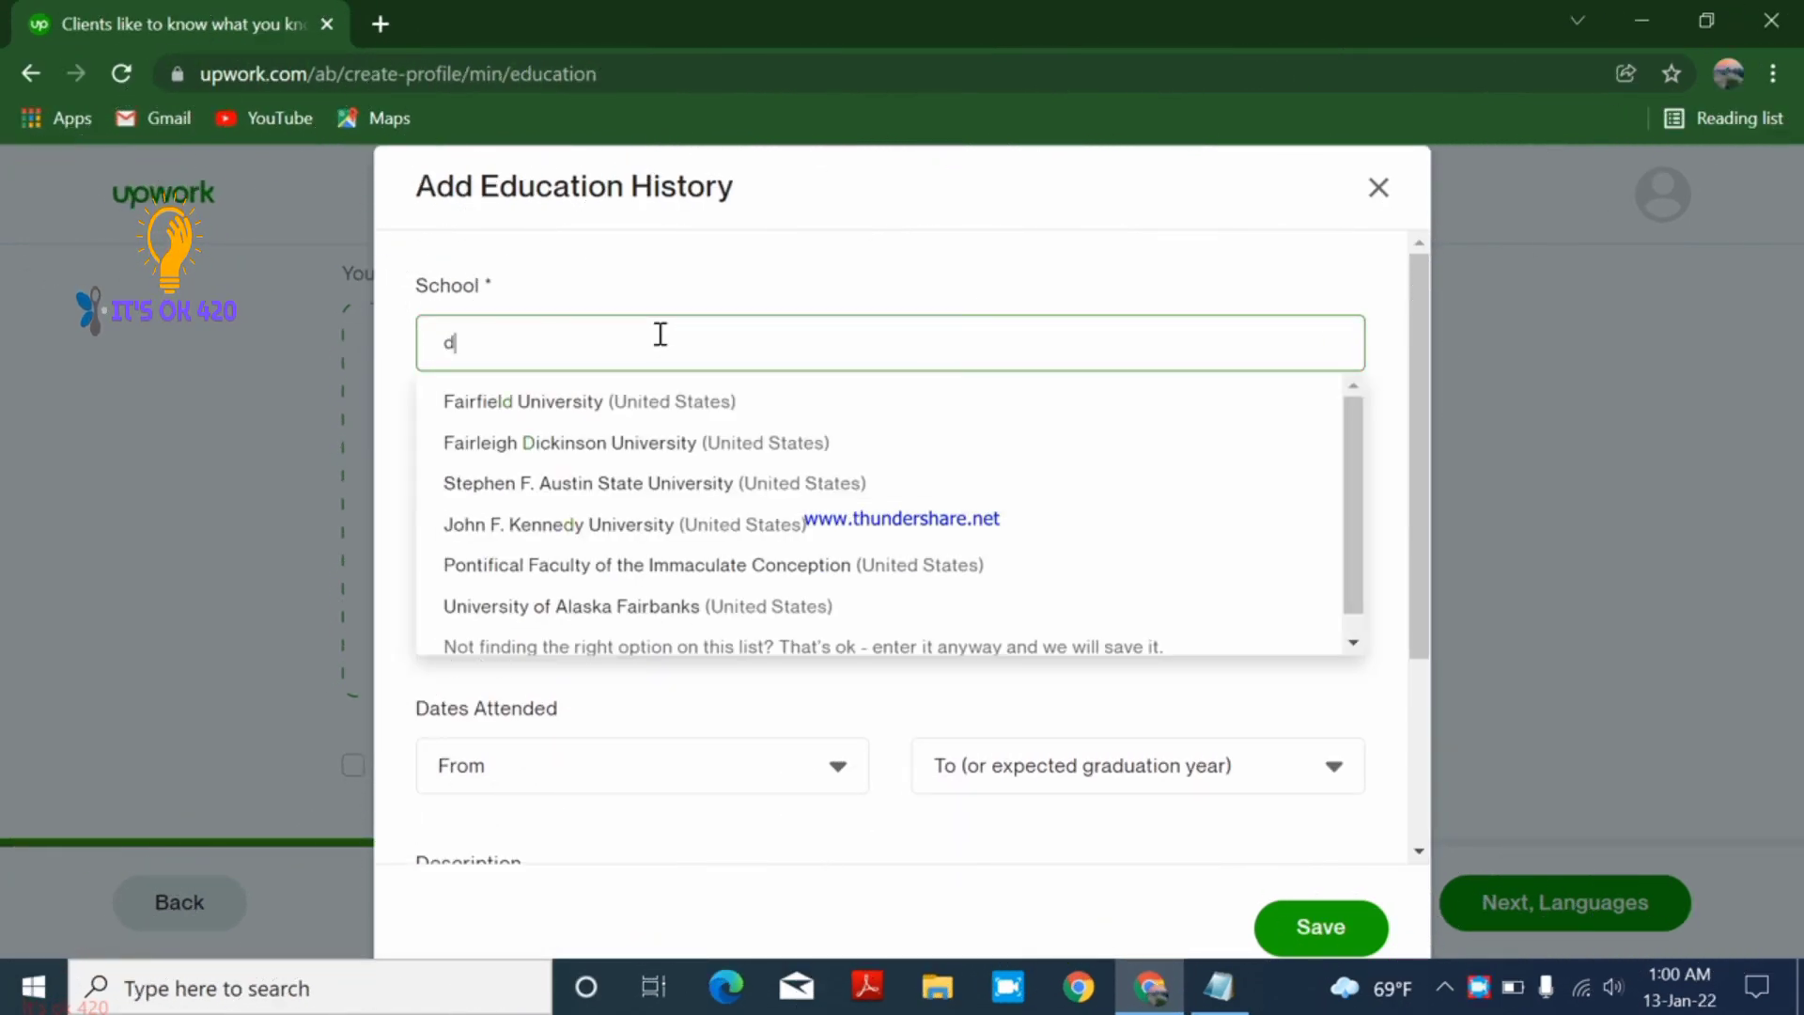
pyautogui.write('HA')
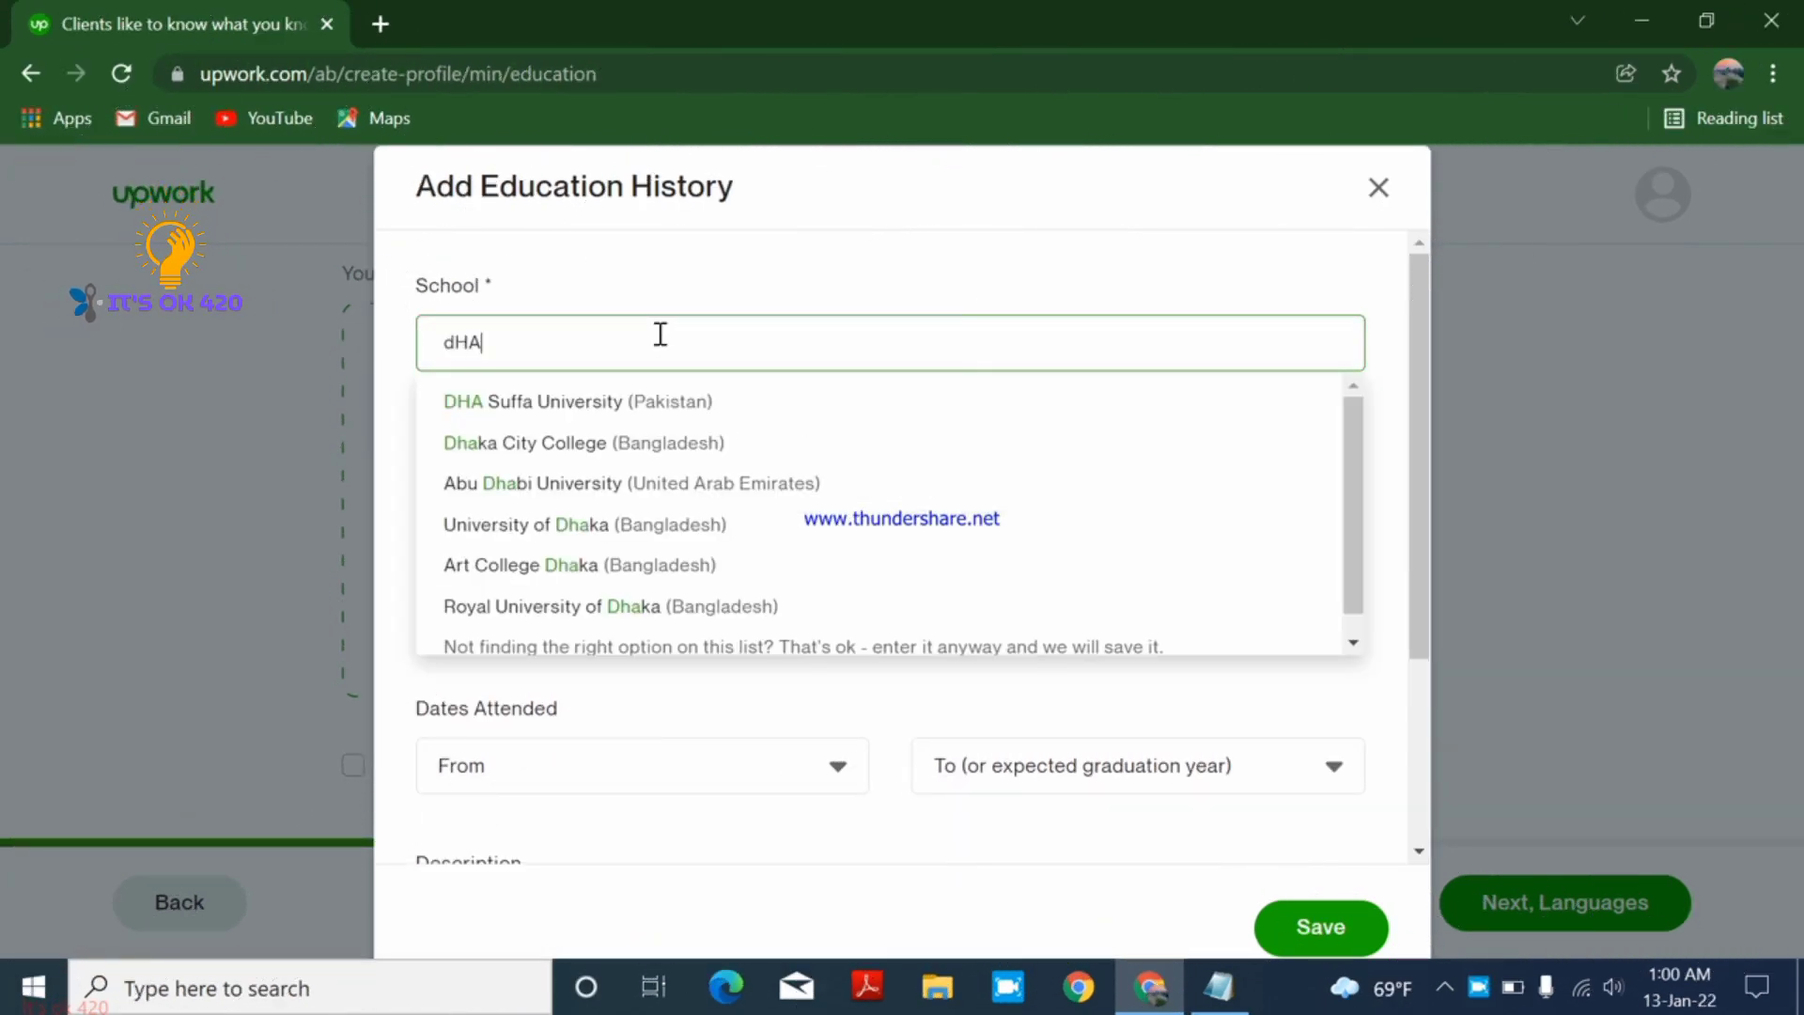
pyautogui.write('KA')
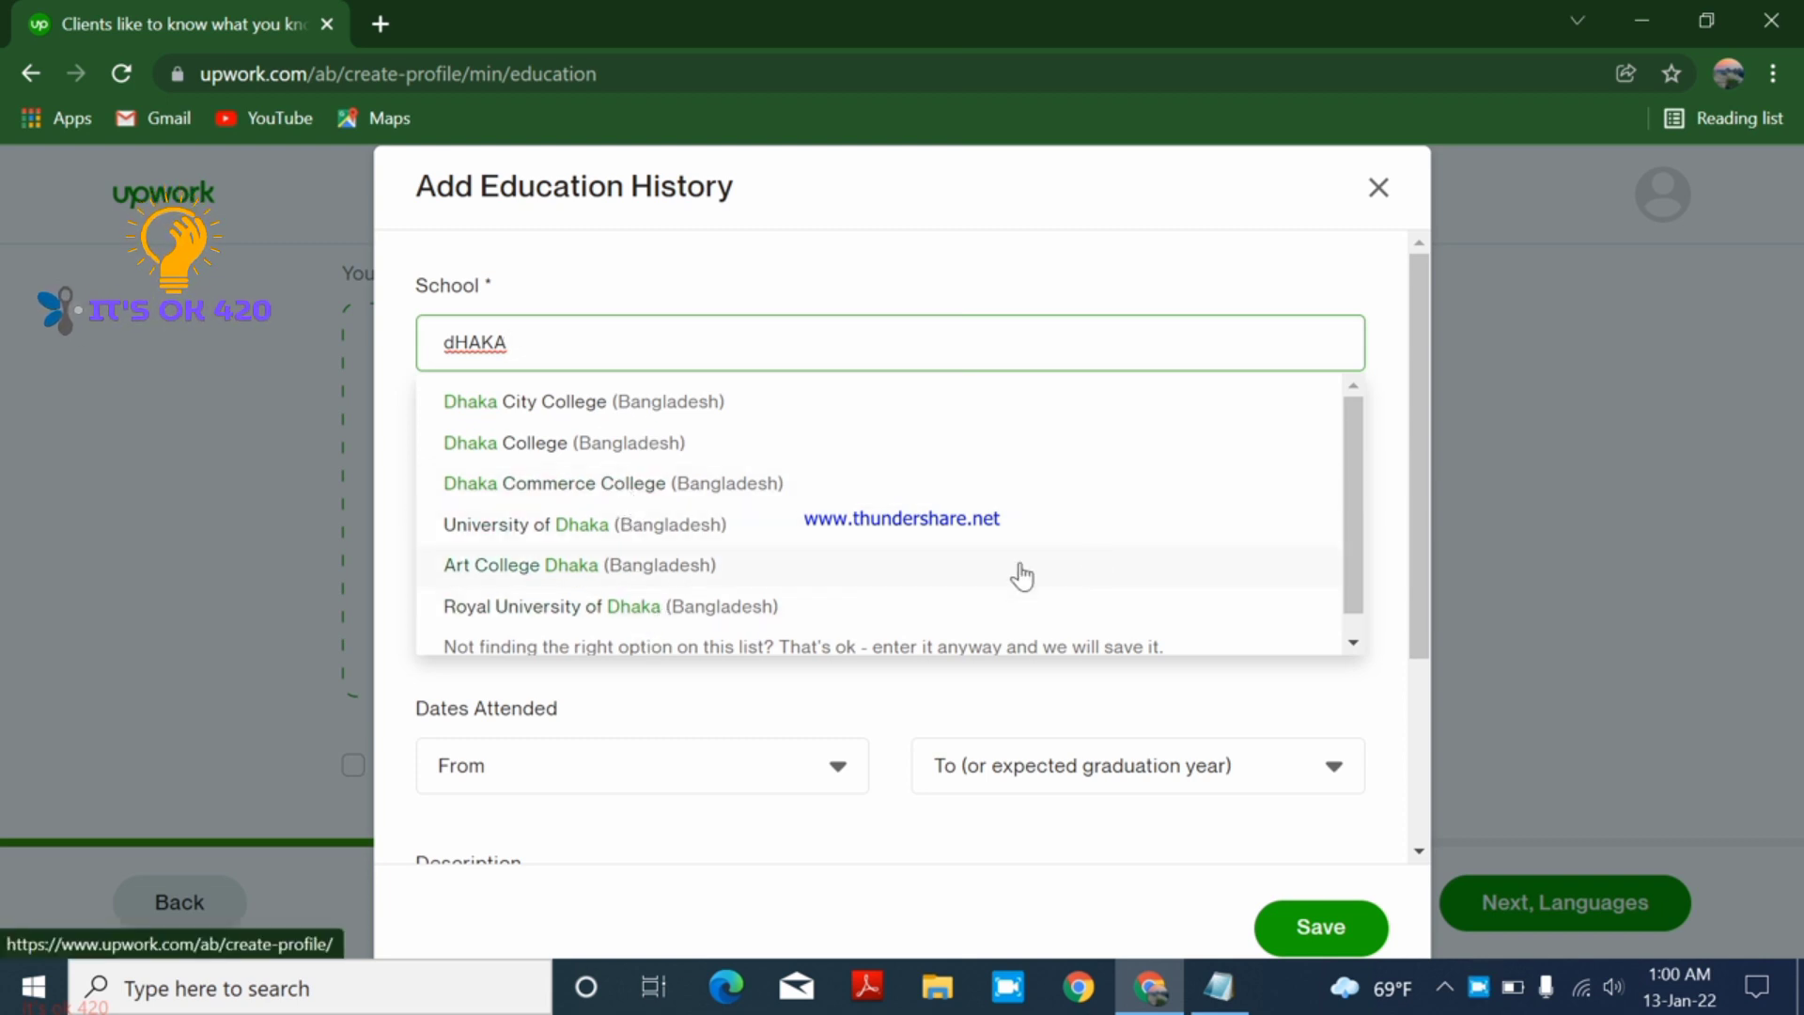
pyautogui.click(606, 519)
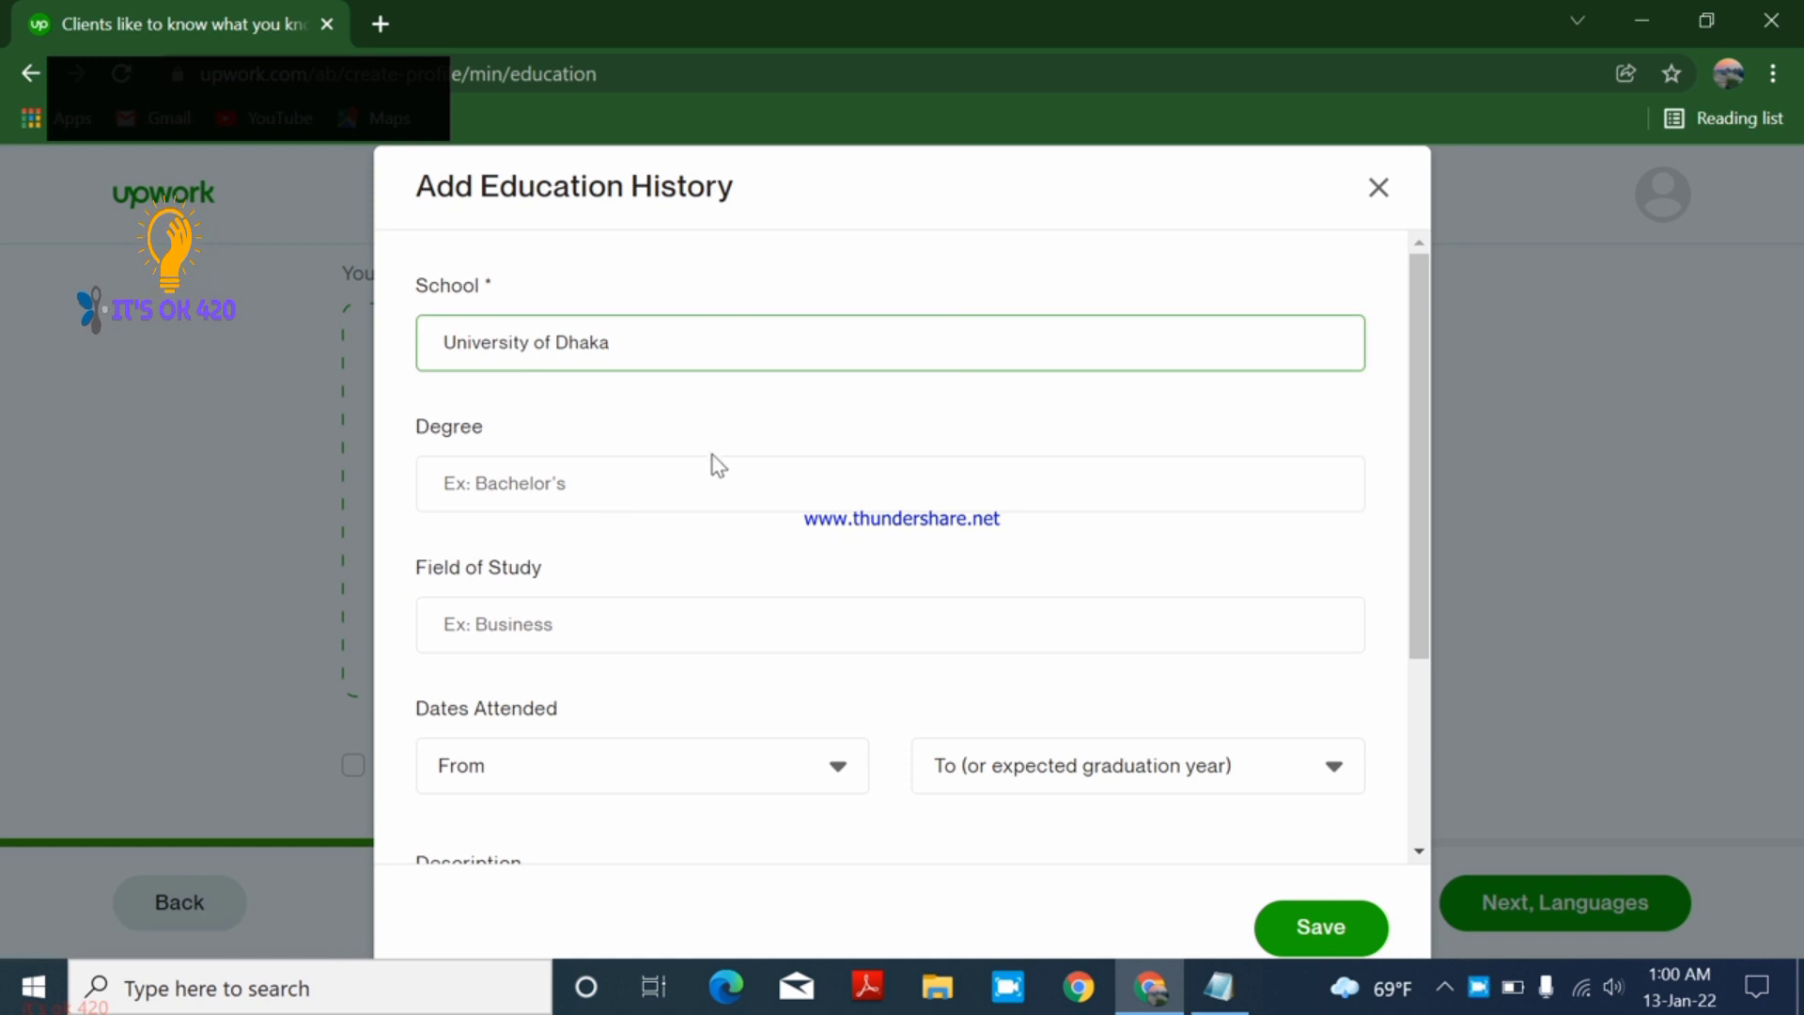
# - Choose Bachelor of Computer Applications as the degree and save the entry
pyautogui.press('capslock')
pyautogui.click(678, 475)
pyautogui.write('COMPUT')
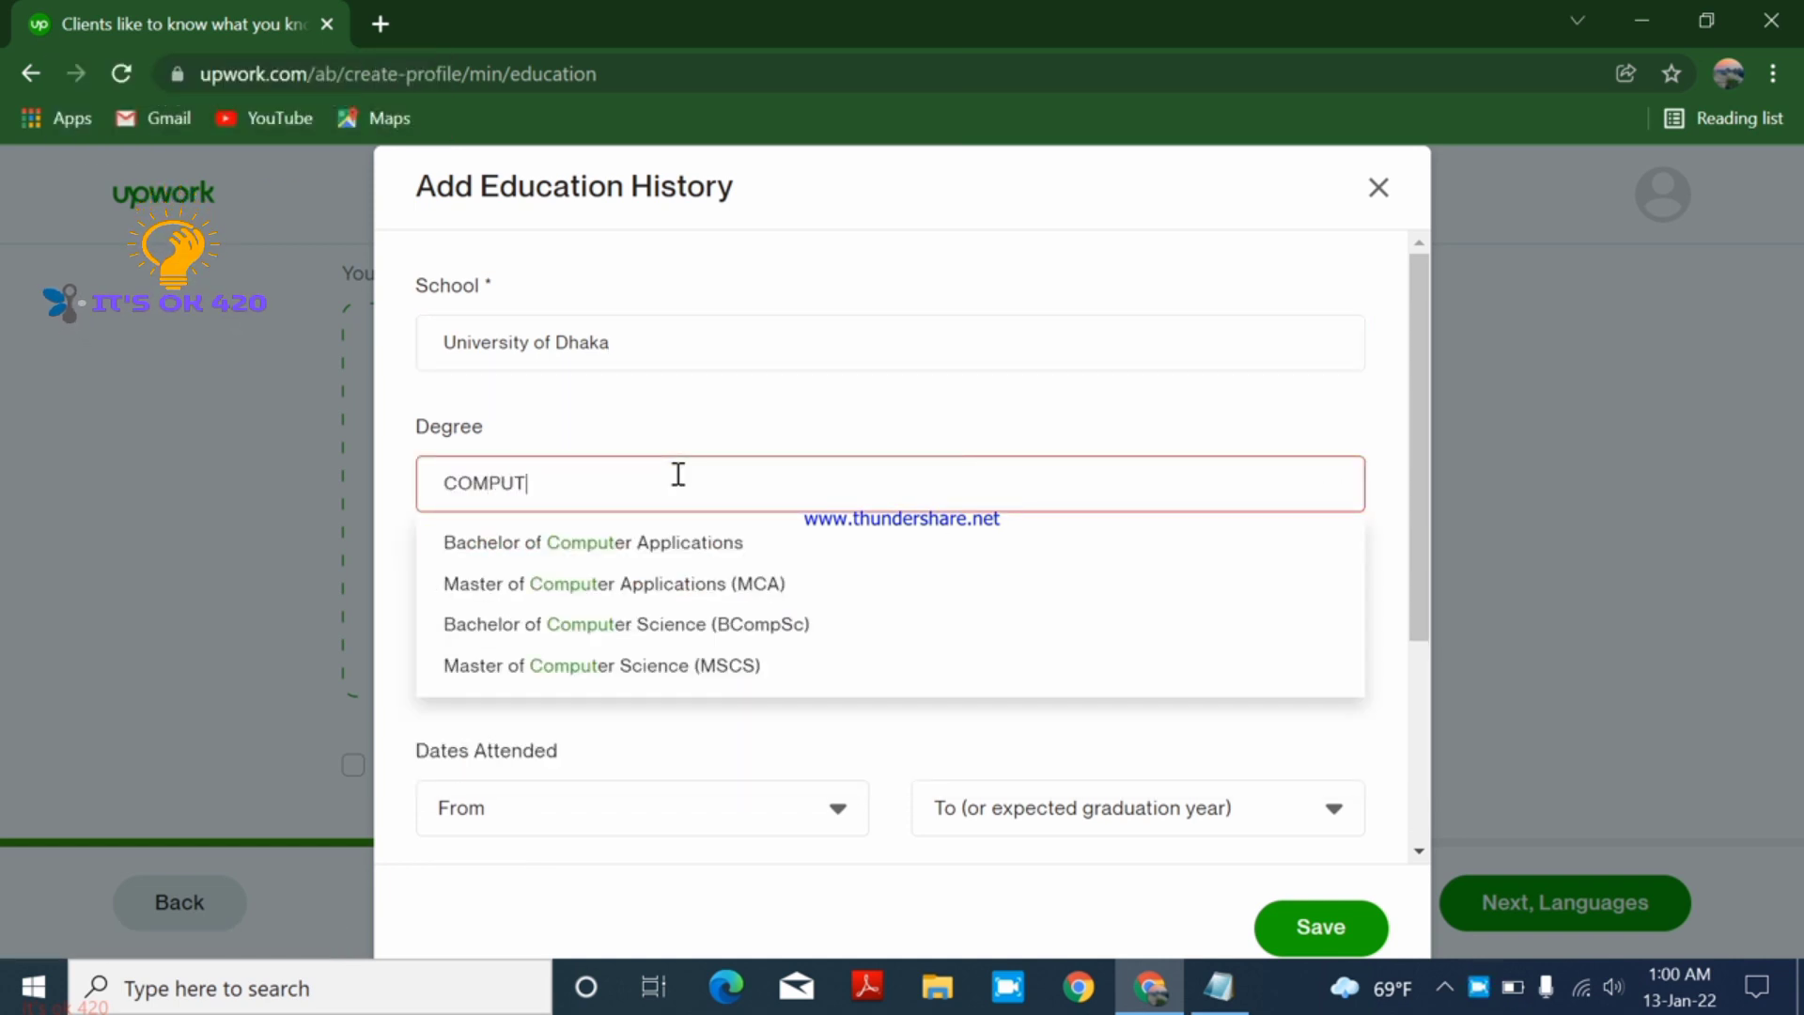
pyautogui.click(659, 550)
pyautogui.moveTo(1417, 463); pyautogui.dragTo(1422, 611)
pyautogui.click(627, 389)
pyautogui.click(943, 600)
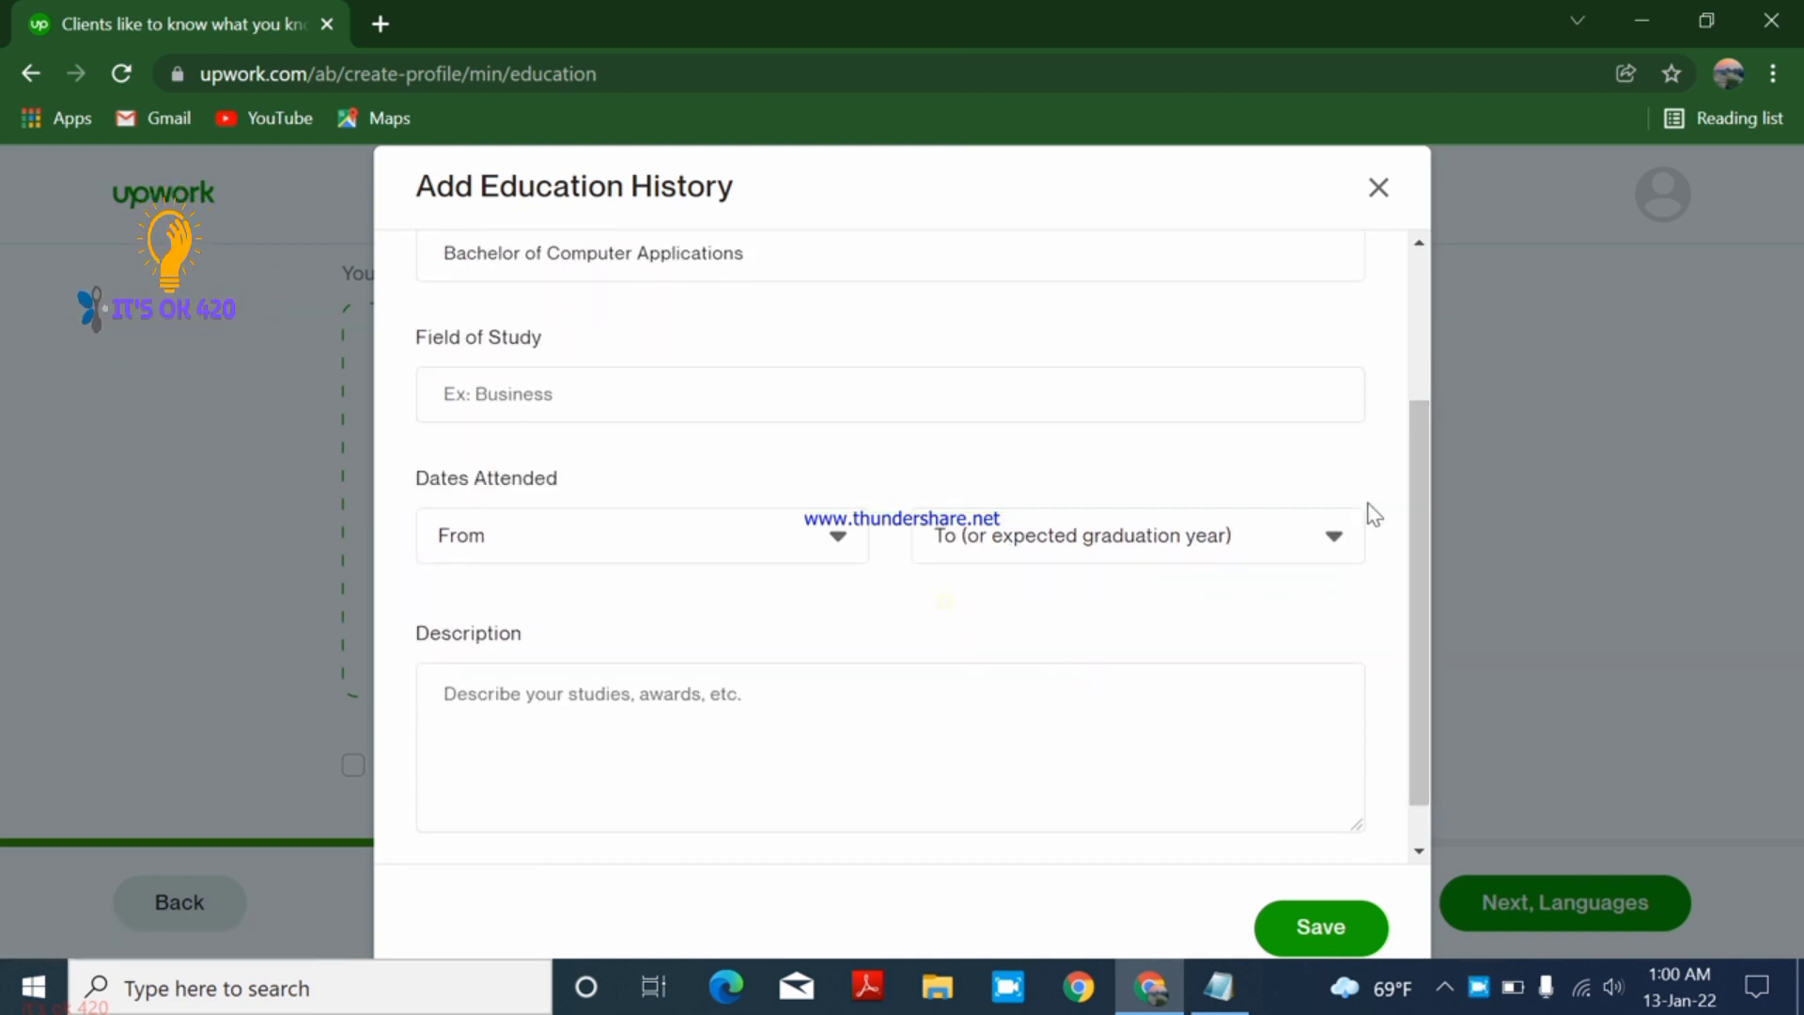
pyautogui.moveTo(1422, 485); pyautogui.dragTo(1428, 583)
pyautogui.click(1329, 928)
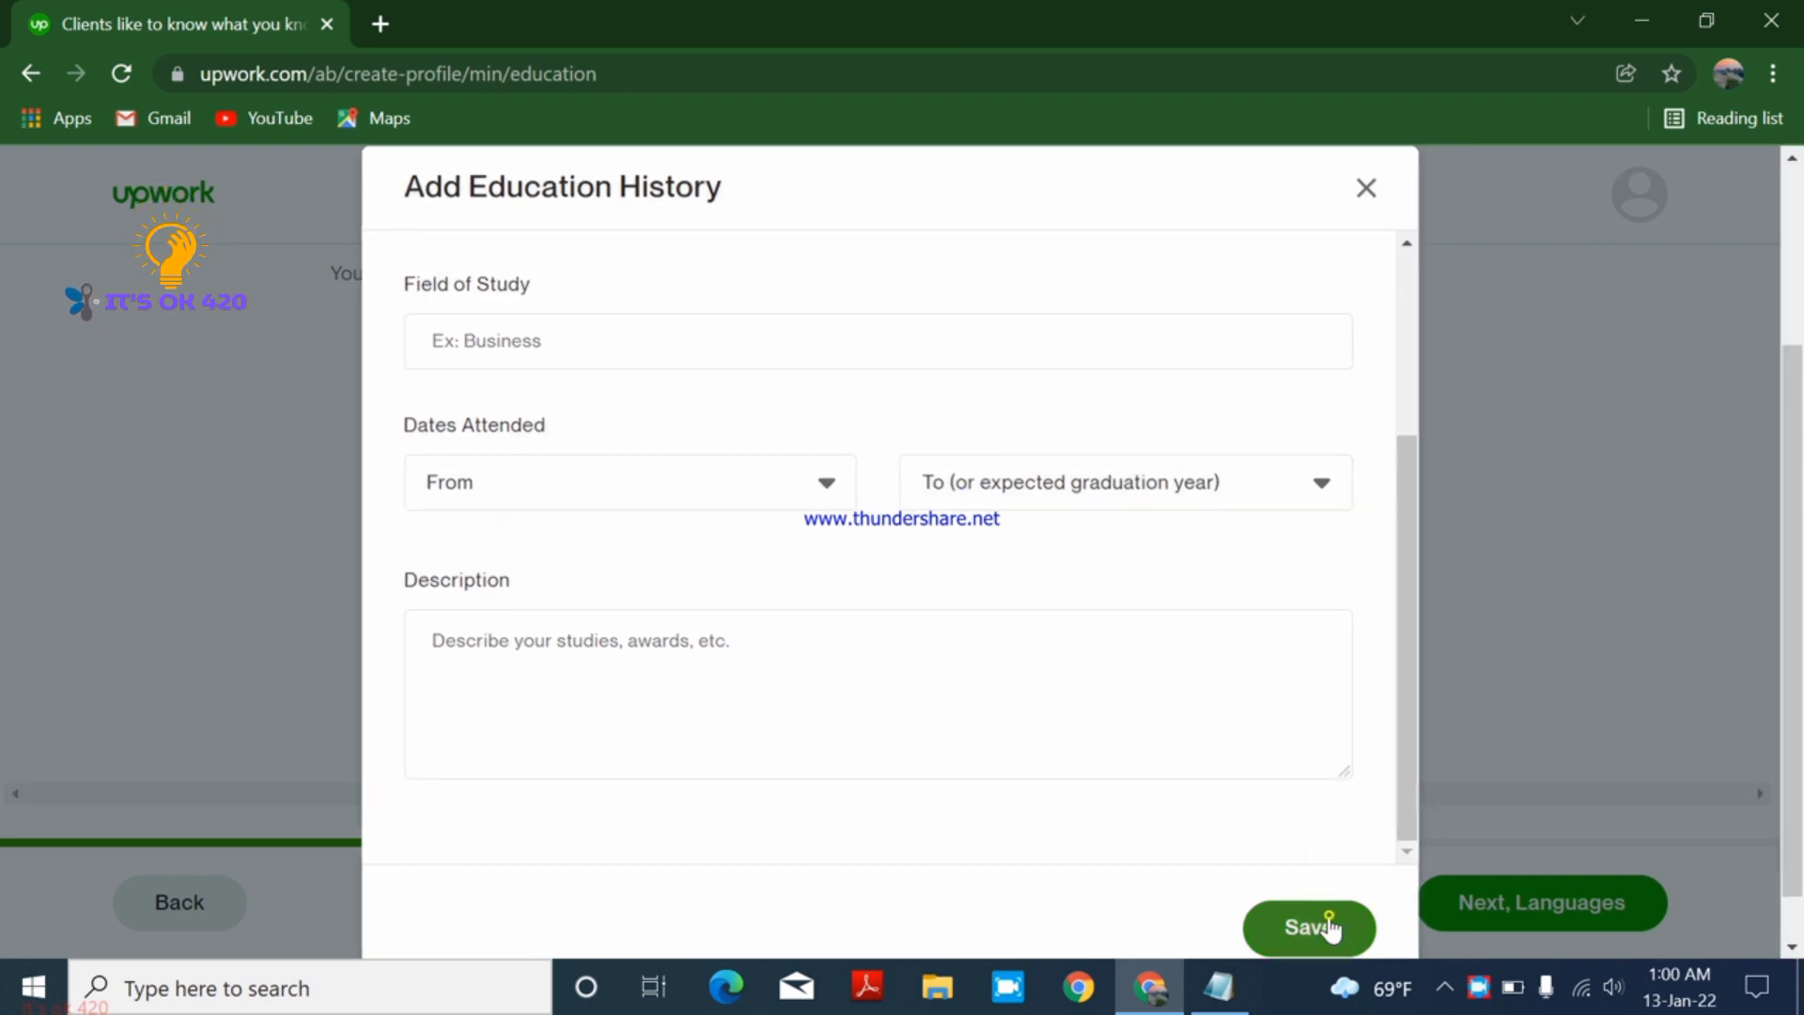
# - On the languages page, mark English proficiency as Fluent and proceed to the skills page
pyautogui.click(1574, 921)
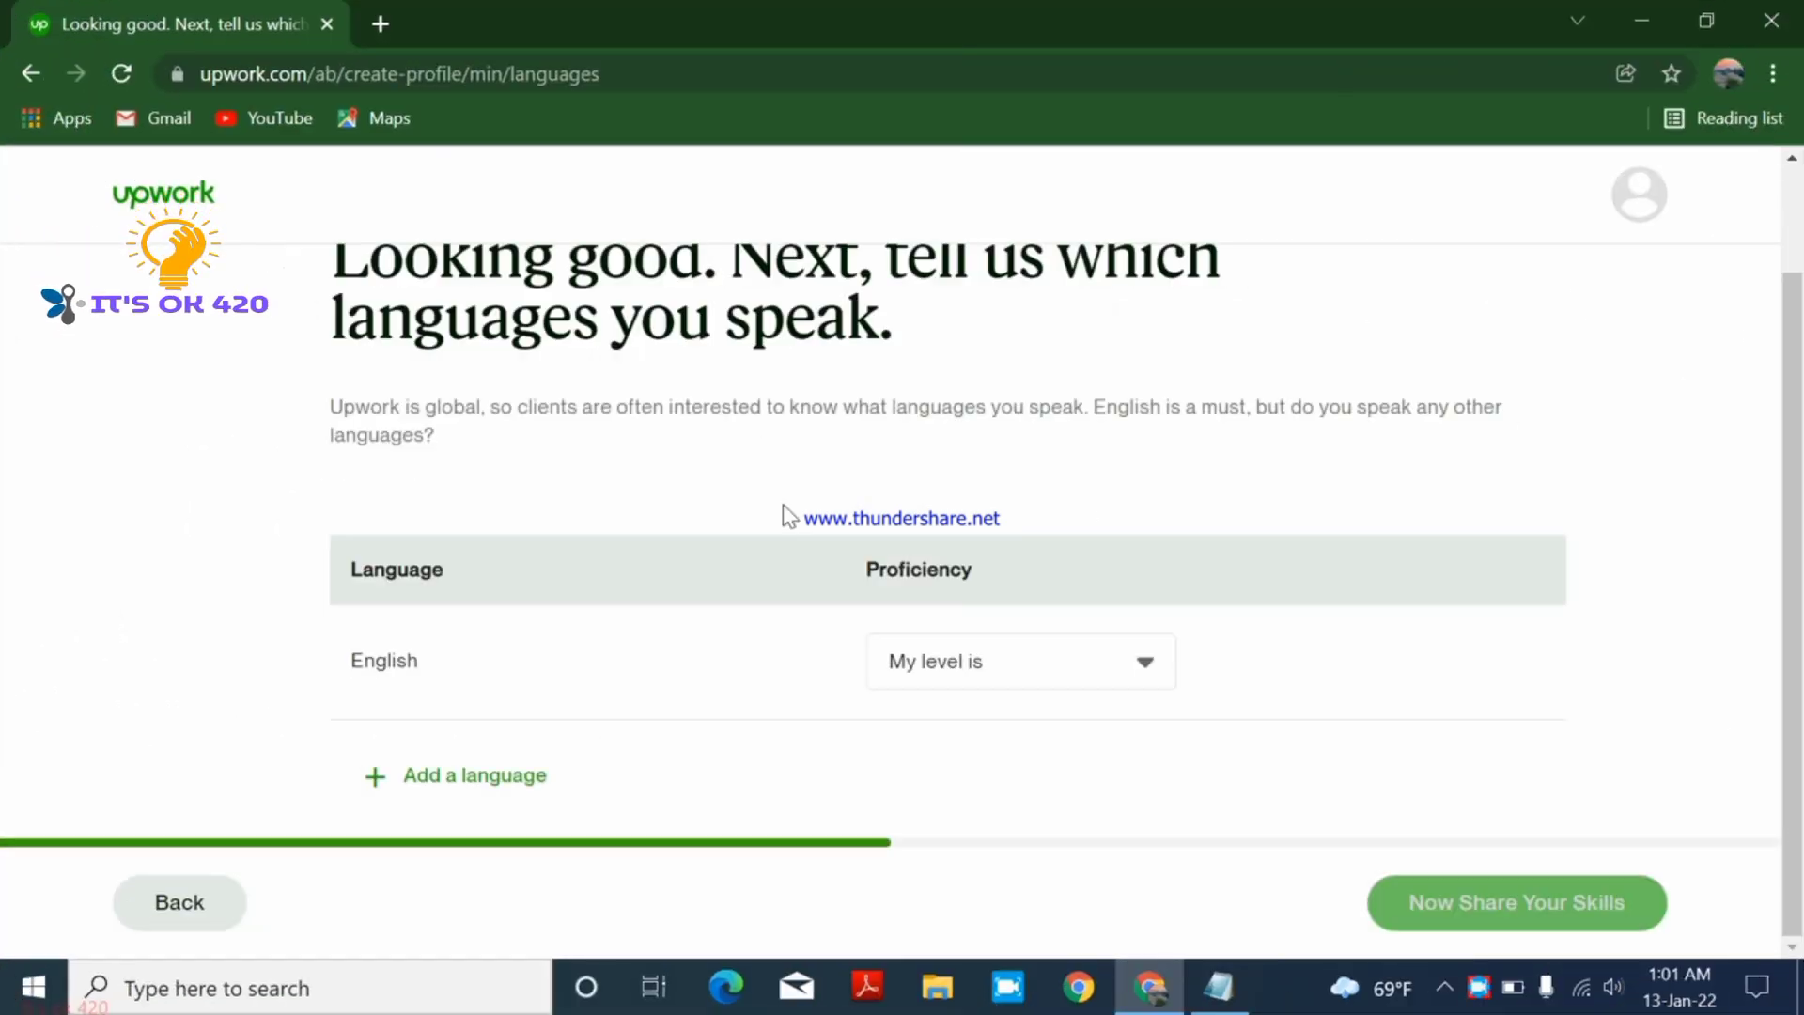
pyautogui.click(1149, 658)
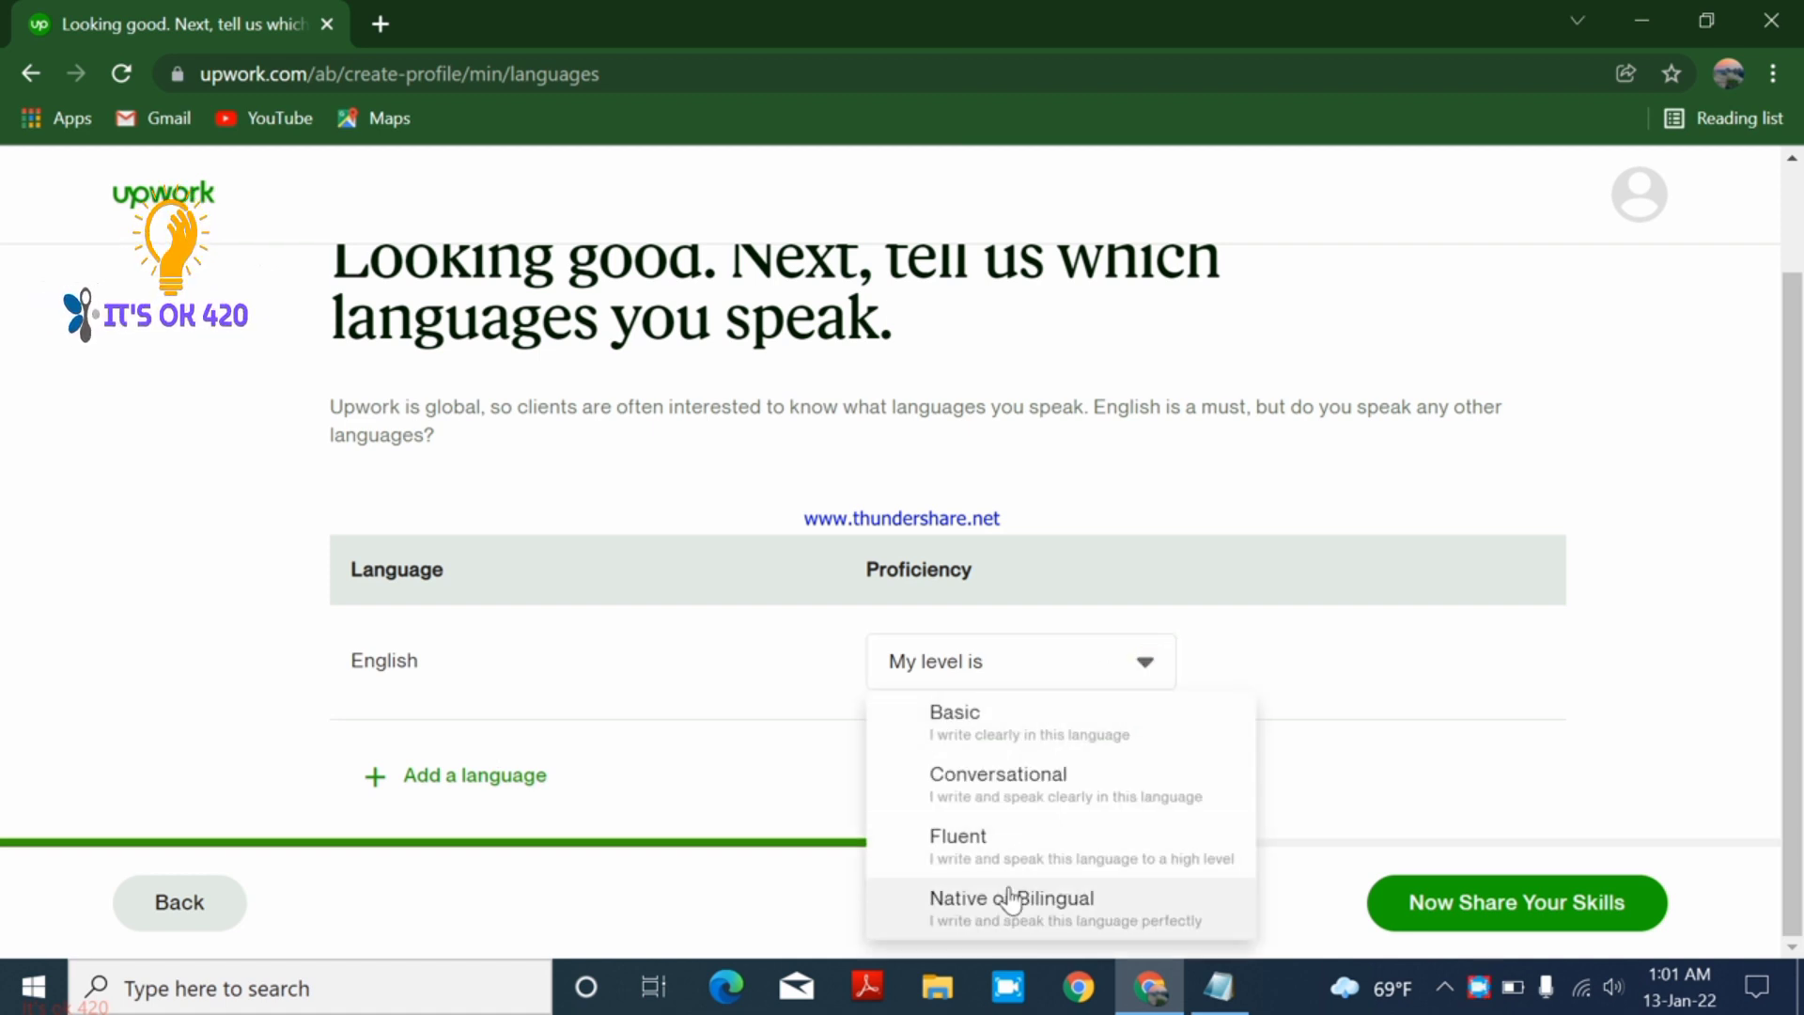
pyautogui.click(1011, 832)
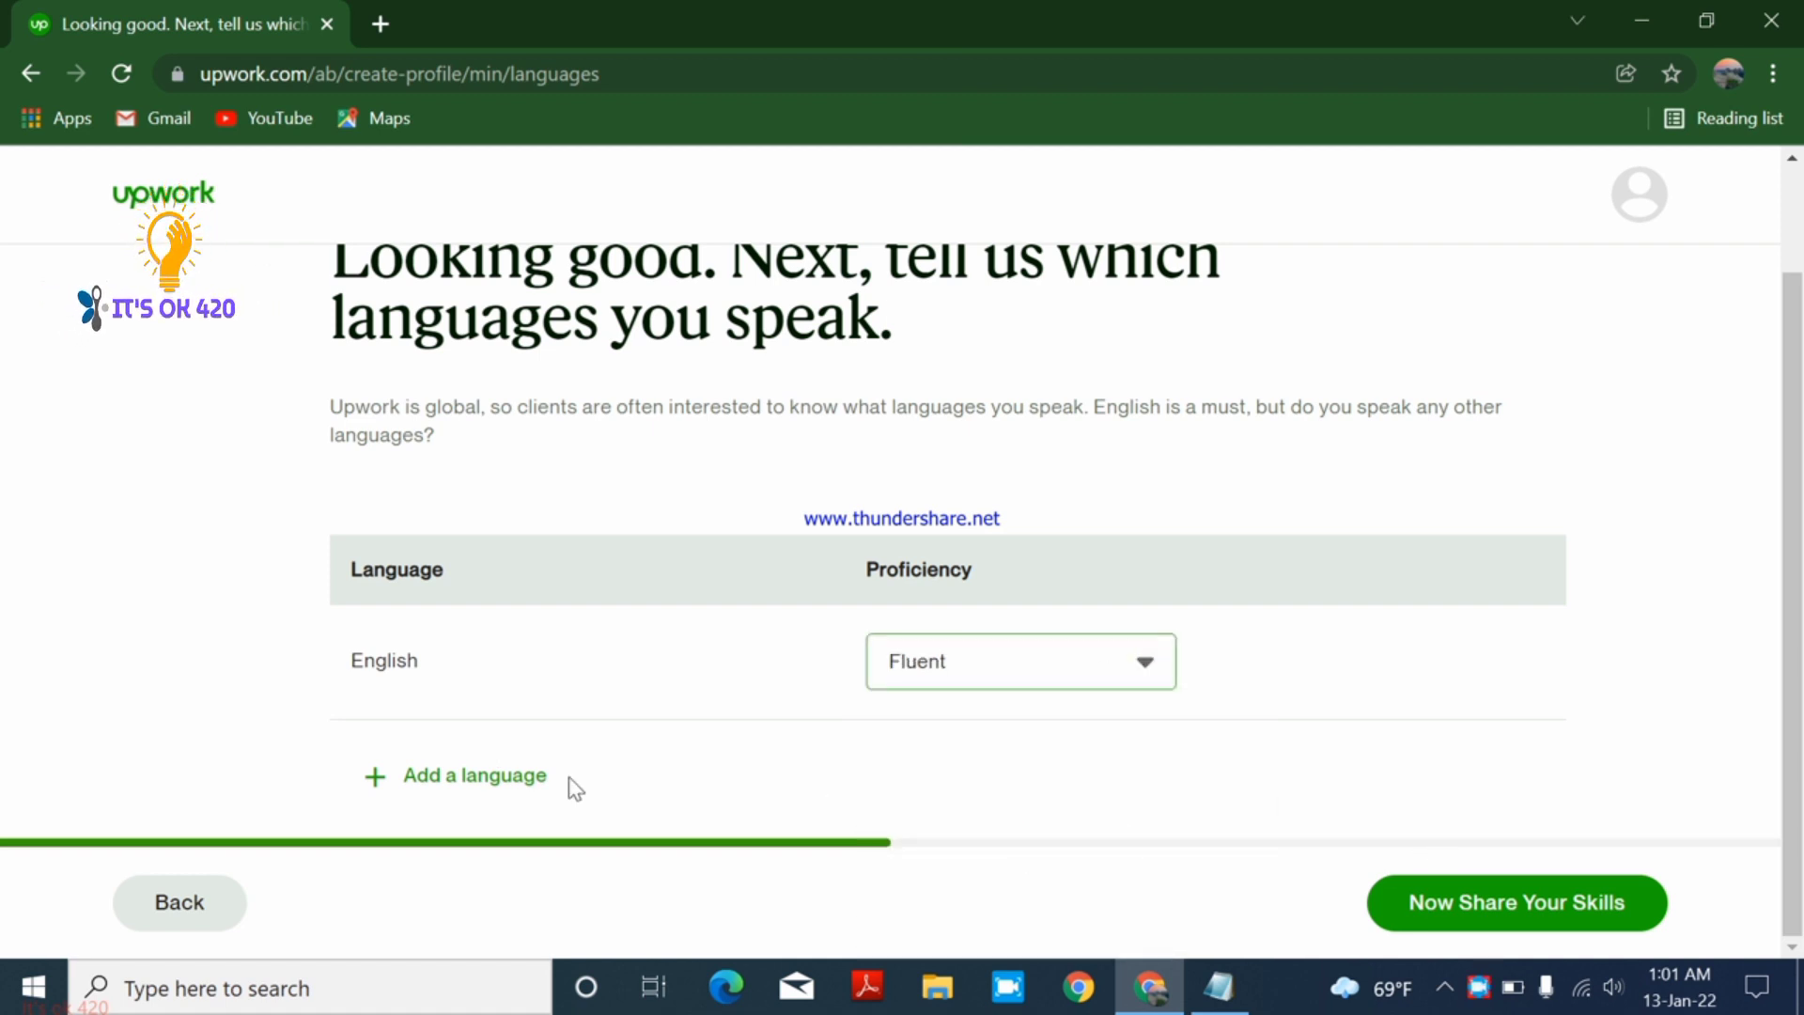
pyautogui.click(522, 780)
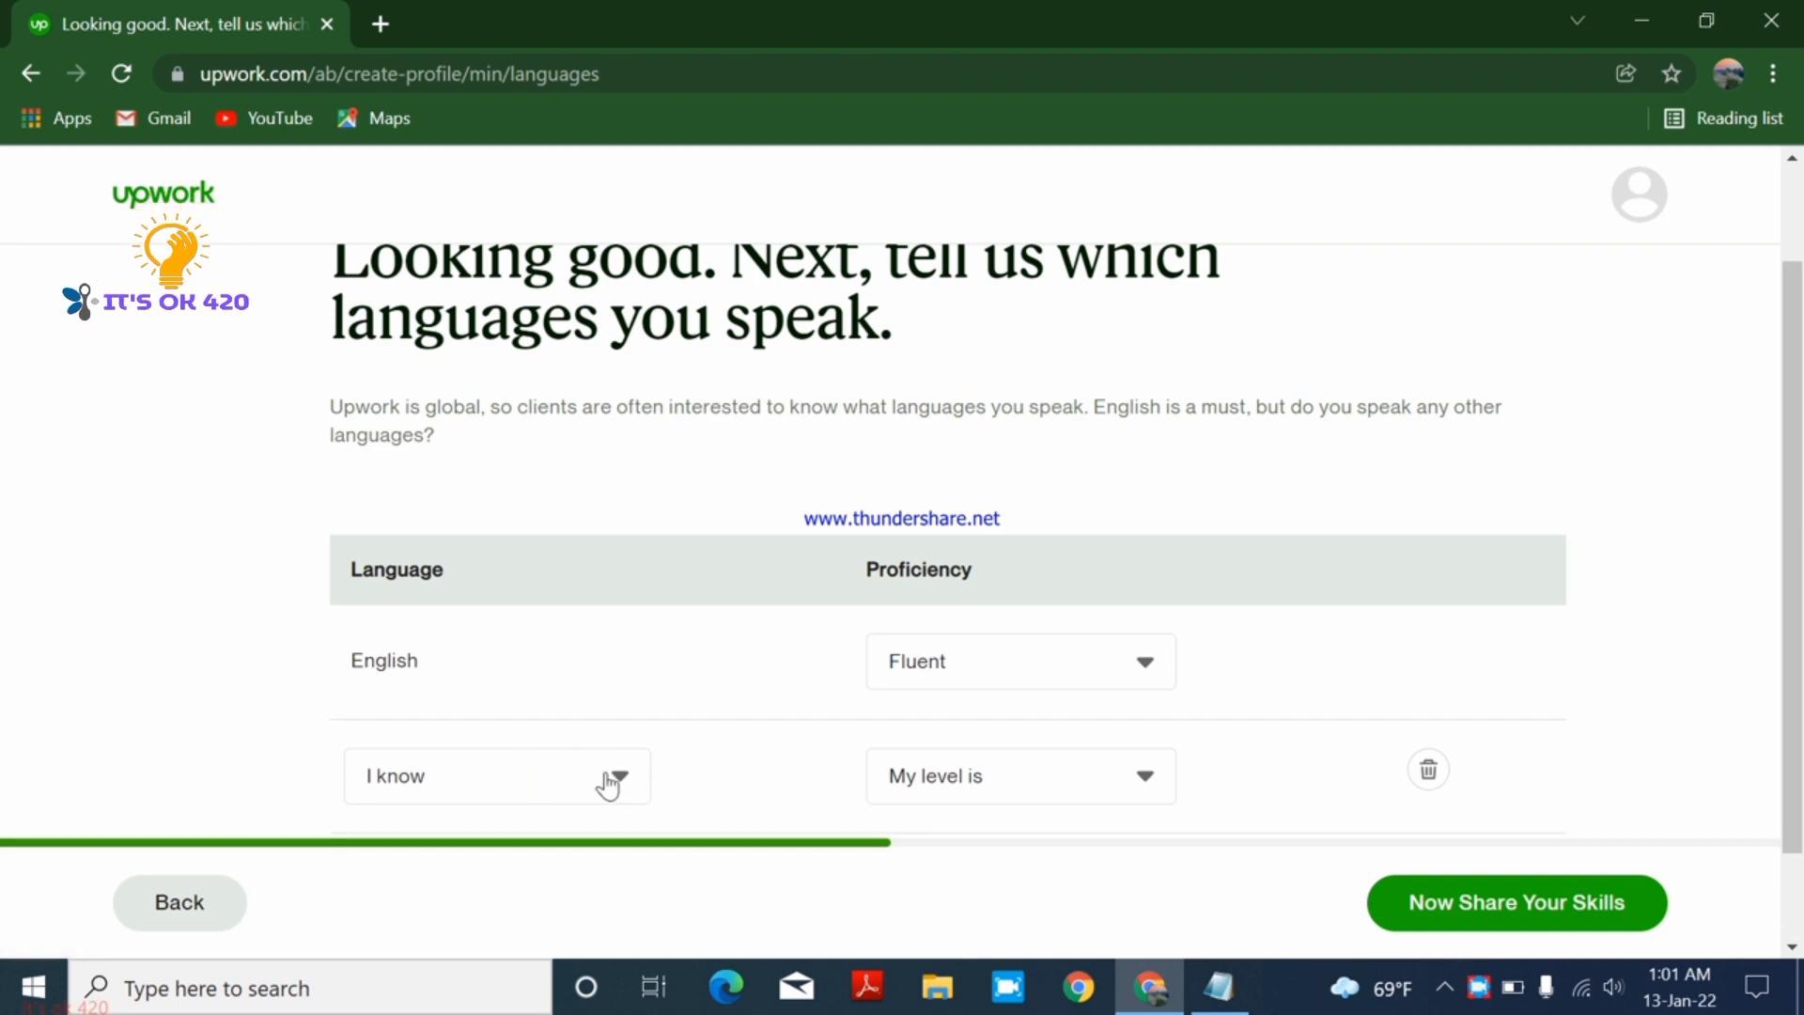
pyautogui.click(1443, 904)
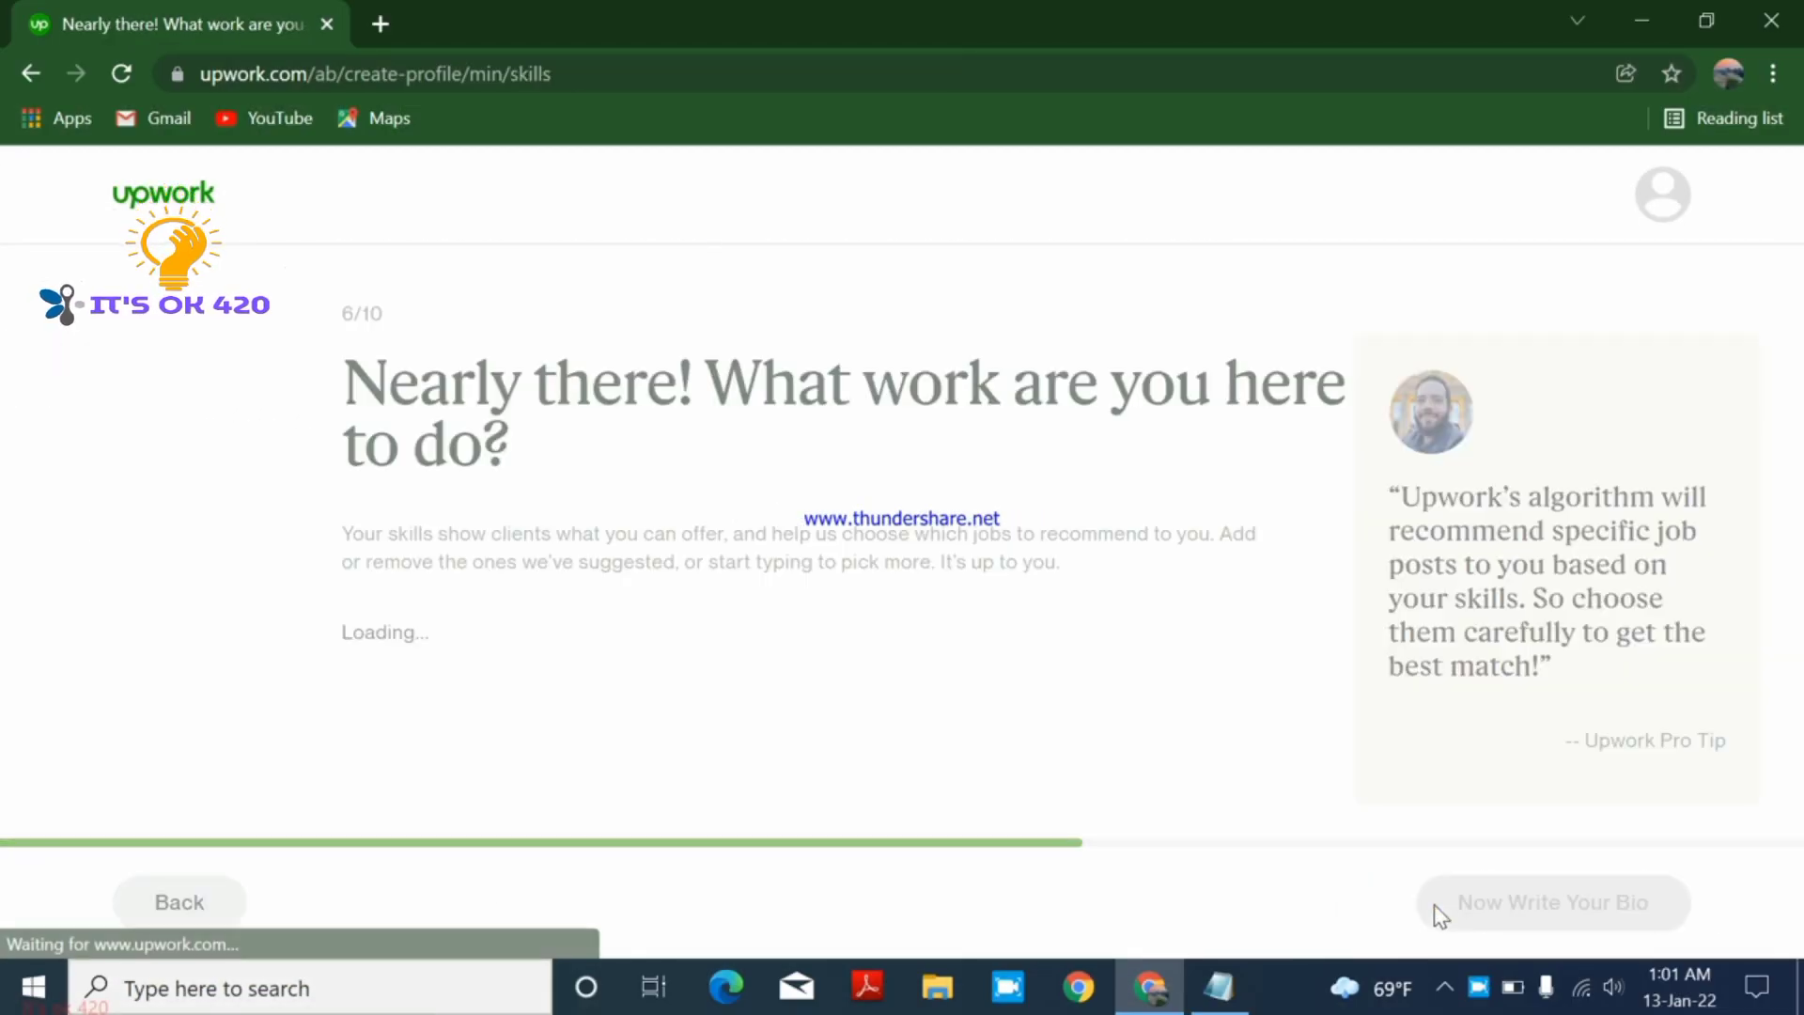
# - Search the skills field and add Computer Graphics as the first skill
pyautogui.click(664, 697)
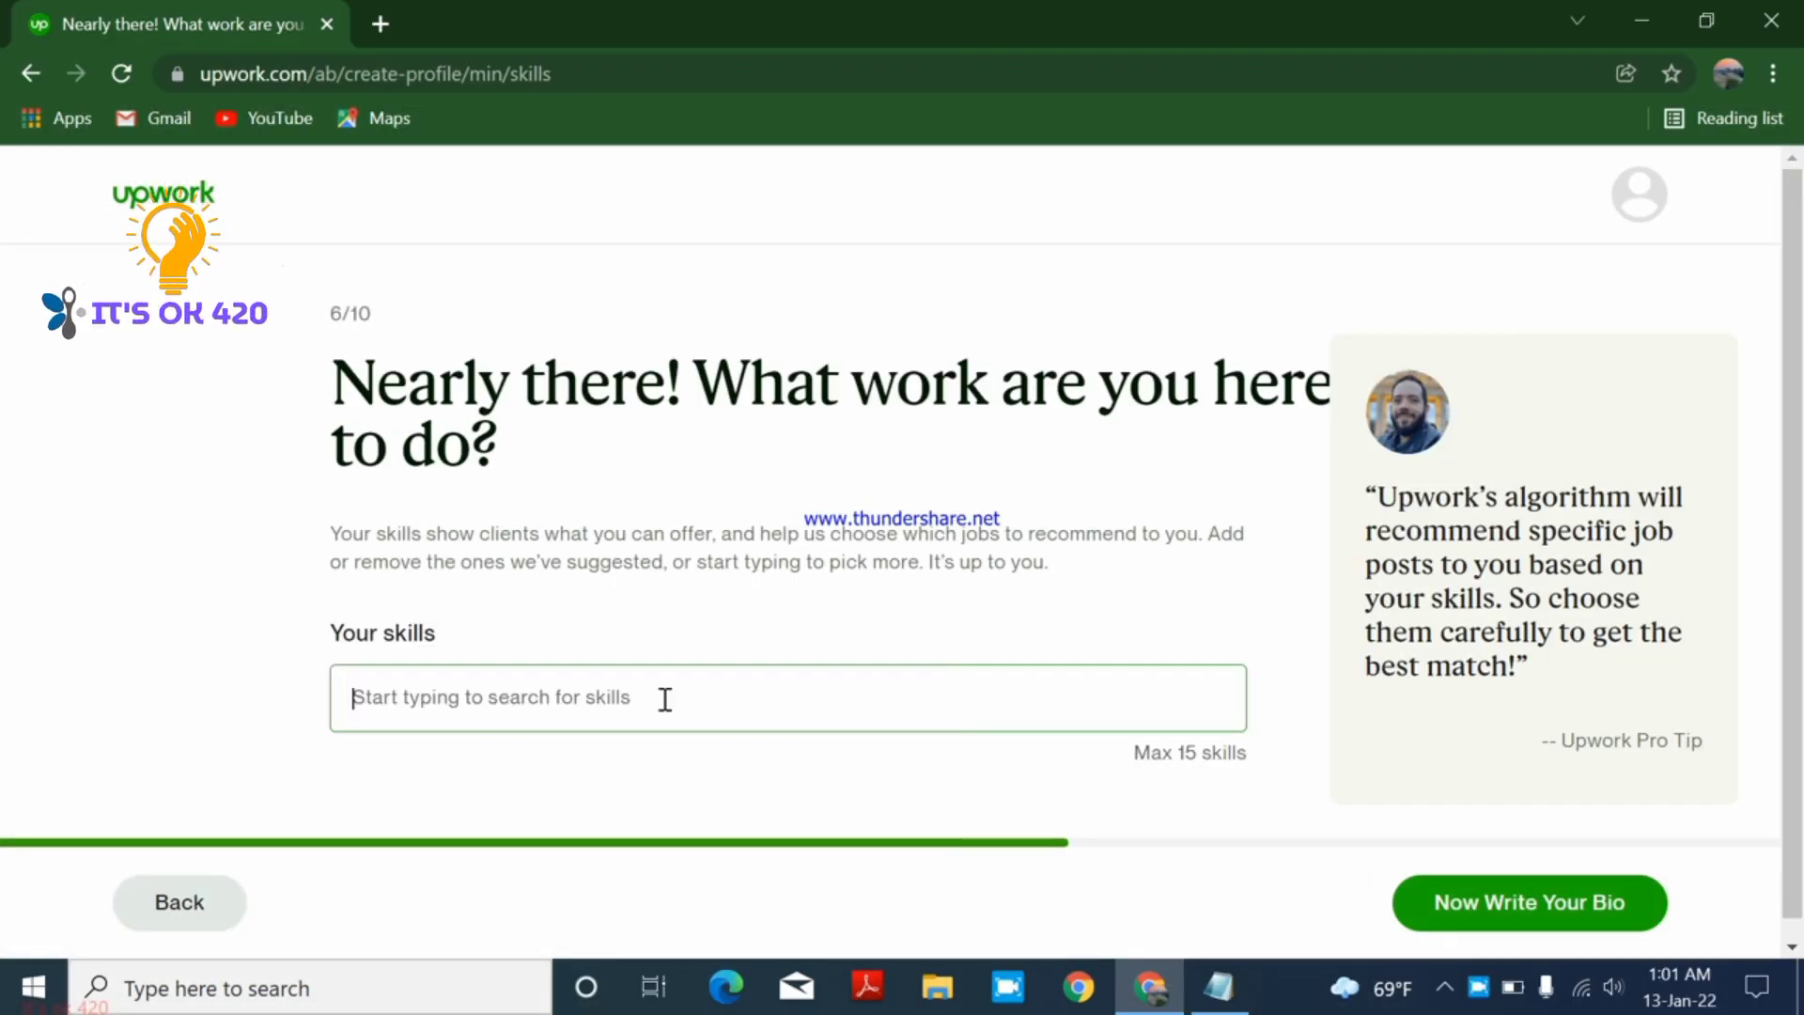
pyautogui.moveTo(330, 400); pyautogui.dragTo(842, 701)
pyautogui.click(726, 670)
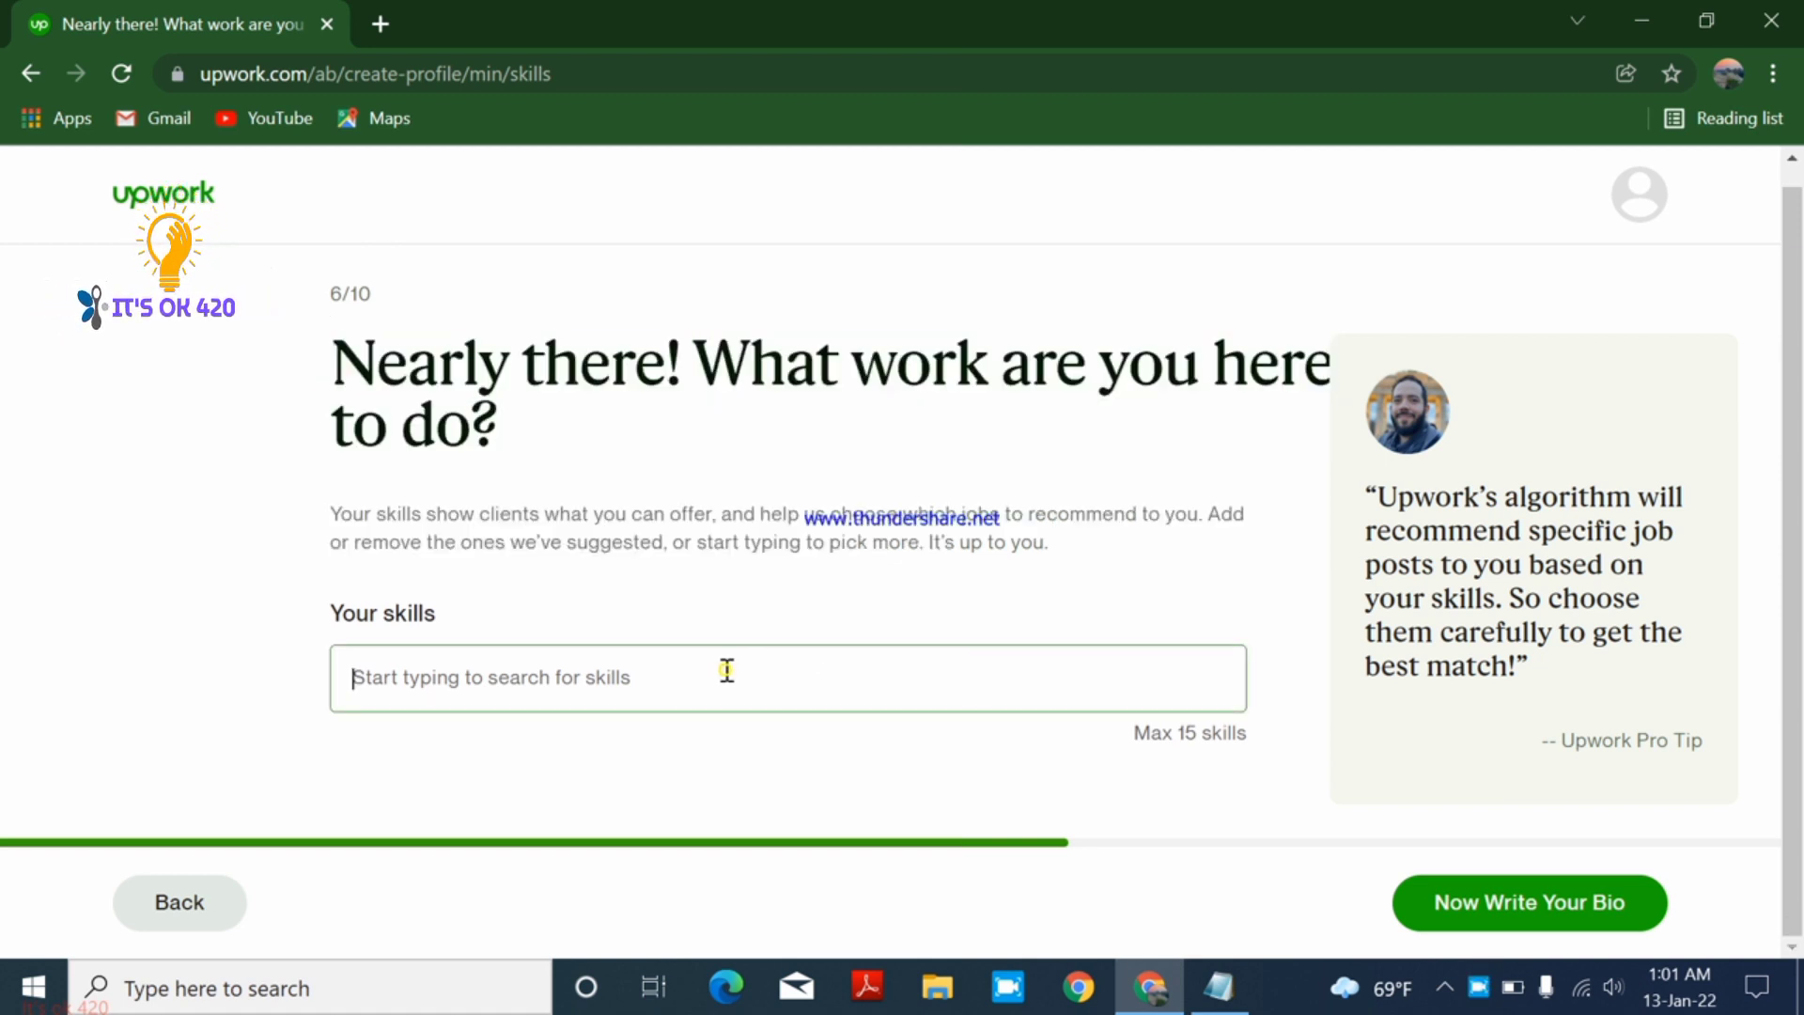
pyautogui.moveTo(331, 514); pyautogui.dragTo(1187, 515)
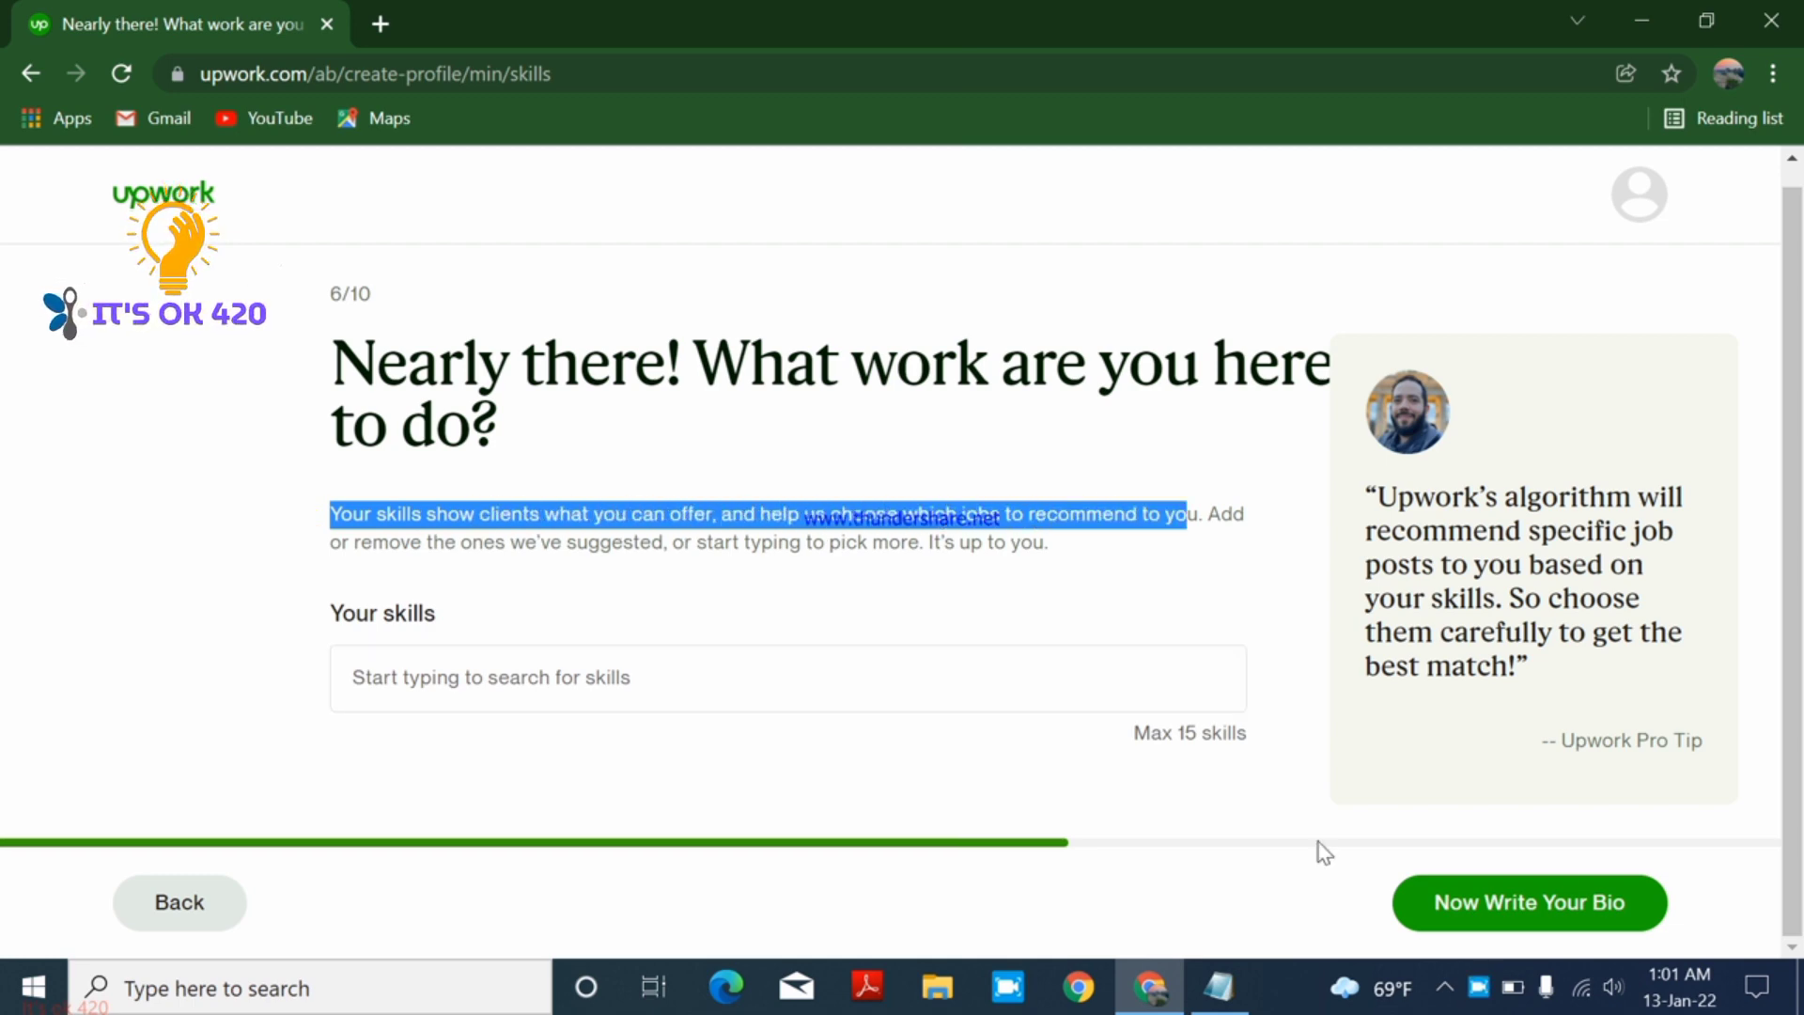
pyautogui.click(1475, 904)
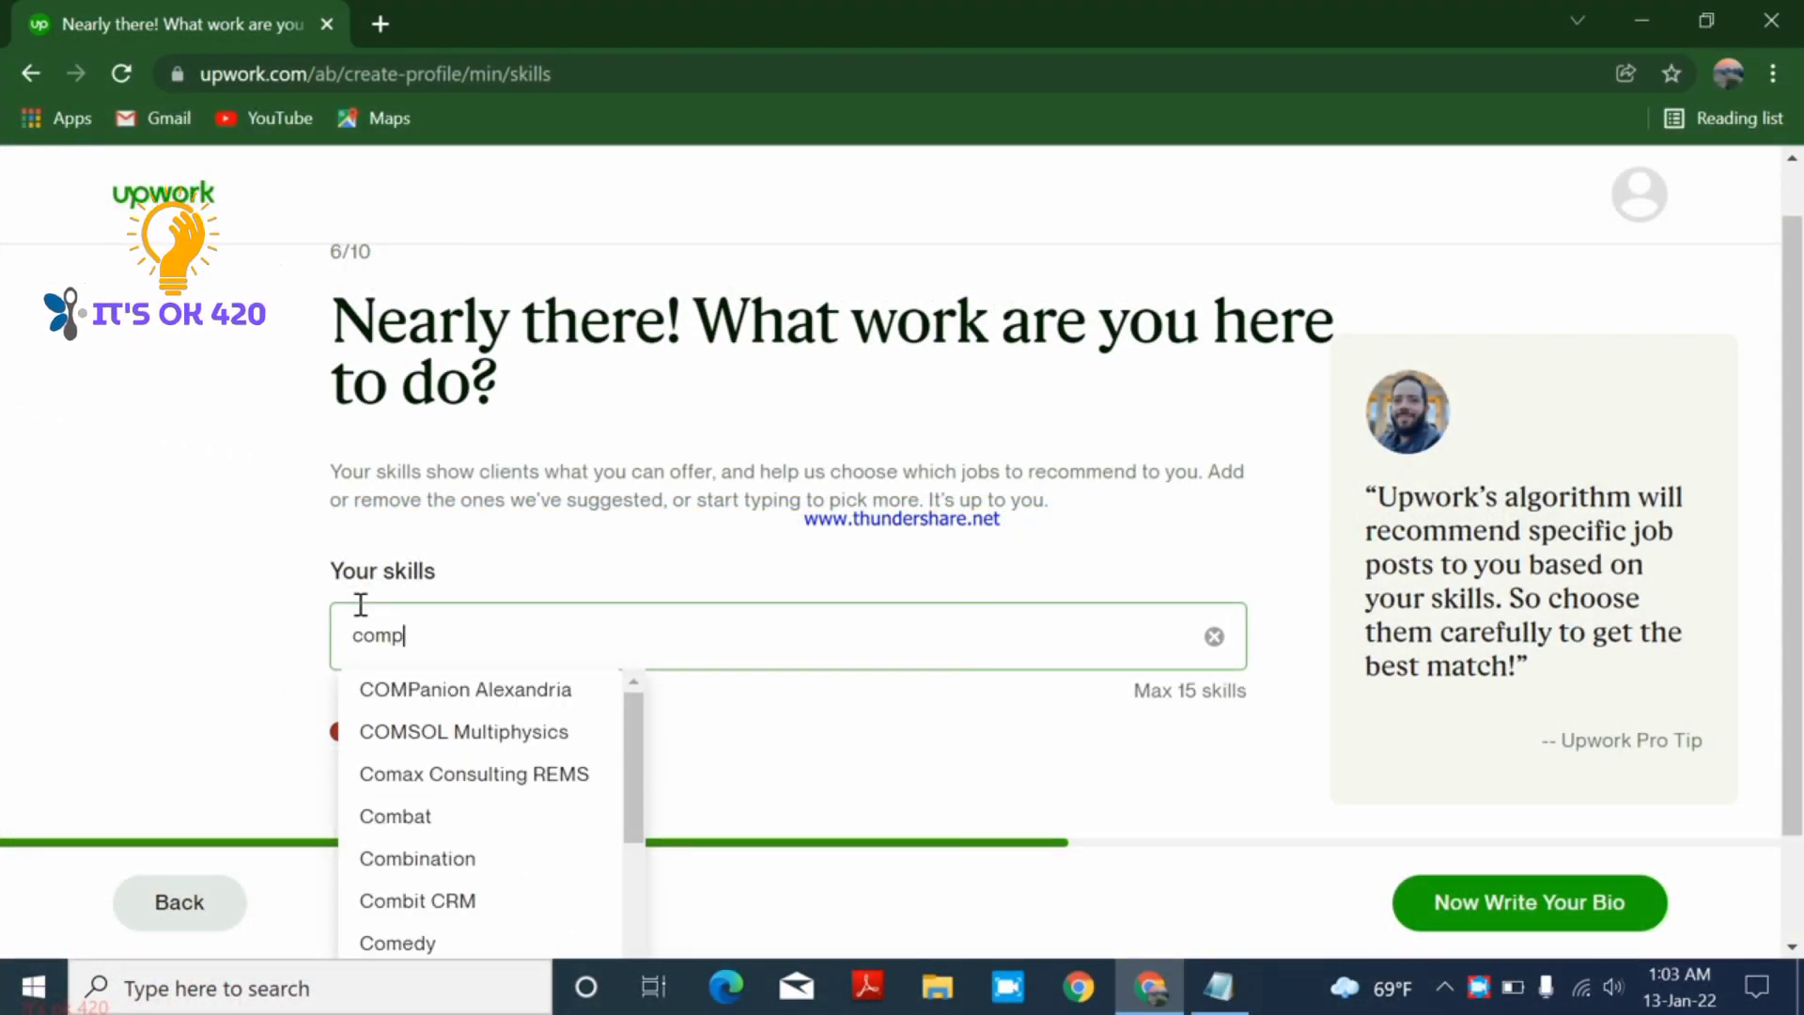
pyautogui.write('e')
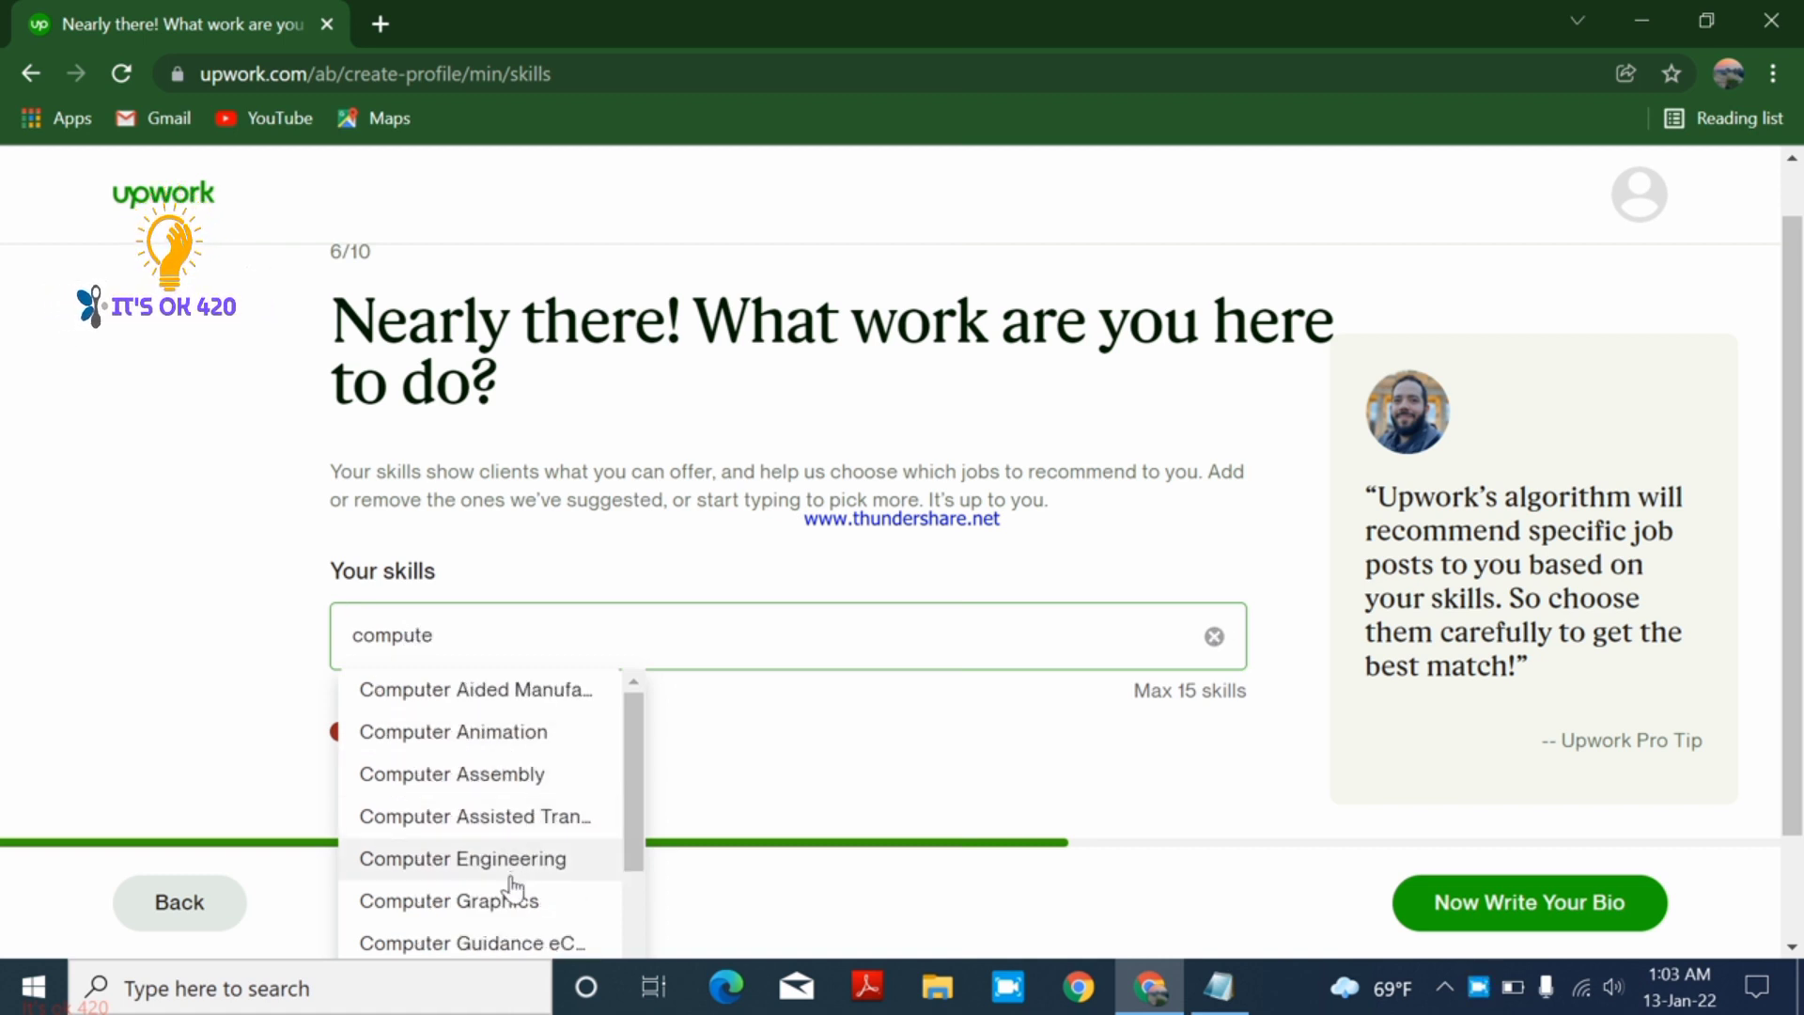
pyautogui.click(504, 904)
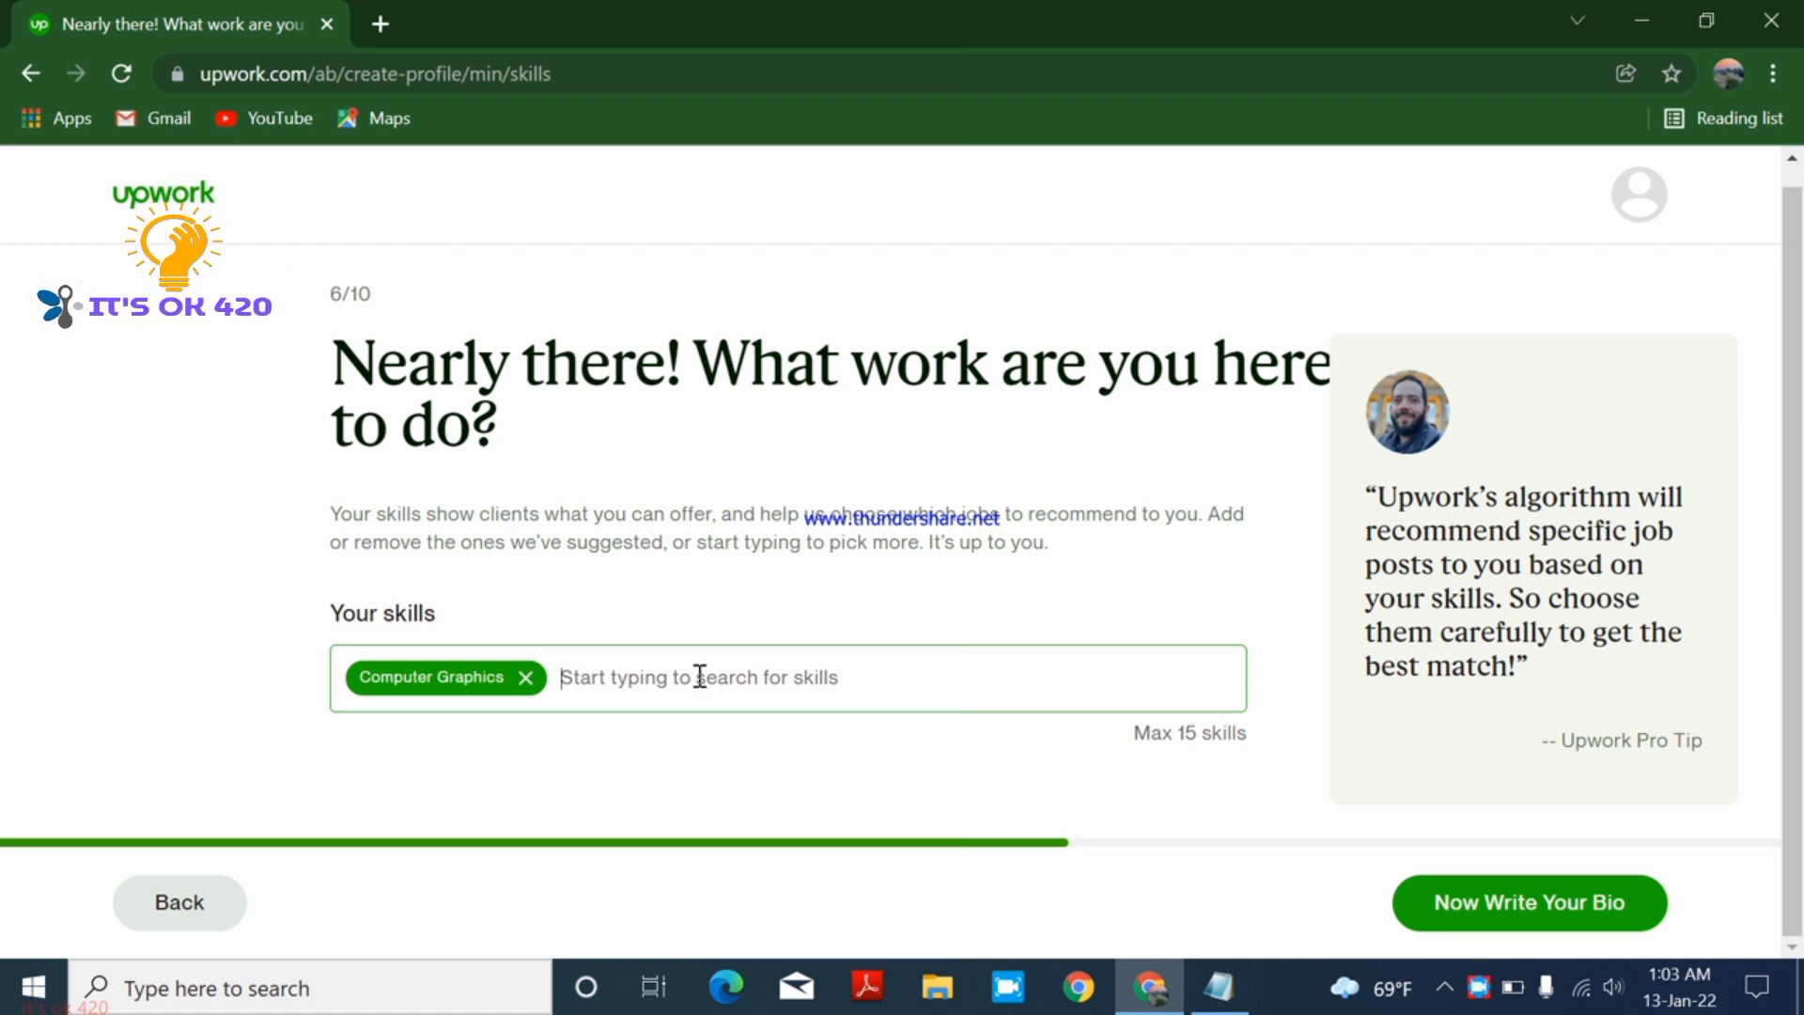
# - Add Digital Marketing, Web Design and SEO Audit as further skills
pyautogui.write('digital')
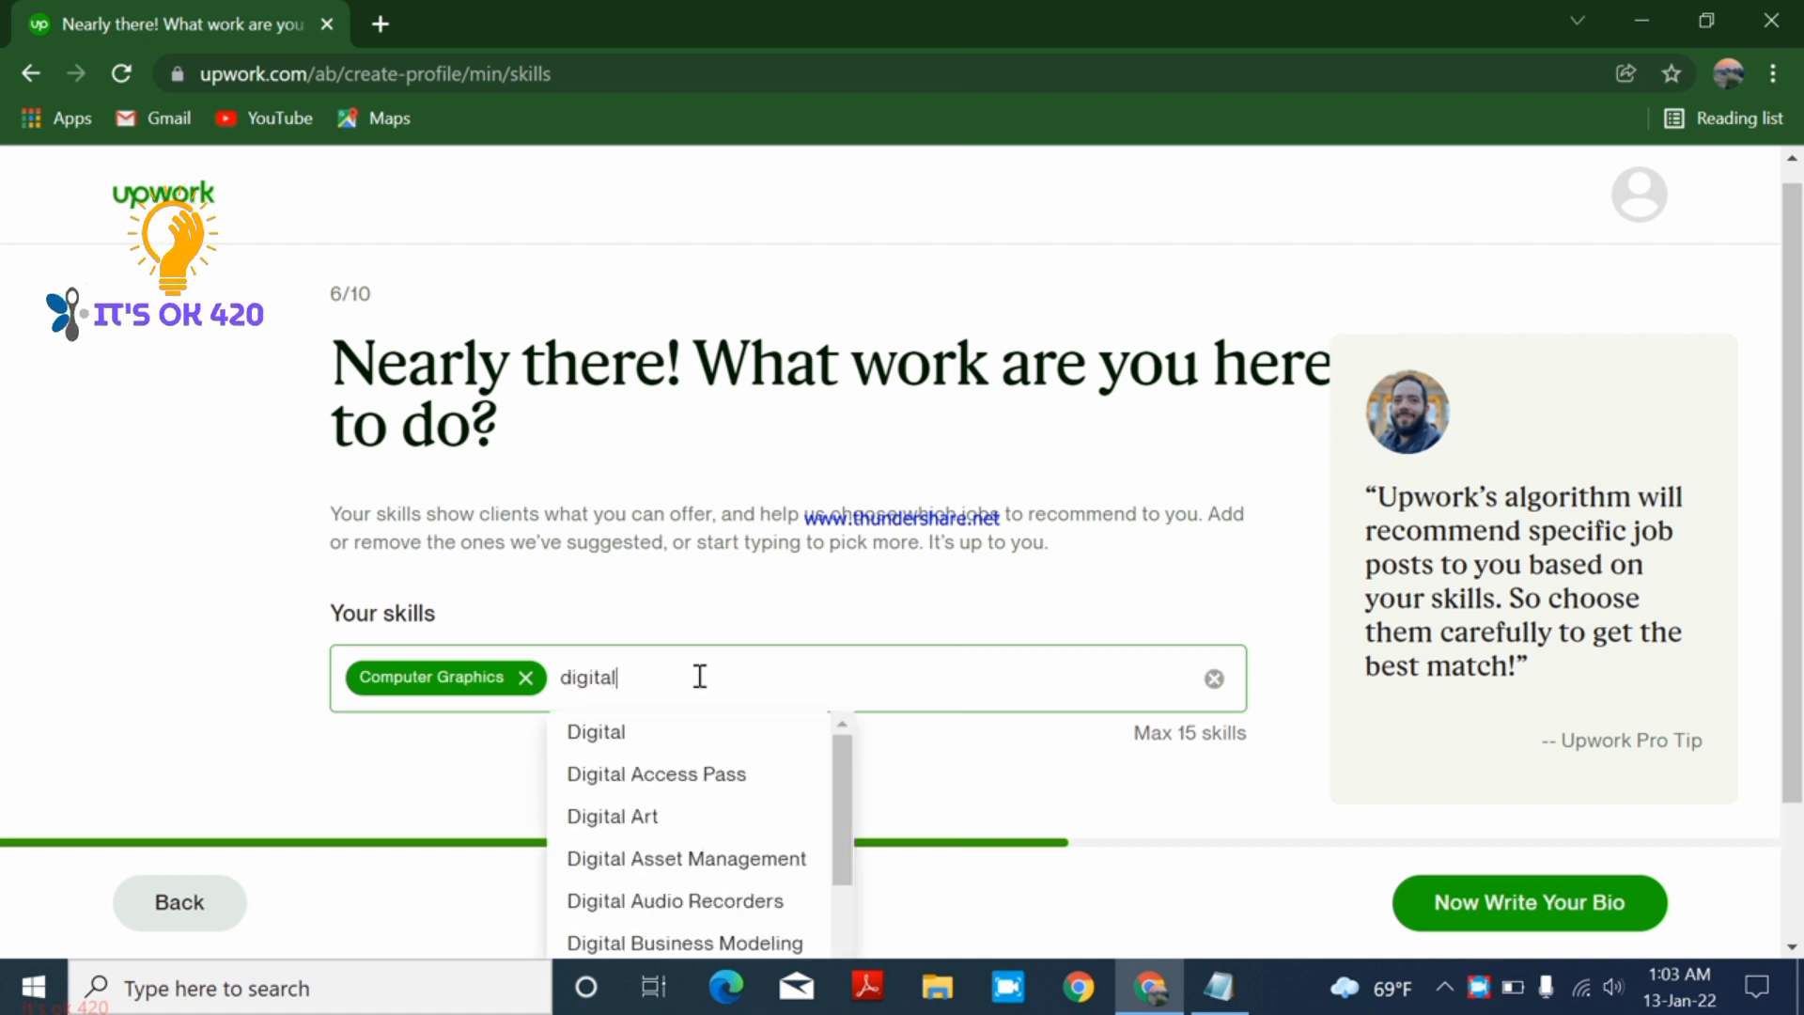
pyautogui.write(' mar')
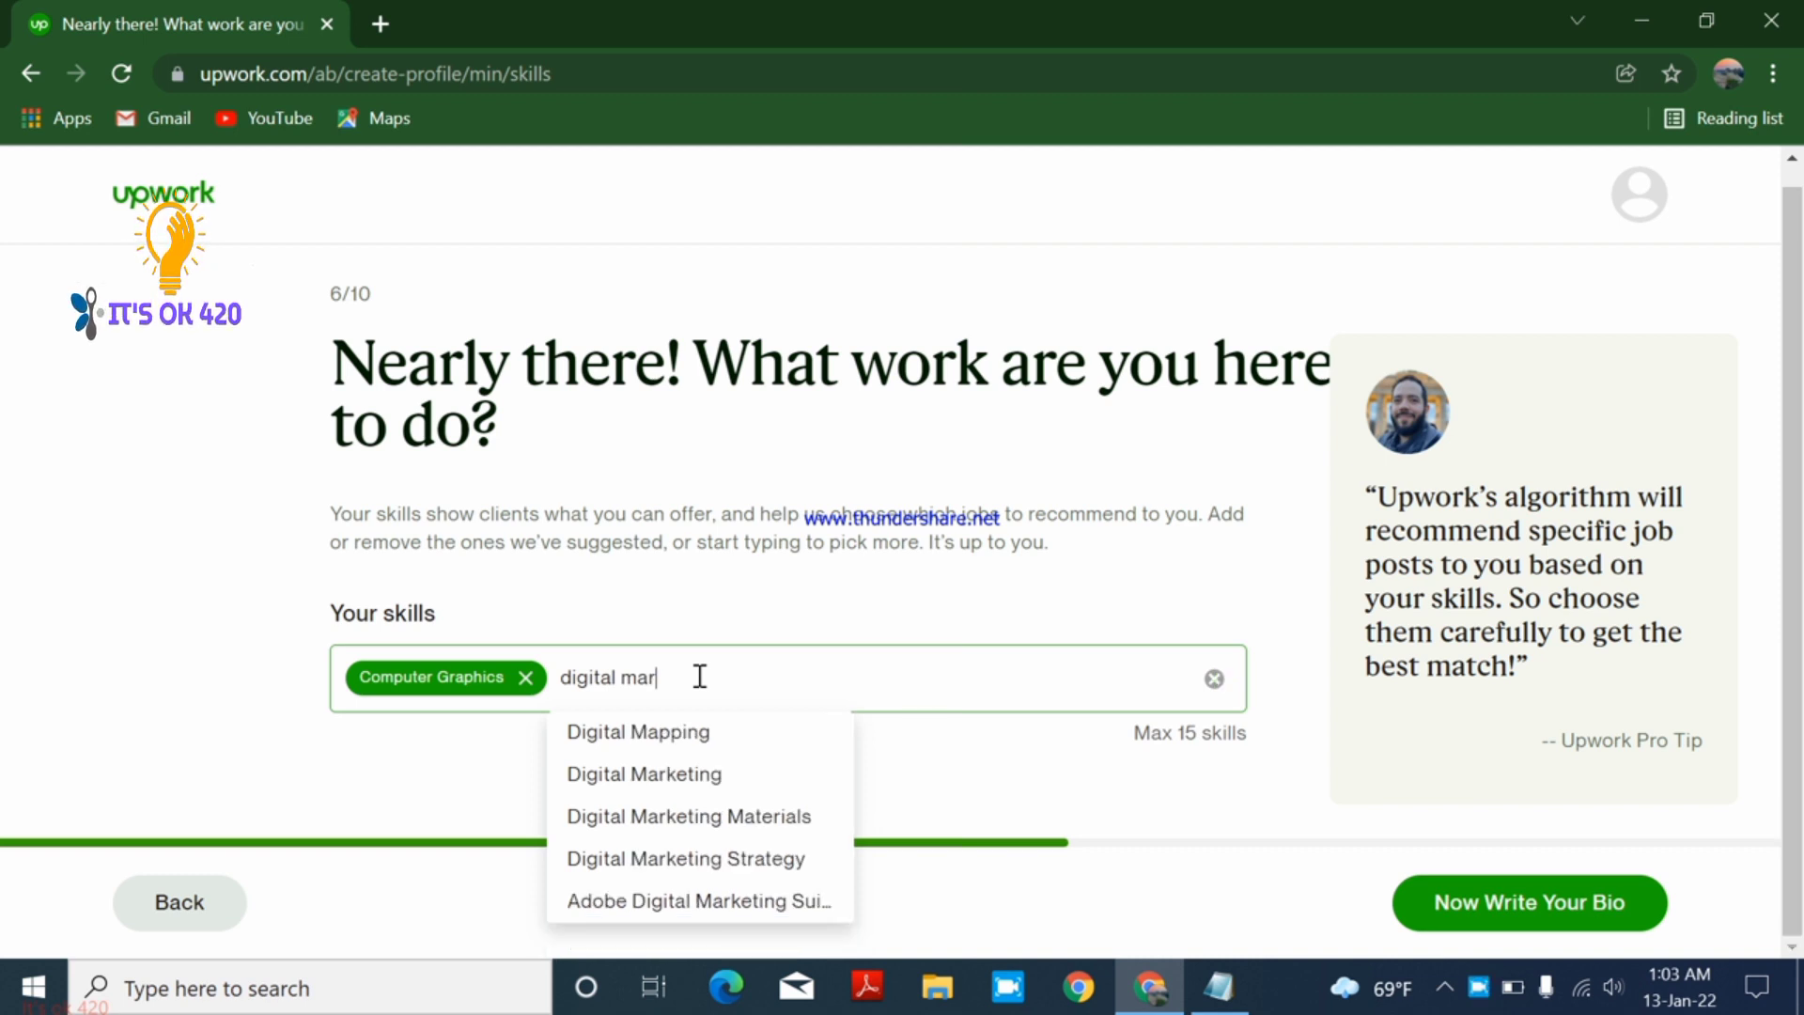
pyautogui.click(709, 732)
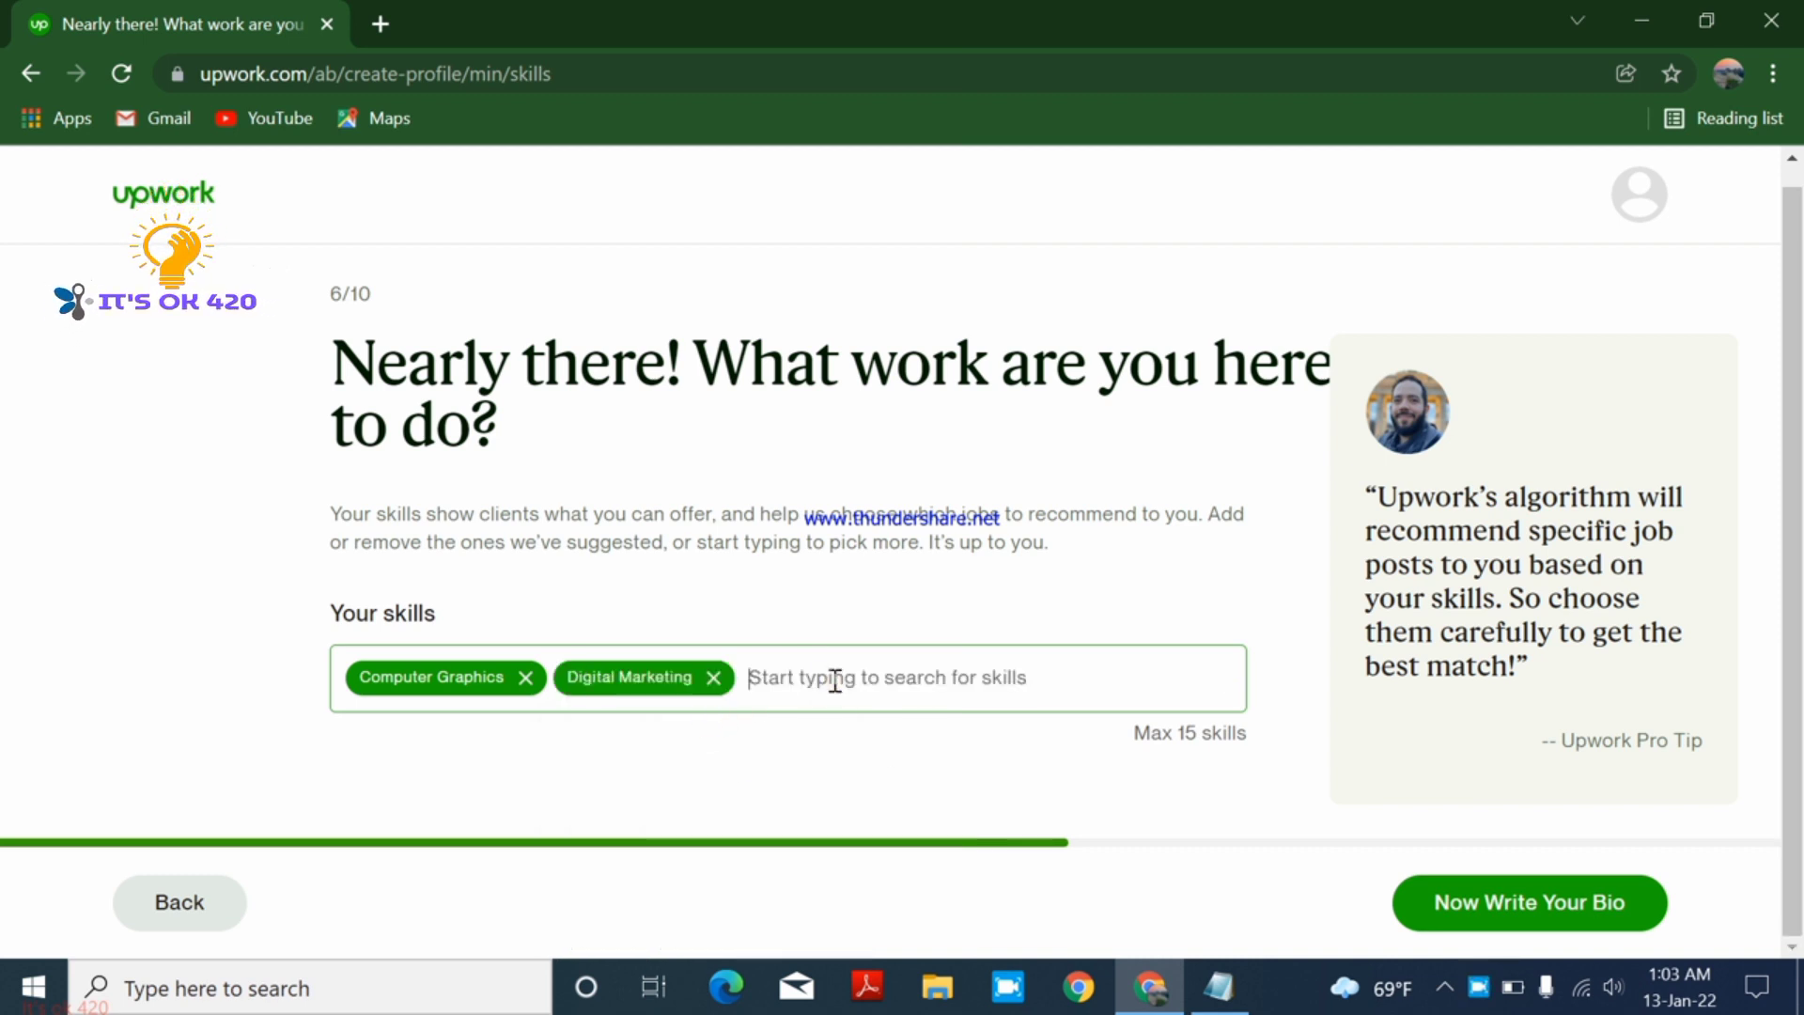
pyautogui.write('web')
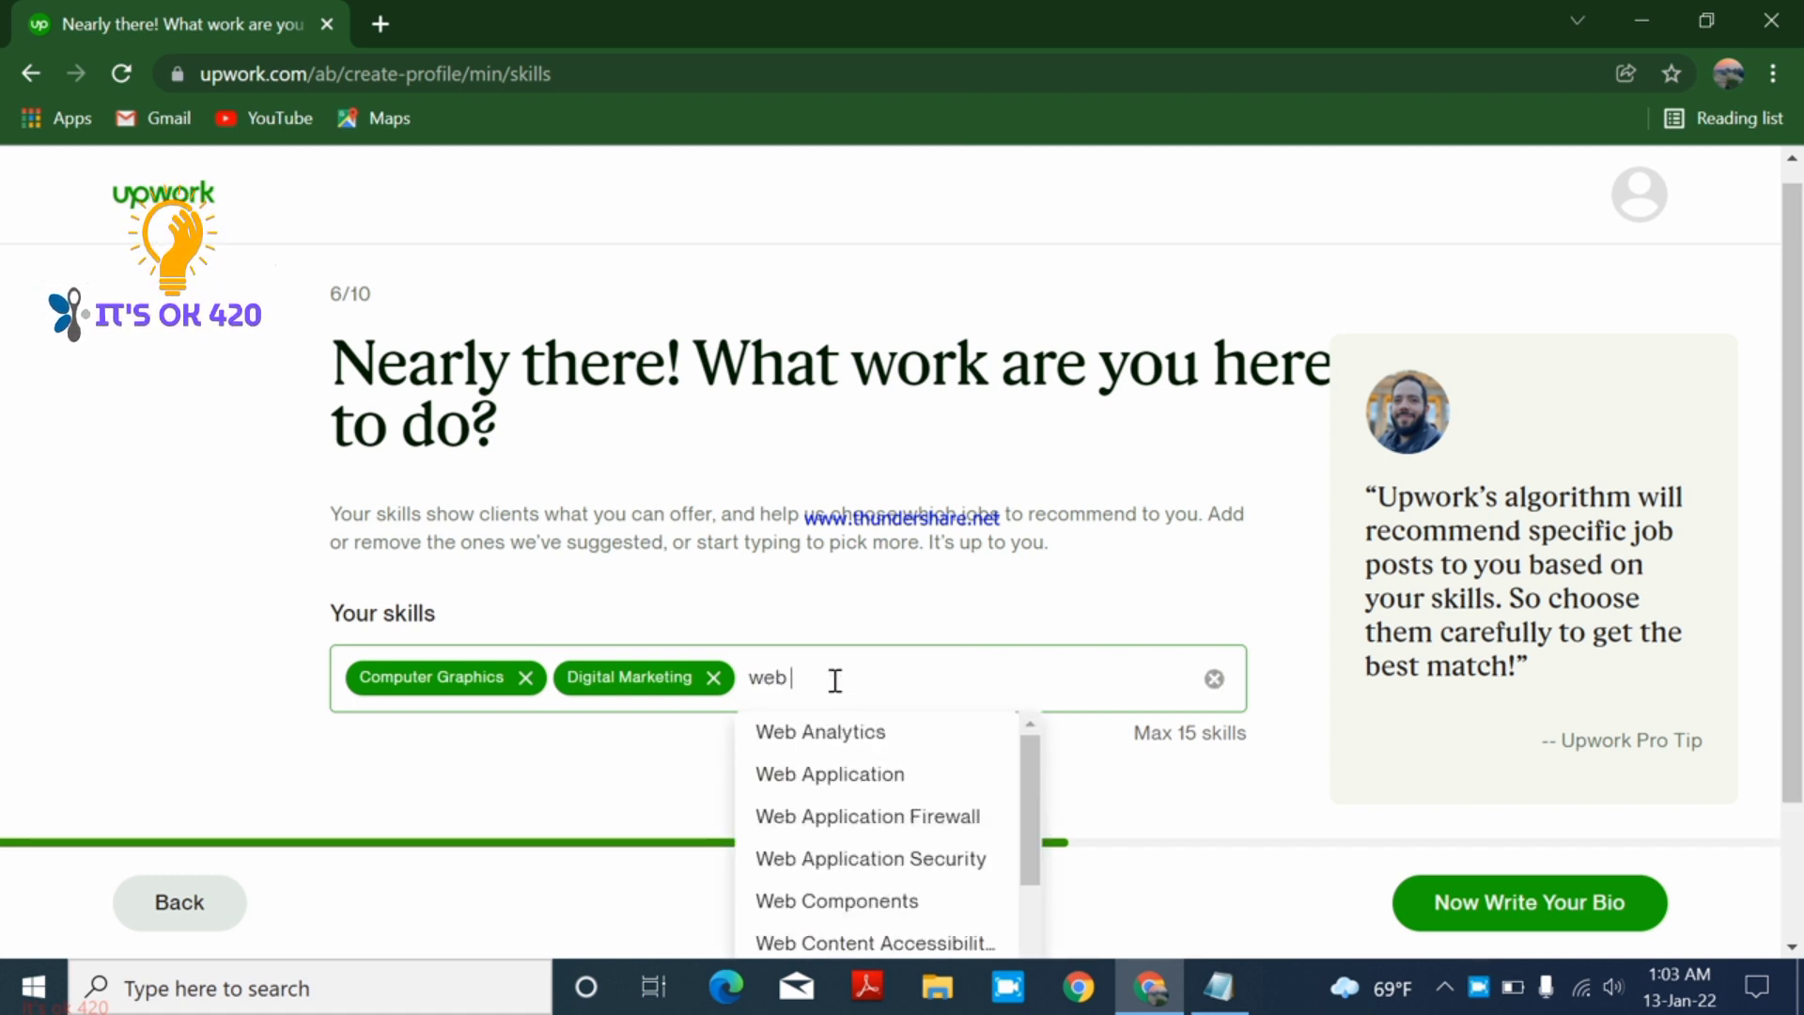
pyautogui.write(' des')
pyautogui.click(859, 732)
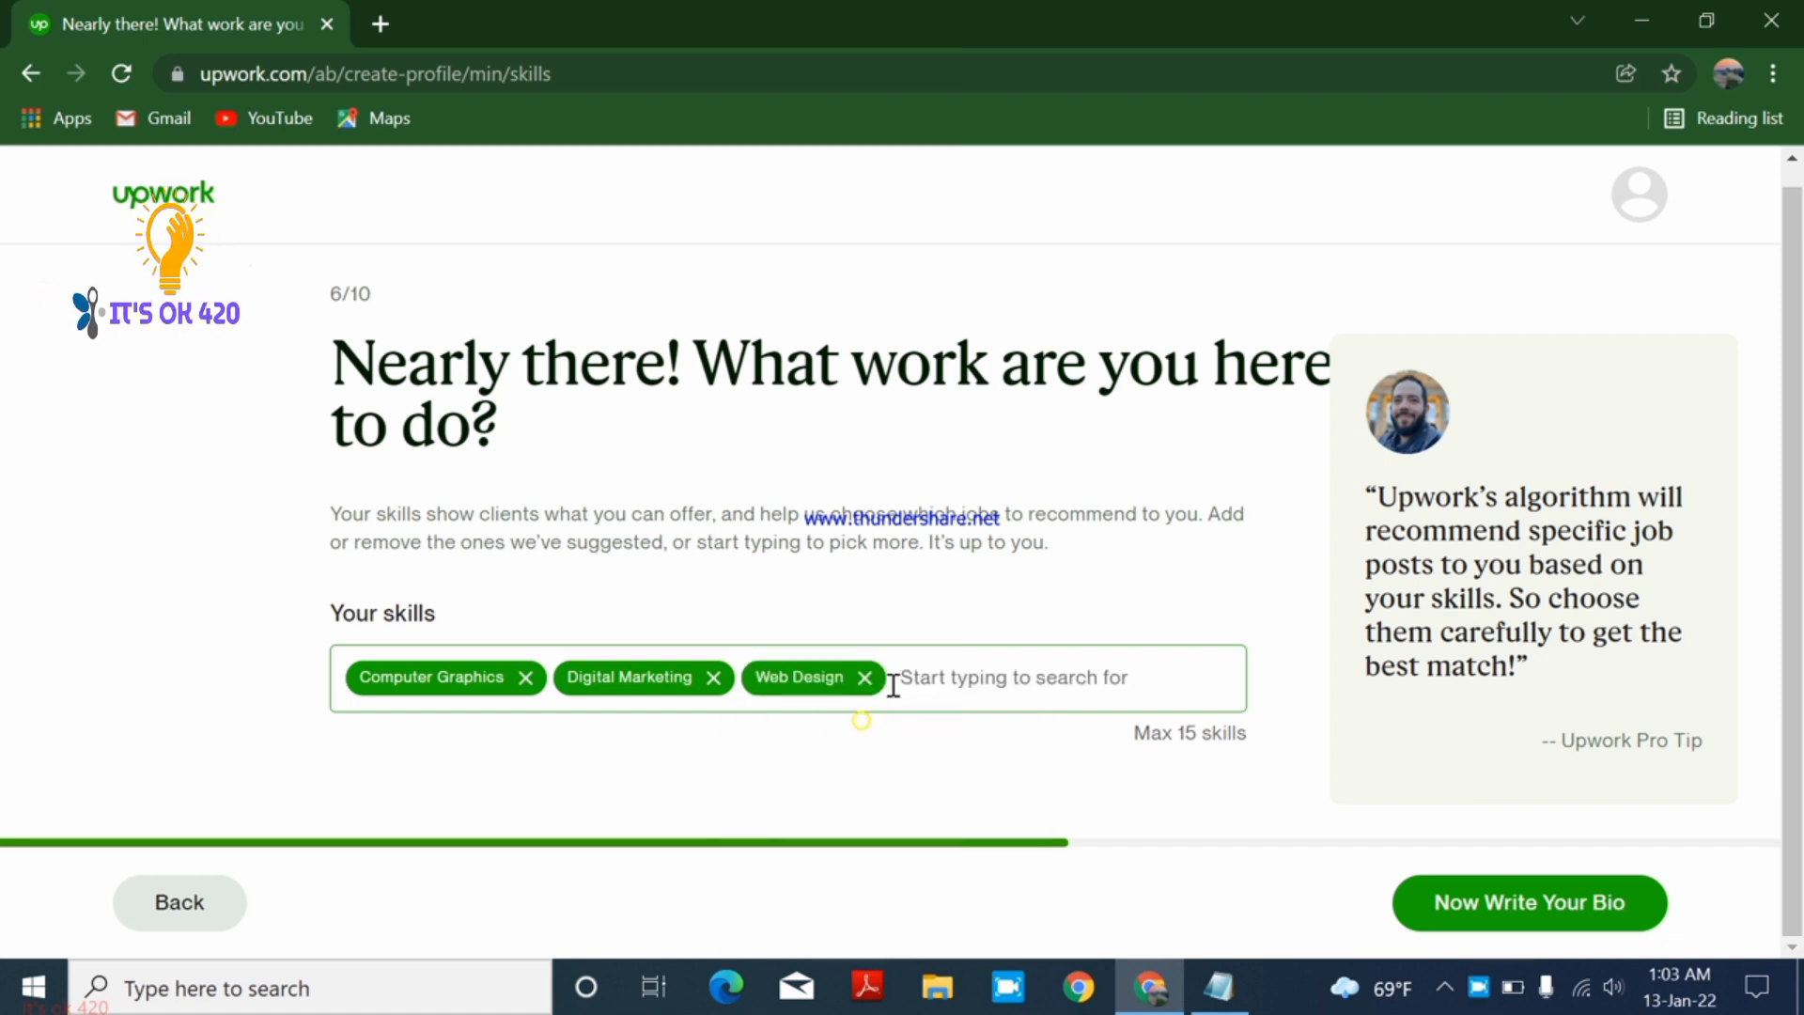
pyautogui.click(922, 673)
pyautogui.write('seo')
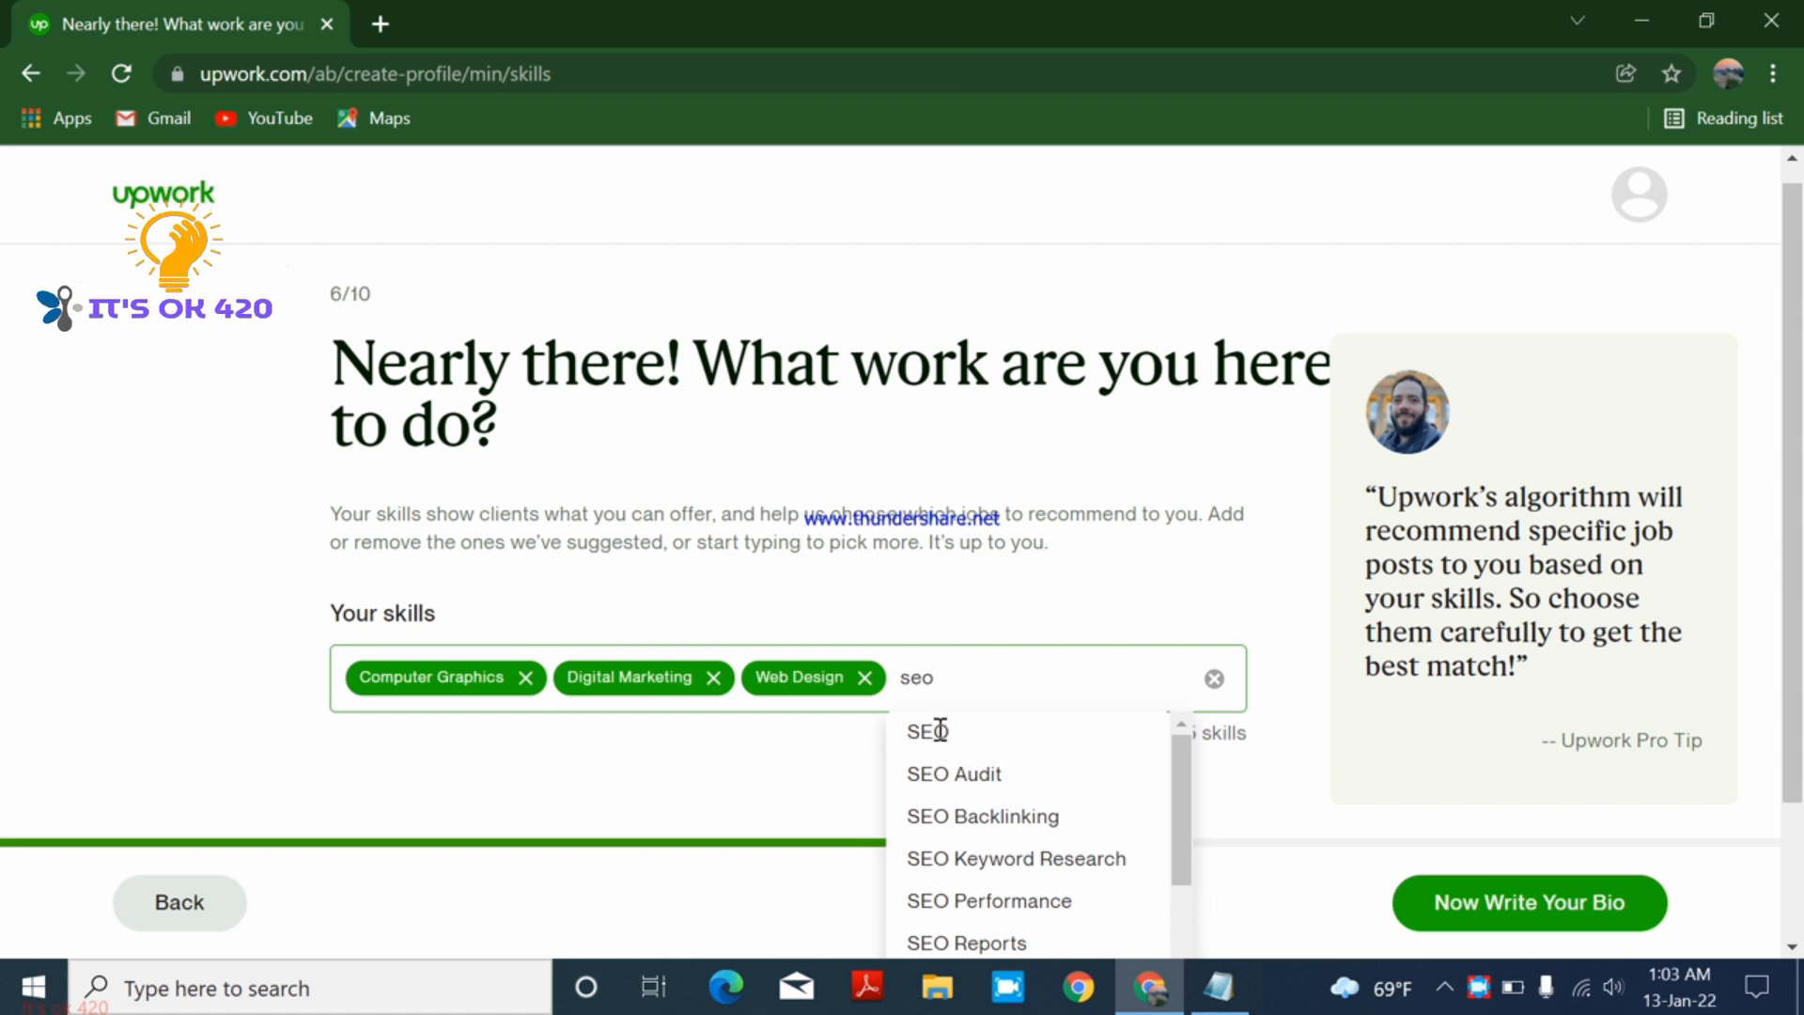
pyautogui.click(958, 768)
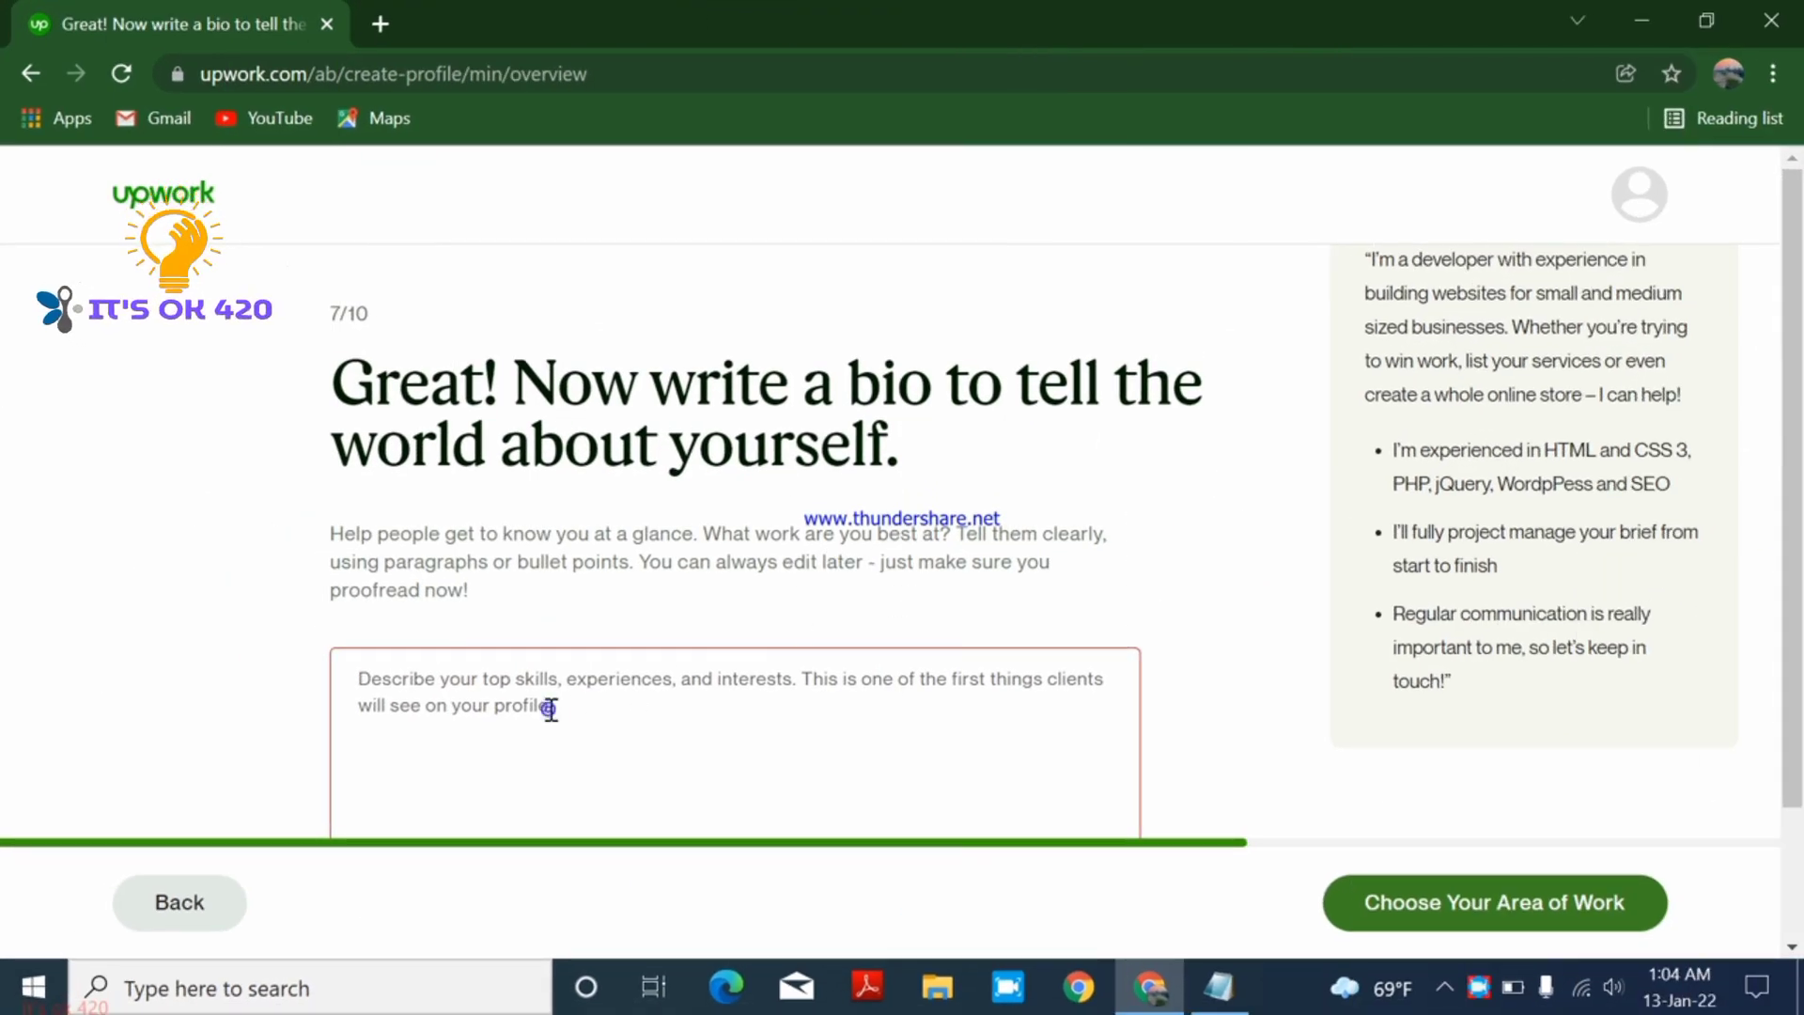
# - Set the main service to Sales & Marketing > Marketing Strategy
pyautogui.click(549, 709)
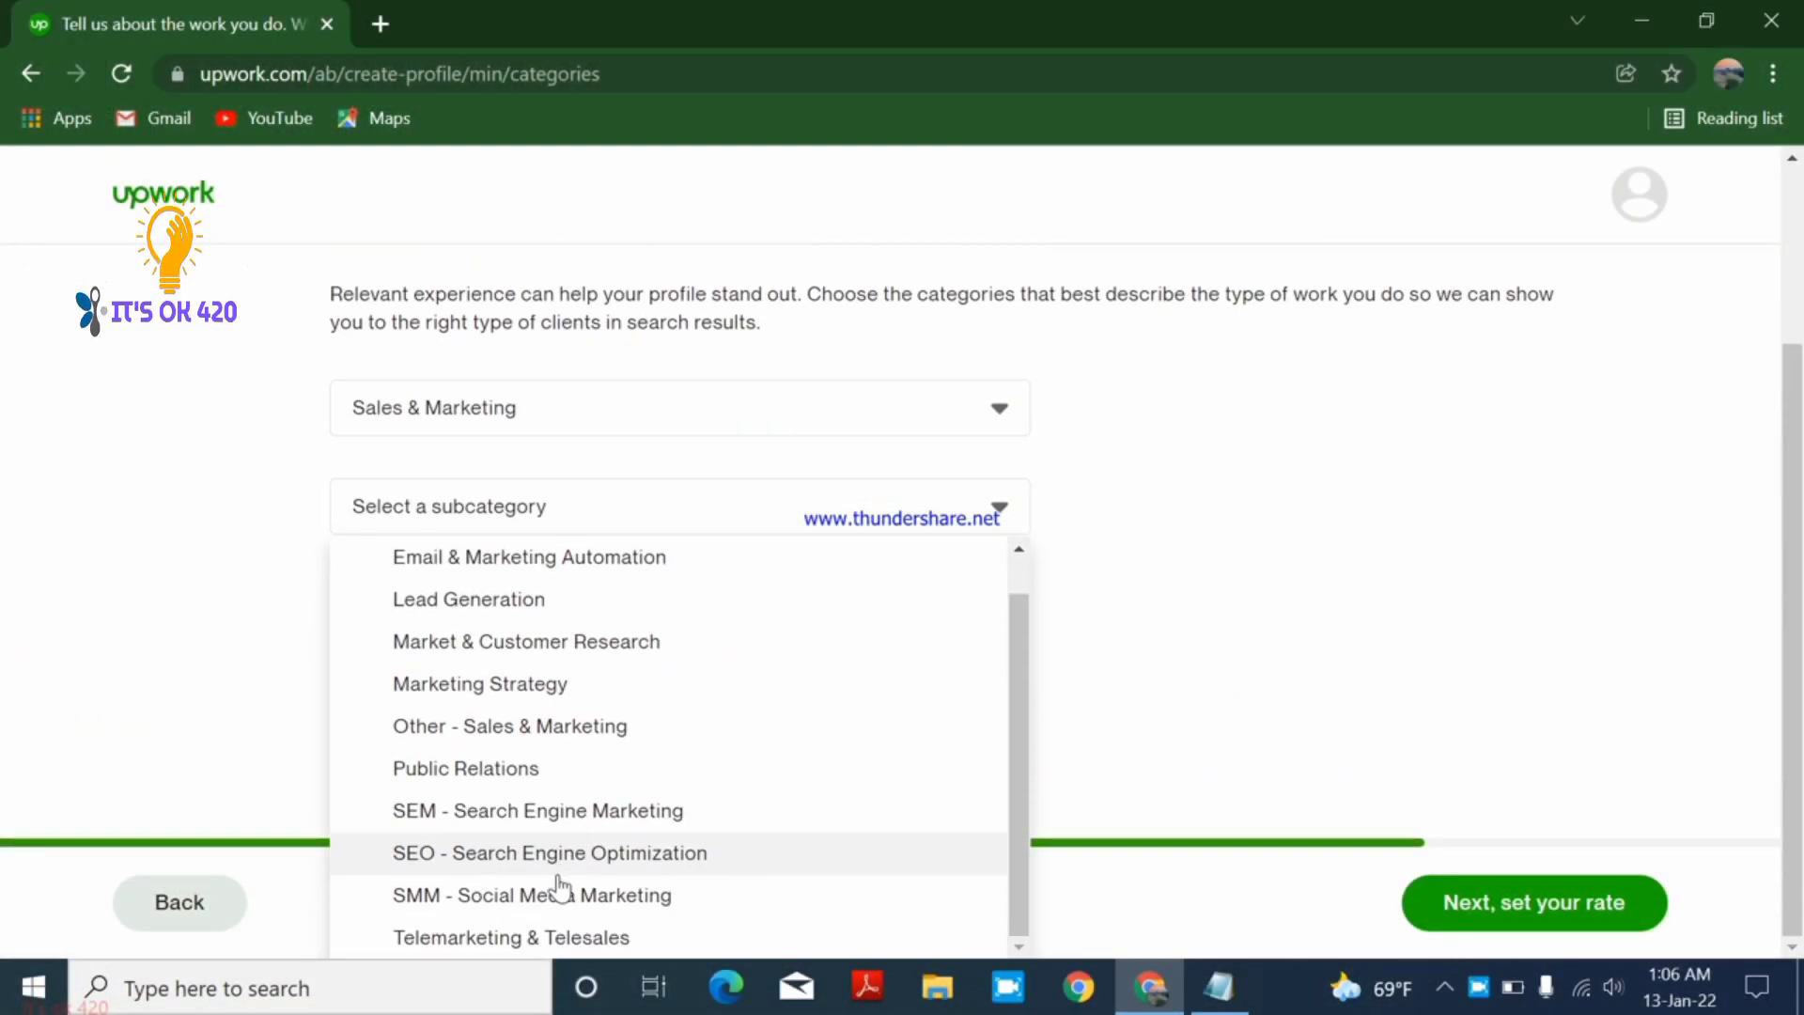
pyautogui.click(522, 686)
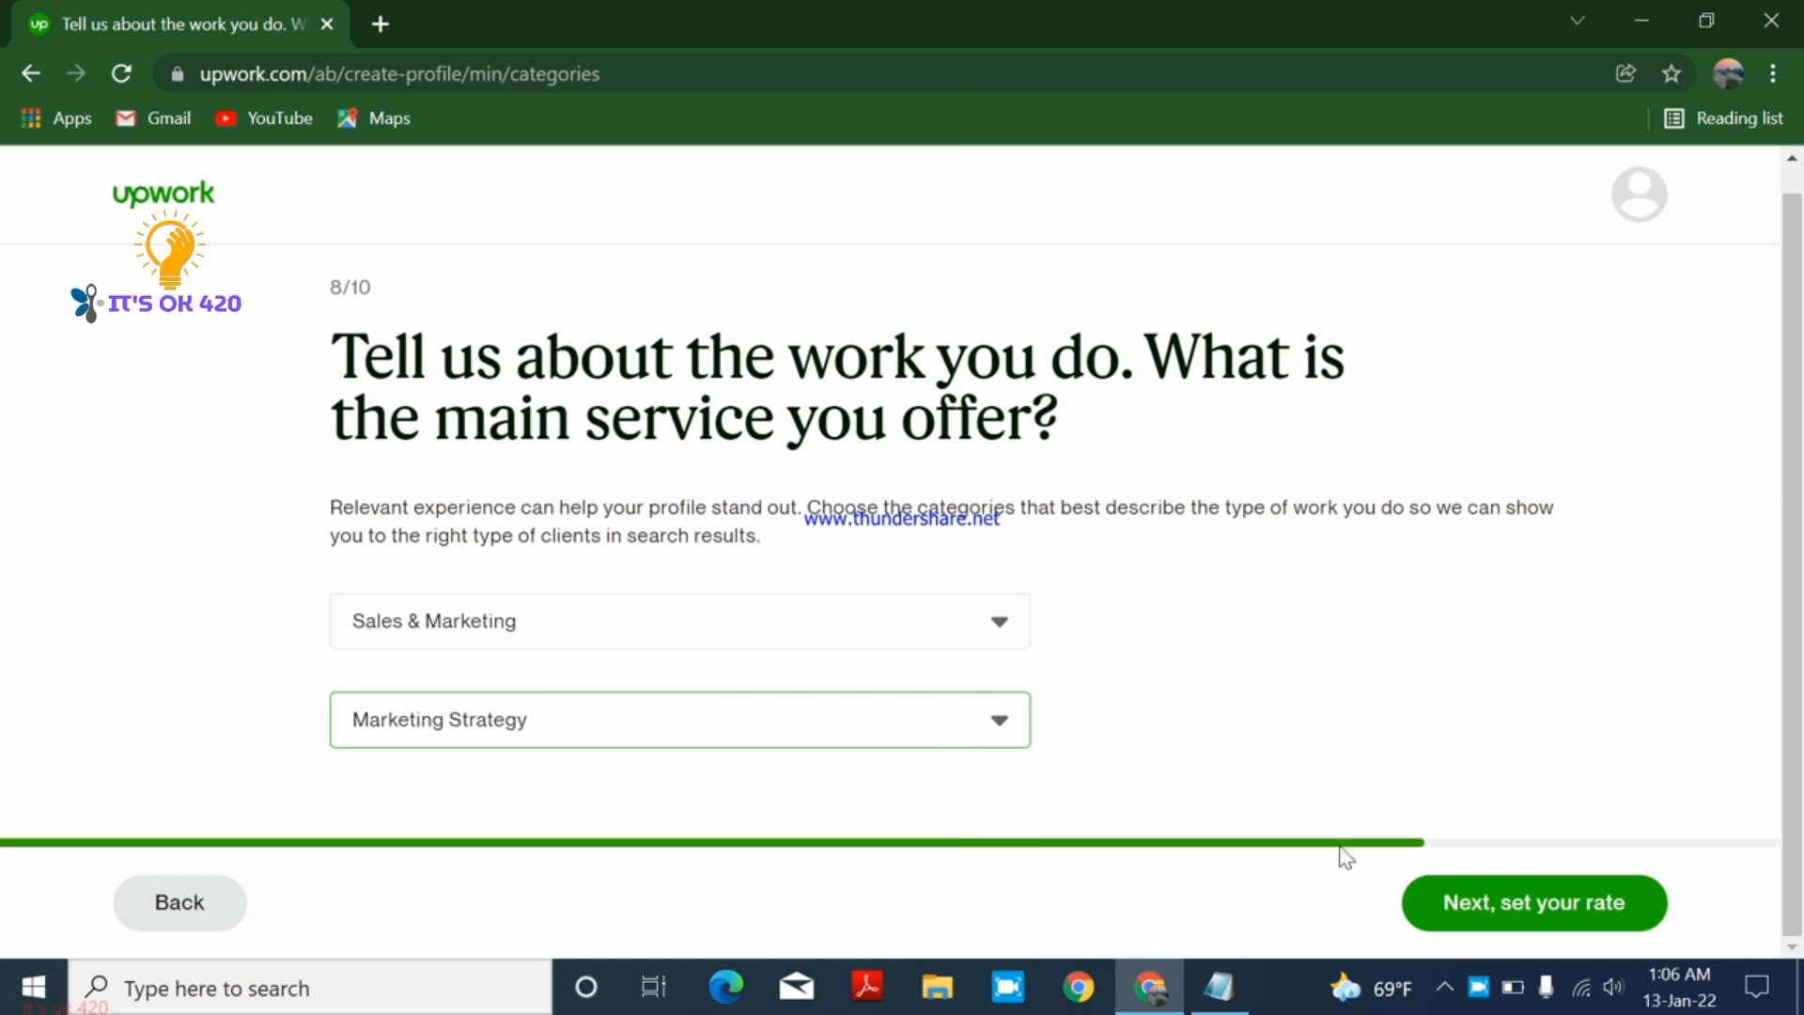
pyautogui.click(1485, 907)
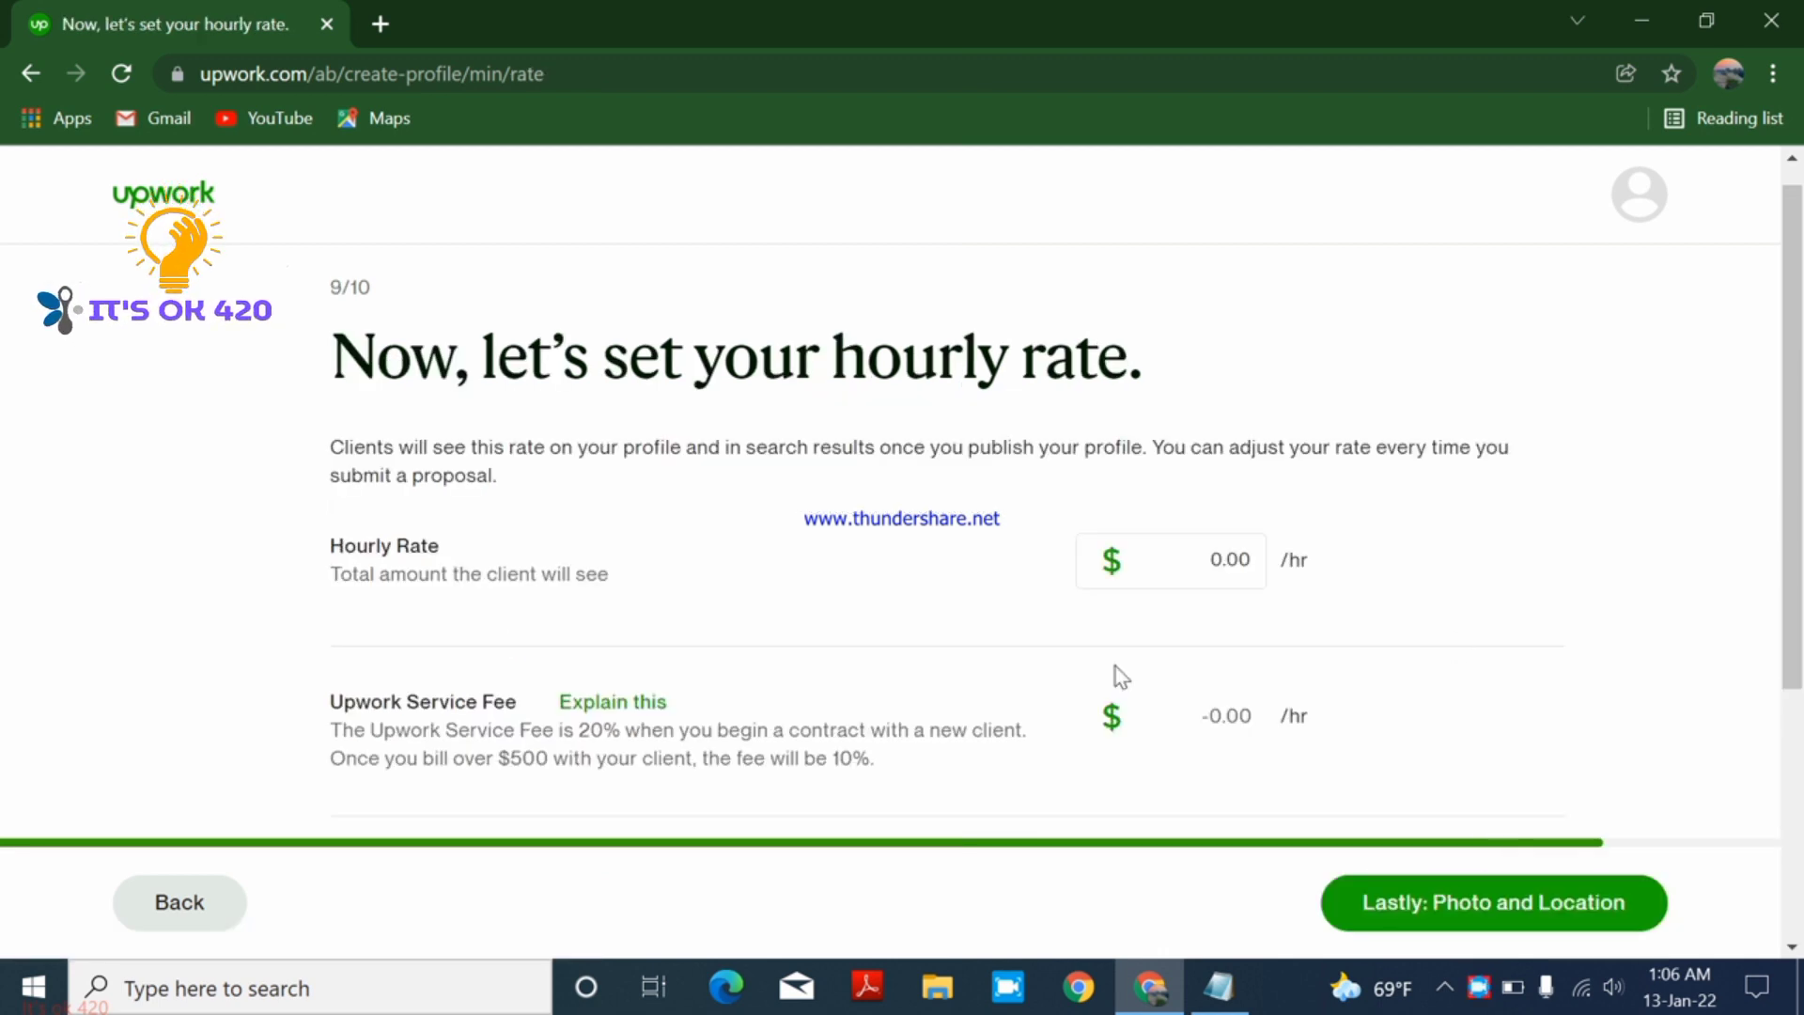
# - Enter an hourly rate of $5.00 and check the $4.00/hr received after the $1.00 fee
pyautogui.moveTo(301, 536); pyautogui.dragTo(818, 545)
pyautogui.click(819, 542)
pyautogui.click(1168, 555)
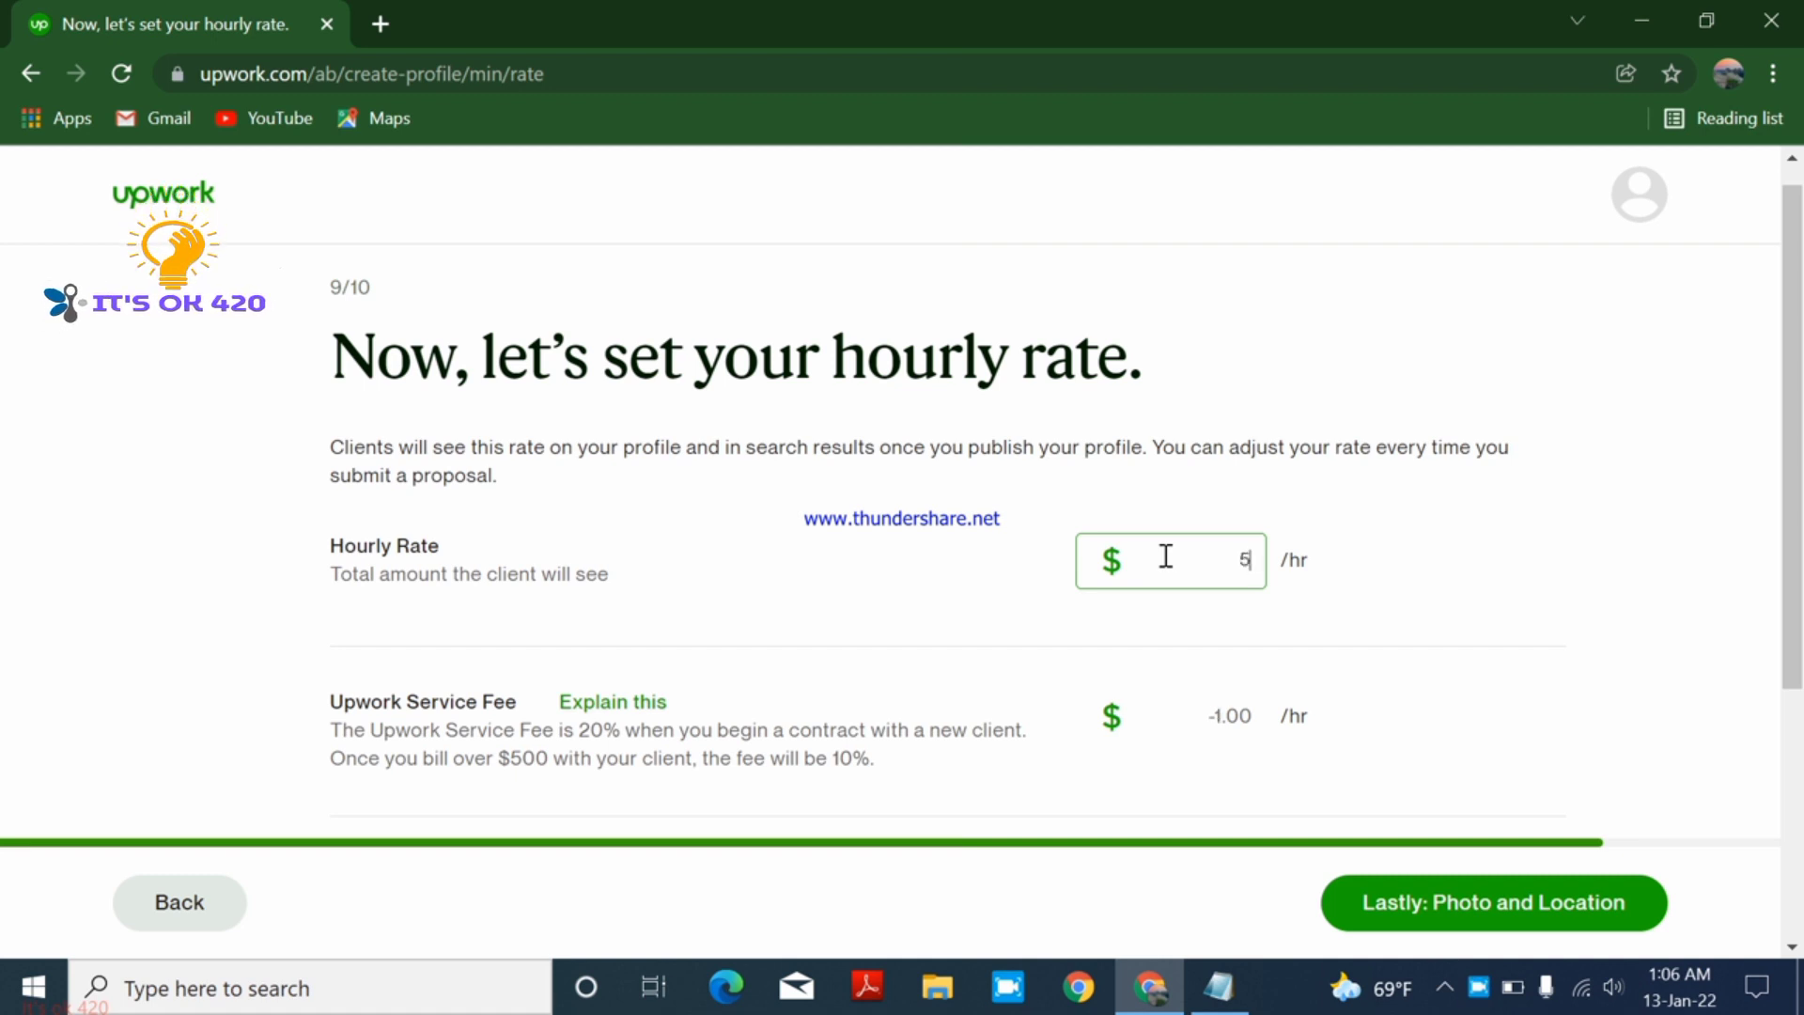
pyautogui.click(1407, 581)
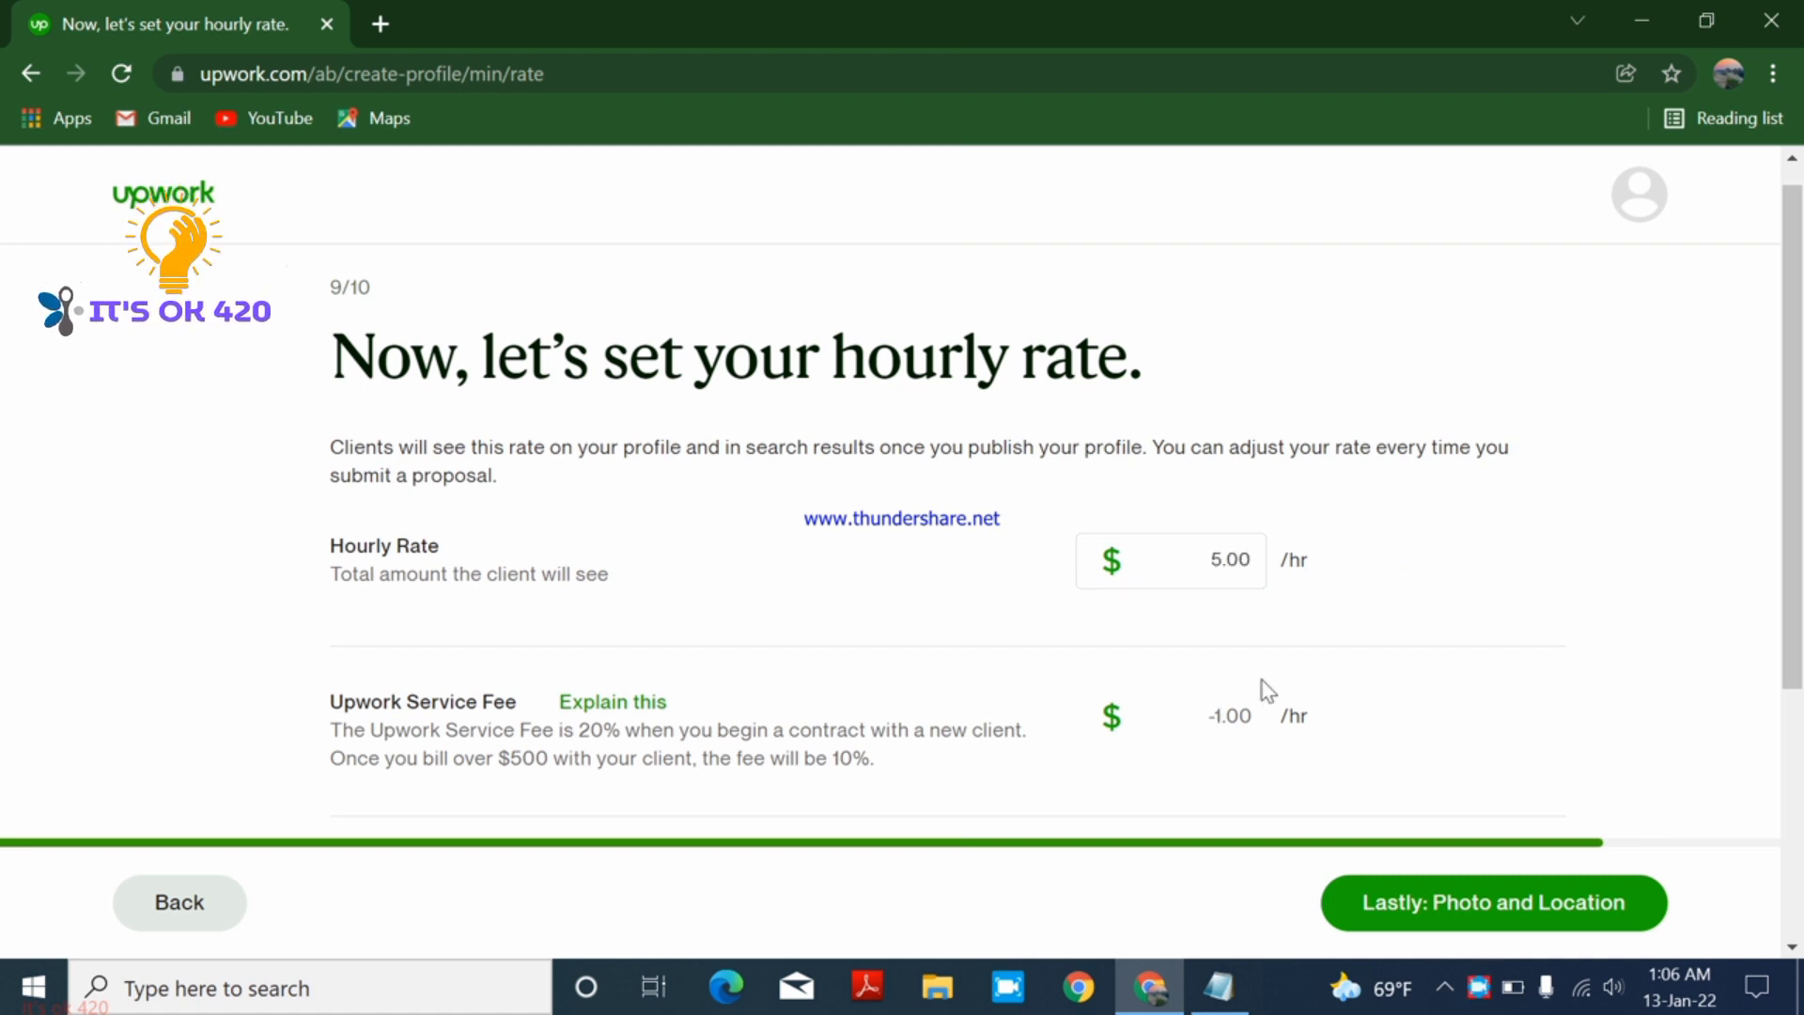
pyautogui.click(393, 741)
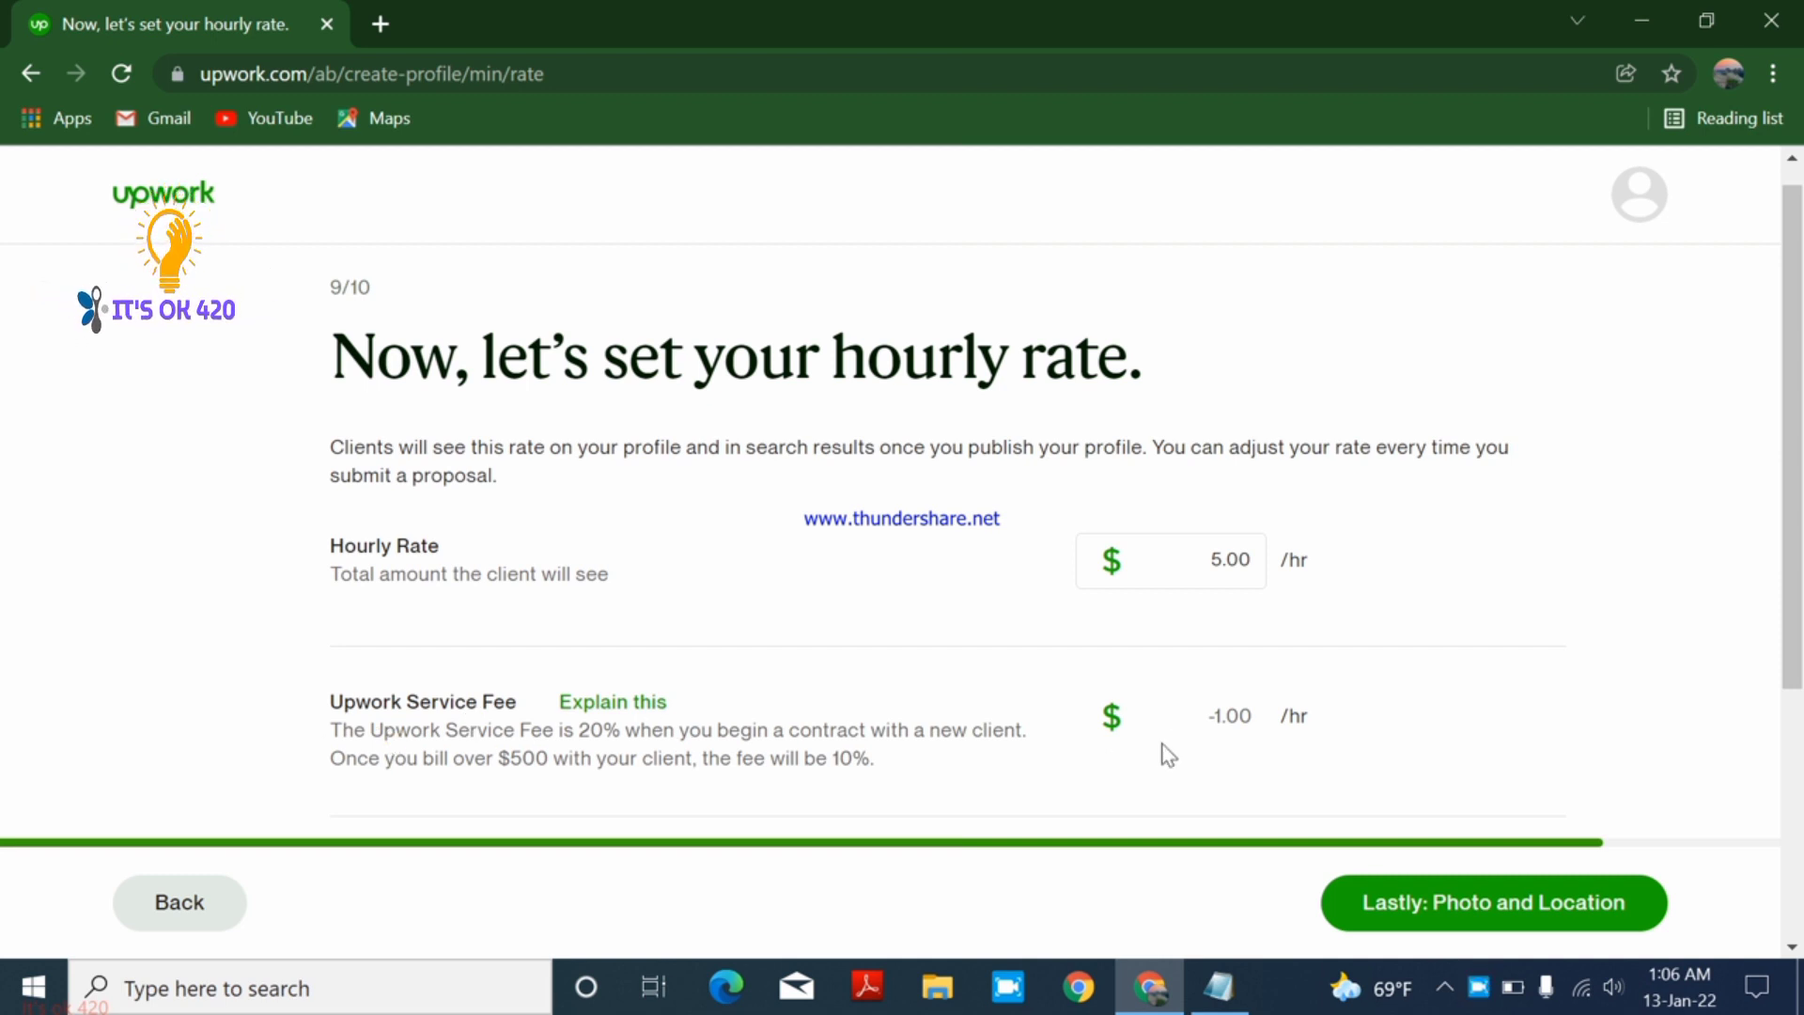
pyautogui.click(1198, 717)
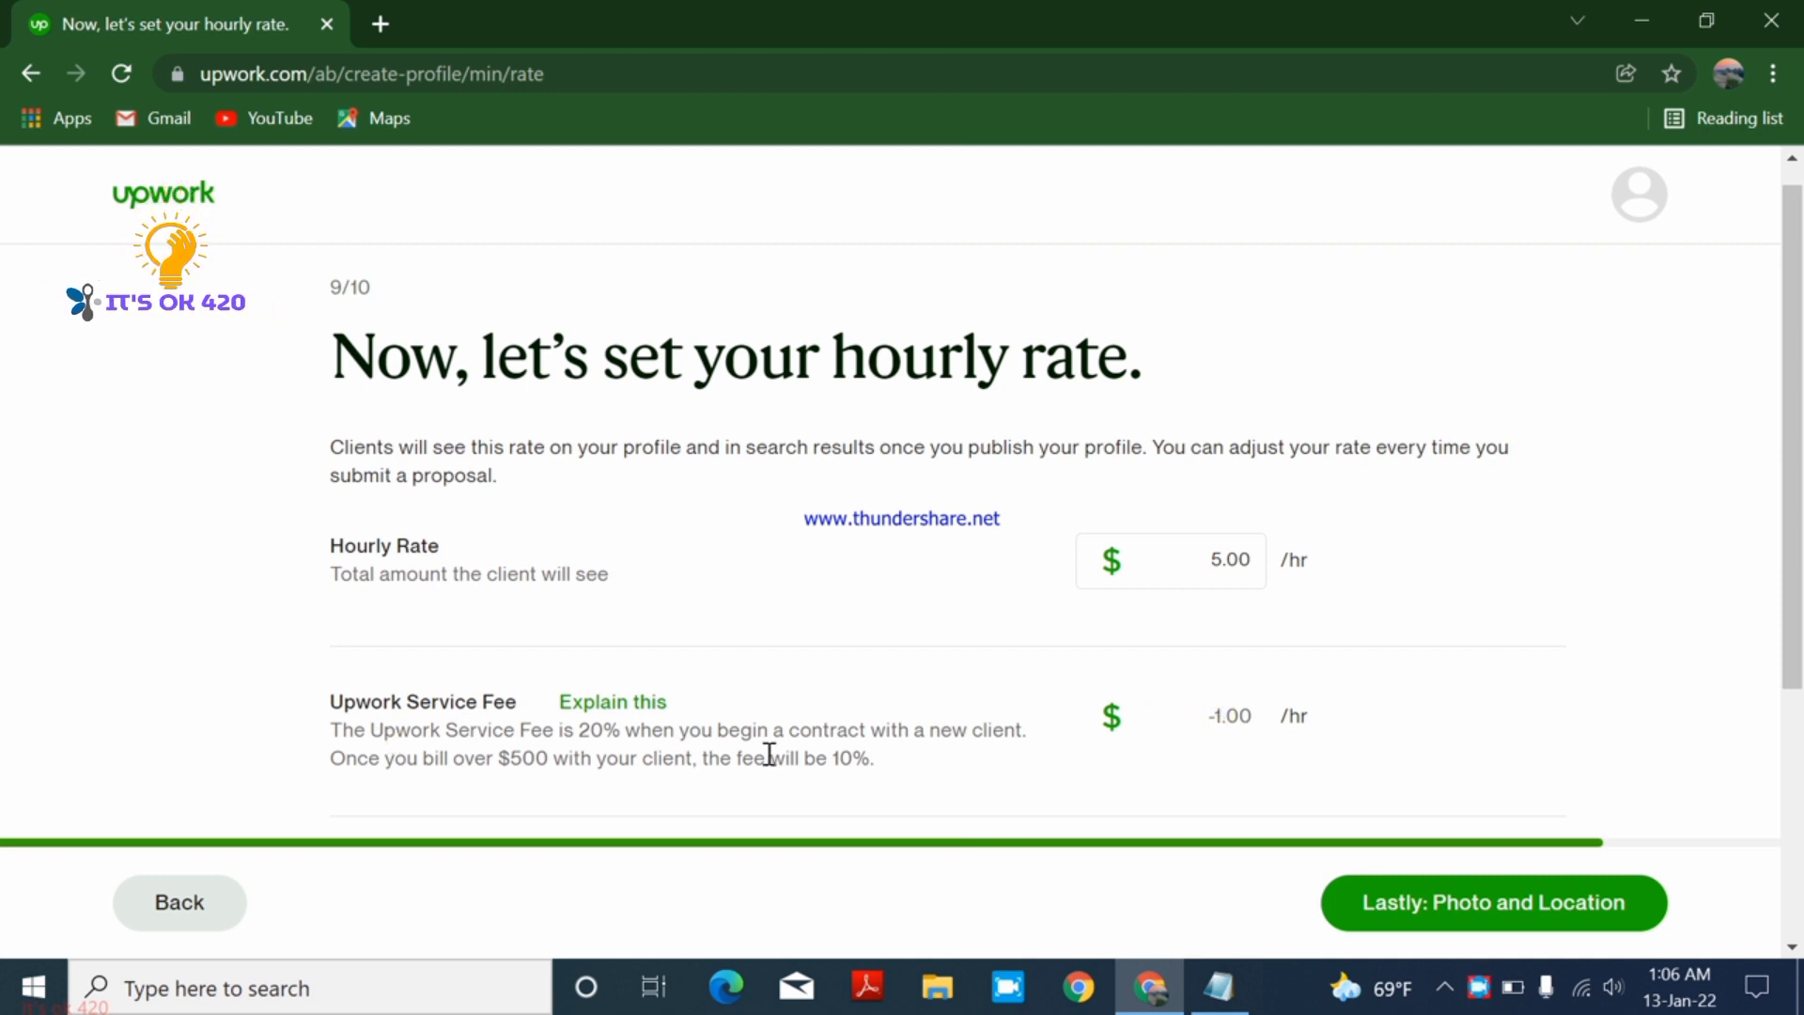
pyautogui.scroll(-2, 1494, 855)
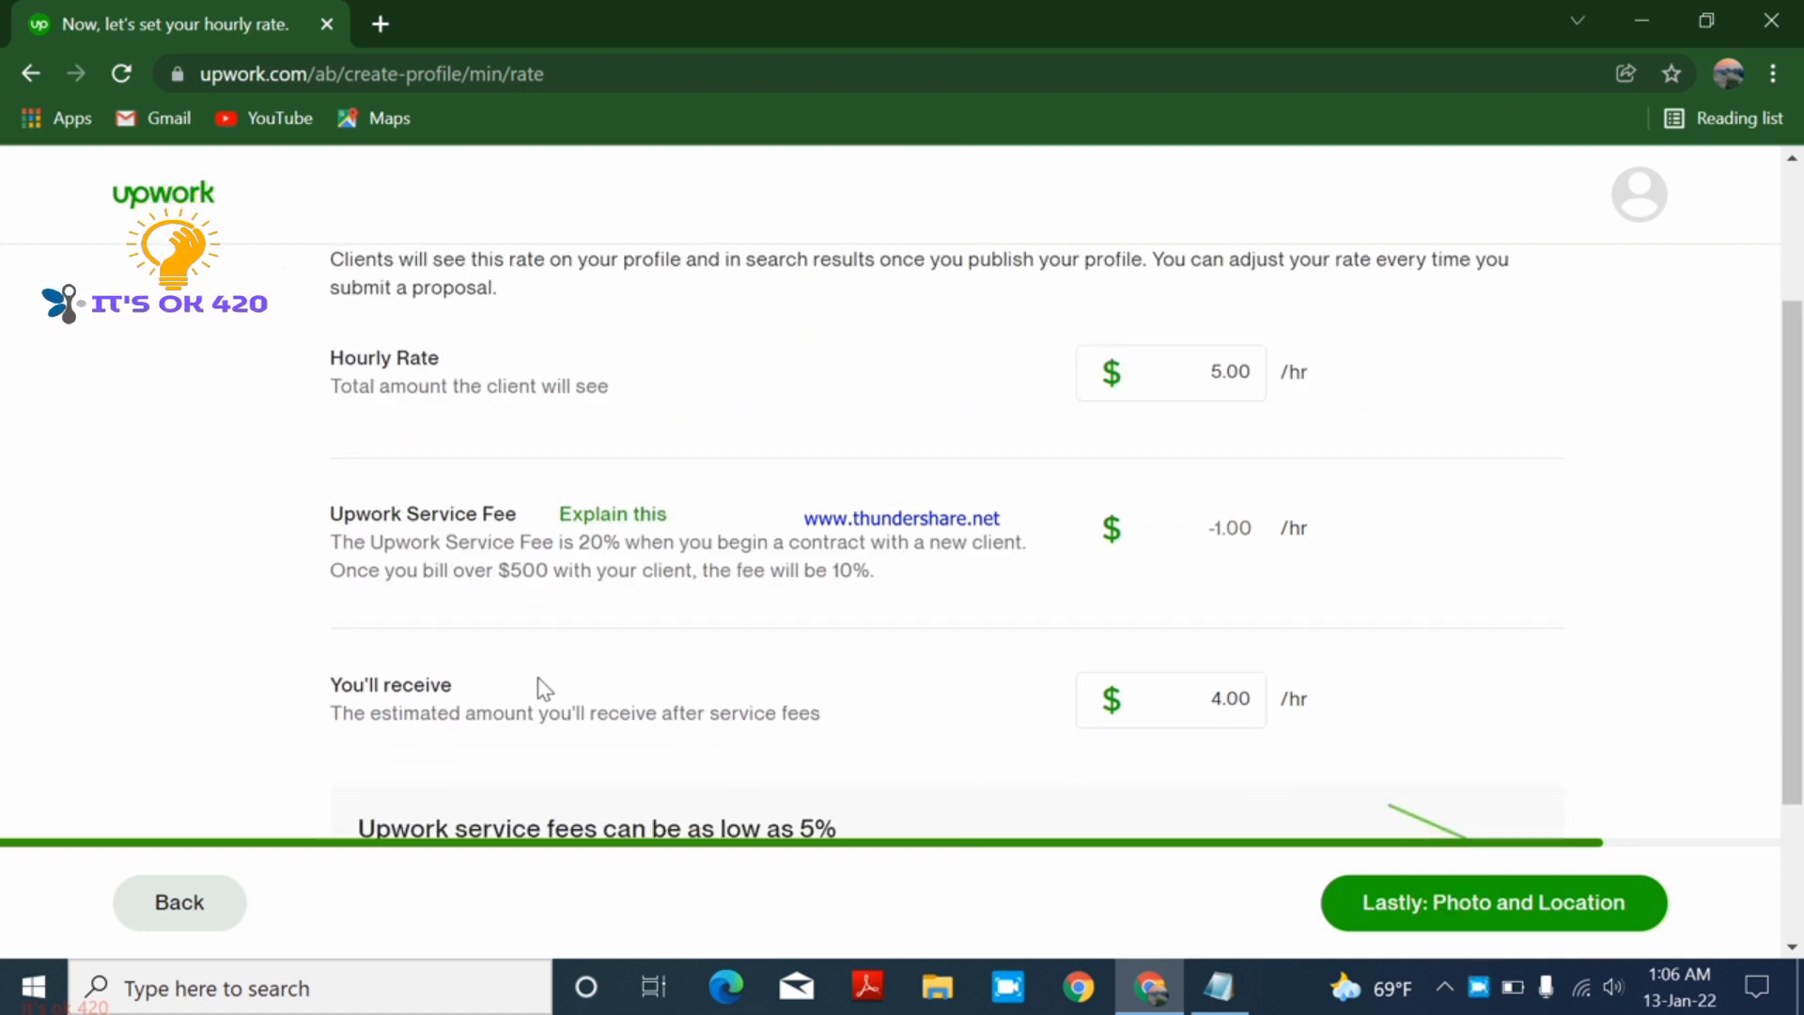
pyautogui.click(1207, 695)
pyautogui.scroll(-2, 1450, 616)
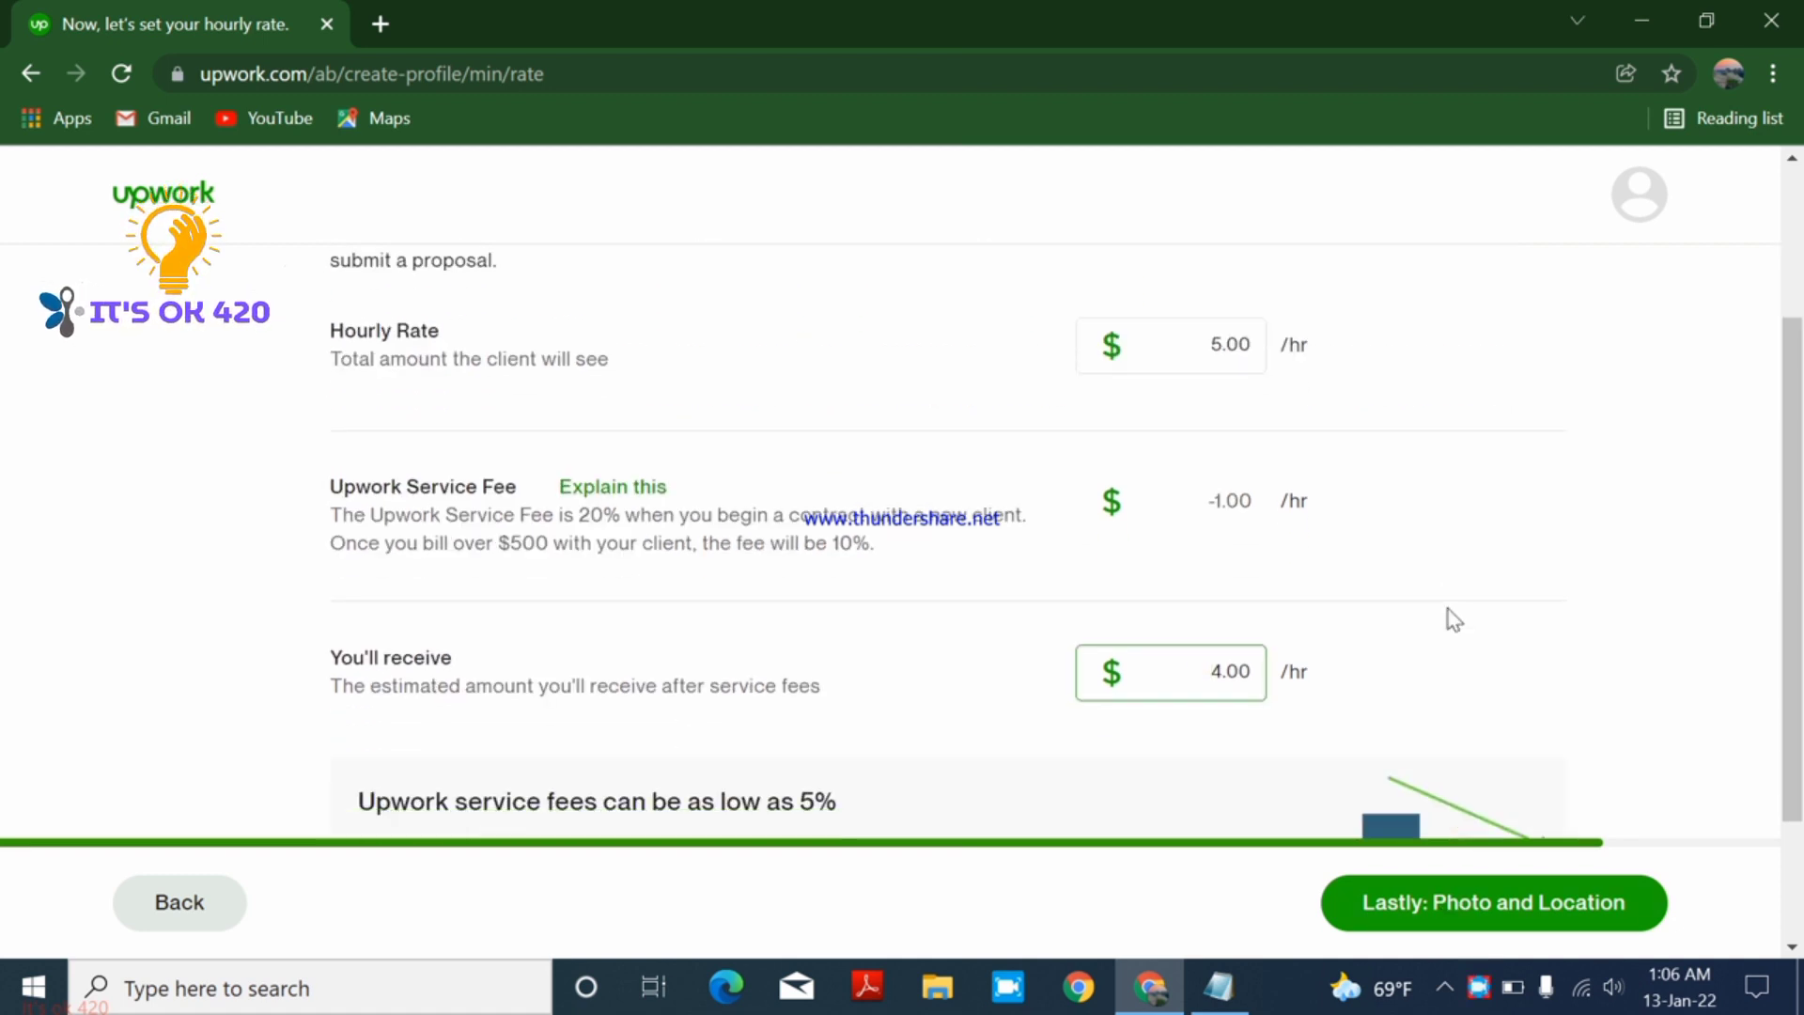
# - Continue to the photo and location step, retrying after the something-went-wrong error
pyautogui.click(1462, 908)
pyautogui.scroll(2, 1603, 870)
pyautogui.scroll(-2, 1584, 870)
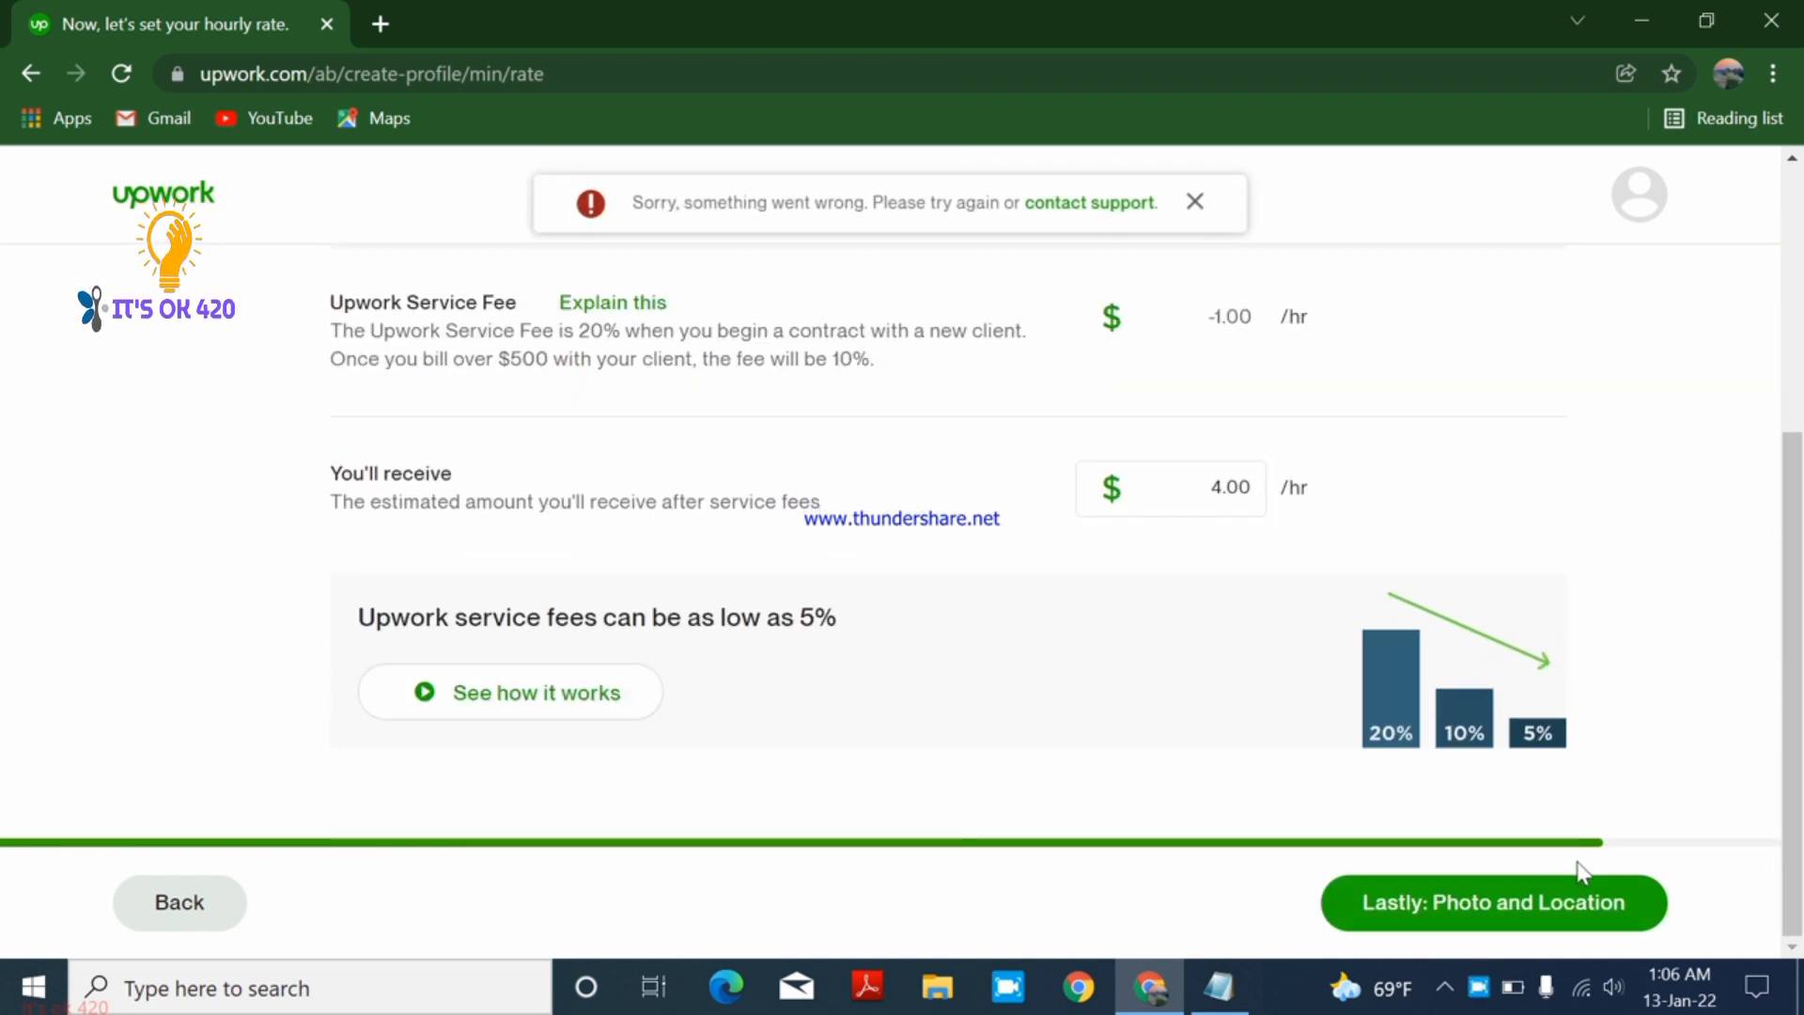
pyautogui.scroll(2, 1577, 874)
pyautogui.scroll(-2, 1572, 883)
pyautogui.scroll(3, 1572, 881)
pyautogui.scroll(1, 1559, 888)
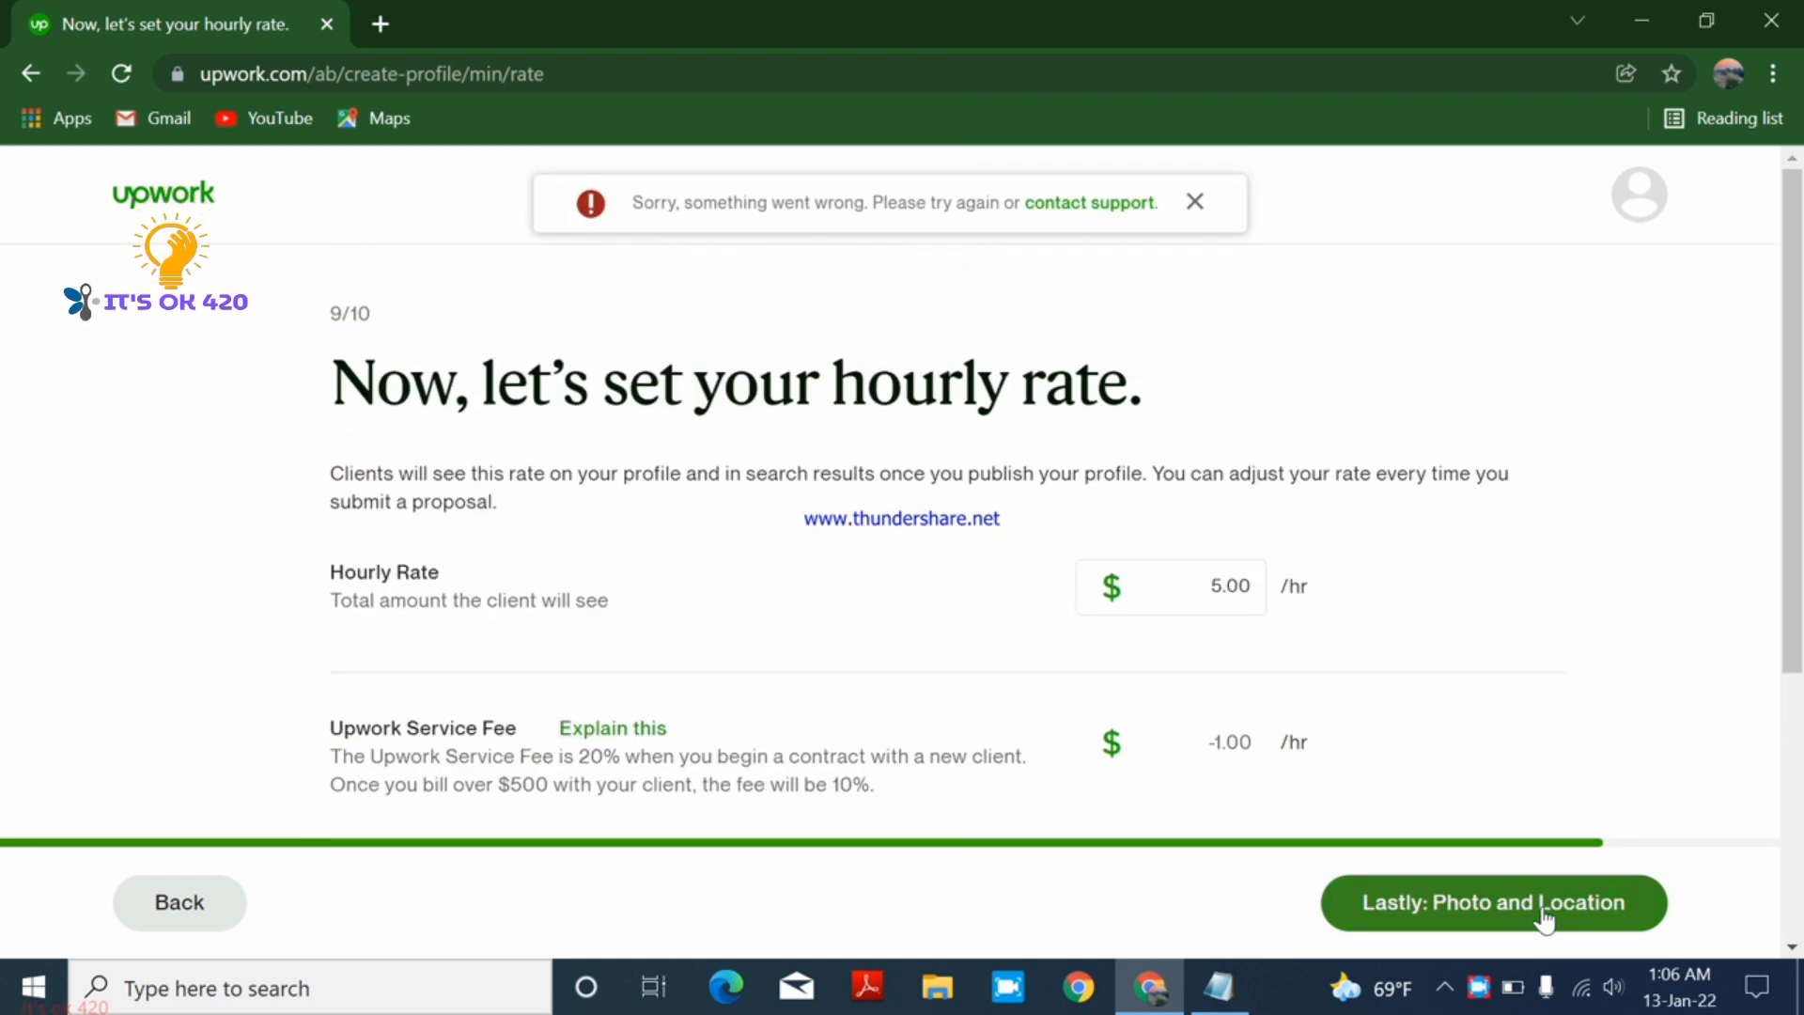
pyautogui.click(1541, 913)
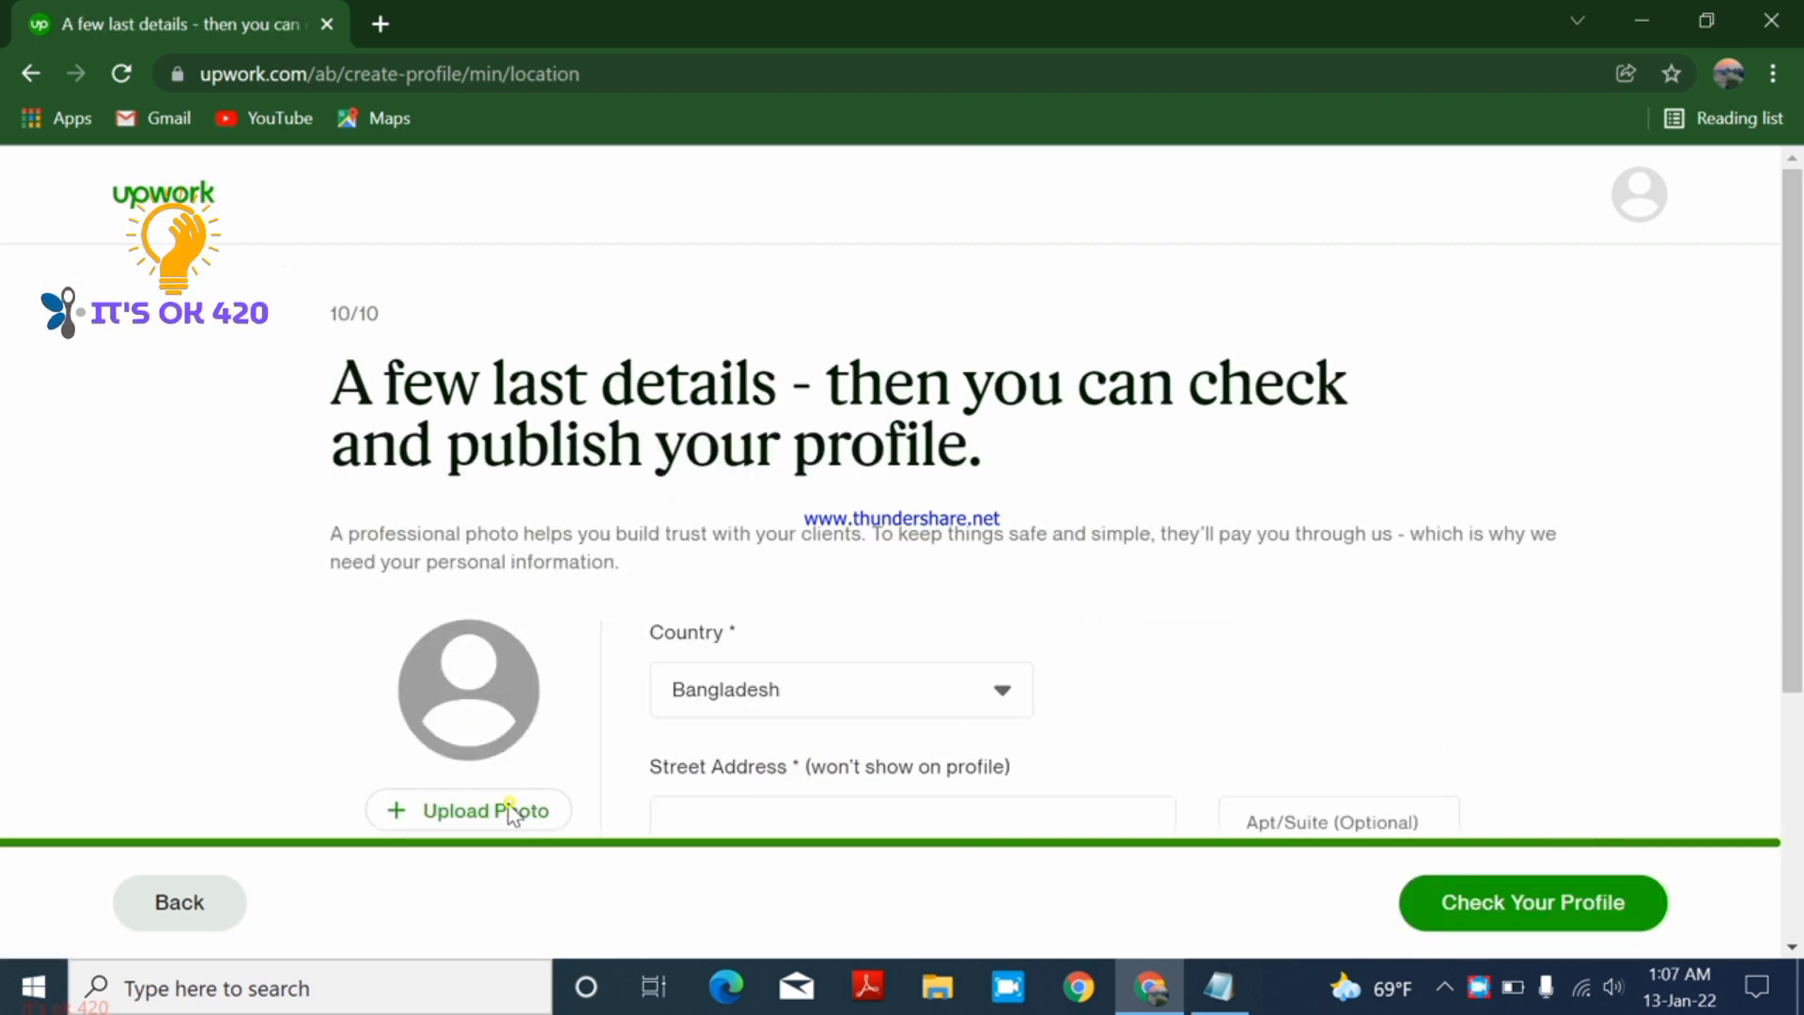
# - Add a profile photo, position the crop circle over the face, and save it
pyautogui.scroll(-2, 498, 817)
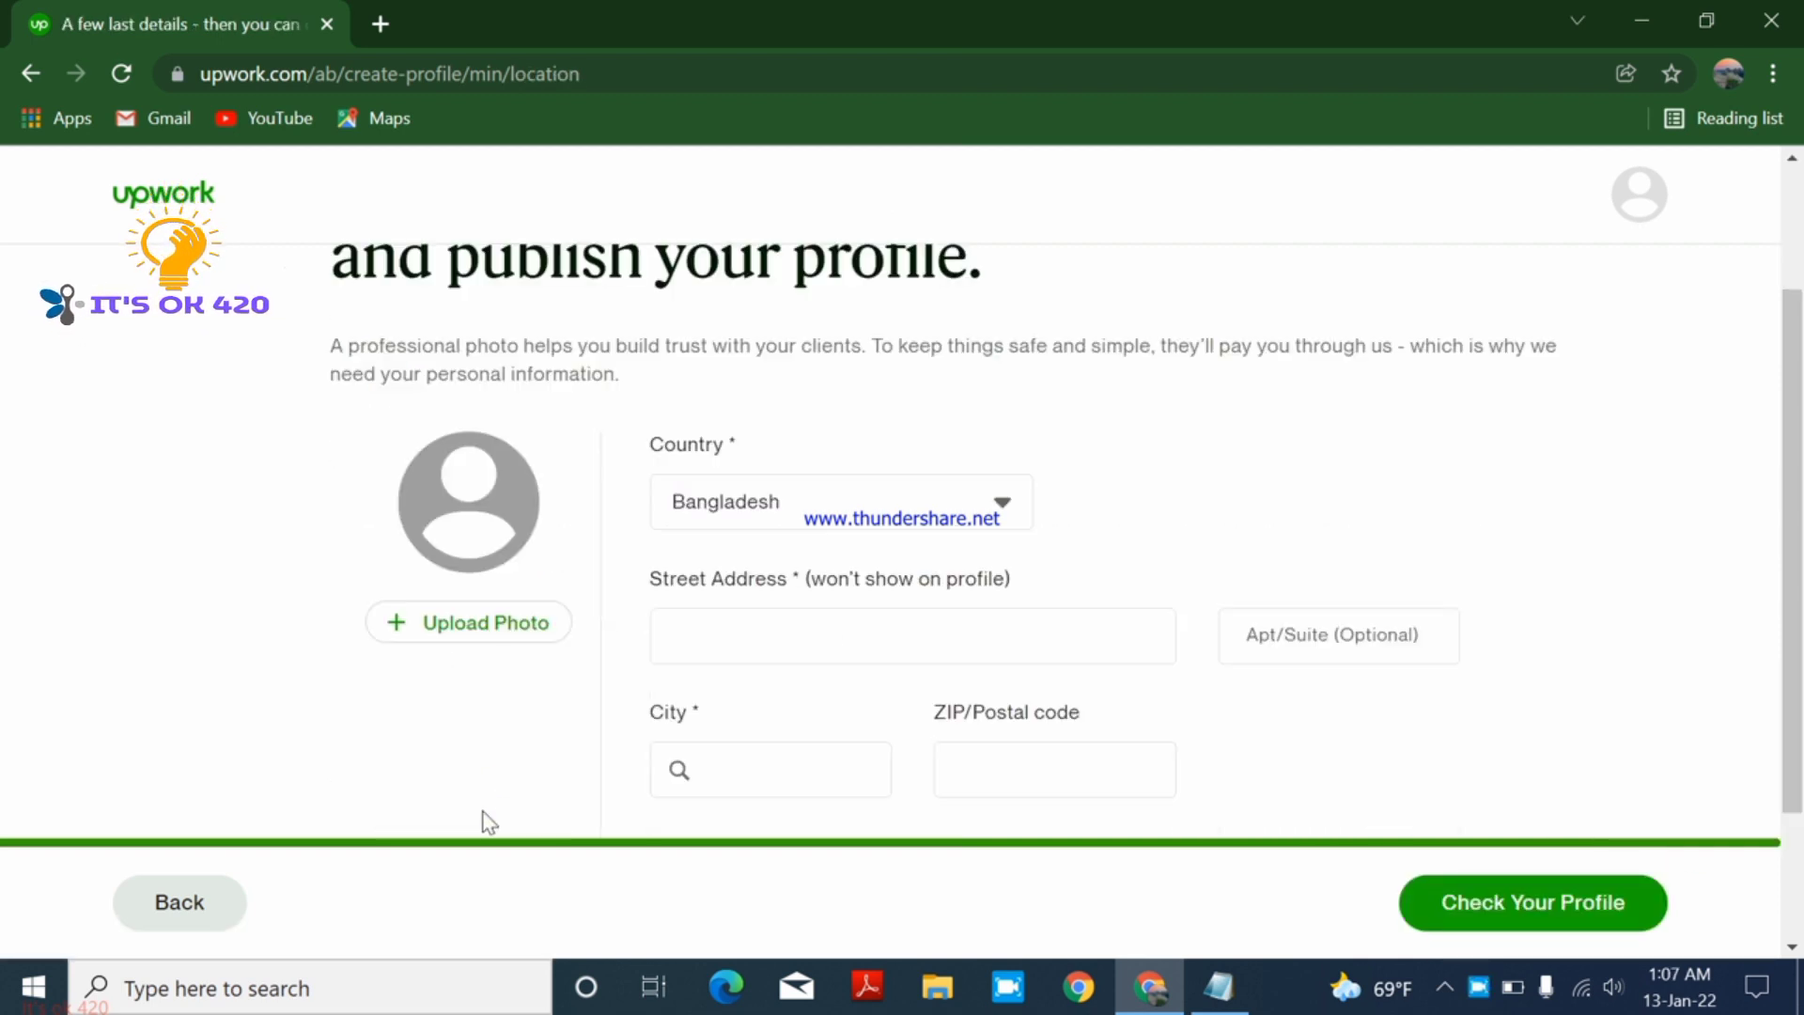
pyautogui.click(485, 636)
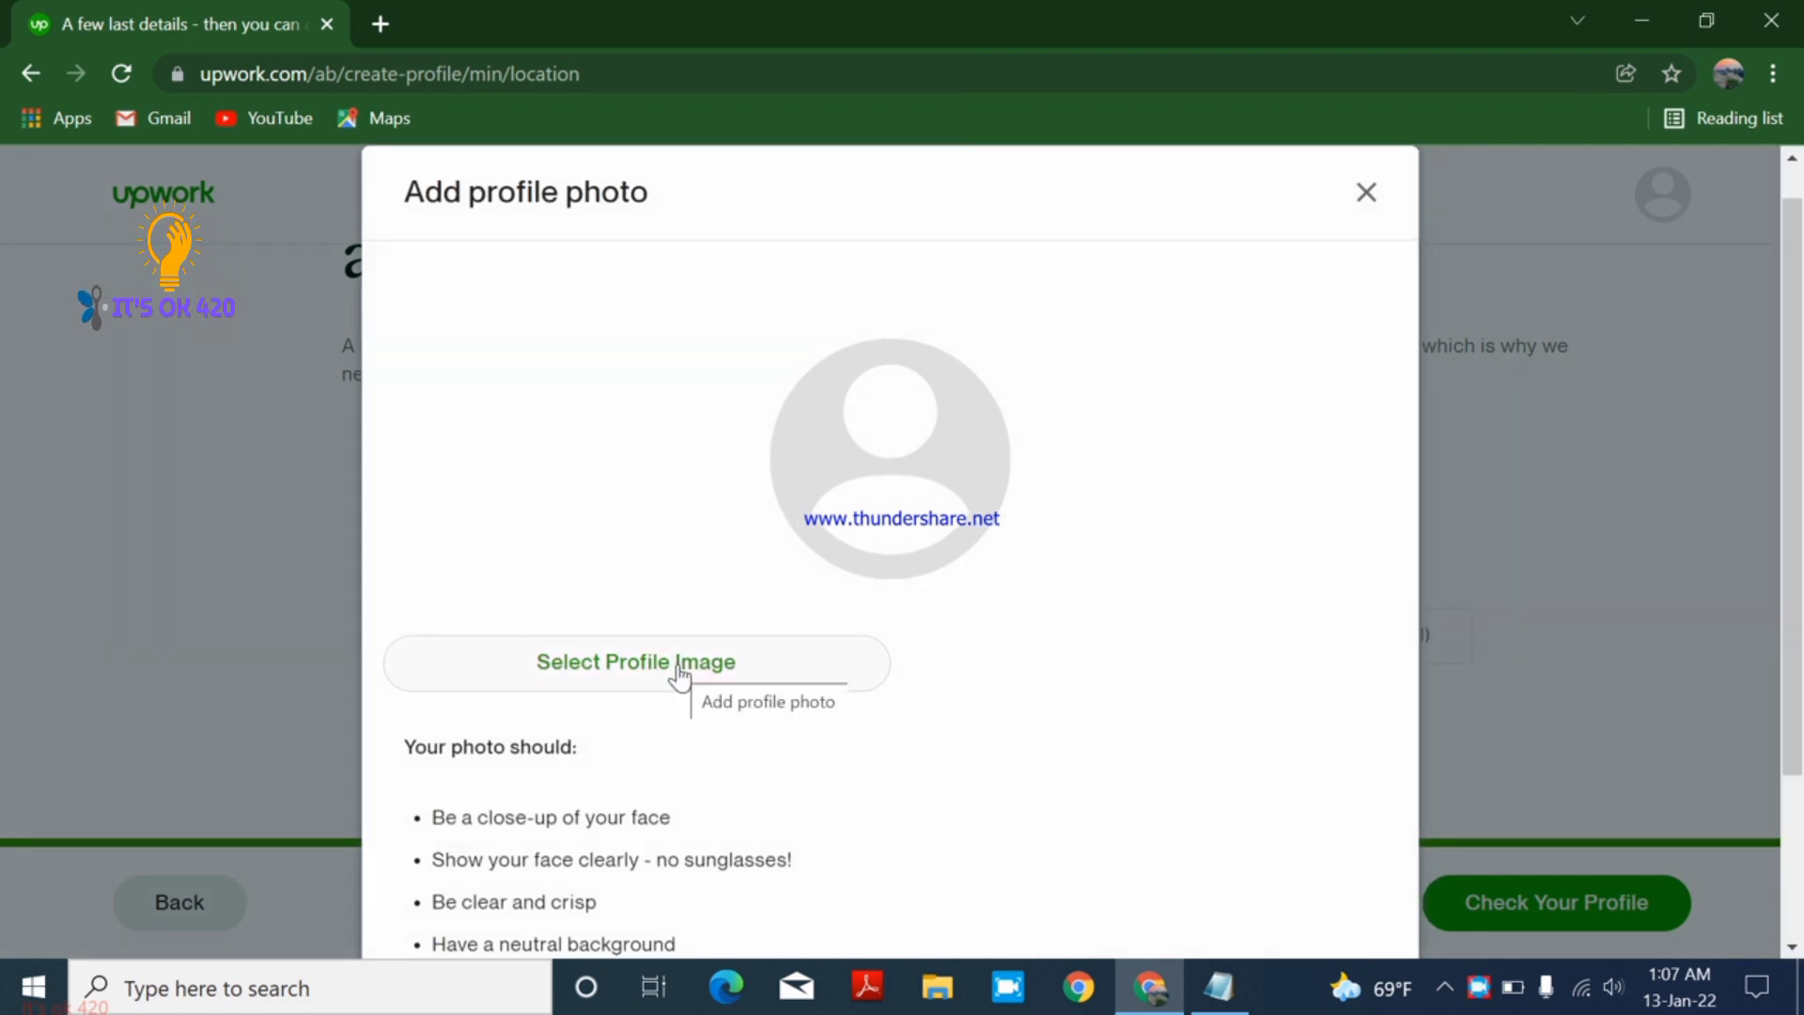
pyautogui.scroll(-3, 676, 778)
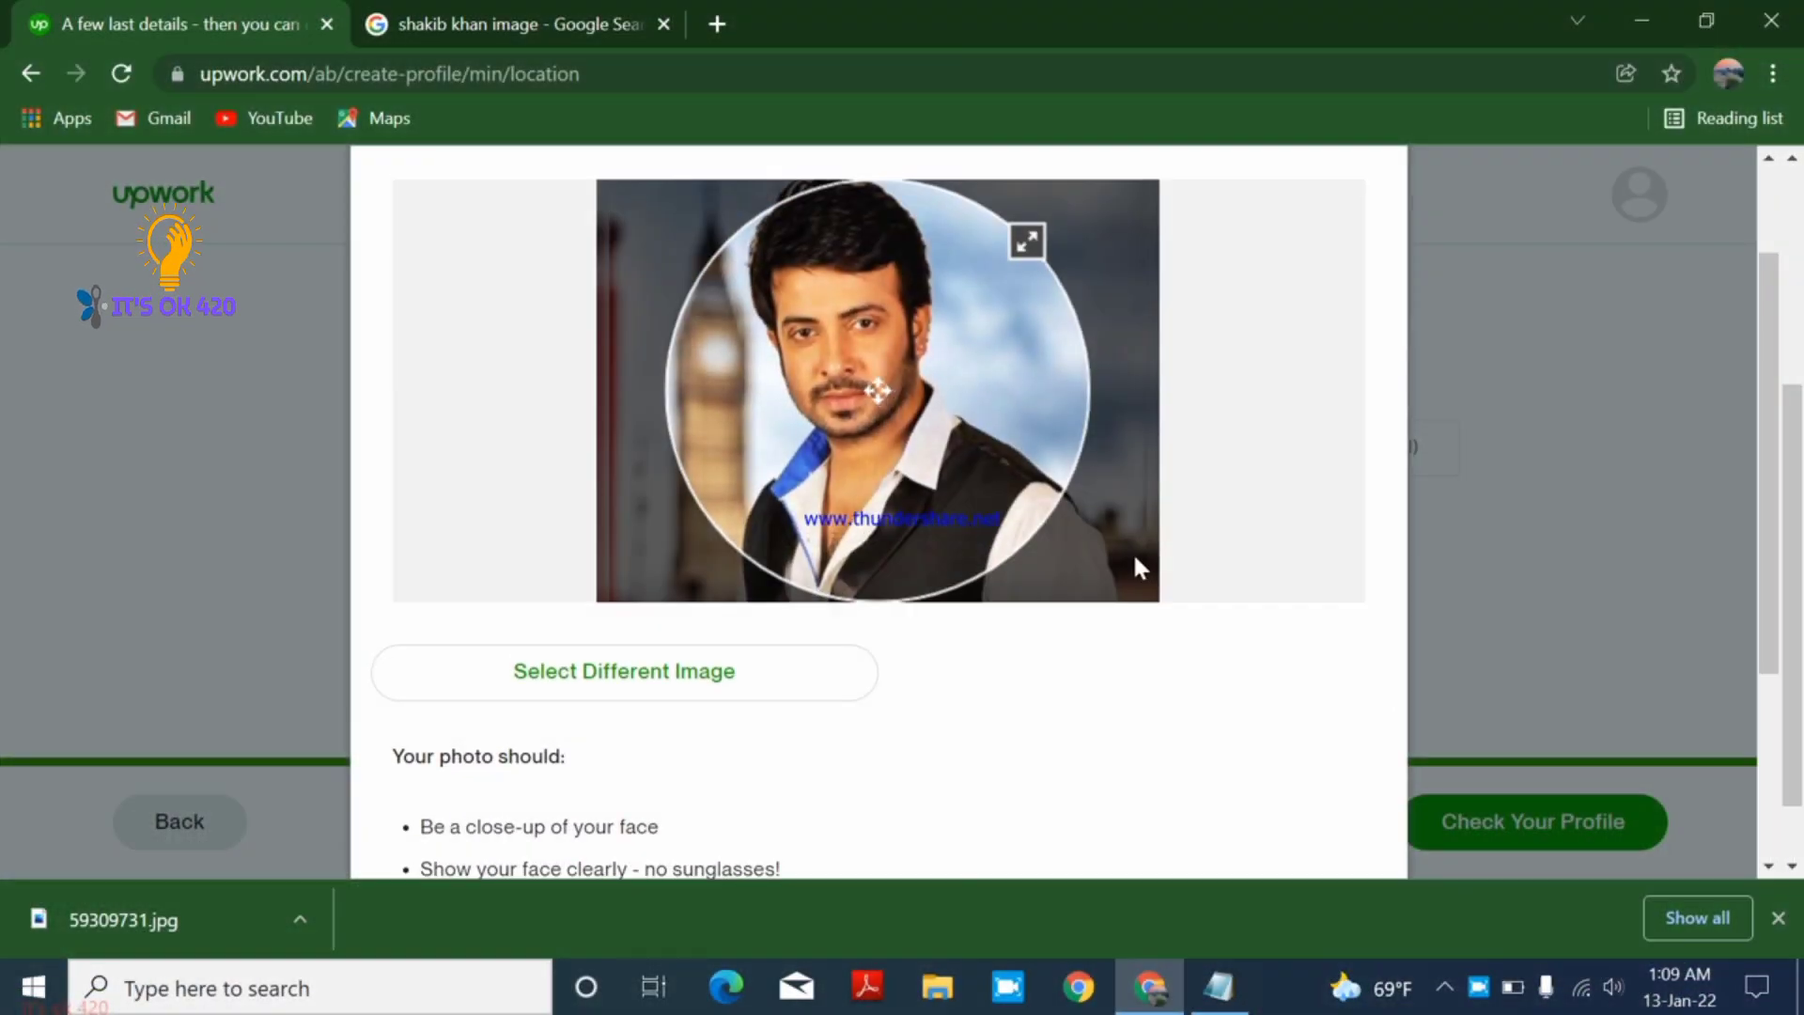
pyautogui.scroll(1, 1133, 557)
pyautogui.moveTo(947, 419)
pyautogui.mouseDown()
pyautogui.moveTo(887, 423)
pyautogui.moveTo(915, 419)
pyautogui.mouseUp()
pyautogui.scroll(-4, 1228, 721)
pyautogui.click(1292, 805)
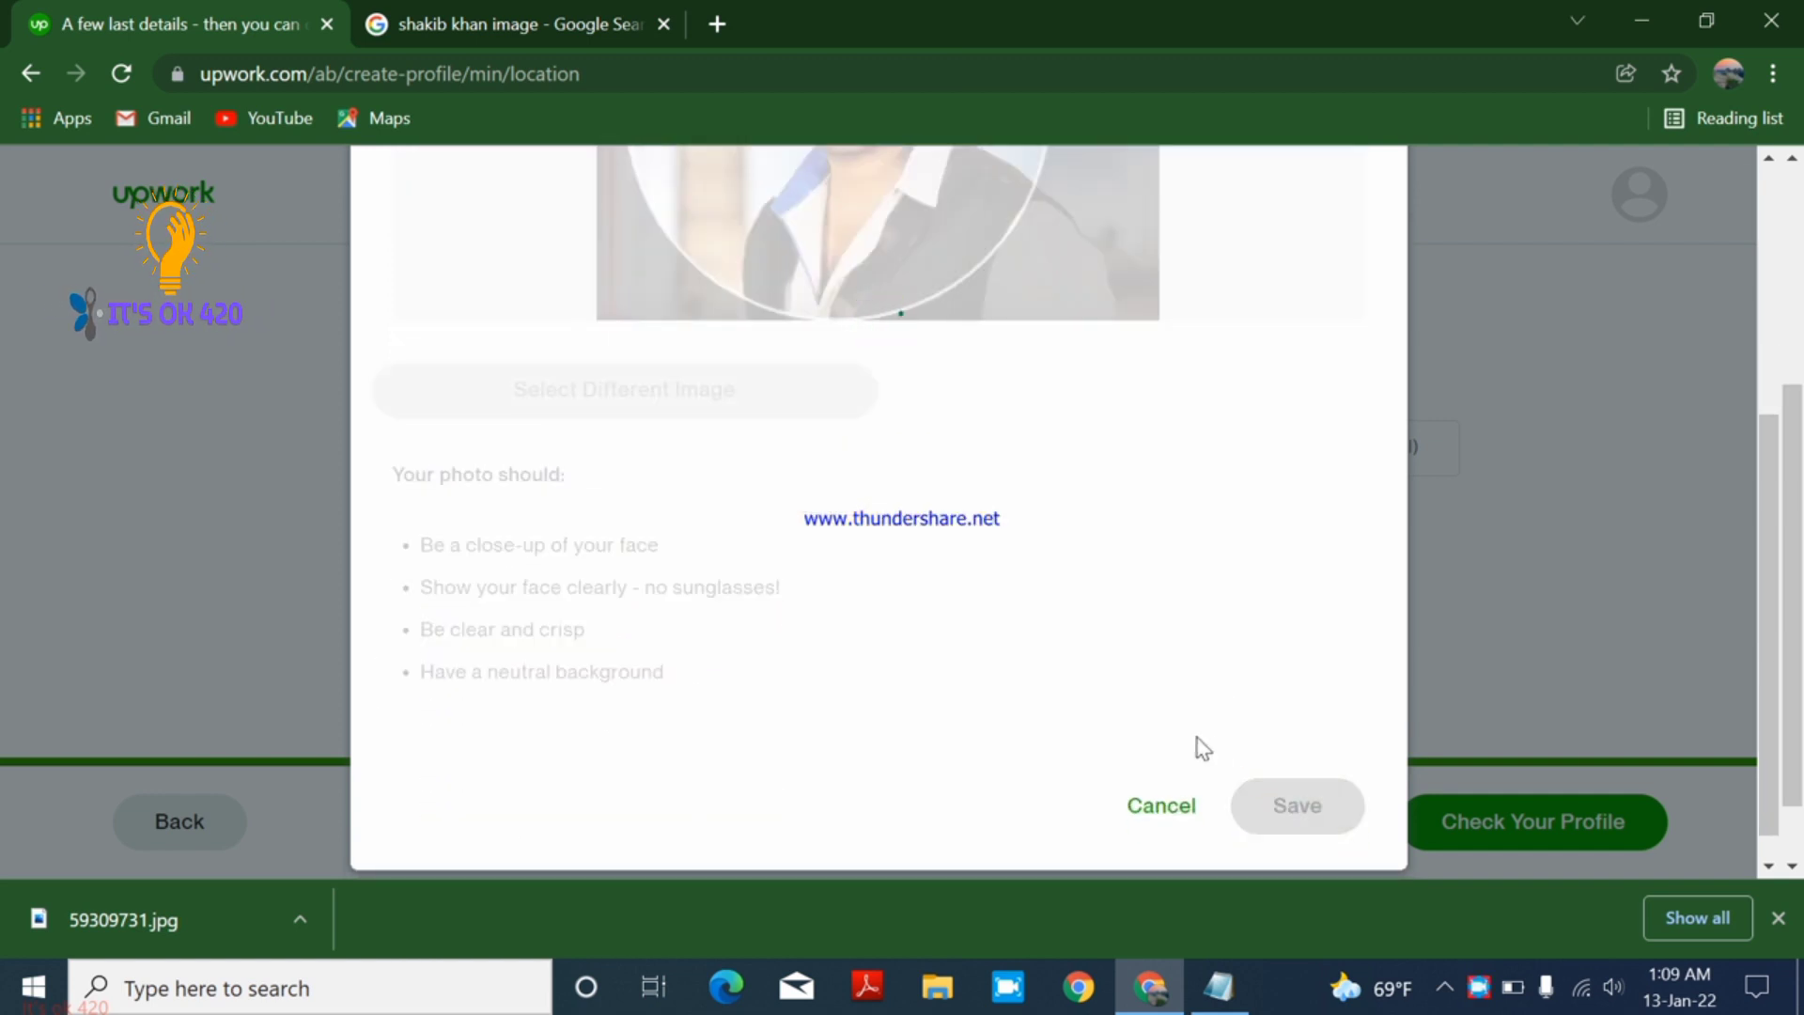
pyautogui.scroll(3, 1174, 752)
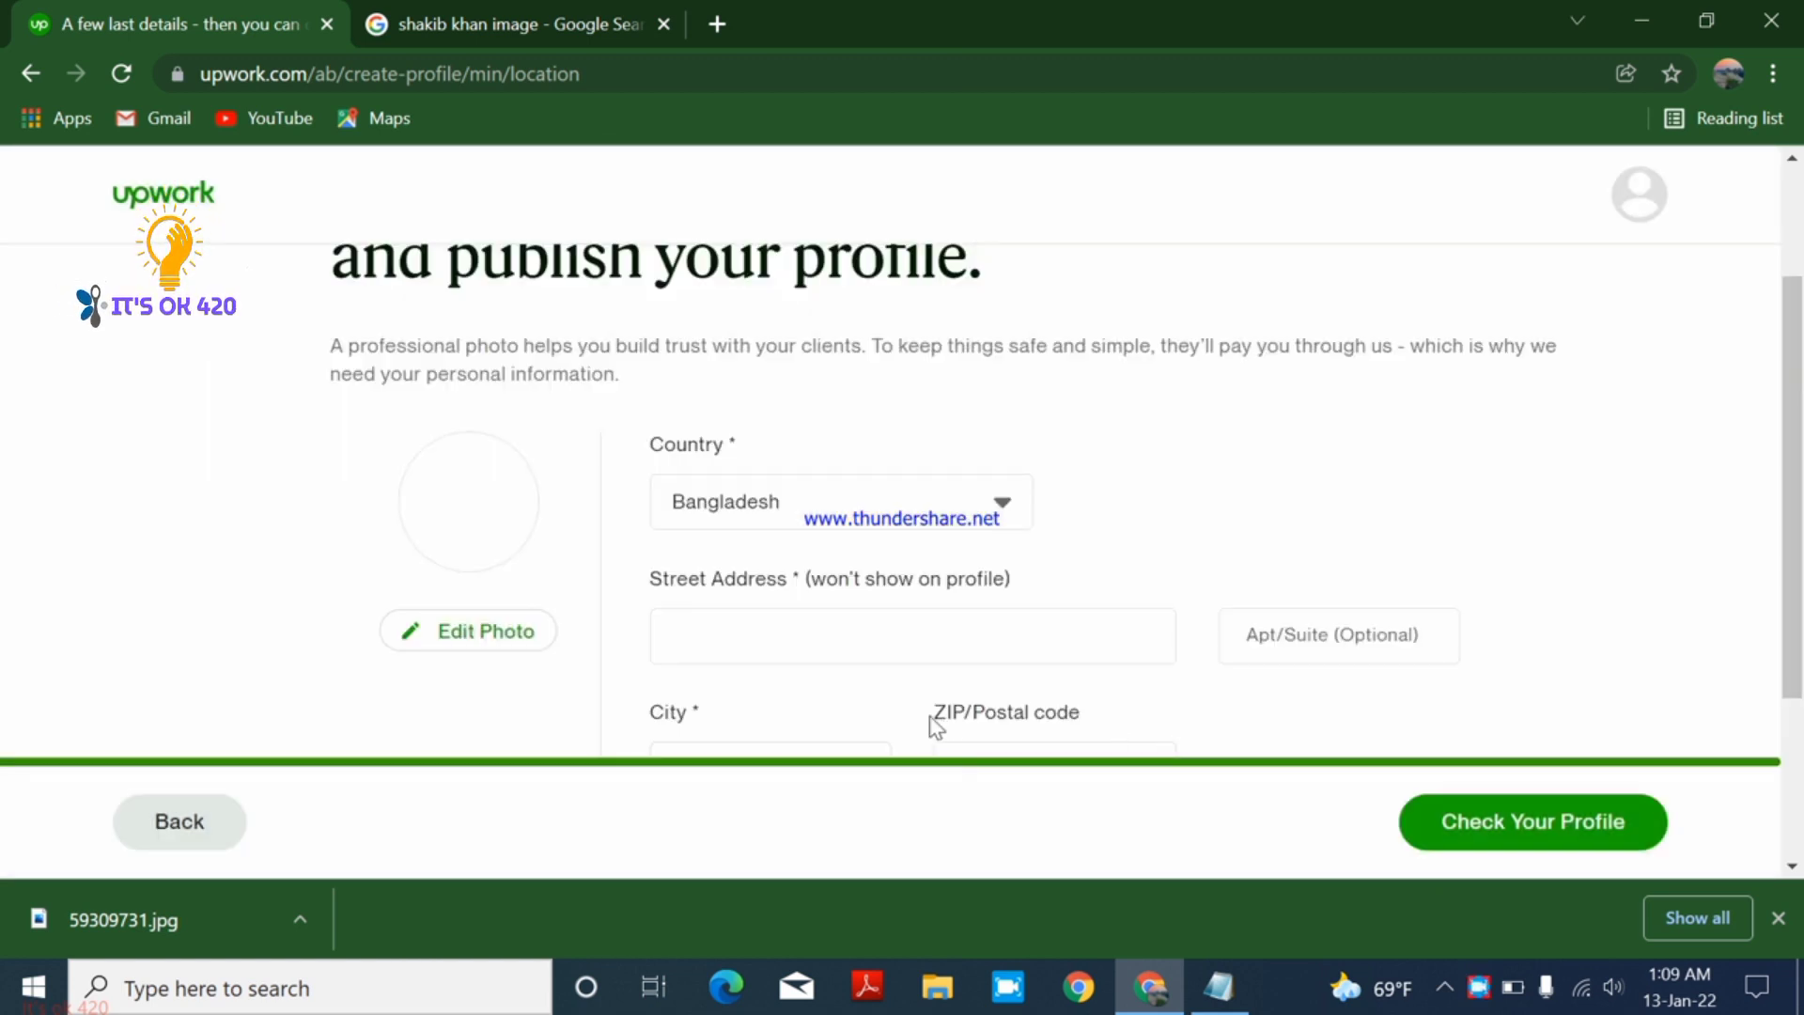
pyautogui.scroll(1, 934, 729)
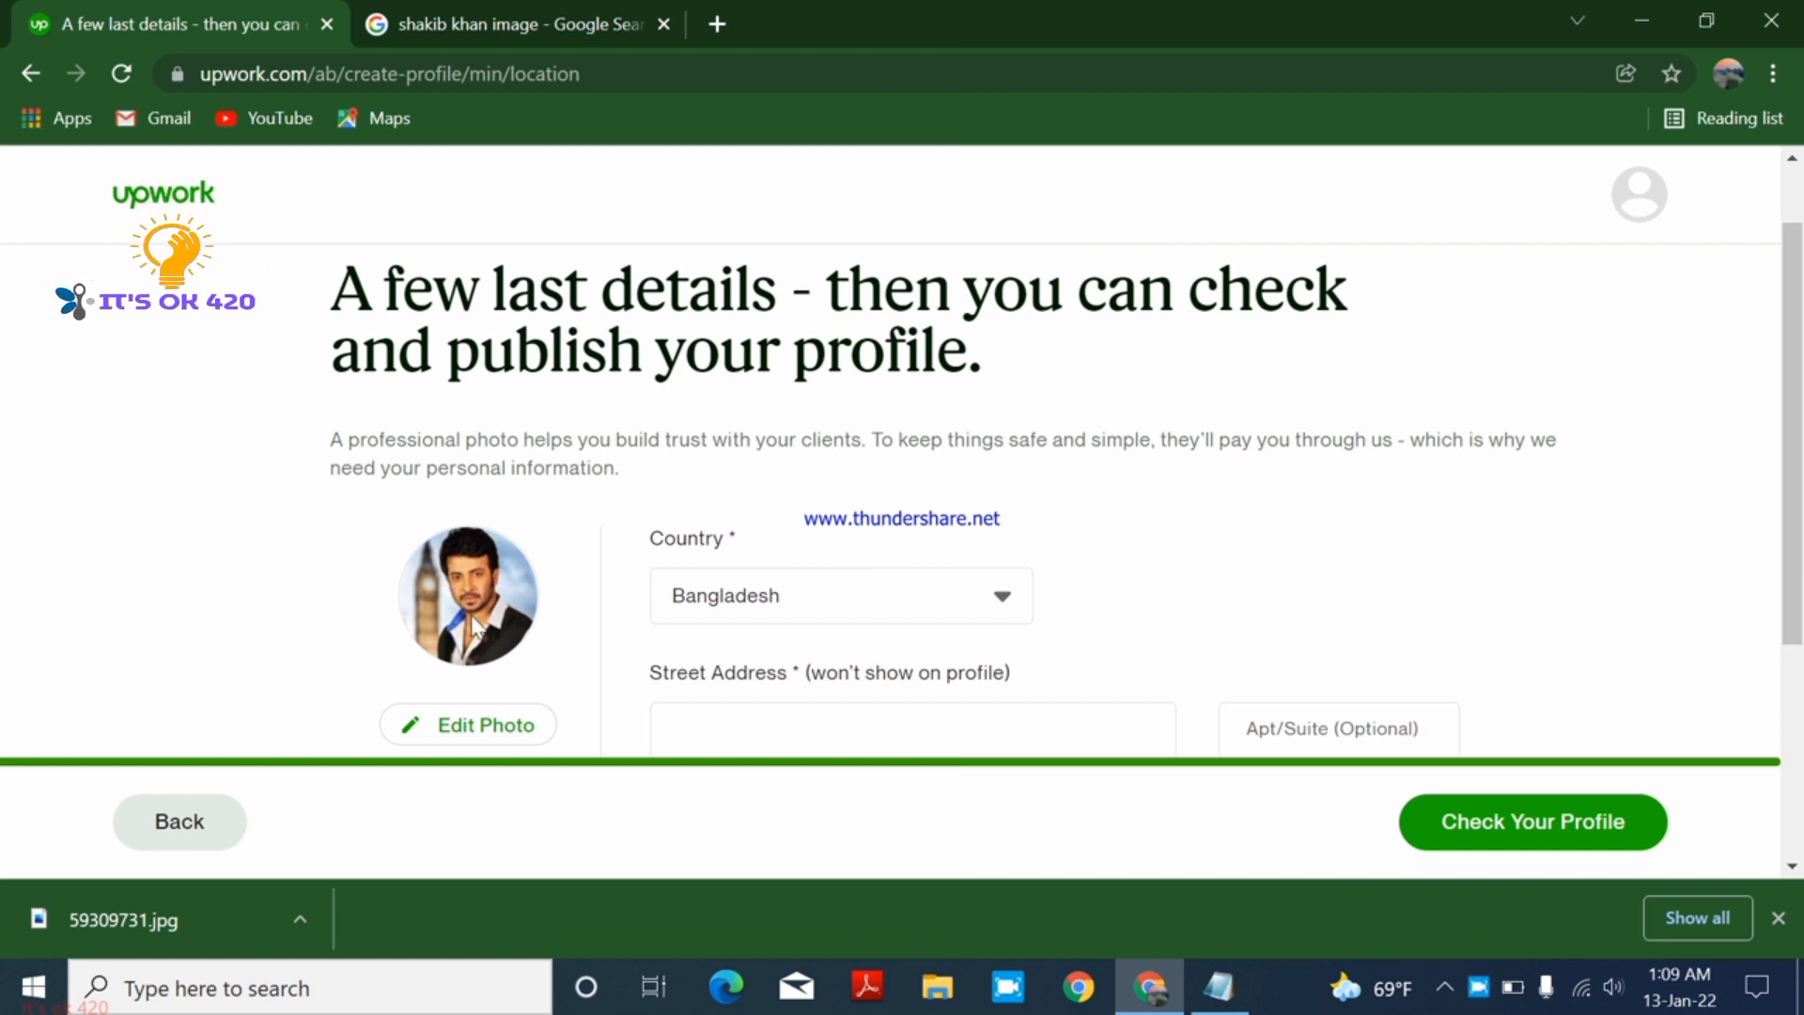
pyautogui.scroll(-2, 777, 611)
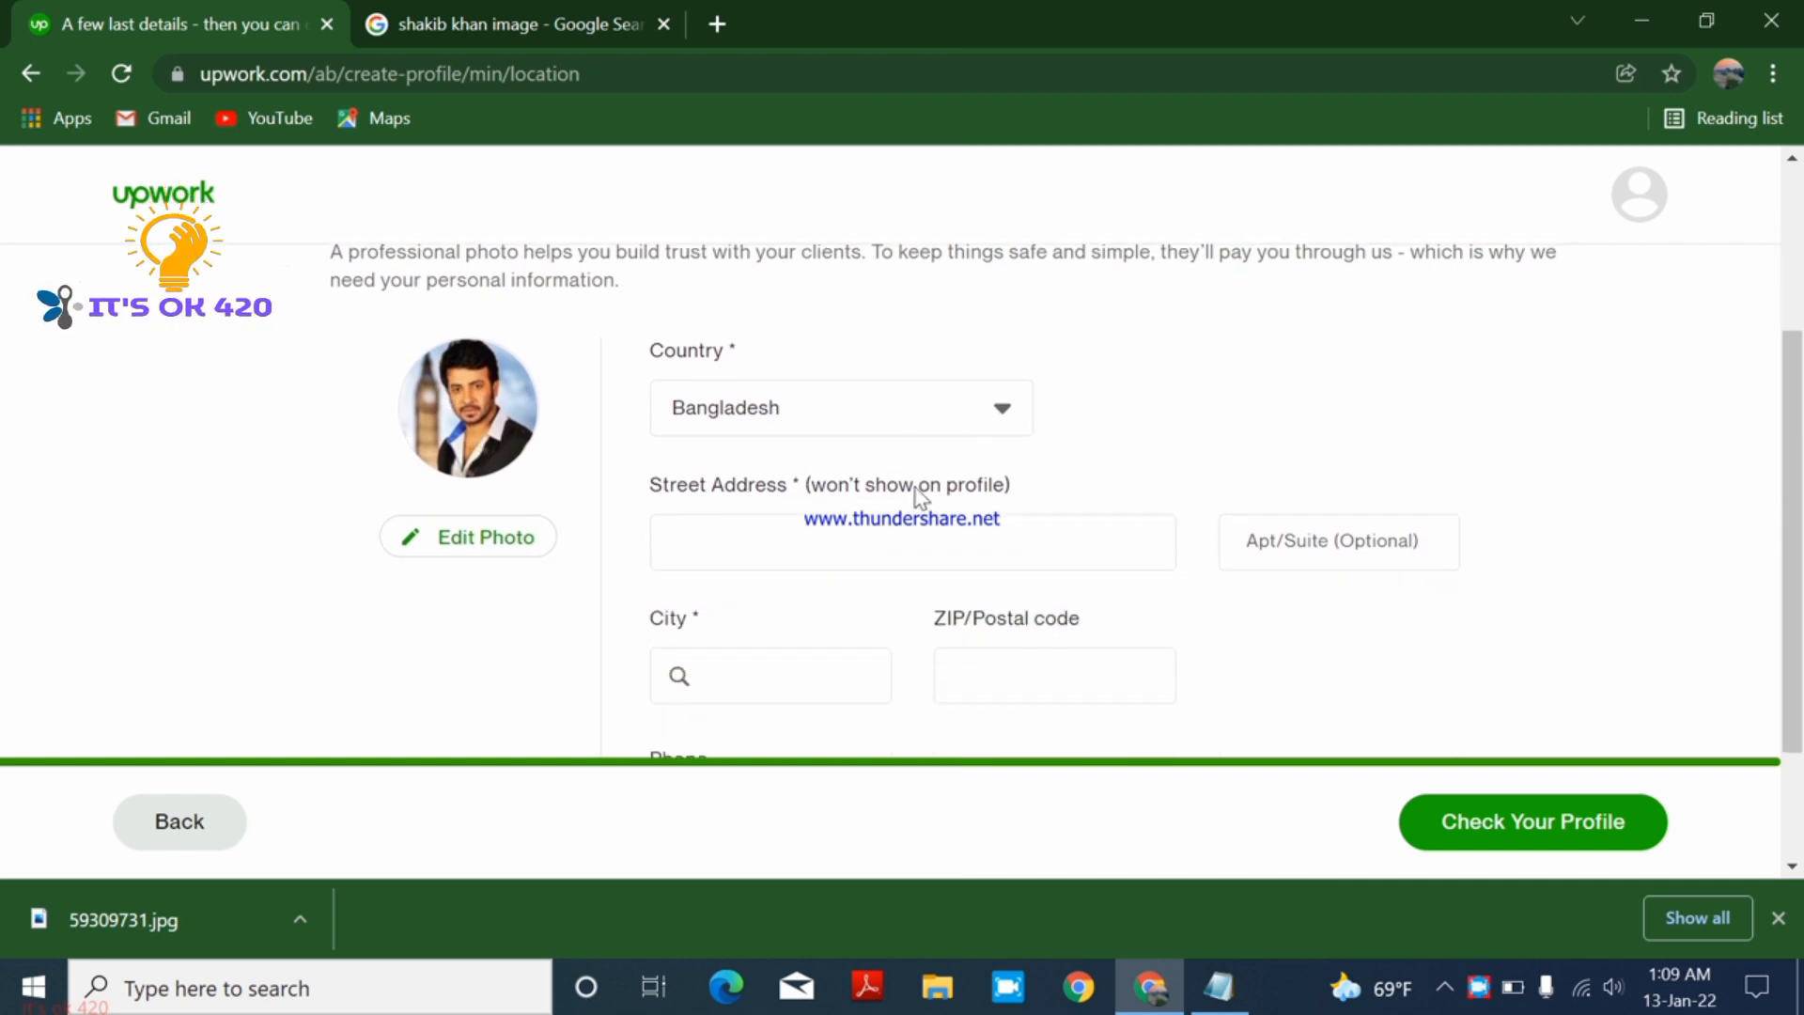
# - Enter 'Bangladesh' as the street address
pyautogui.click(818, 541)
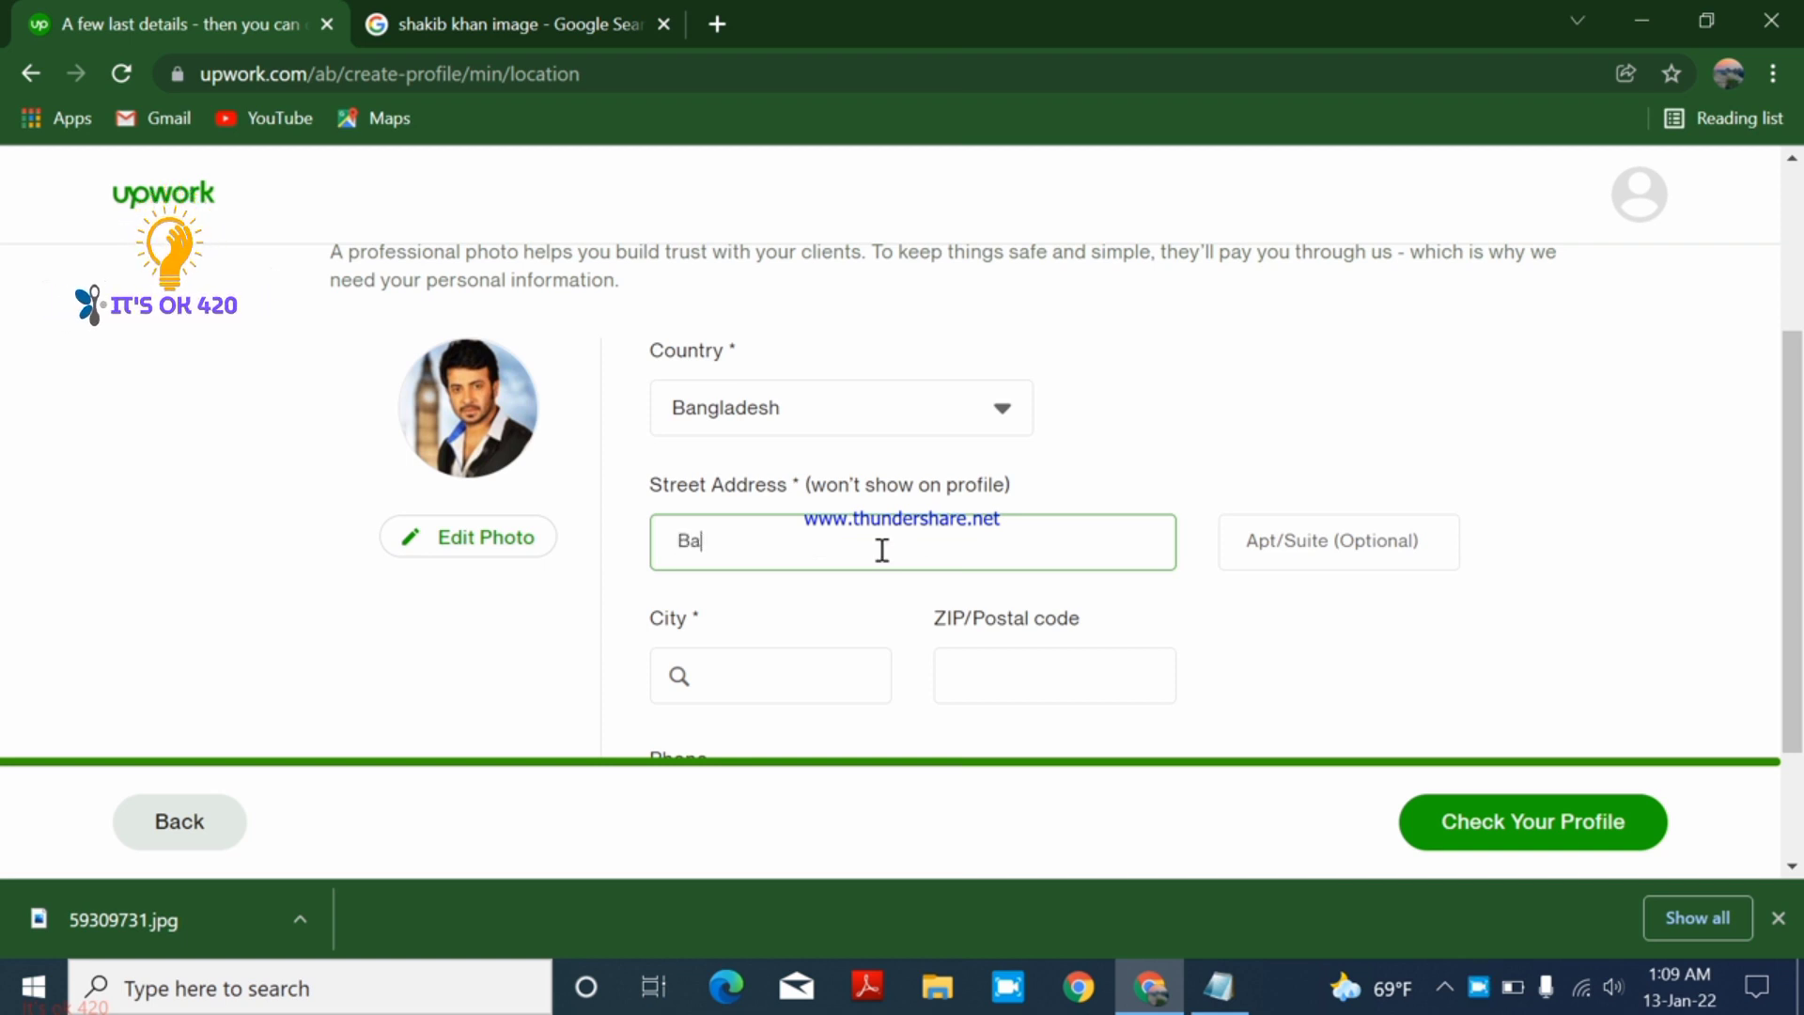
pyautogui.write('Bang')
pyautogui.press('capslock')
pyautogui.write('la')
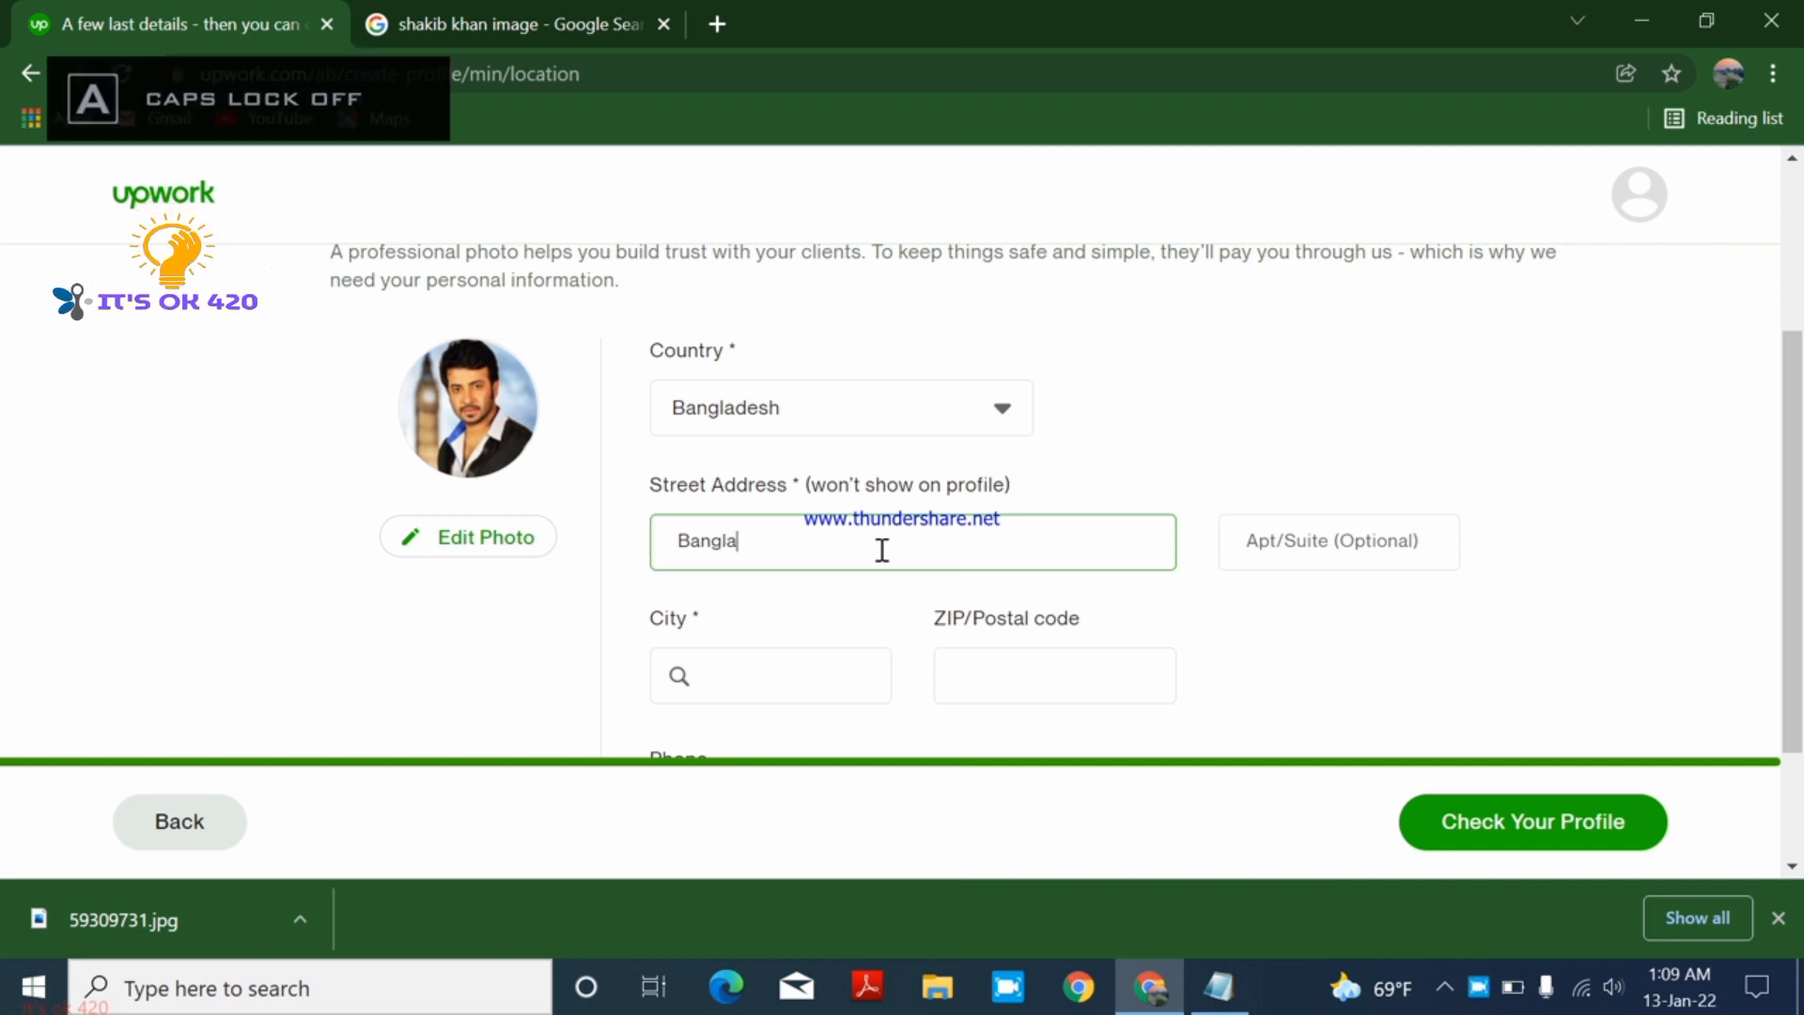
pyautogui.write('d')
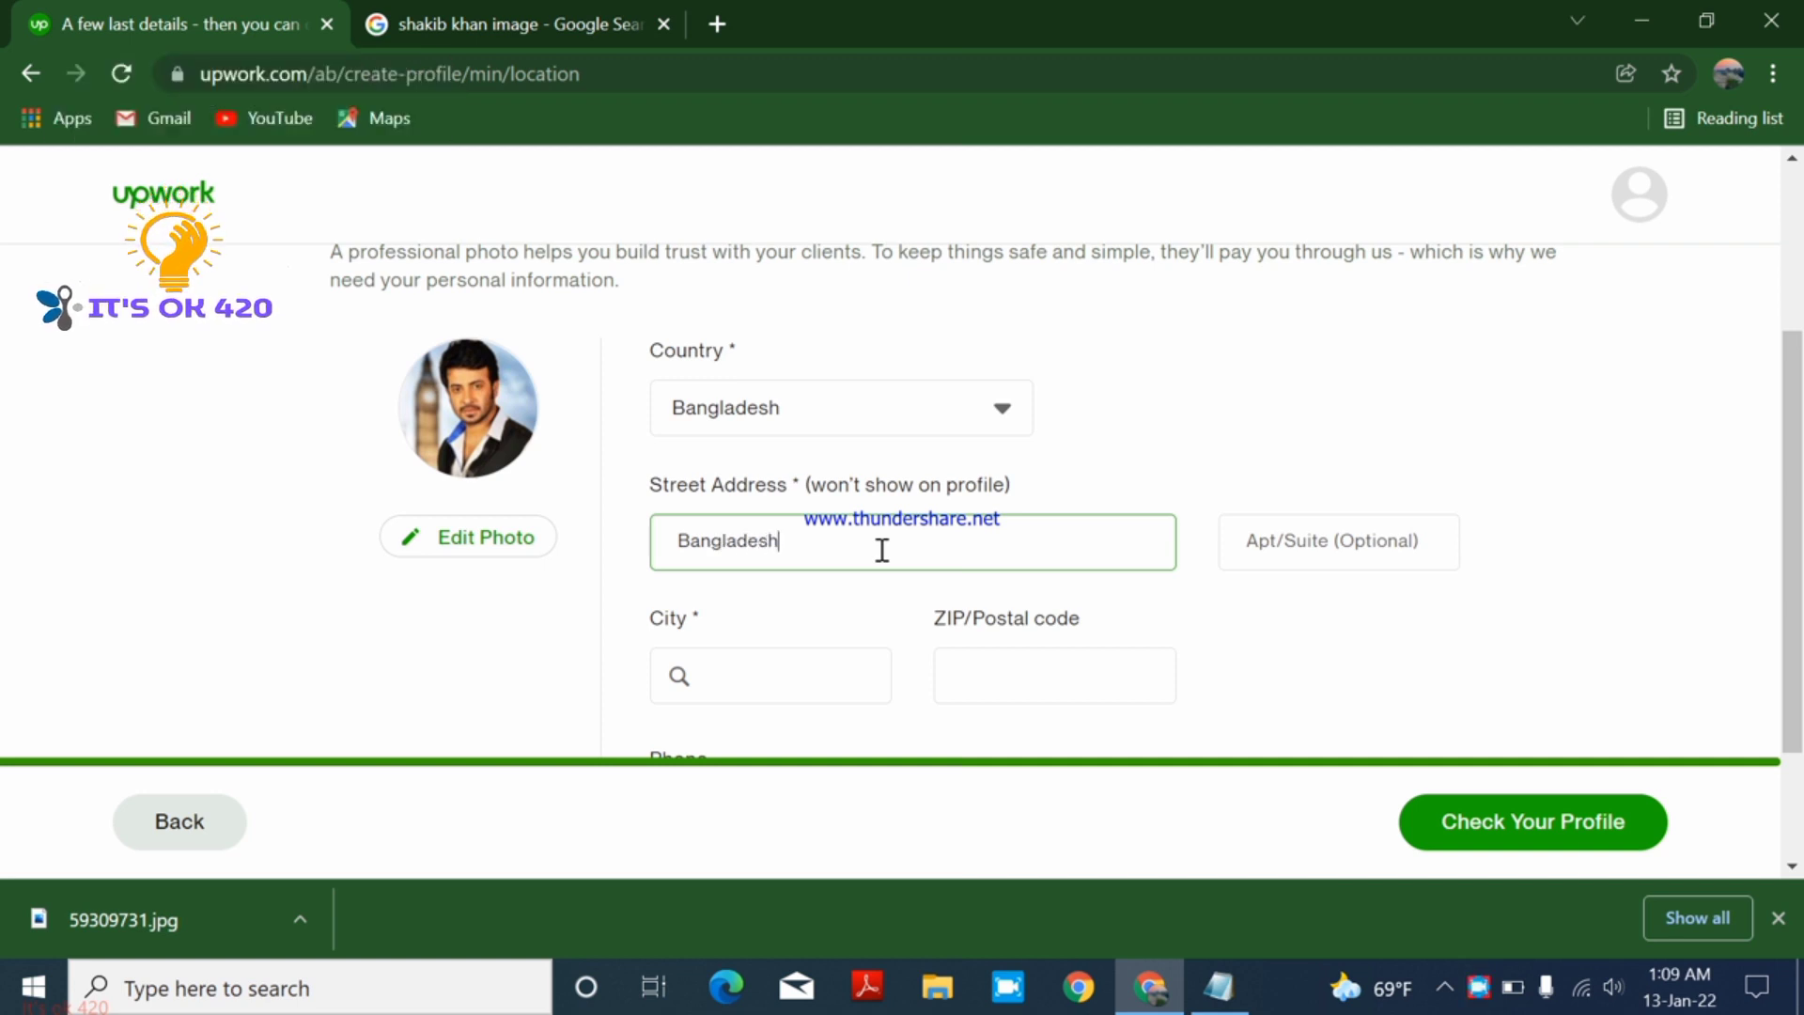
pyautogui.write('esh')
pyautogui.click(1400, 538)
pyautogui.scroll(-2, 1668, 521)
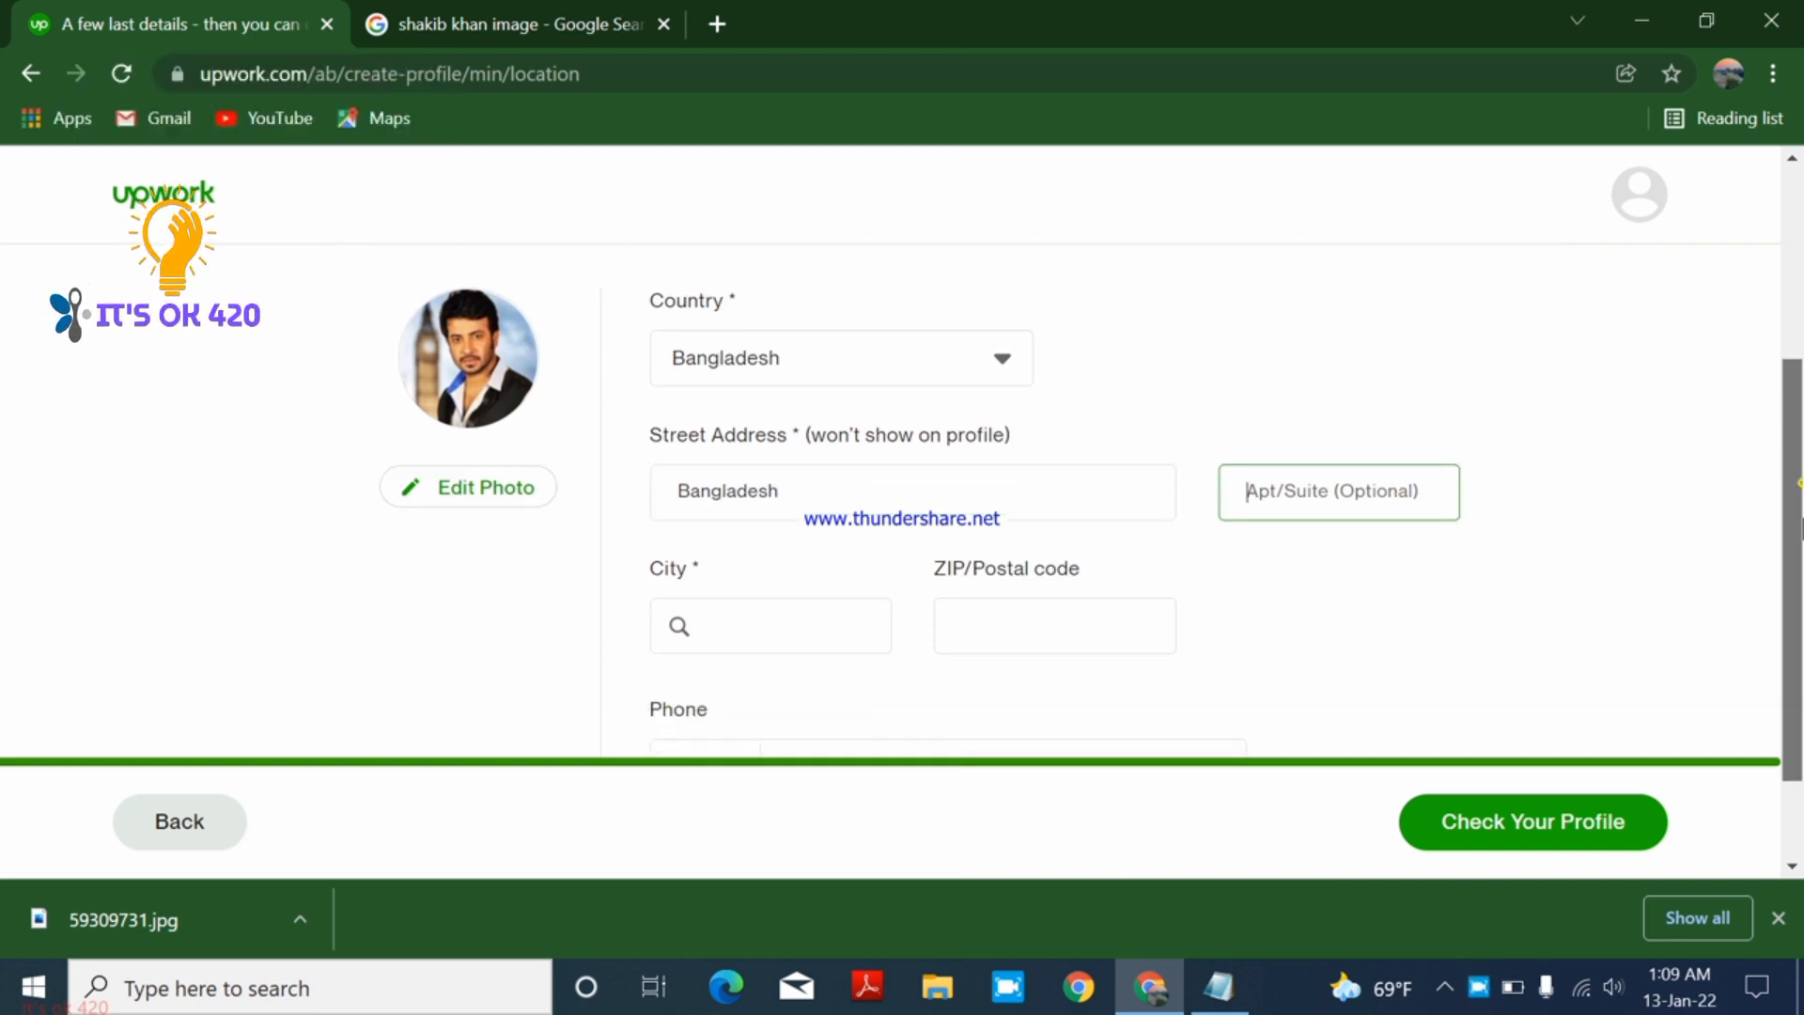
# - Enter ZIP code 5400 and pick 'Dhaka, C, BD' as the city, auto-filling State/Province
pyautogui.click(956, 489)
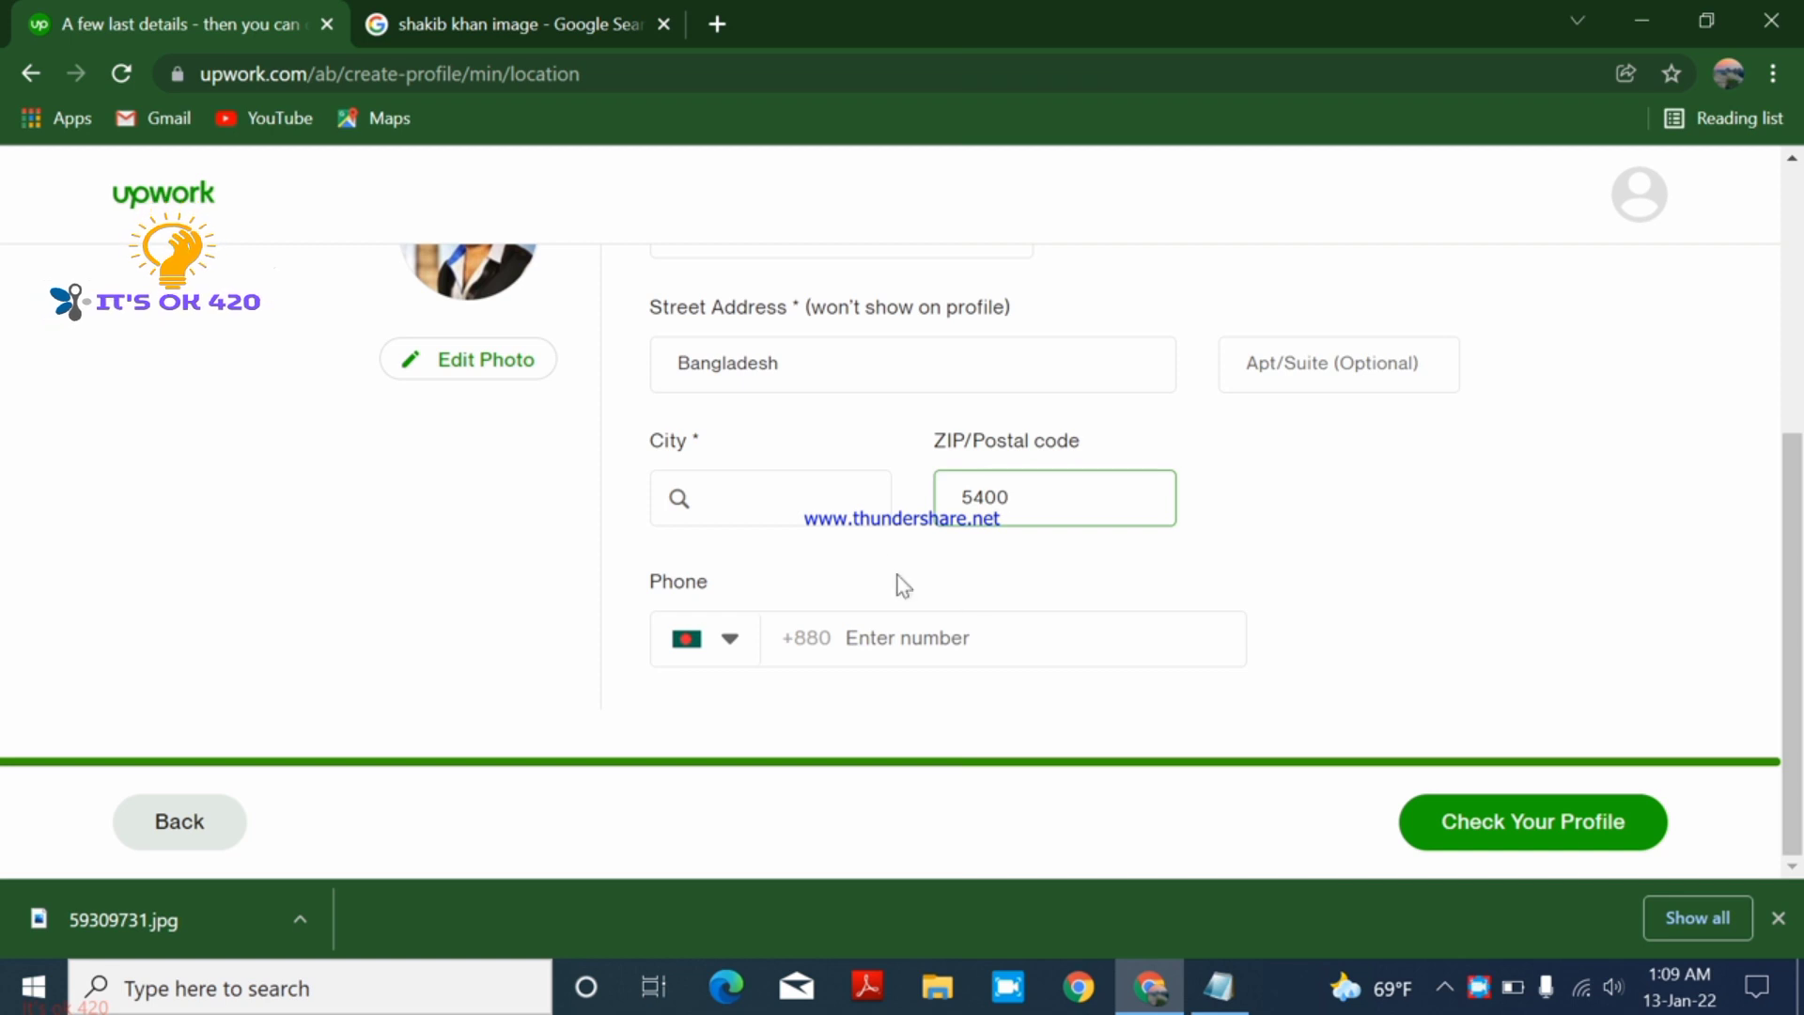
pyautogui.click(808, 510)
pyautogui.press('capslock')
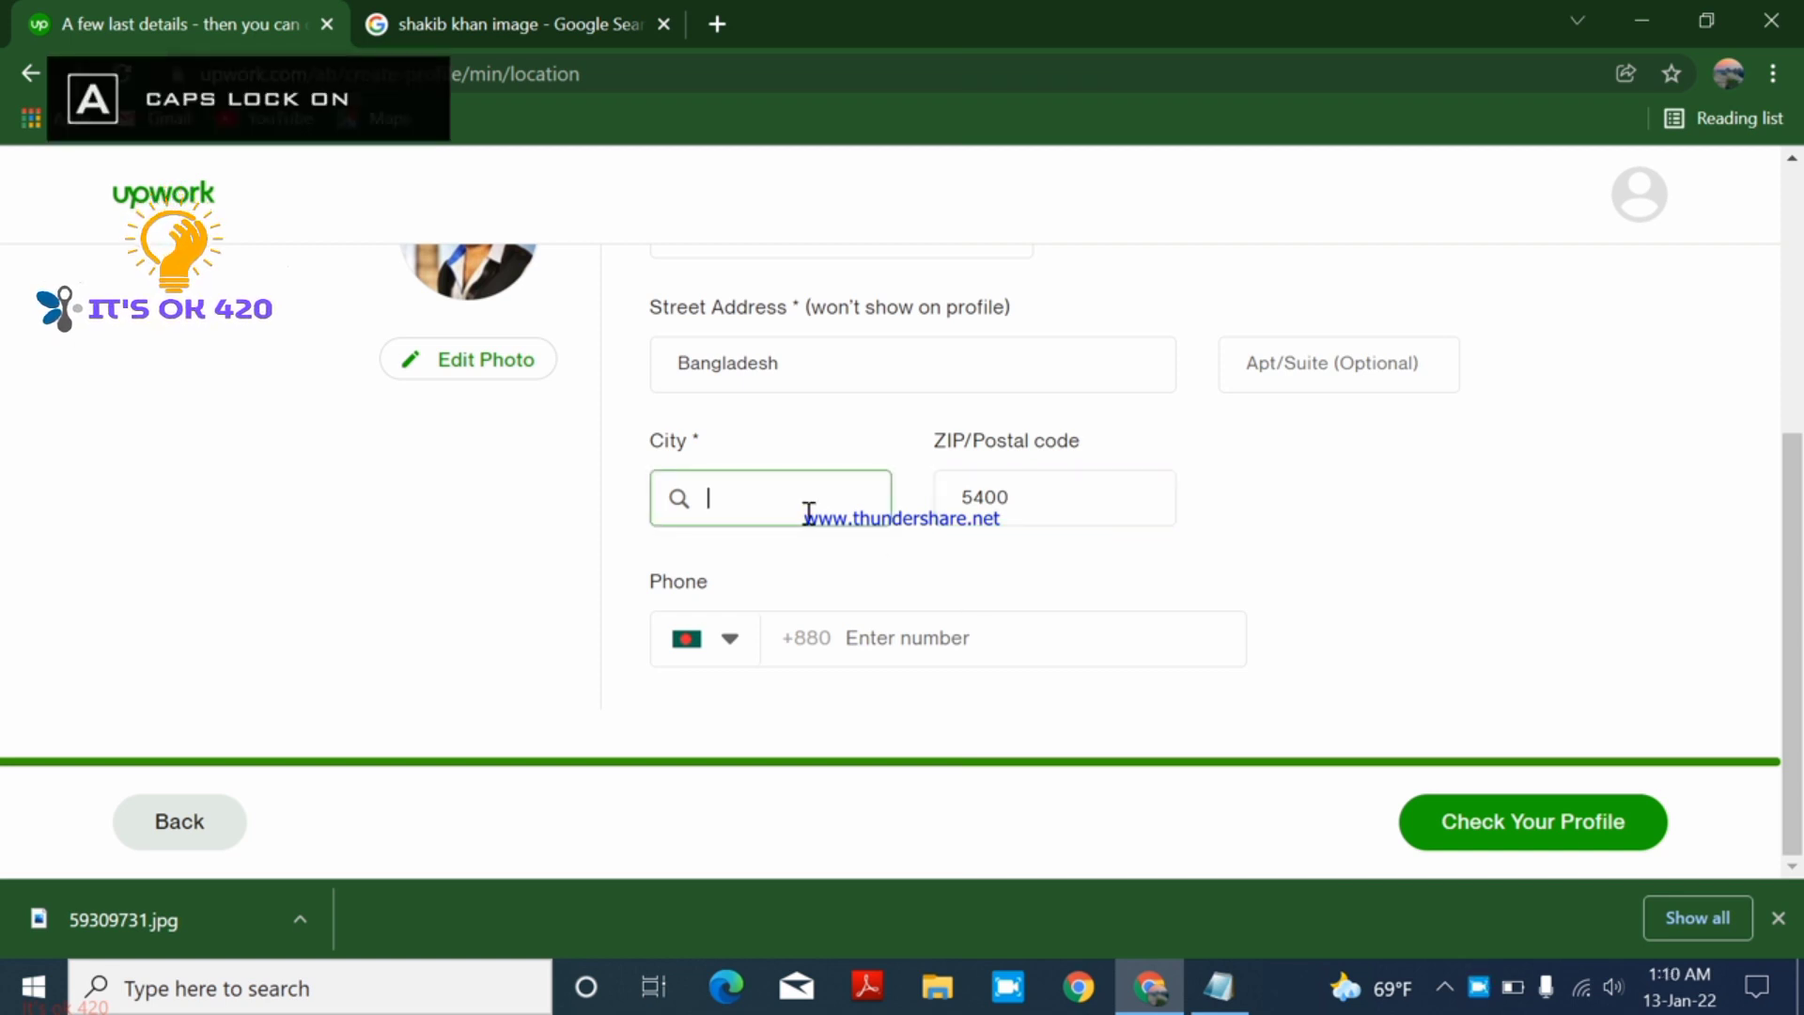
pyautogui.write('D')
pyautogui.press('capslock')
pyautogui.write('haka')
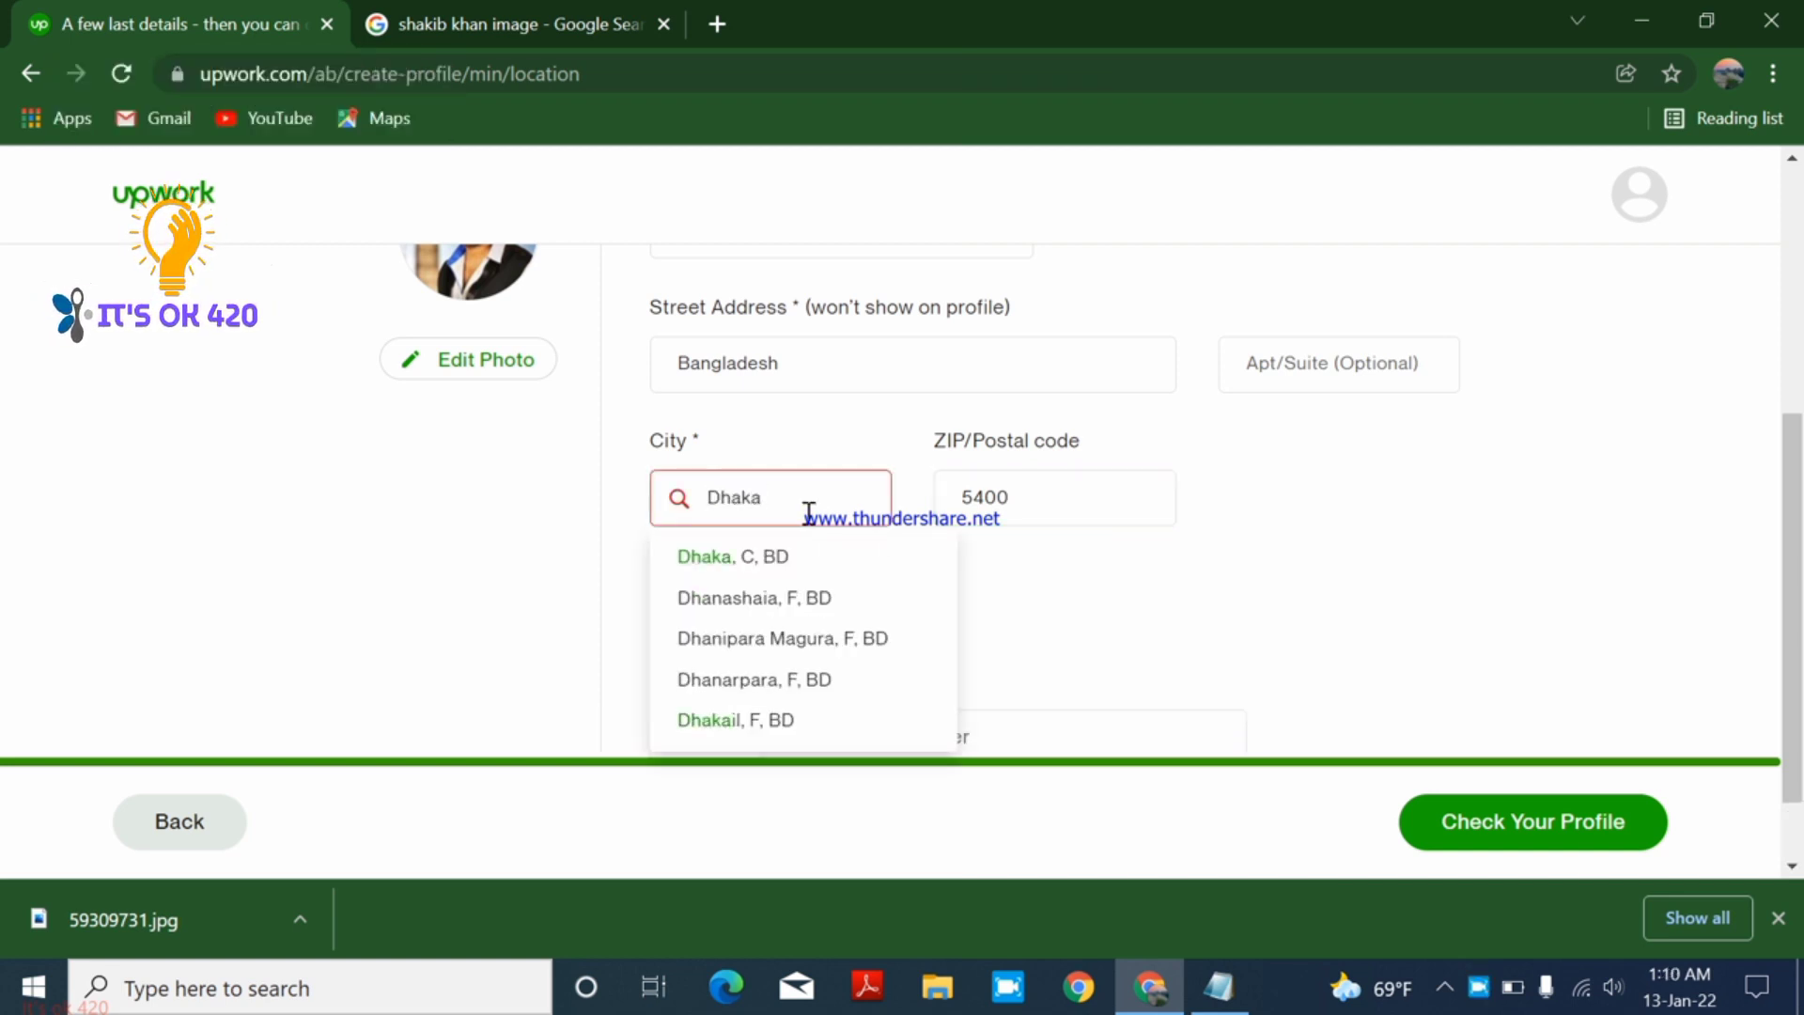
pyautogui.click(806, 560)
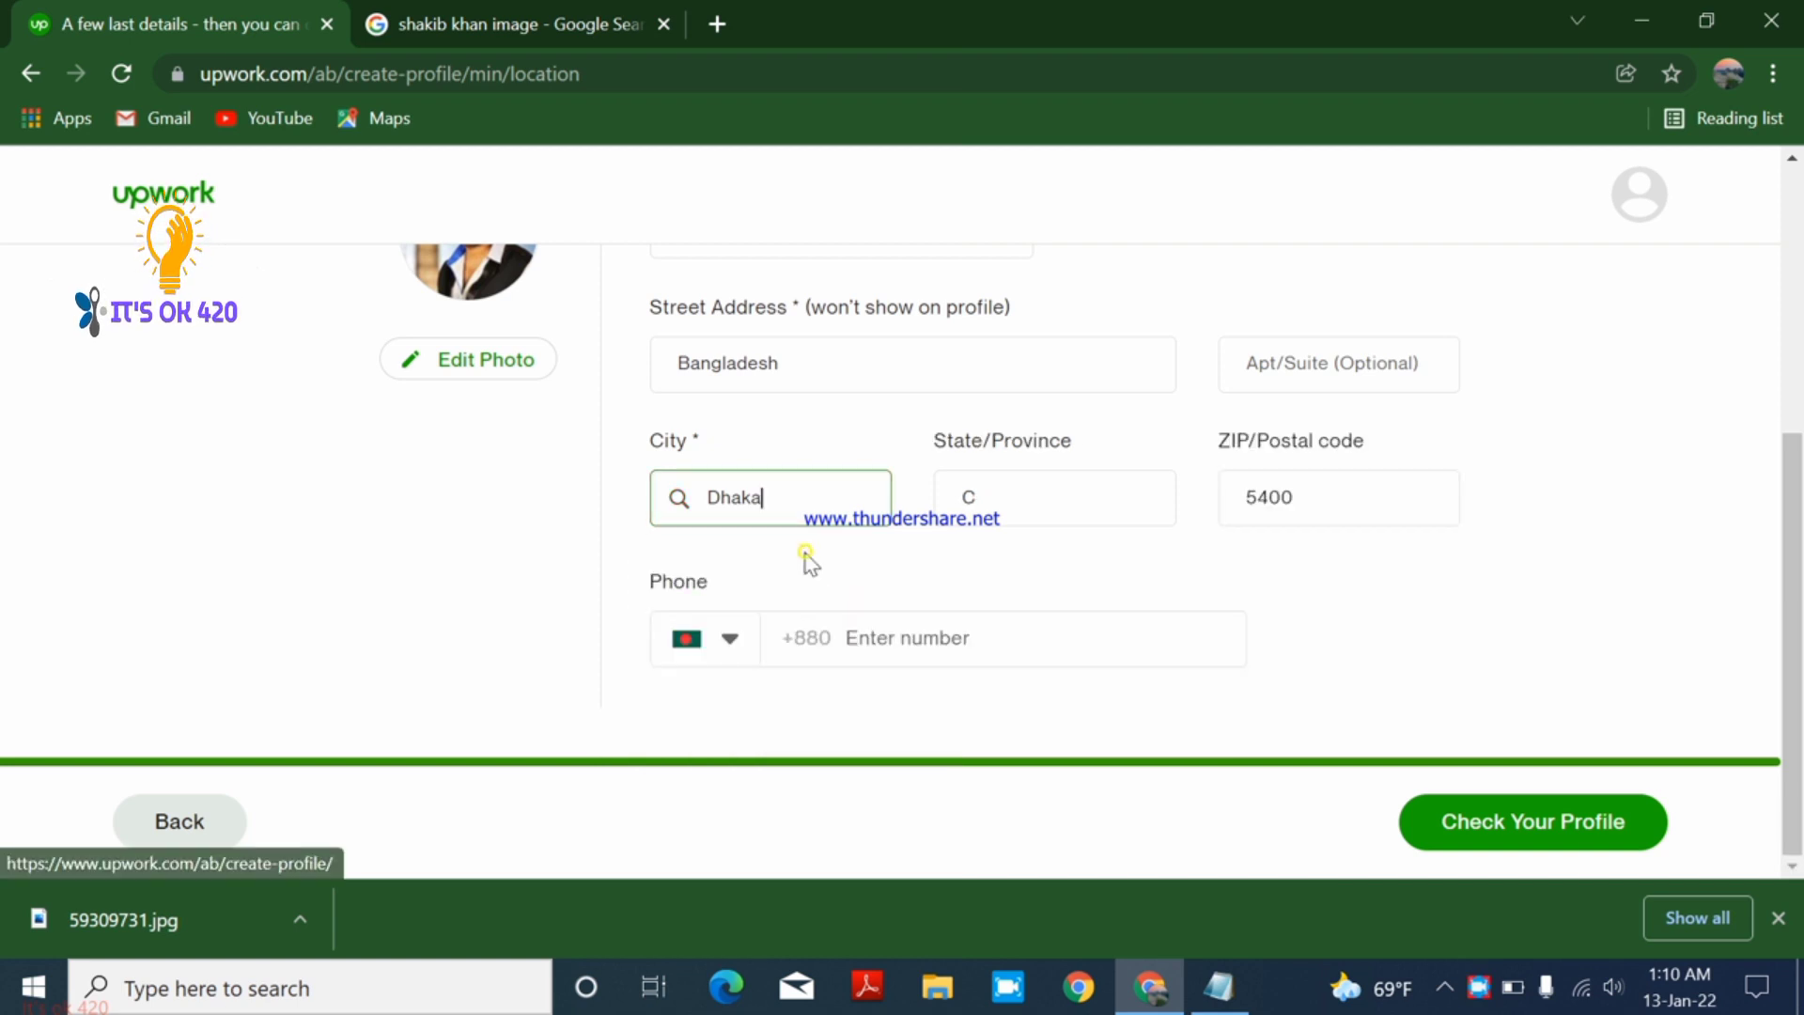
pyautogui.click(1069, 504)
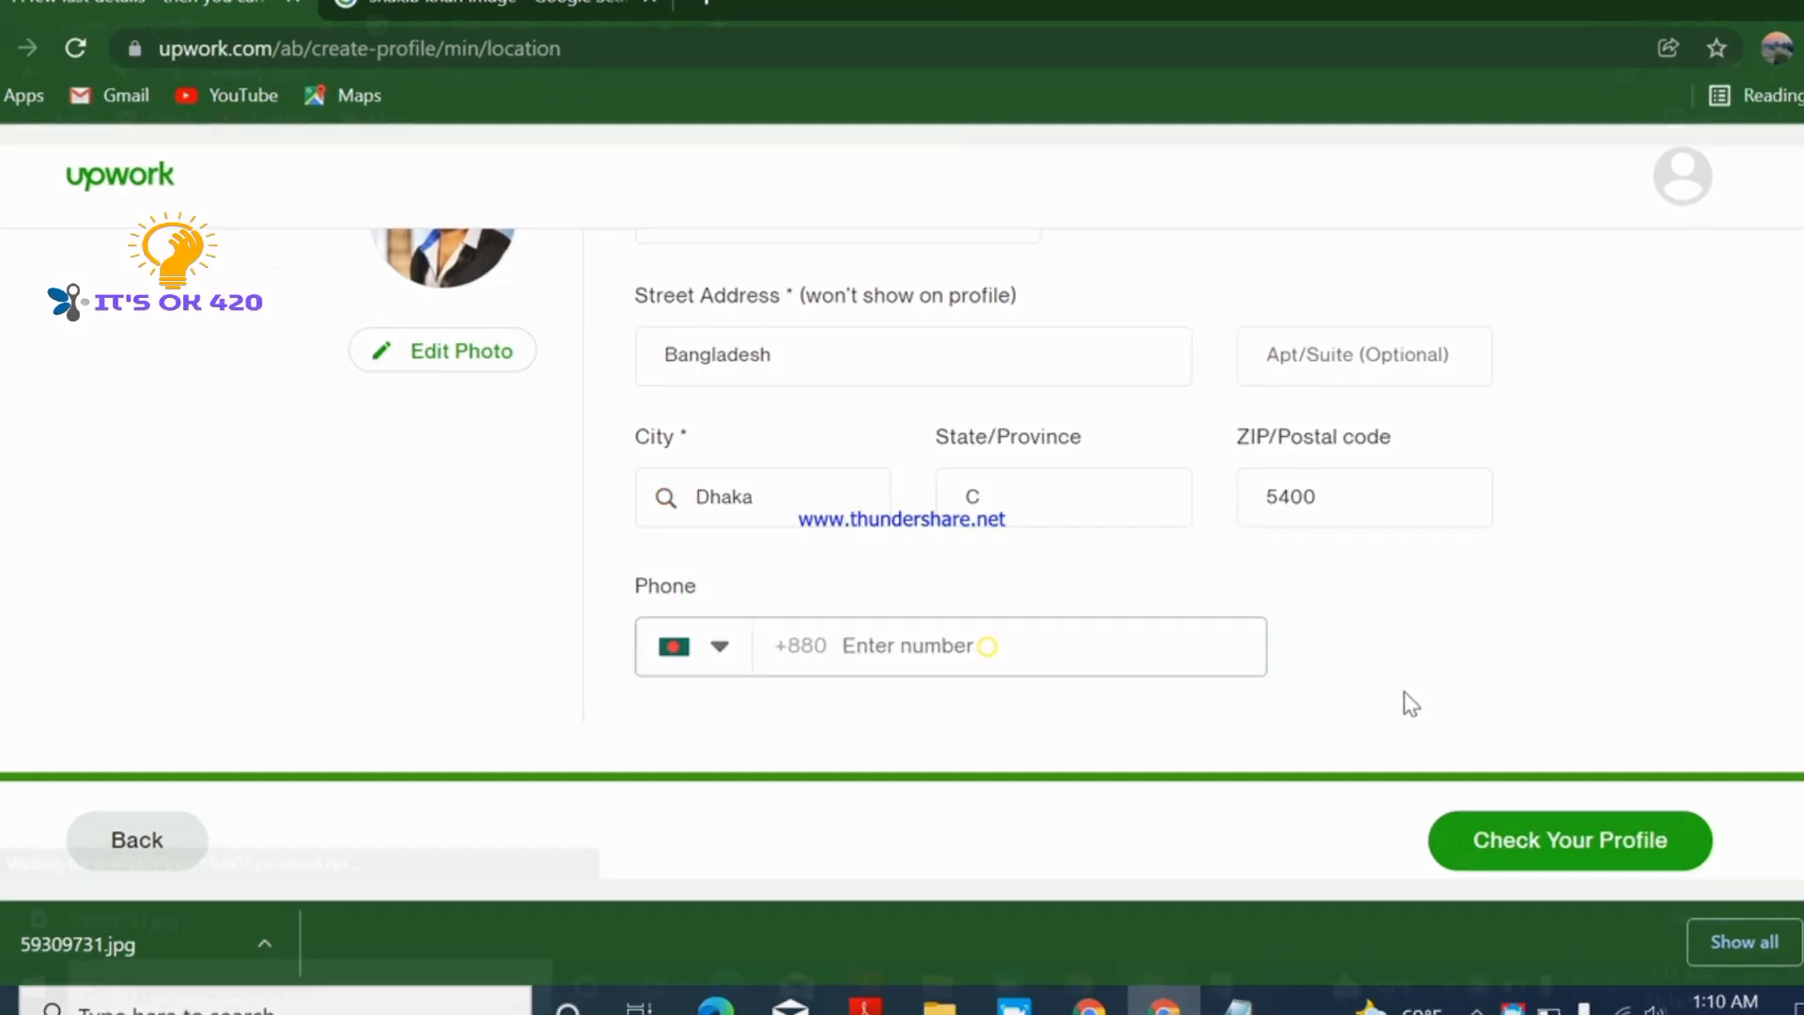
pyautogui.click(1533, 821)
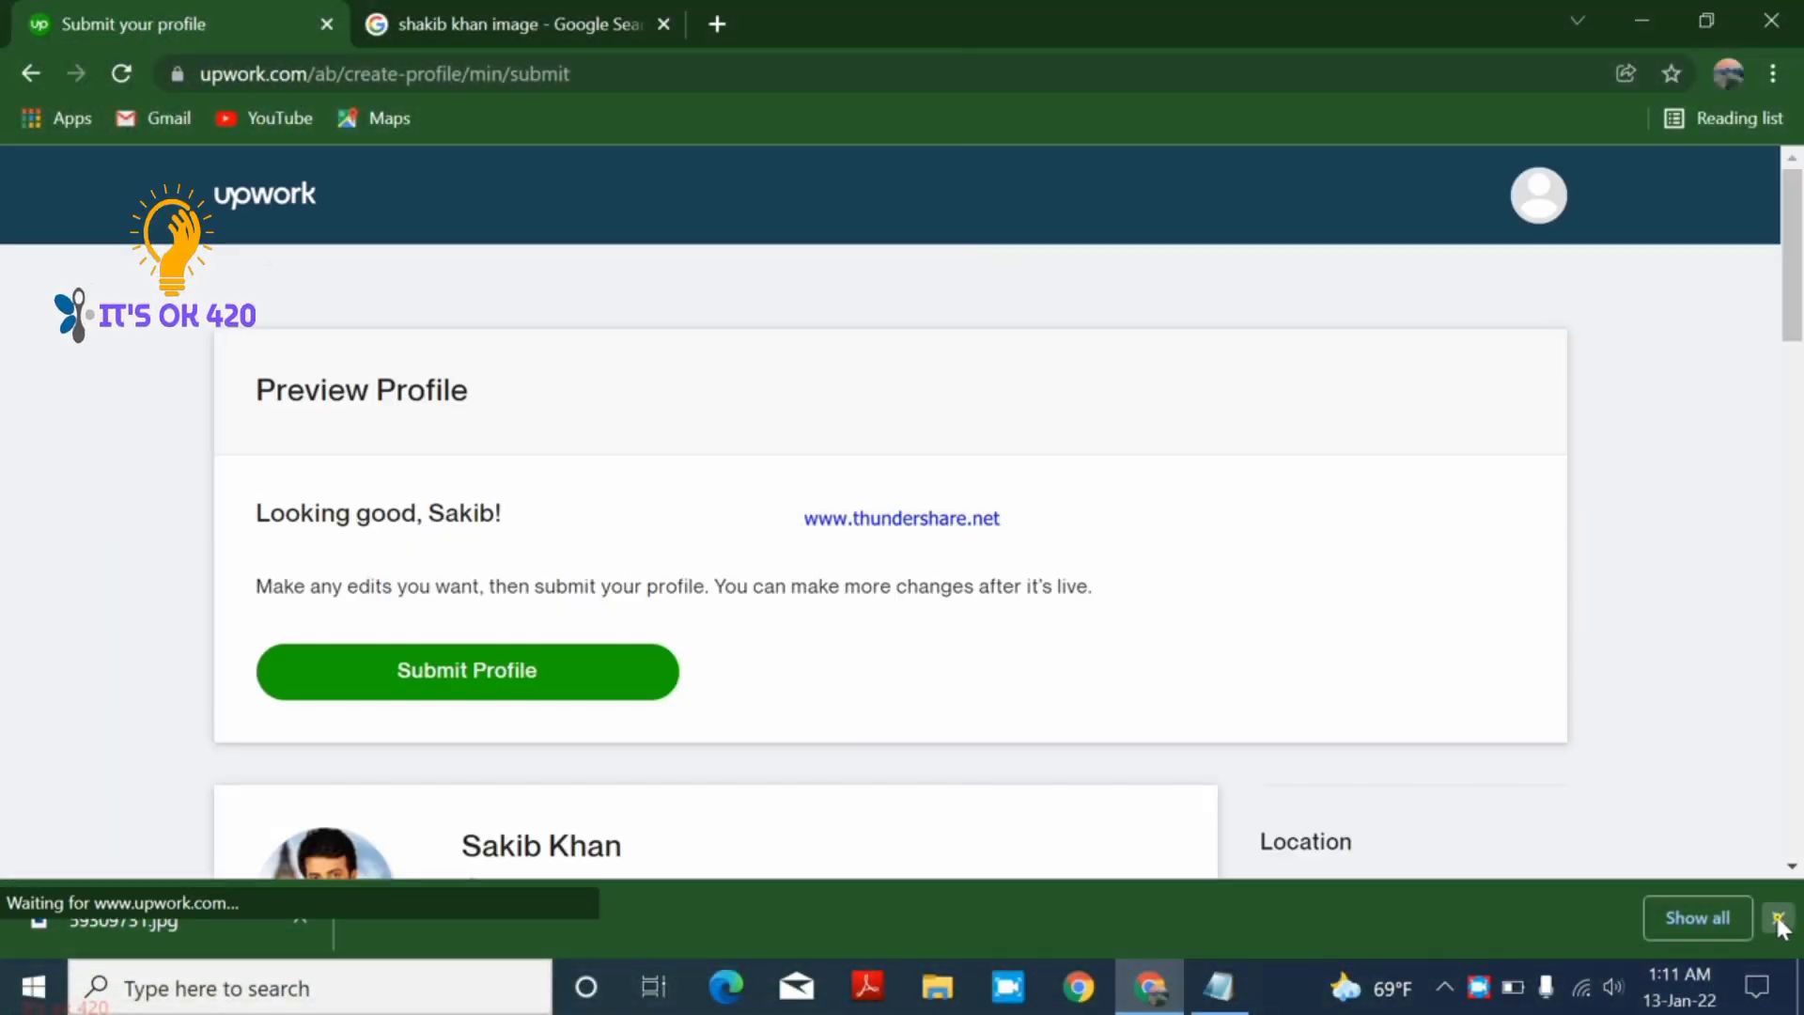
# - Dismiss the downloads bar, review the profile preview sections, and submit the profile
pyautogui.click(1779, 919)
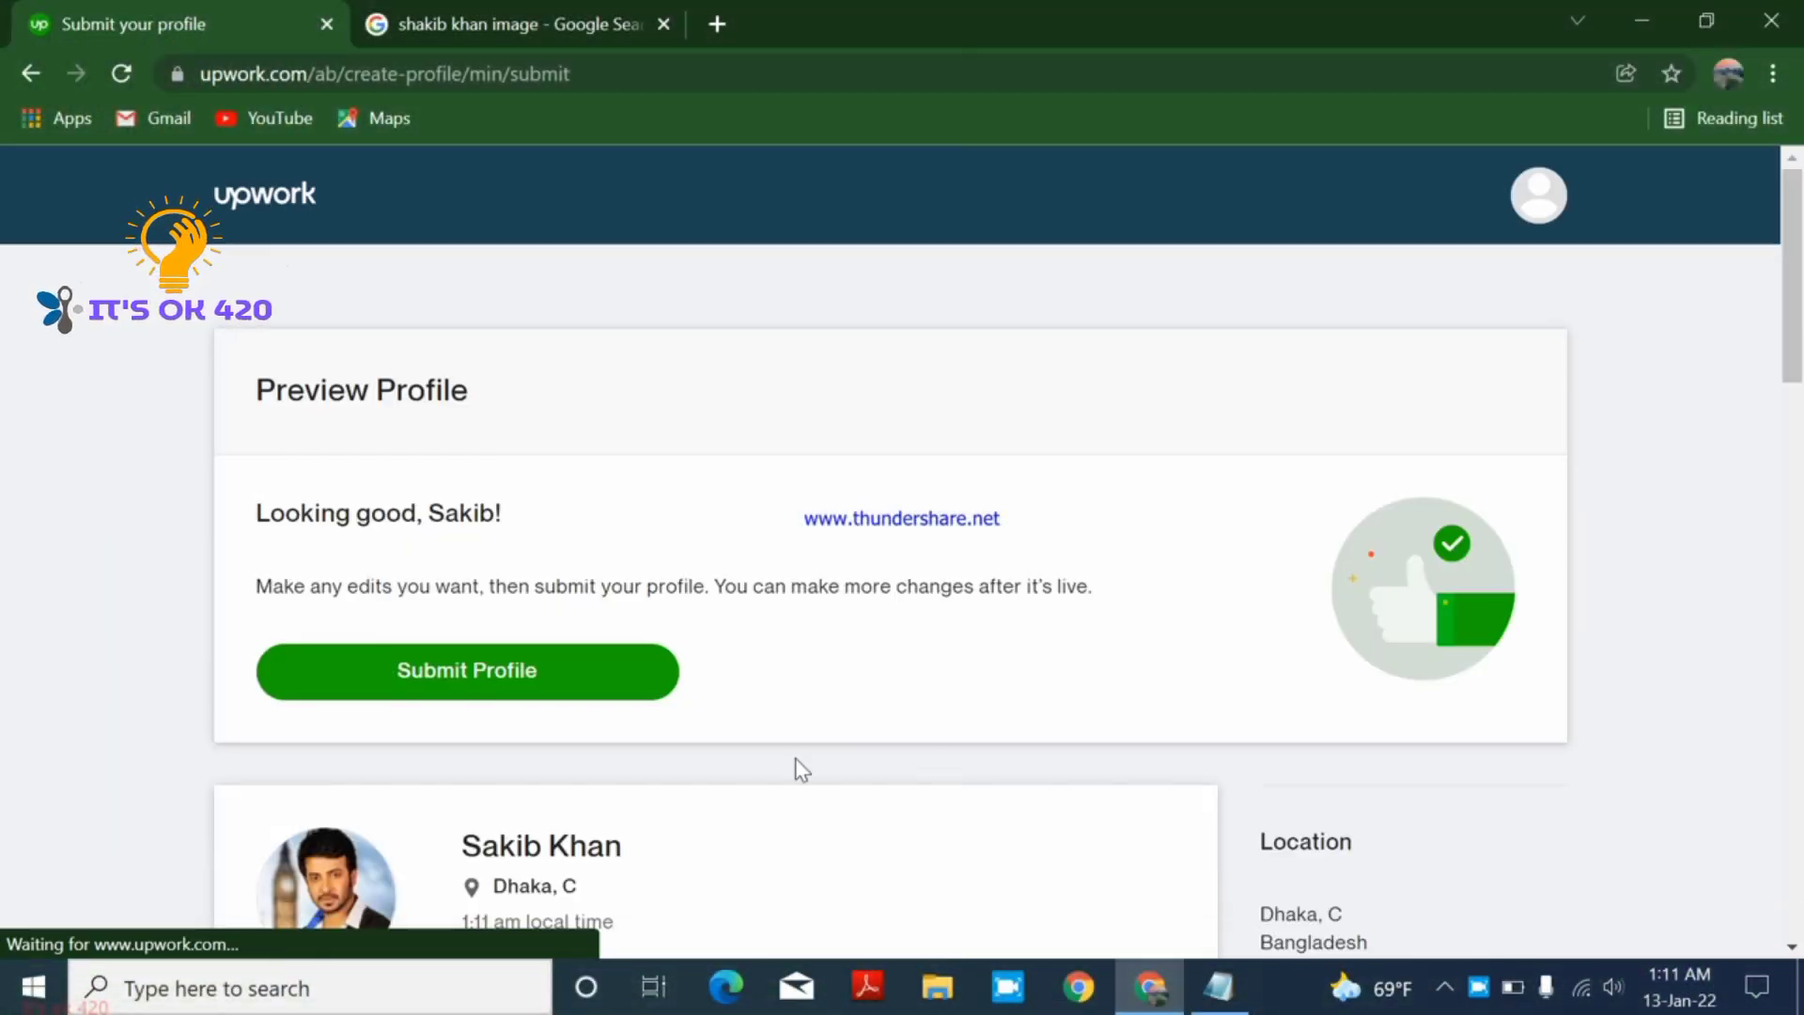
pyautogui.scroll(-2, 609, 678)
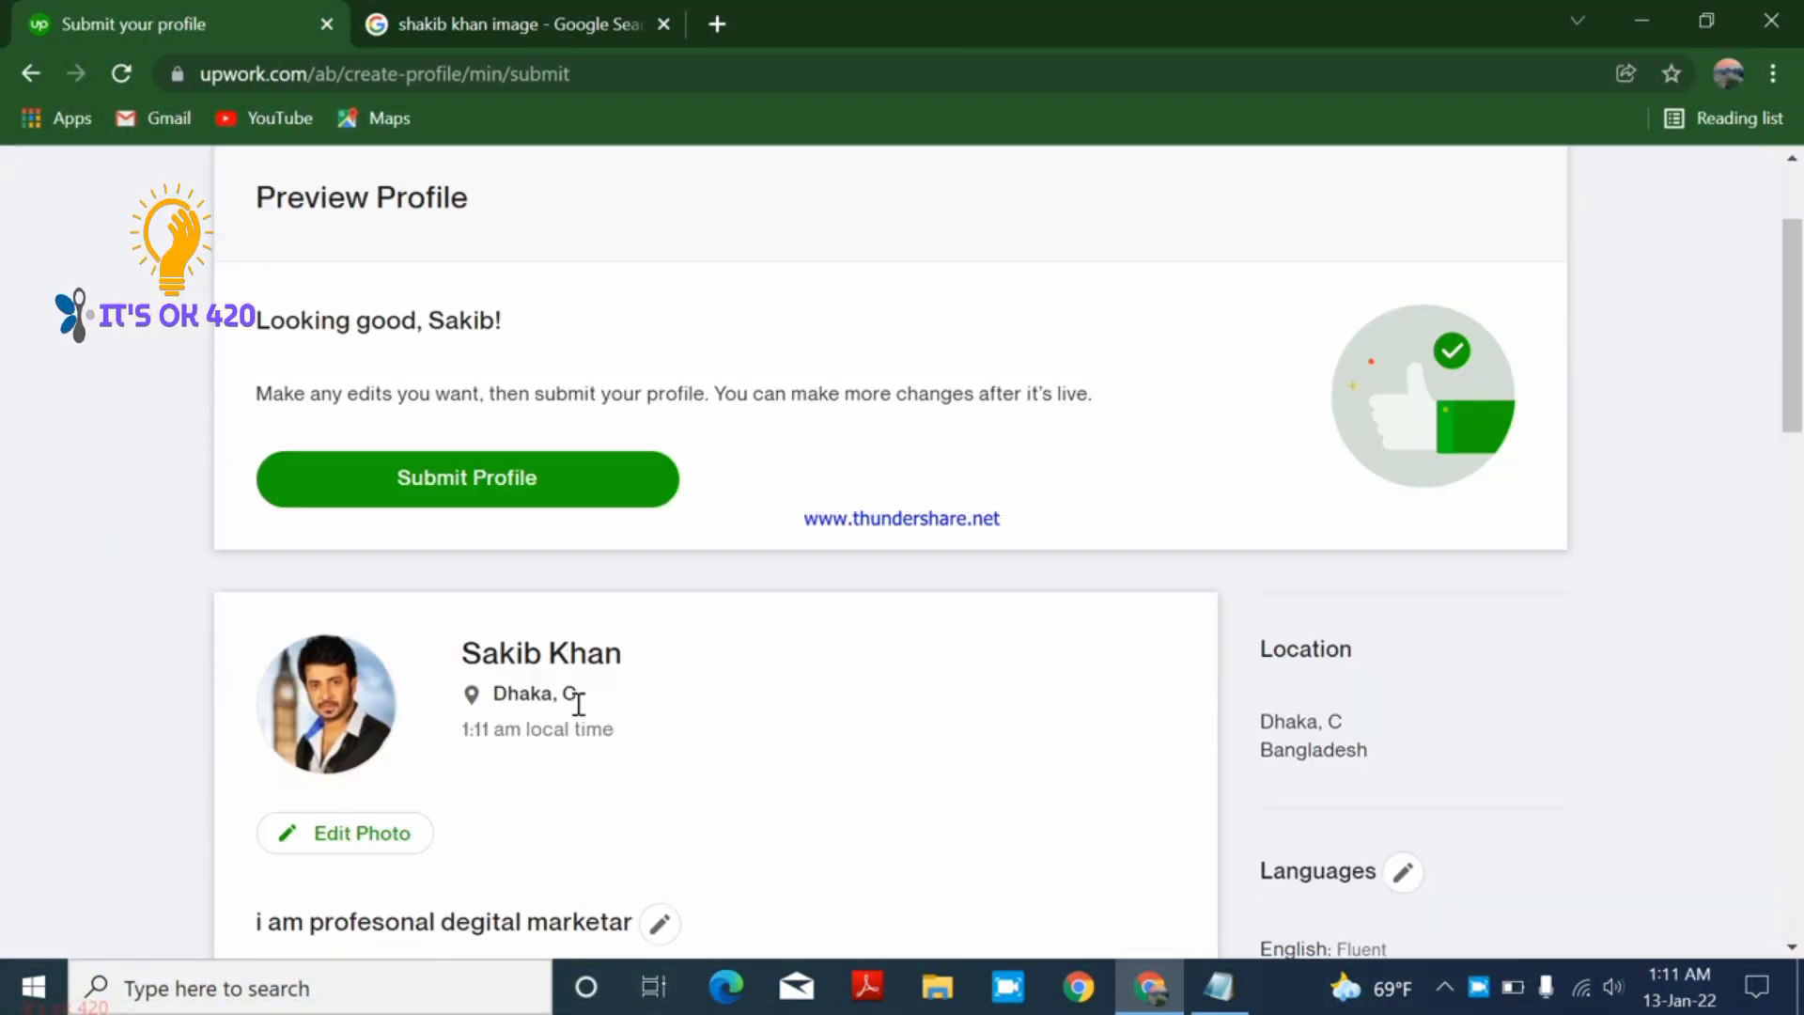
pyautogui.scroll(-8, 576, 695)
pyautogui.scroll(-6, 911, 731)
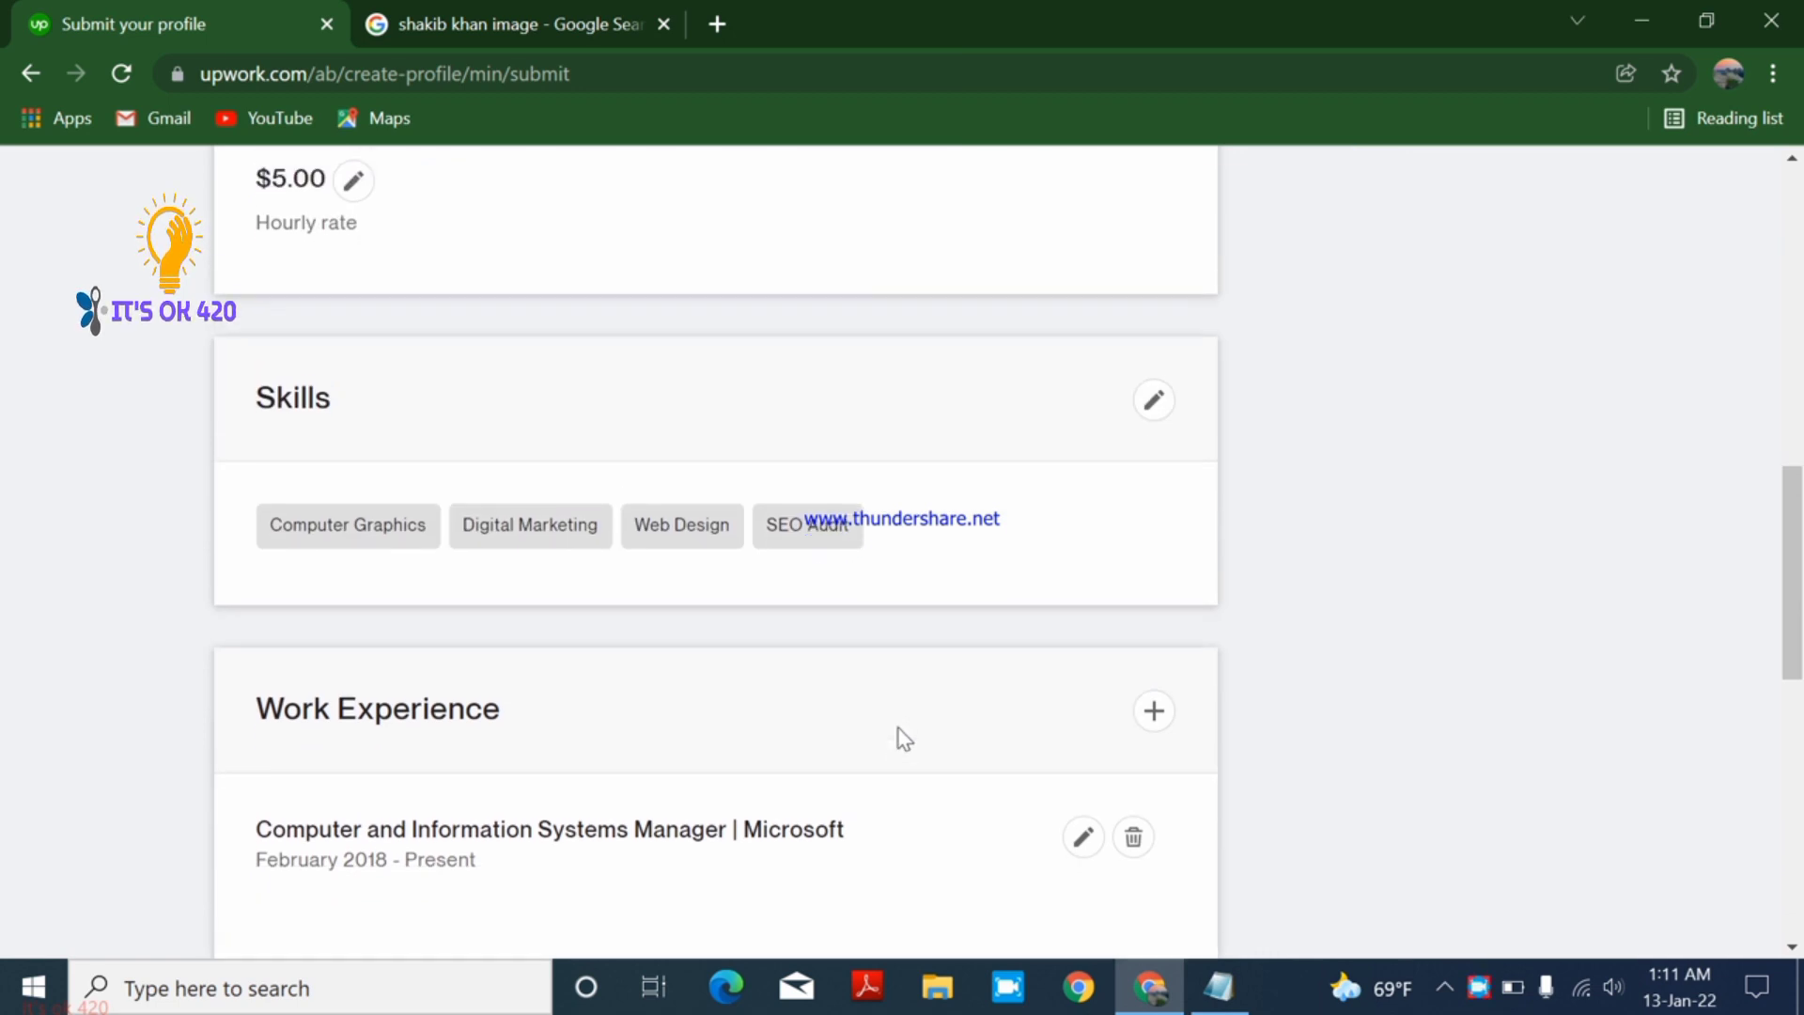
pyautogui.scroll(5, 909, 771)
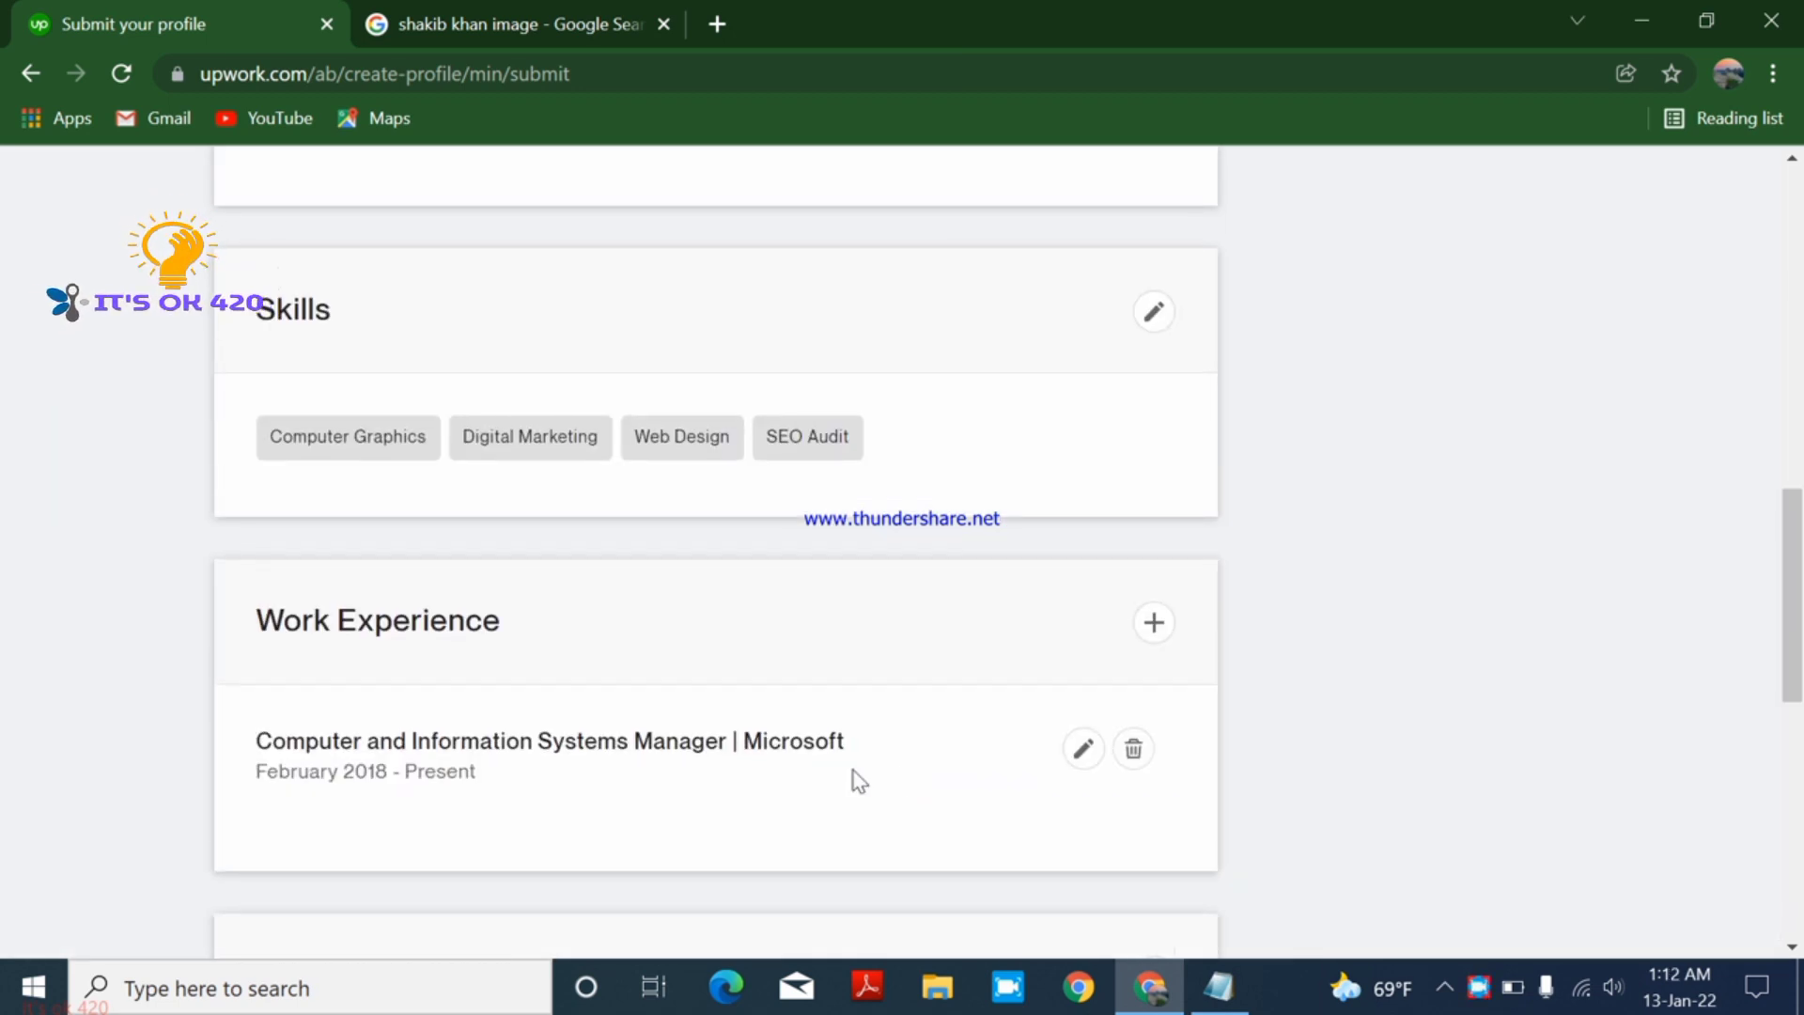
pyautogui.scroll(3, 895, 746)
pyautogui.scroll(-8, 902, 749)
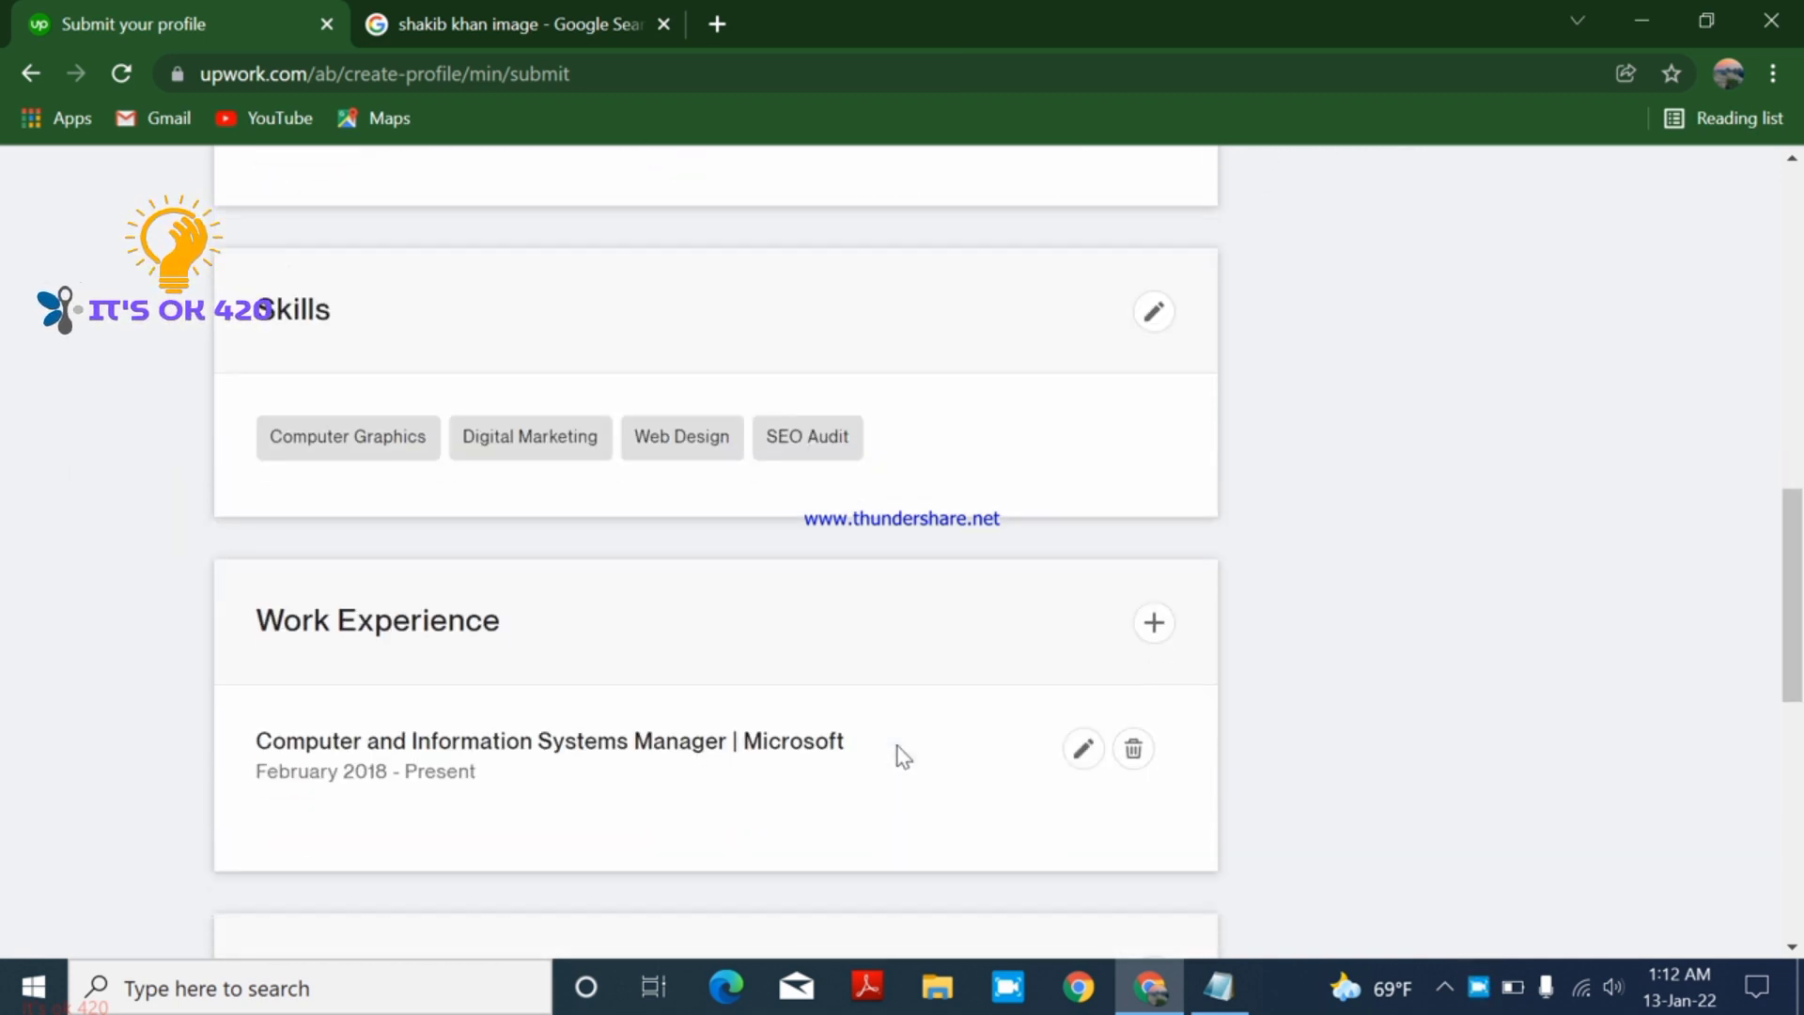
pyautogui.scroll(-4, 902, 767)
pyautogui.scroll(10, 902, 766)
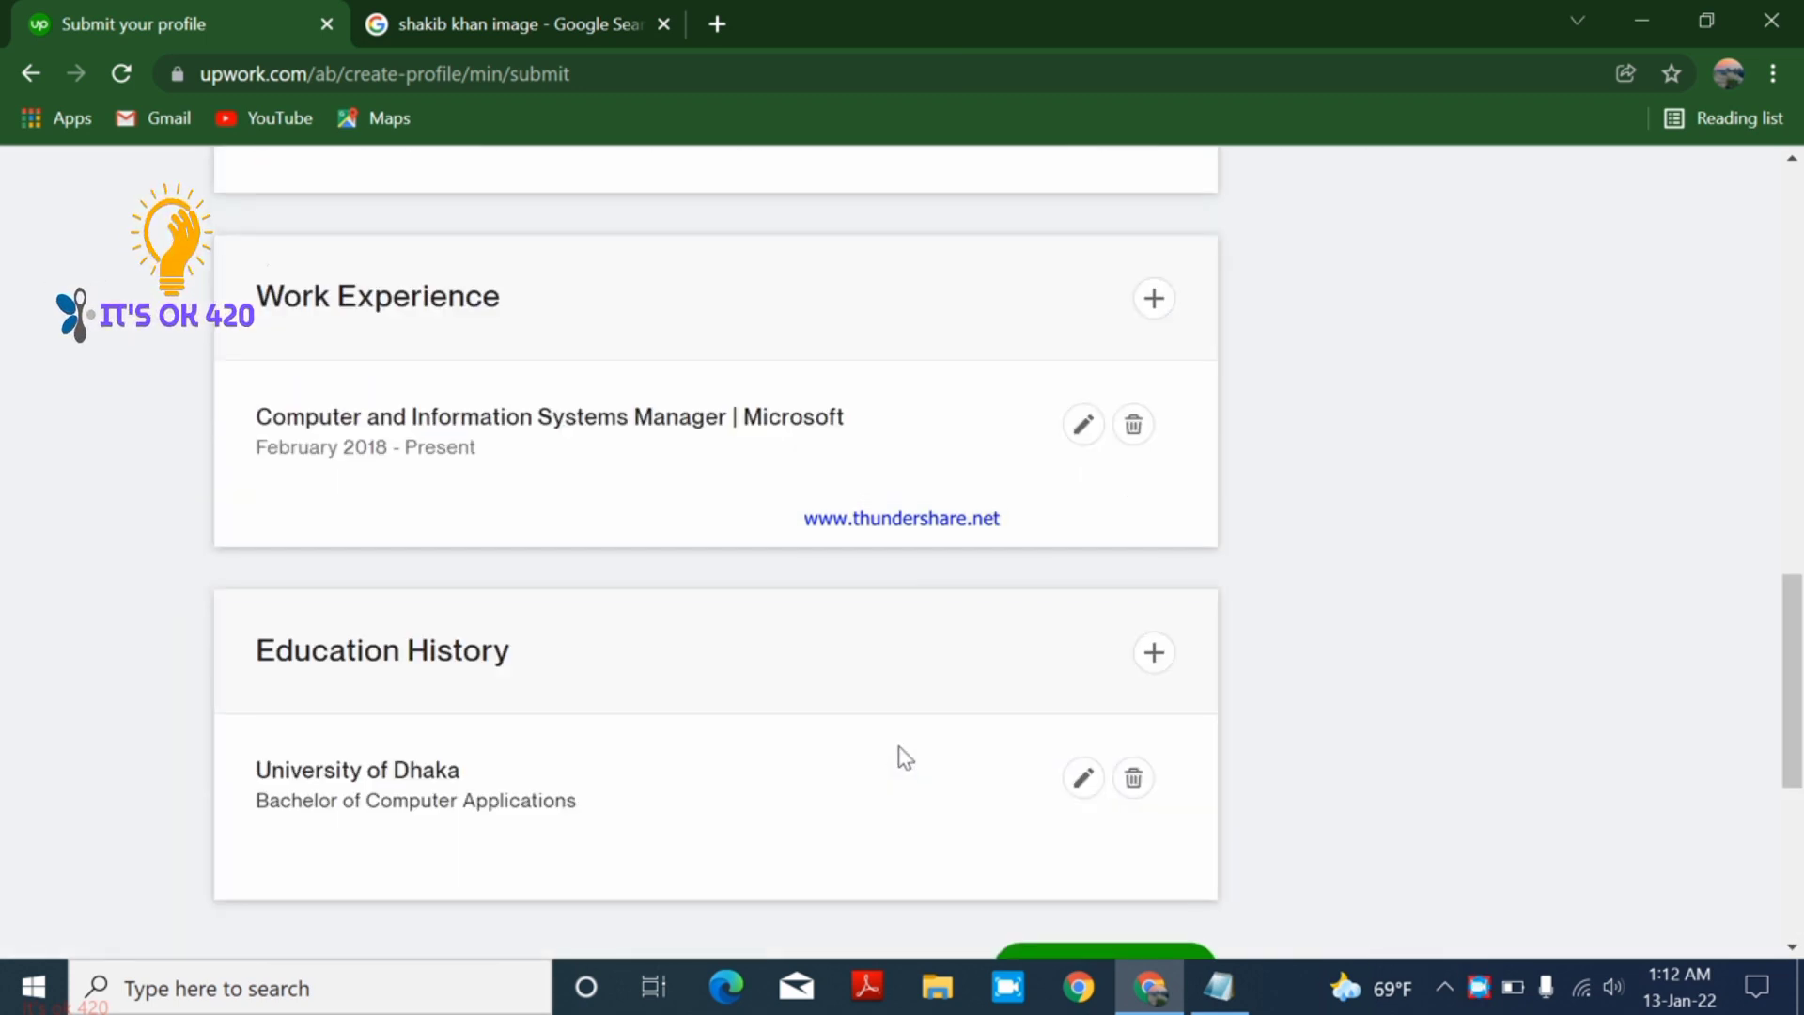
pyautogui.scroll(8, 902, 752)
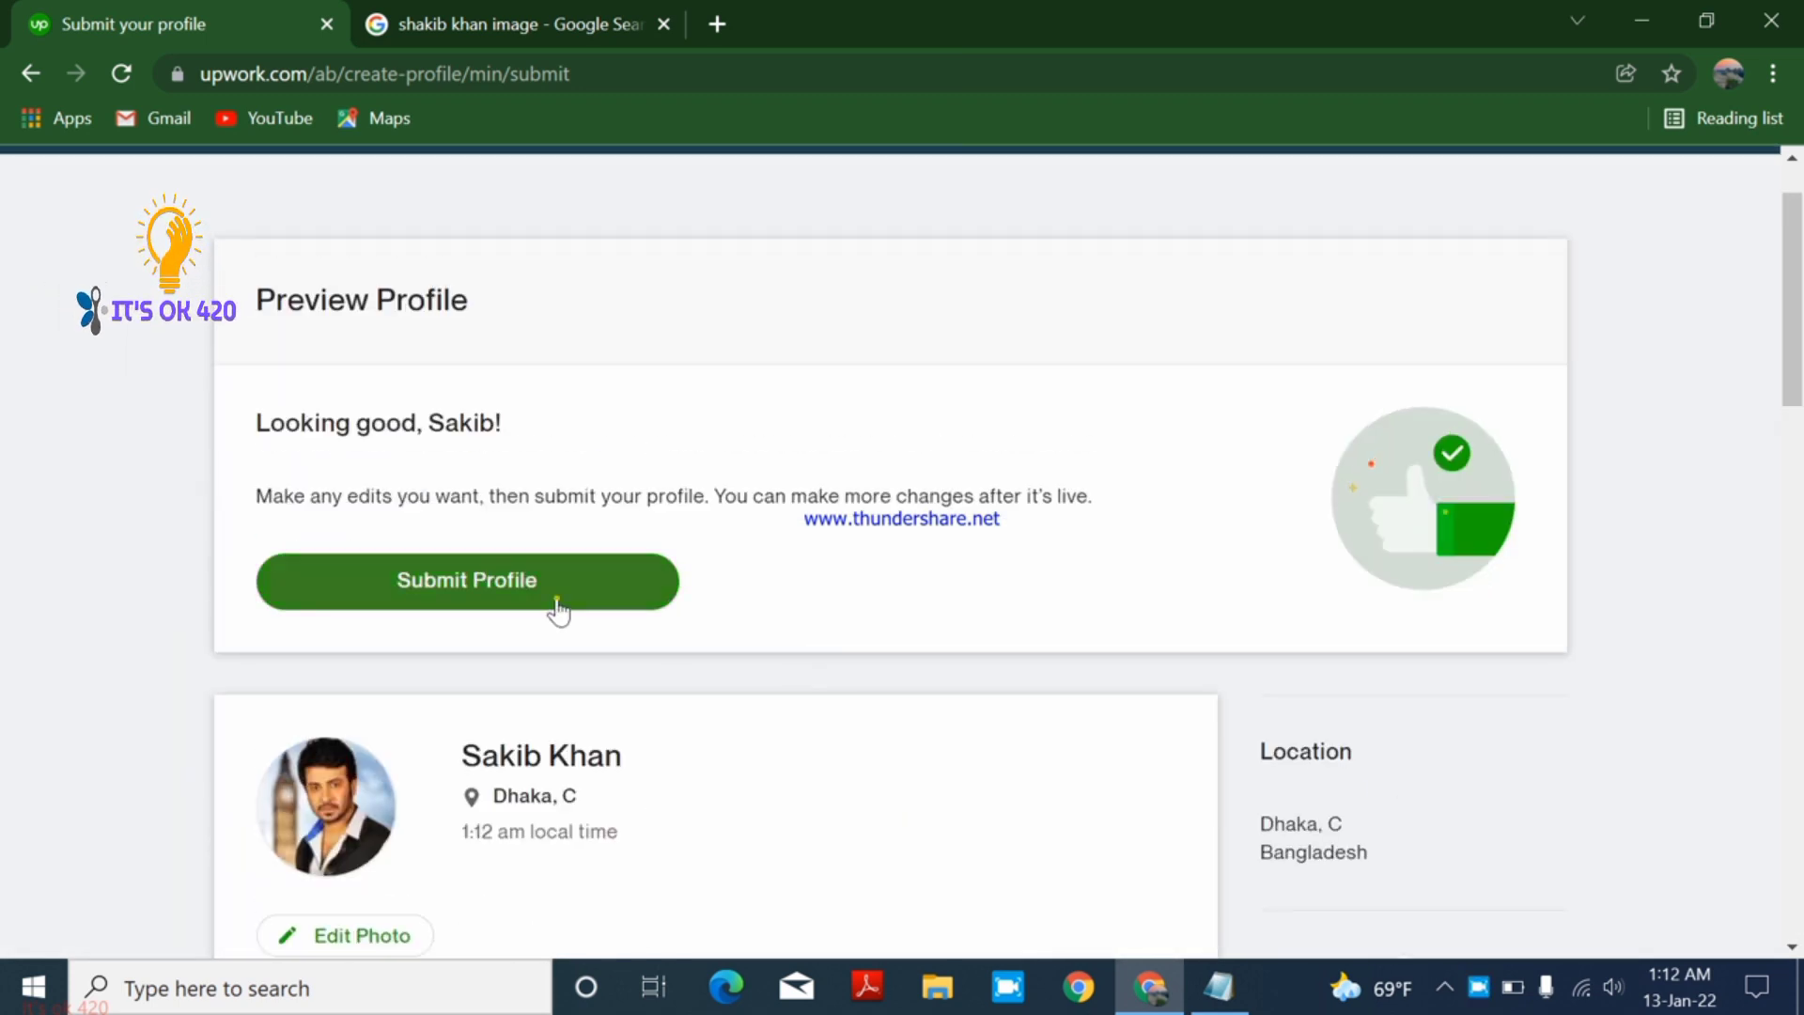
pyautogui.click(556, 597)
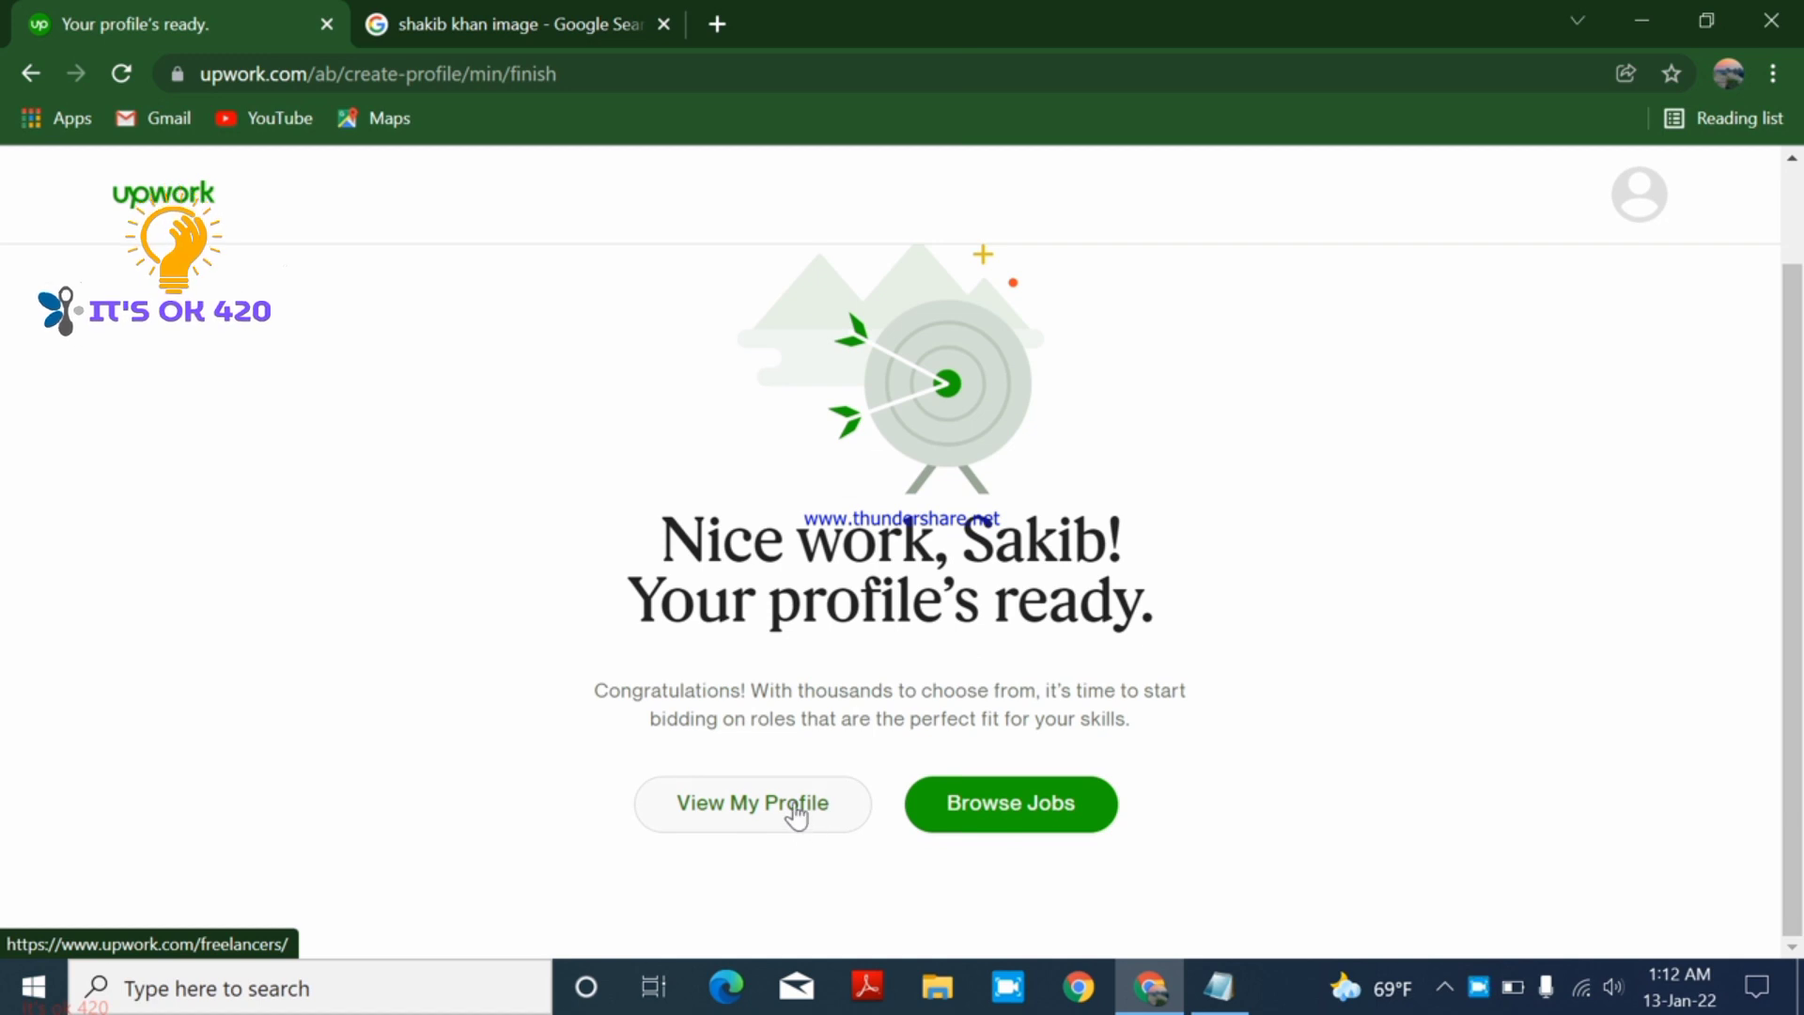
# - Open the published profile from the 'Your profile's ready' page and look it over
pyautogui.click(795, 814)
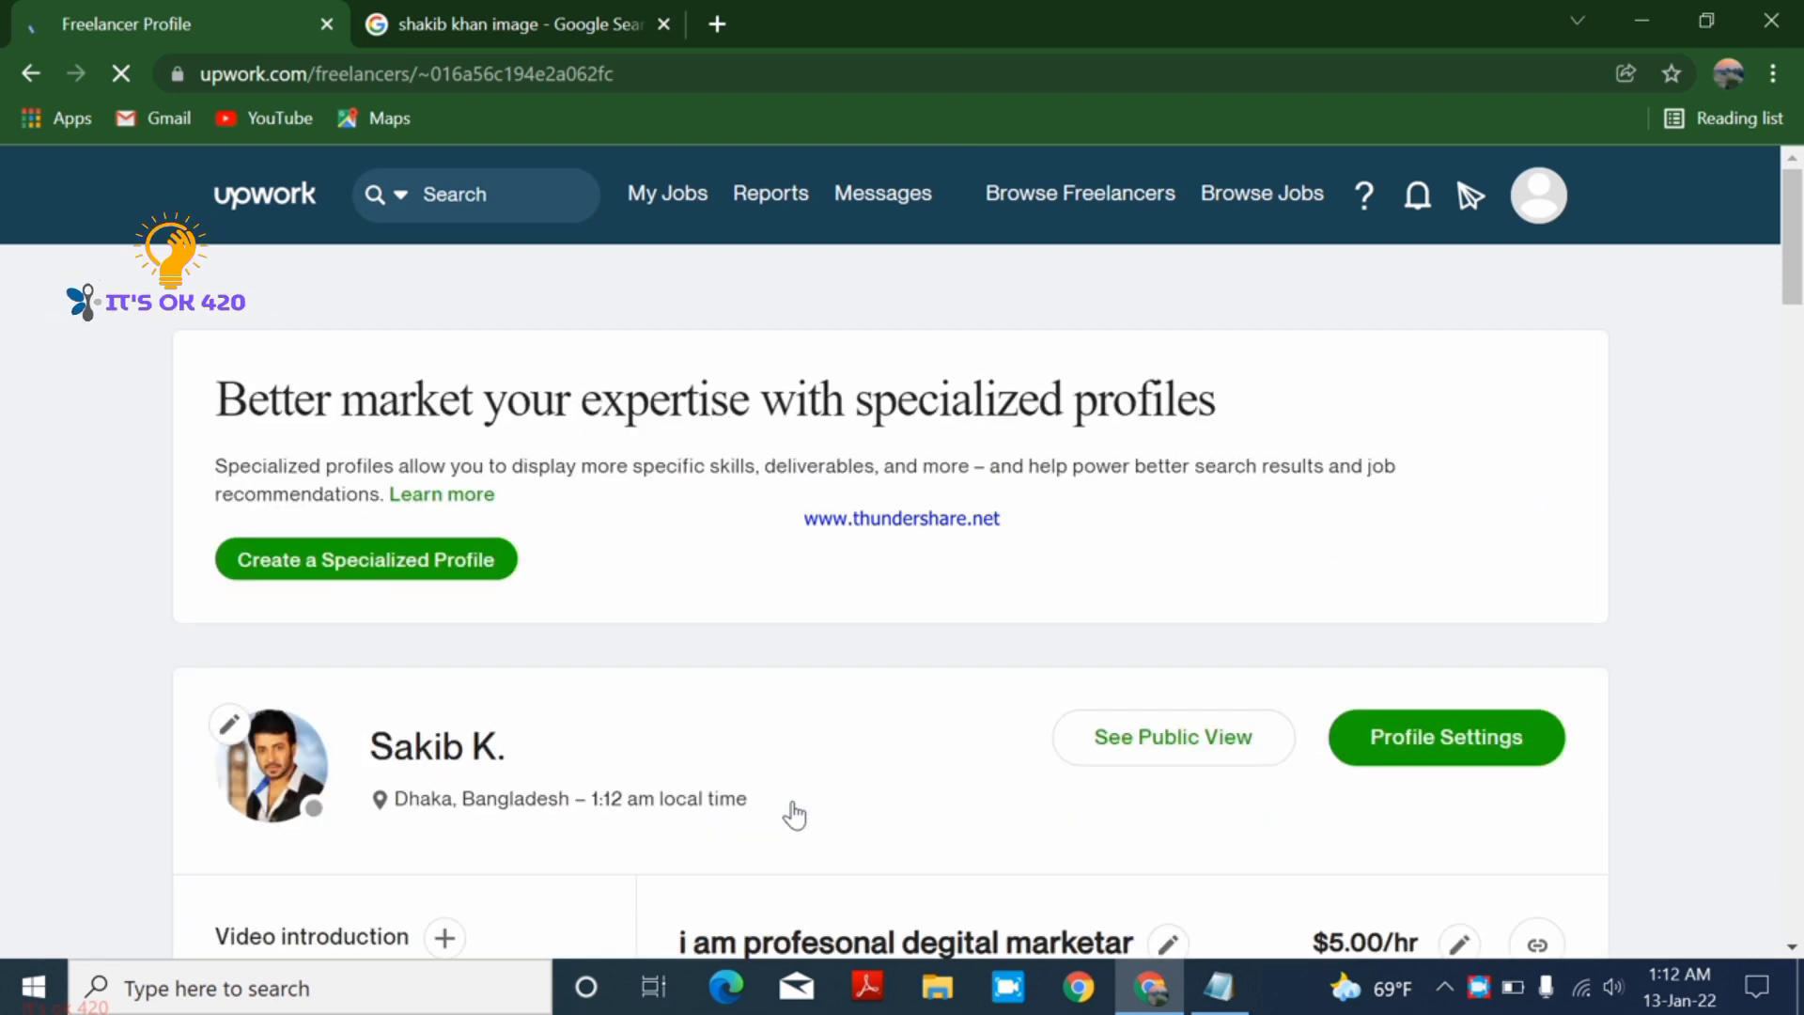
pyautogui.moveTo(1792, 183)
pyautogui.mouseDown()
pyautogui.moveTo(1793, 255)
pyautogui.moveTo(1793, 202)
pyautogui.mouseUp()
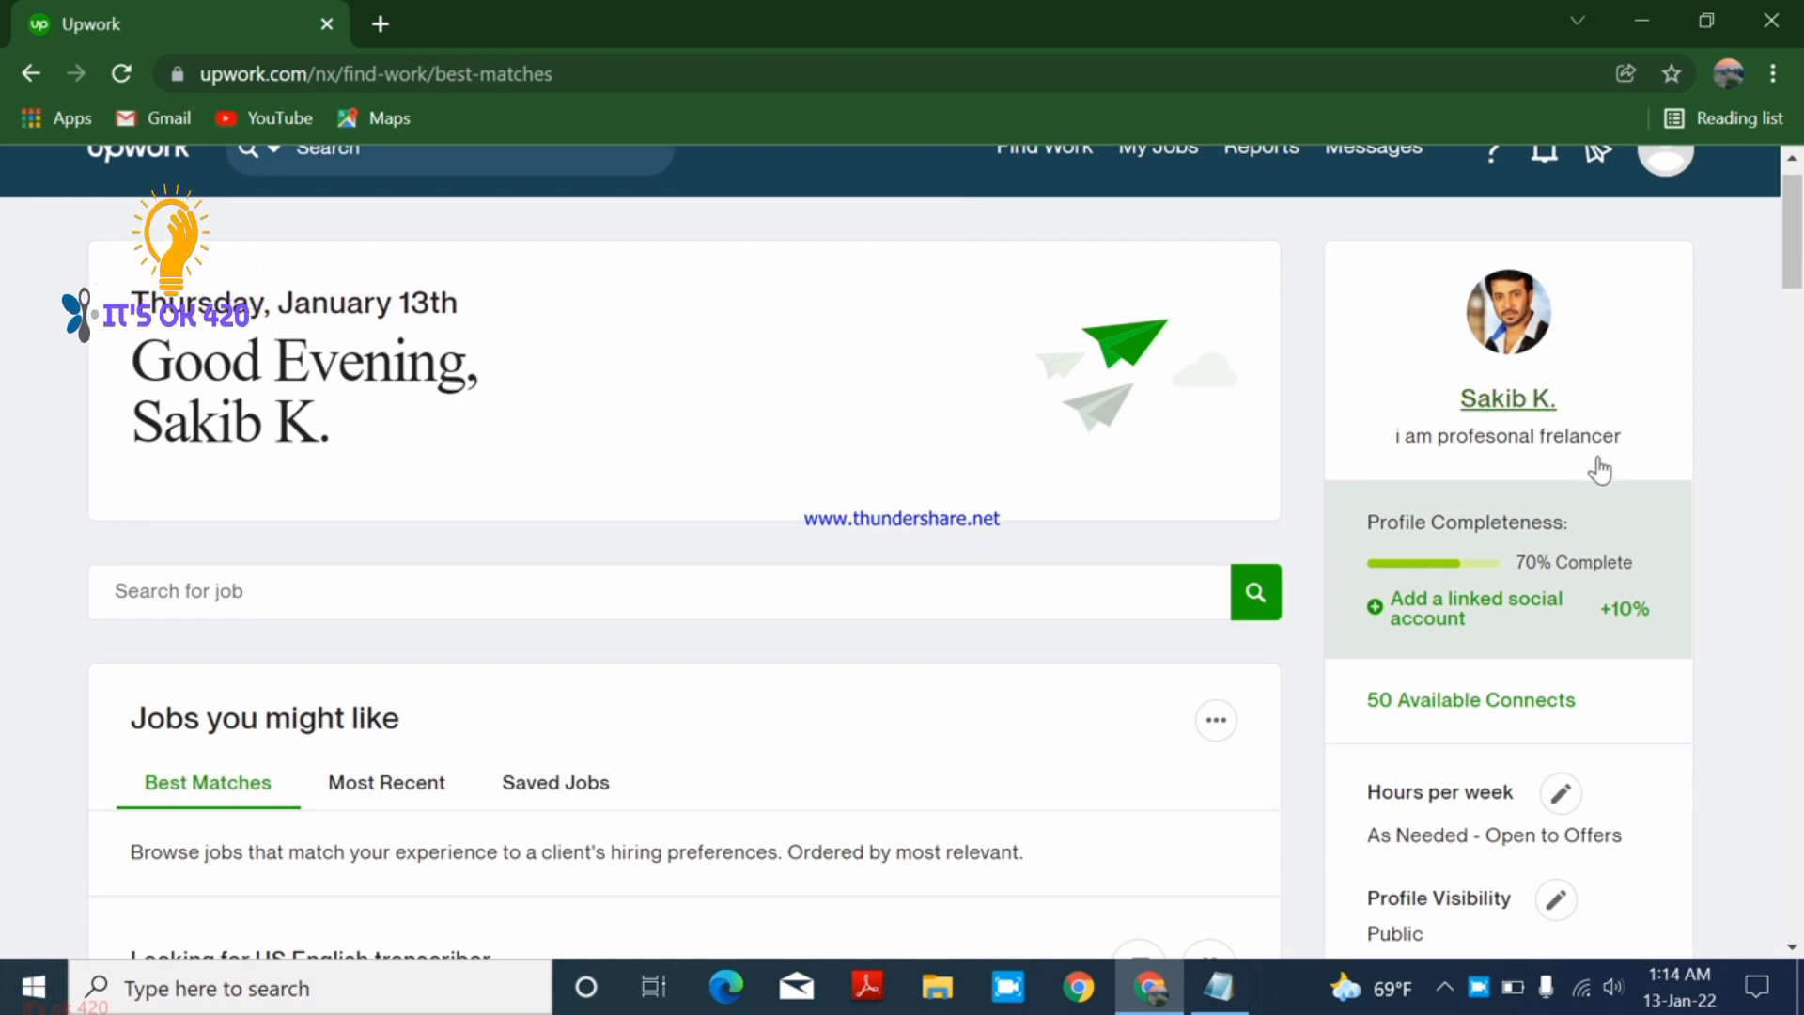
pyautogui.scroll(-2, 720, 732)
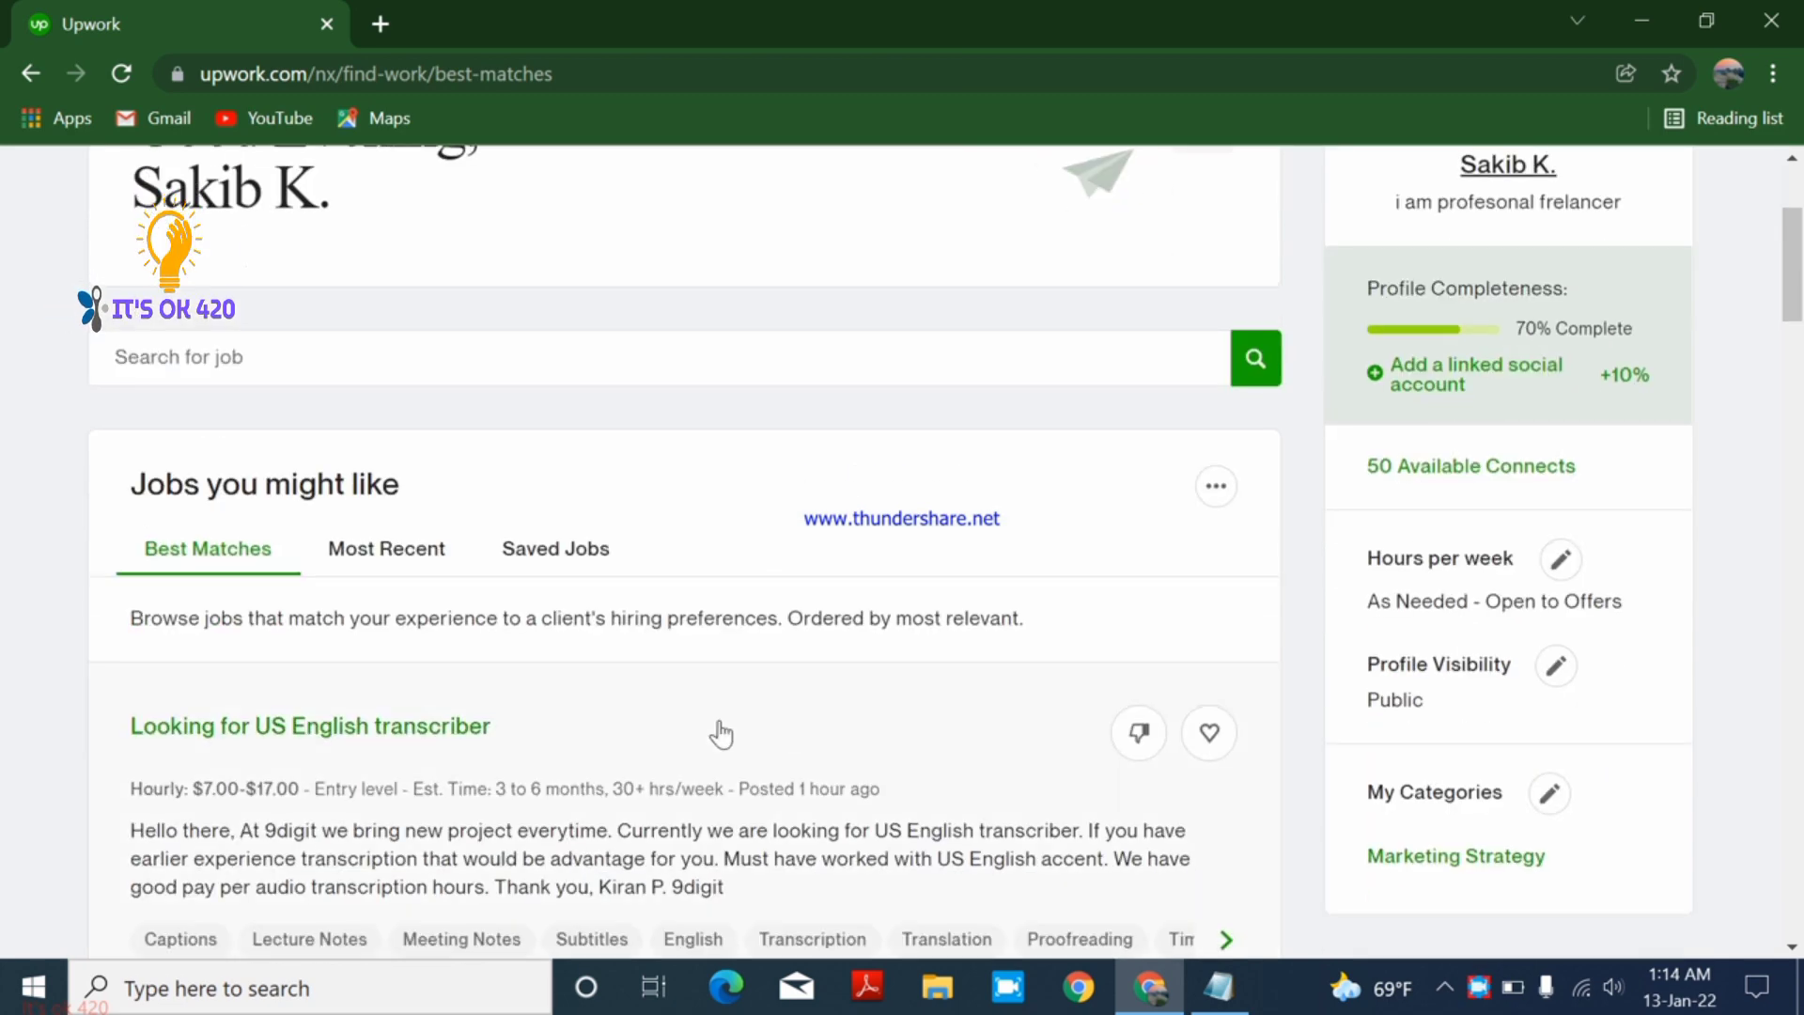
pyautogui.scroll(3, 721, 733)
pyautogui.click(1654, 209)
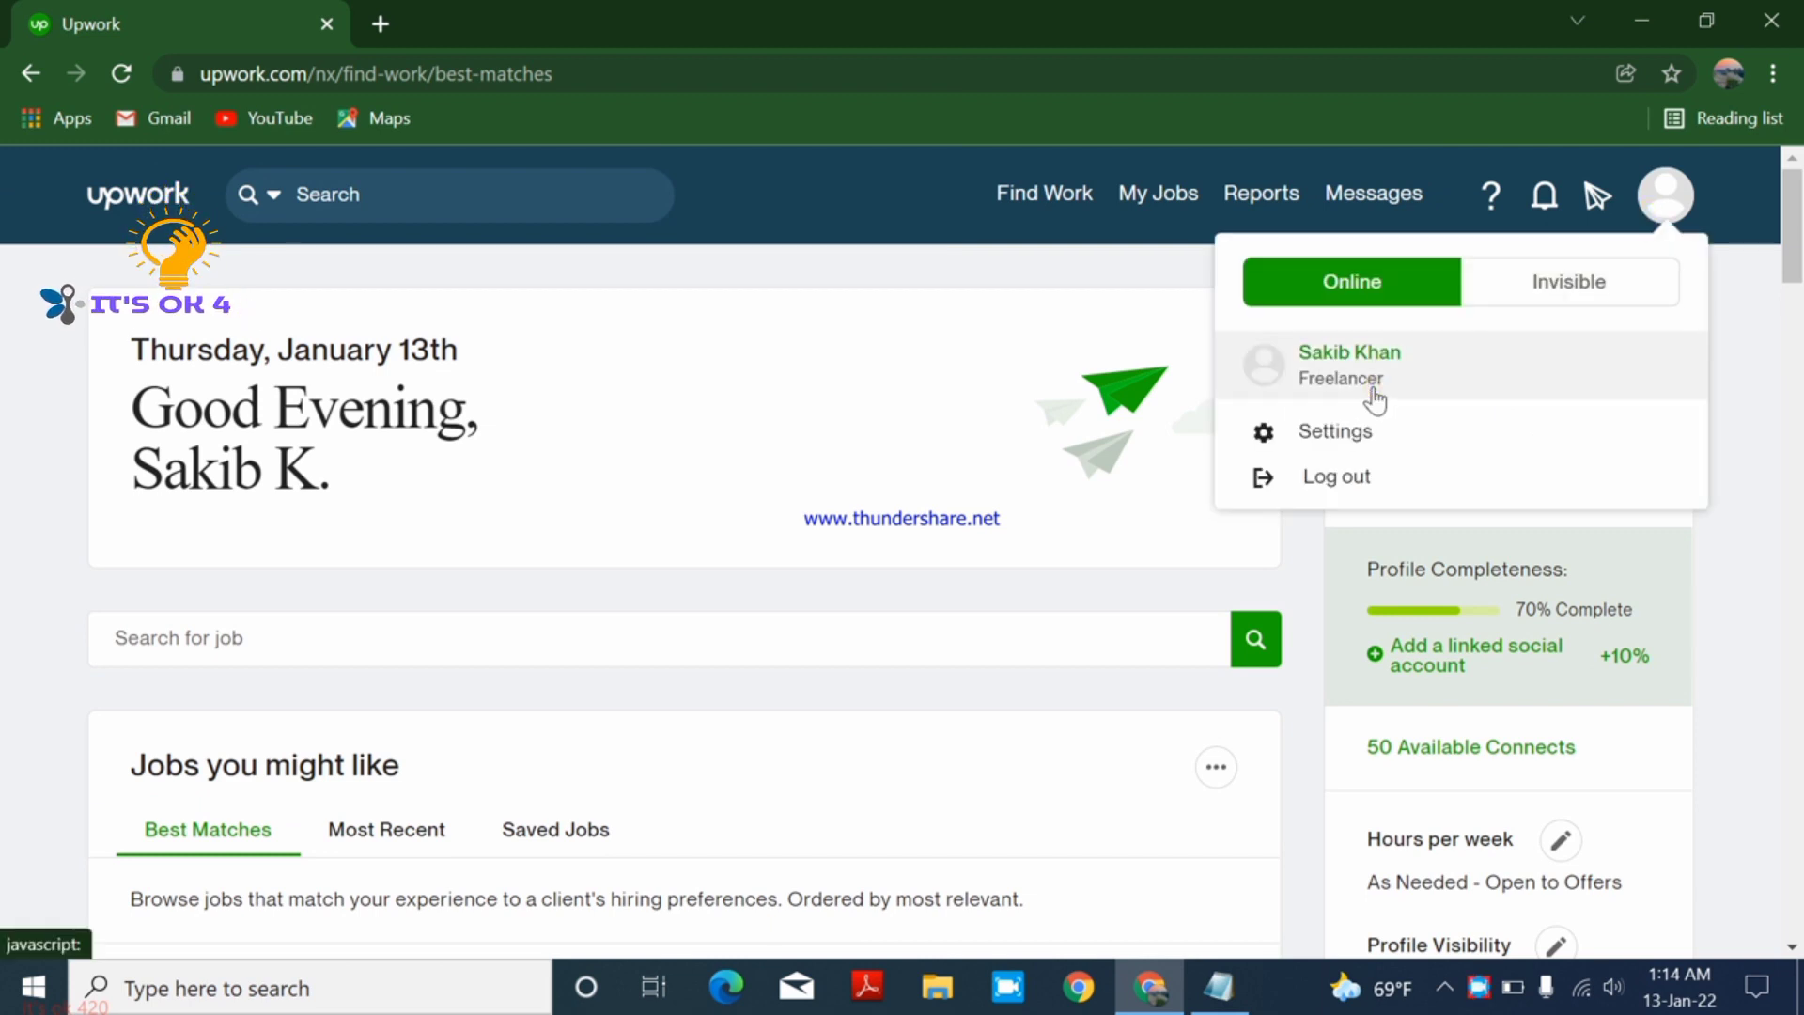
pyautogui.click(888, 498)
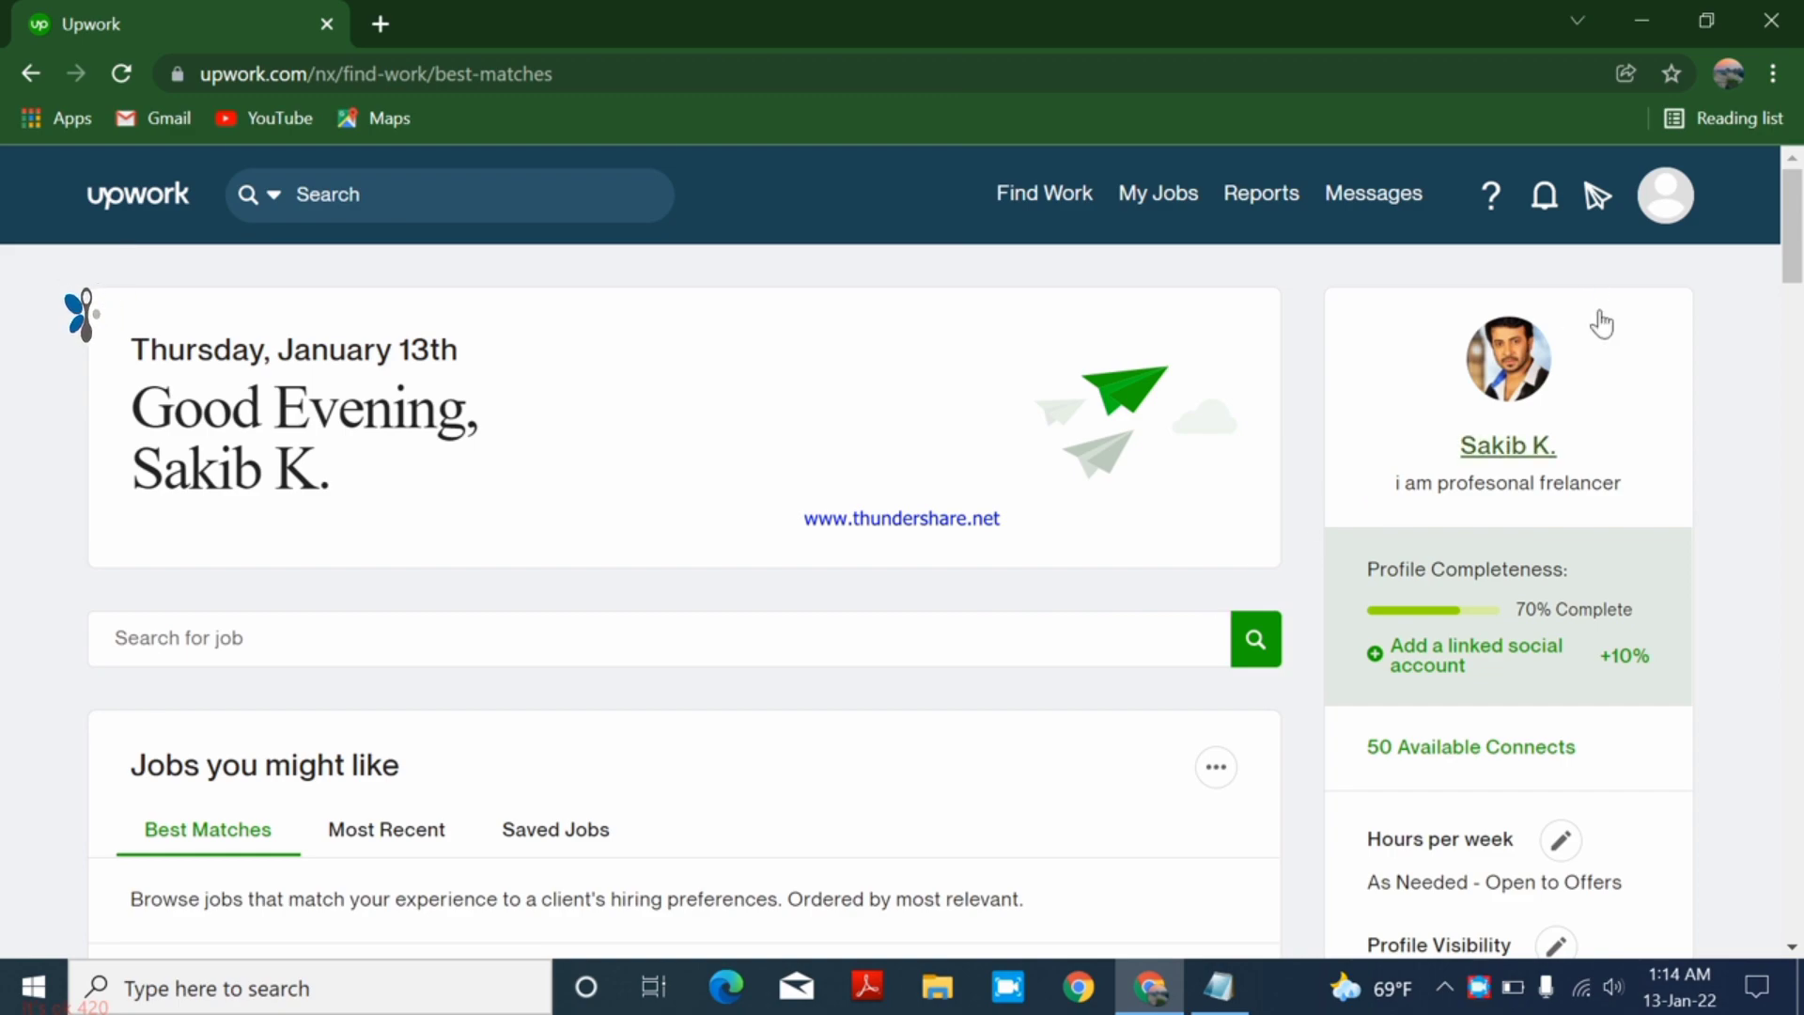